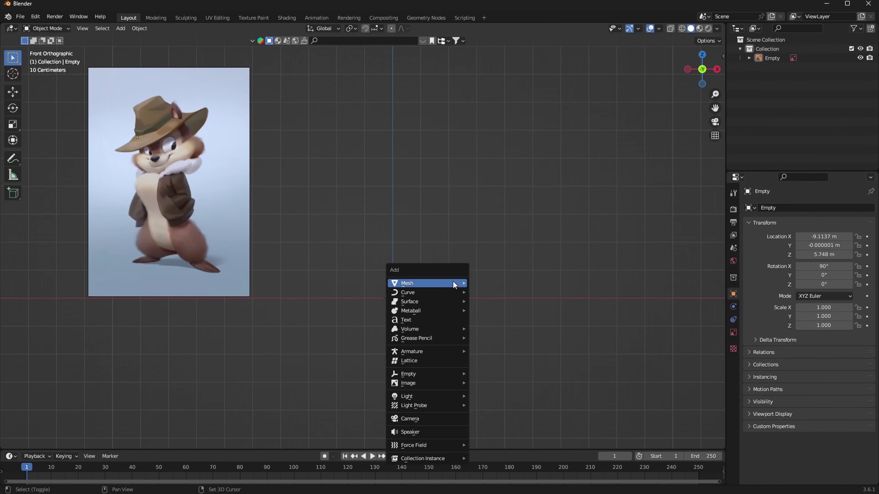
Step: Add a cube raised above the origin and give it a Subdivision Surface modifier
left_click(521, 80)
key("g")
key("z")
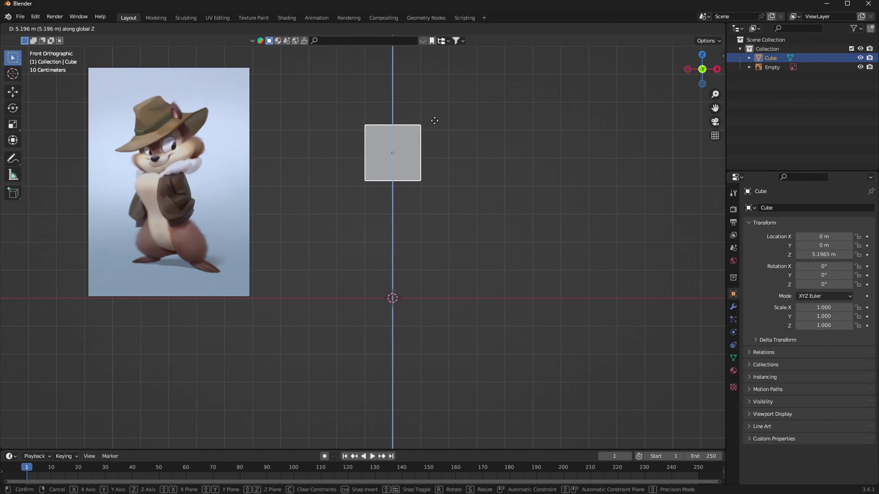
left_click(436, 138)
key("Tab")
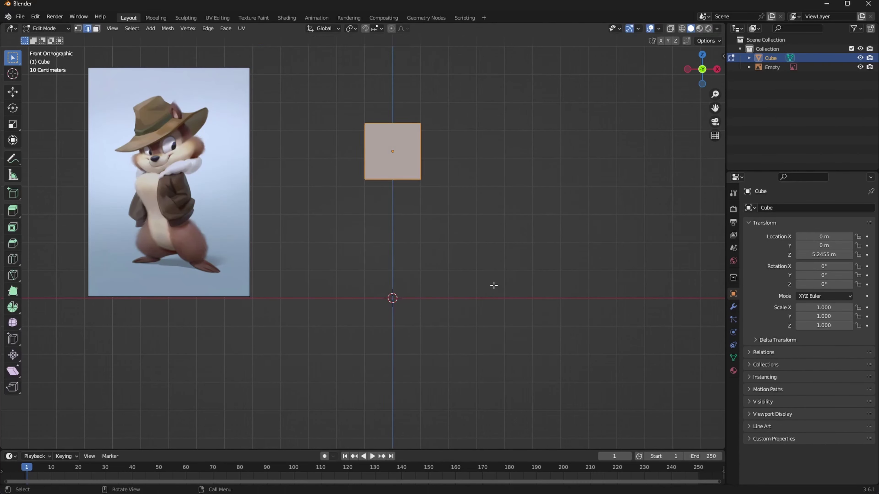
left_click(734, 308)
left_click(791, 208)
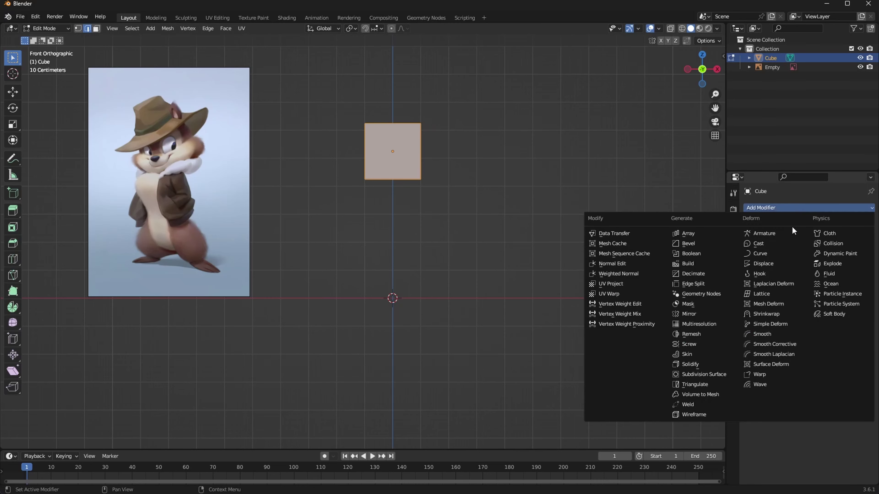
left_click(716, 375)
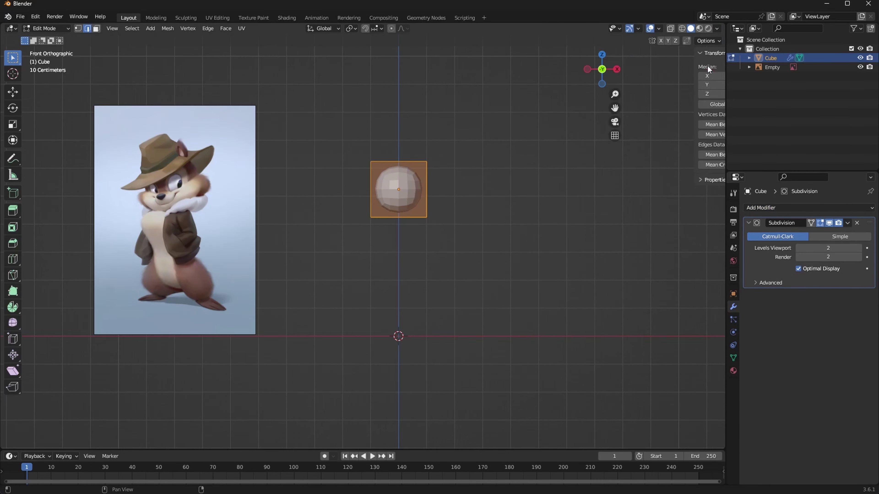
Step: Set the viewport focal length to 85 mm, recentre the sphere, and return to Object Mode
key("n")
left_click(720, 96)
scroll(344, 123, "up", 2)
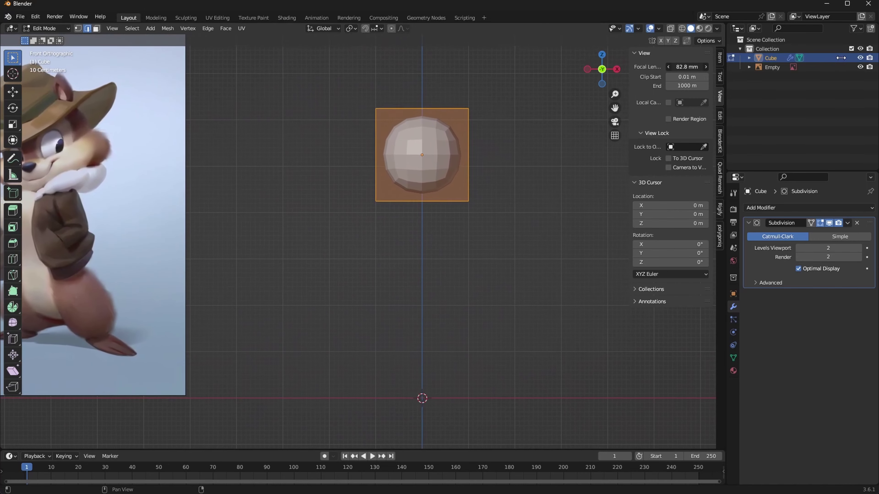
left_click_drag(798, 58, 507, 201)
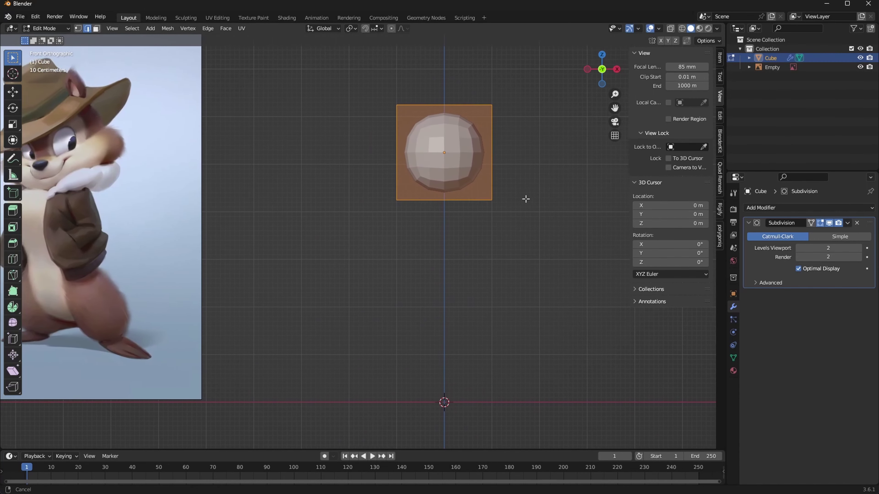
middle_click_drag(507, 201, 545, 216, "shift")
key("alt+a")
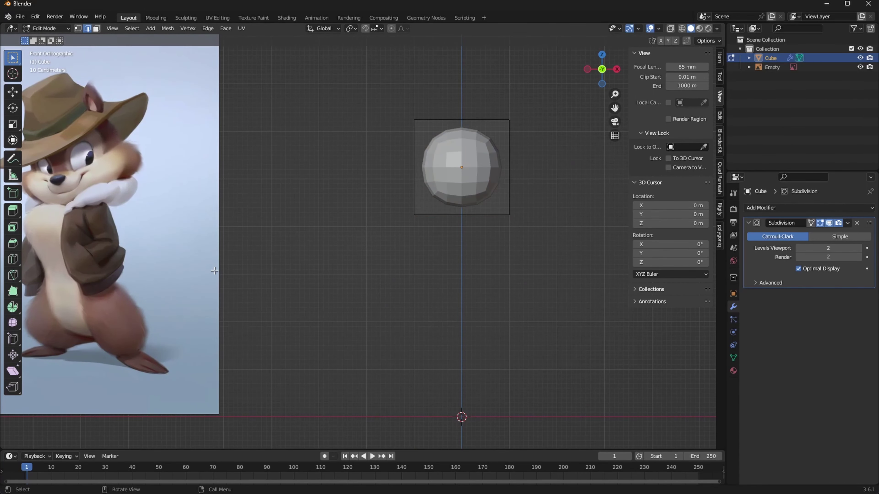
key("Tab")
left_click(199, 274)
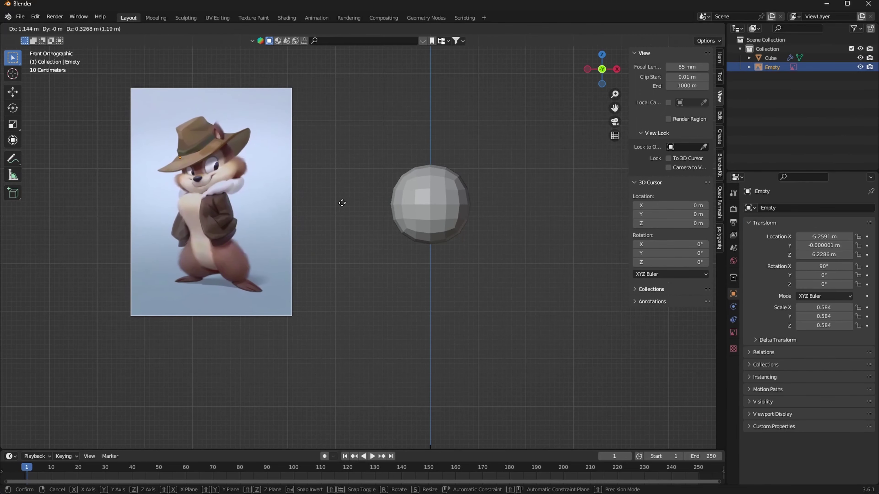
Step: Flatten the head sphere front-to-back by scaling it along Y in Right view
left_click(456, 213)
middle_click_drag(457, 213, 570, 172)
left_click(604, 70)
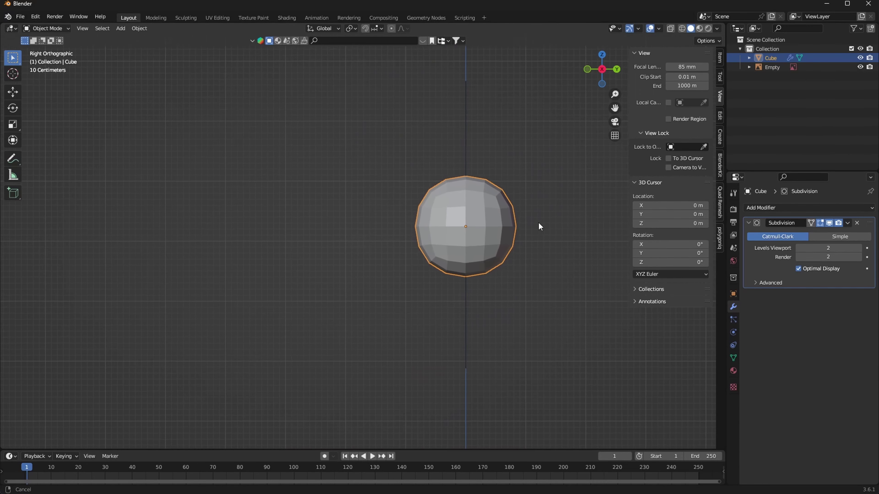
scroll(550, 176, "up", 3)
key("s")
key("y")
left_click(541, 181)
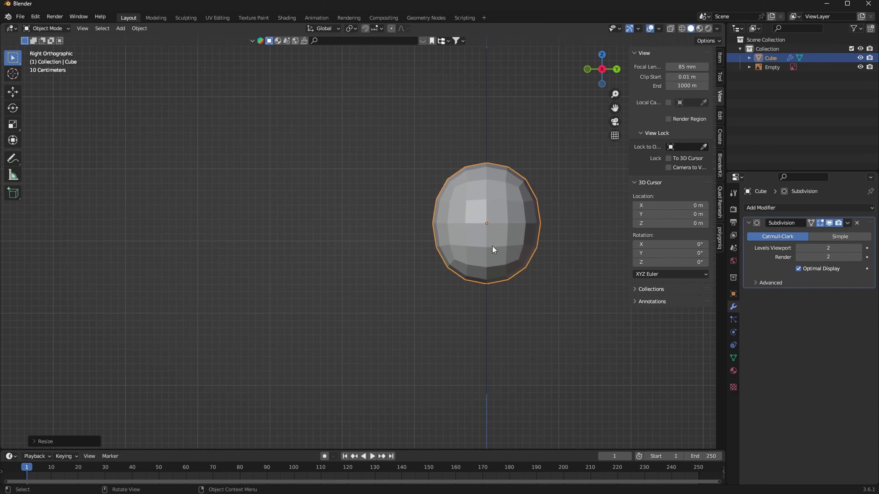
Step: Duplicate the head into a smaller cheek sphere placed at its lower right
mouse_move(495, 249)
middle_mouse_down()
mouse_move(590, 259)
mouse_move(568, 262)
middle_mouse_up()
key("KP_1")
key("shift+d")
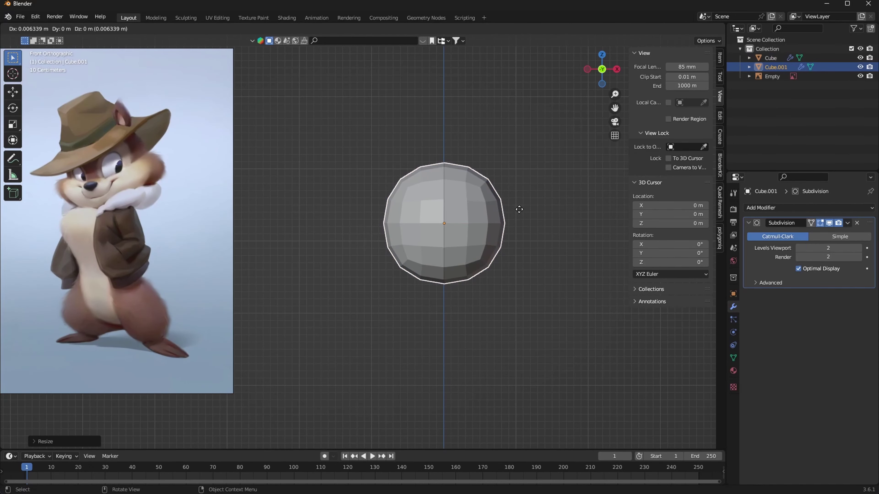
key("x")
left_click(571, 218)
key("s")
left_click(542, 221)
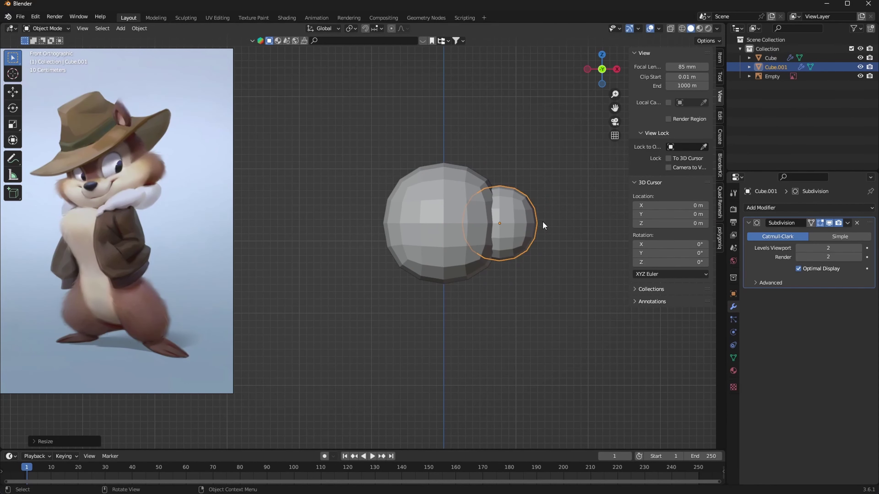
key("g")
left_click(542, 243)
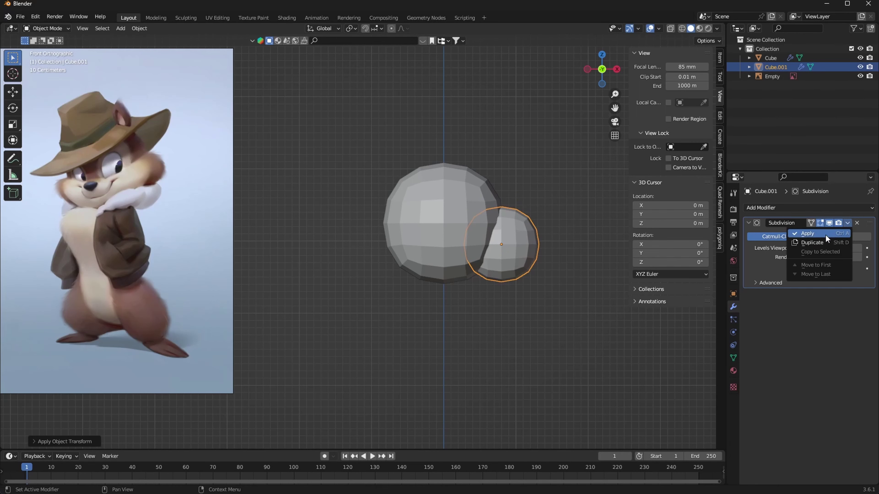
Step: Apply the cheek's Subdivision and add a Mirror modifier with Mirror Object set to Cube
left_click(484, 201)
left_click(839, 223)
key("ctrl+a")
left_click(776, 67)
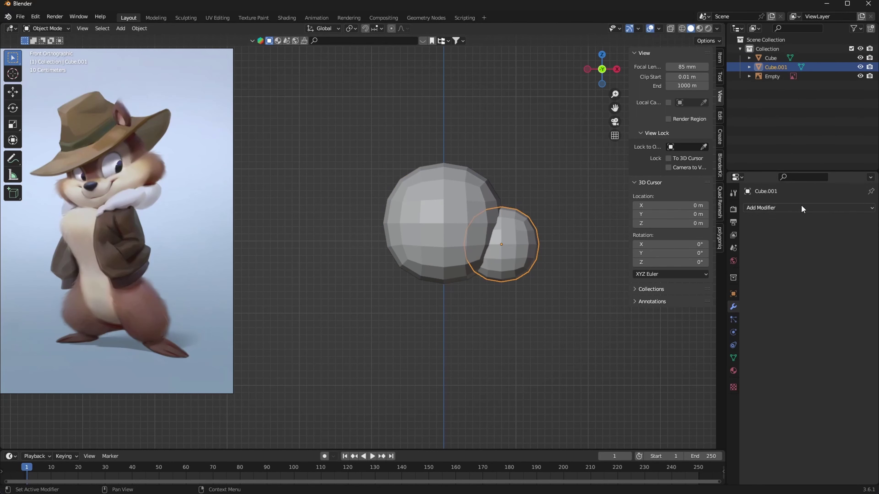
left_click(800, 207)
left_click(702, 313)
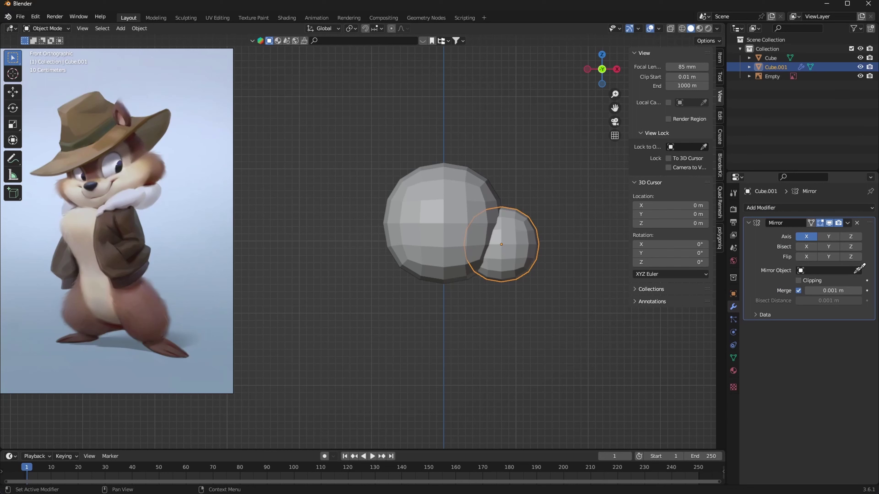
left_click(444, 242)
key("ctrl+Tab")
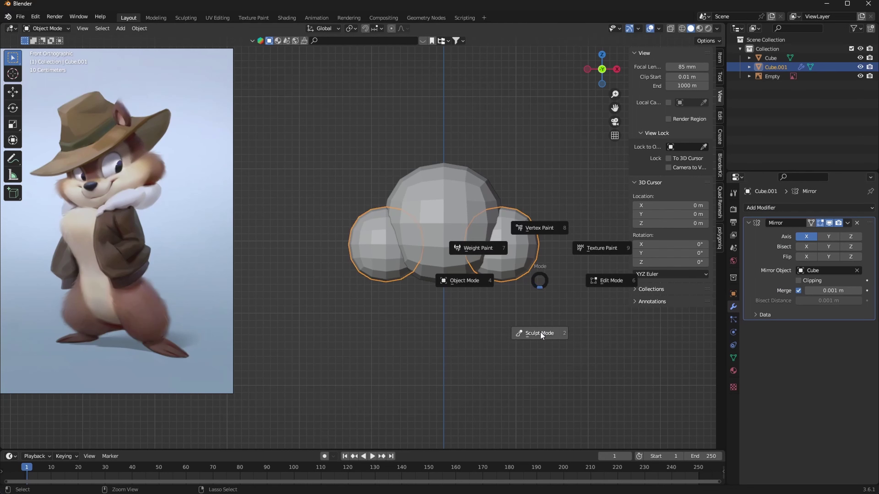
Step: Grab-sculpt the mirrored cheeks into wider, flatter puffs, then return to Object Mode
left_click(540, 332)
key("g")
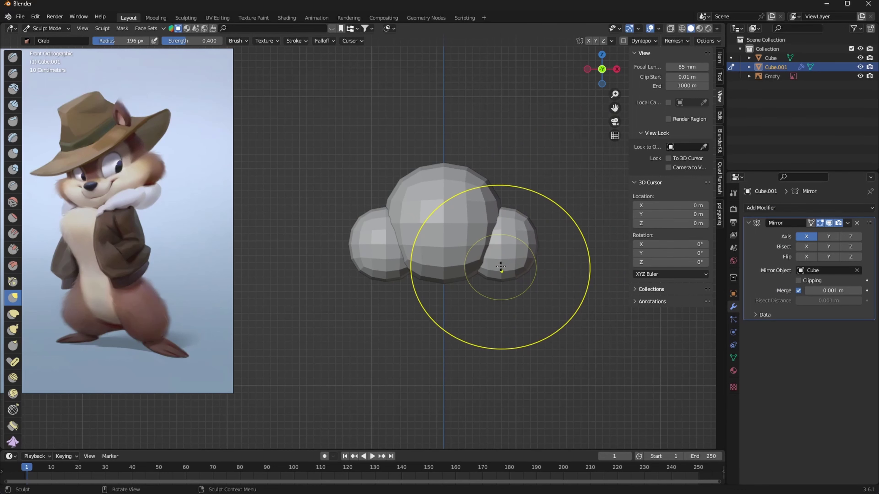
left_click_drag(498, 210, 499, 219)
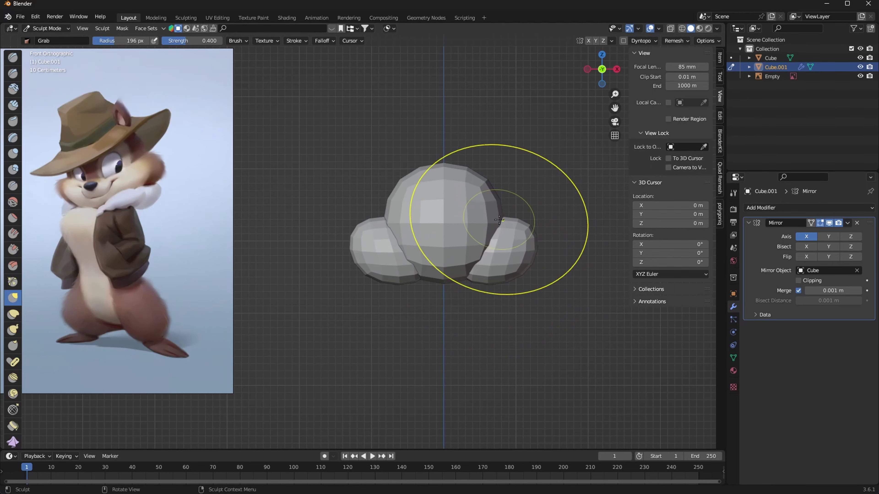
key("ctrl+z")
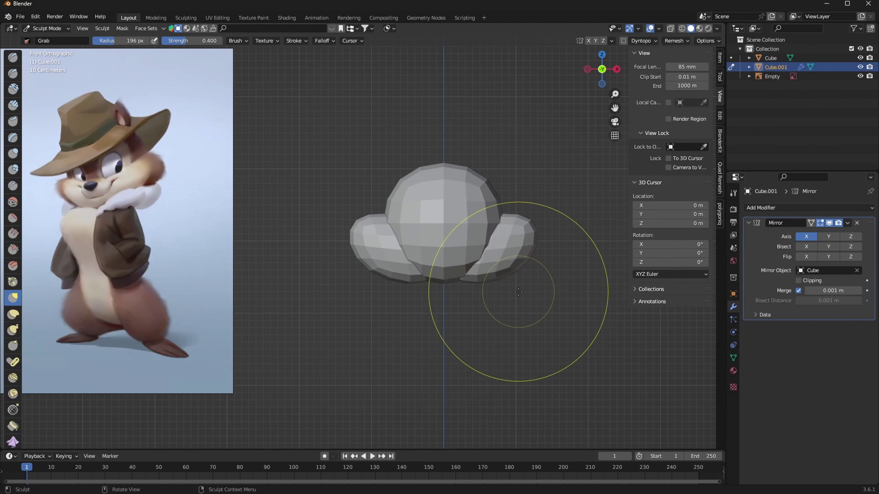
middle_click_drag(518, 292, 490, 237)
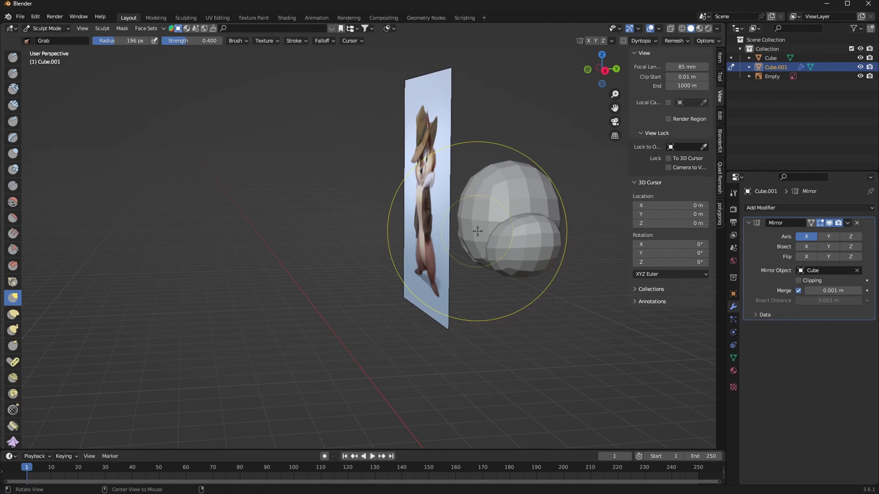
key("alt+q")
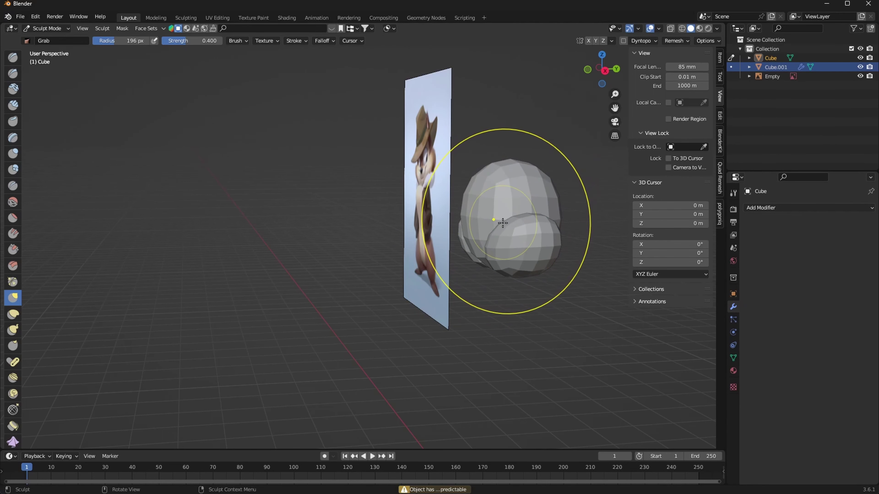
key("ctrl+Tab")
mouse_move(506, 197)
middle_mouse_down()
mouse_move(419, 292)
mouse_move(448, 266)
middle_mouse_up()
Step: Duplicate the head into a small sphere set low and forward between the cheeks
key("shift+d")
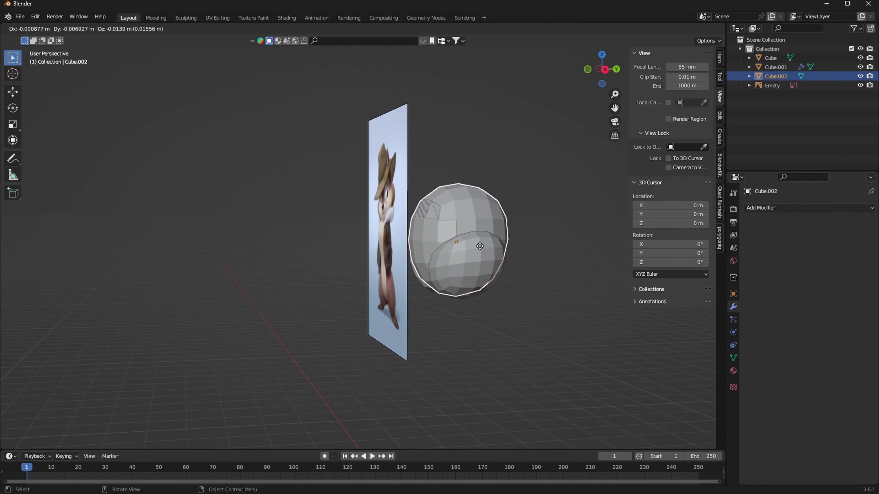
key("y")
left_click(471, 245)
key("s")
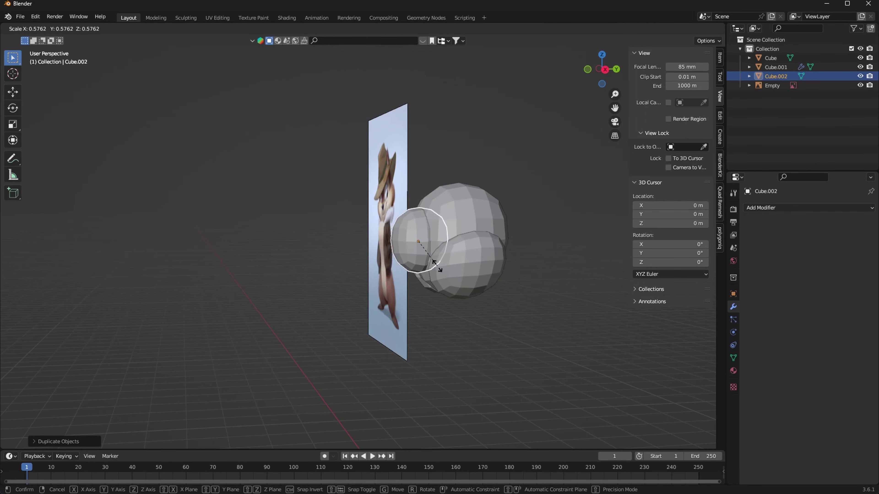
left_click(460, 255)
left_click(605, 70)
key("g")
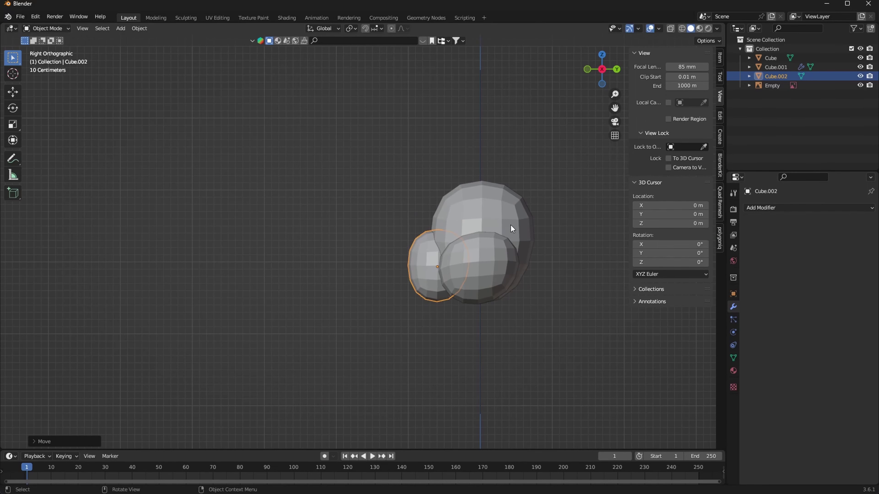
left_click(475, 272)
mouse_move(475, 272)
middle_mouse_down()
mouse_move(560, 306)
mouse_move(522, 298)
mouse_move(535, 251)
mouse_move(520, 285)
mouse_move(468, 288)
mouse_move(529, 198)
middle_mouse_up()
Step: Sculpt the small sphere with the Grab brush at radius 137 px
key("ctrl+Tab")
left_click(519, 274)
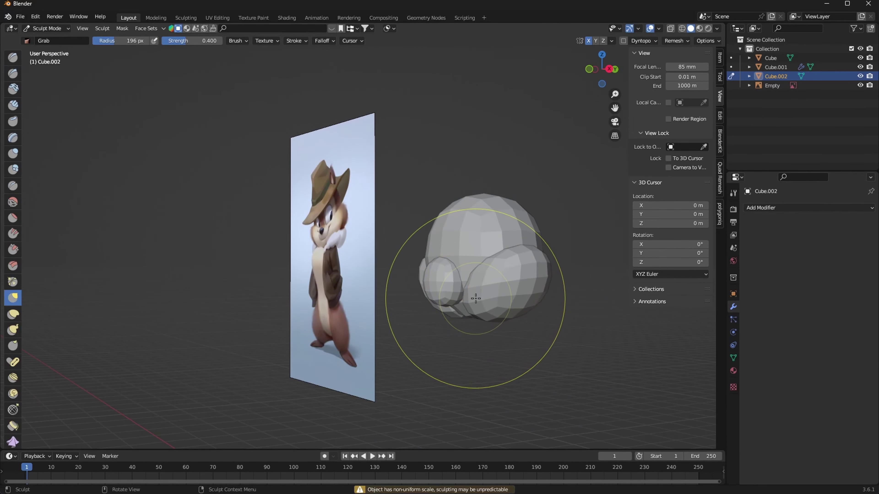
middle_click_drag(475, 269, 453, 286)
key("f")
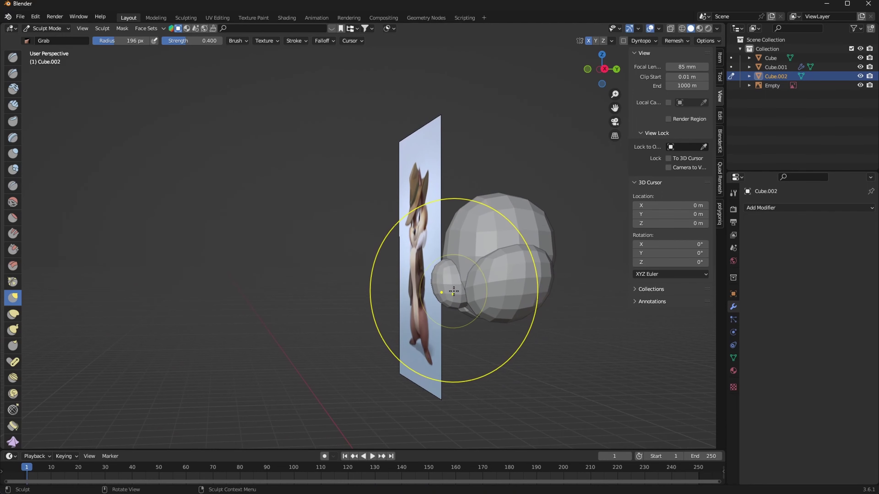
left_click(450, 274)
mouse_move(450, 274)
middle_mouse_down()
mouse_move(510, 343)
mouse_move(490, 299)
mouse_move(471, 361)
middle_mouse_up()
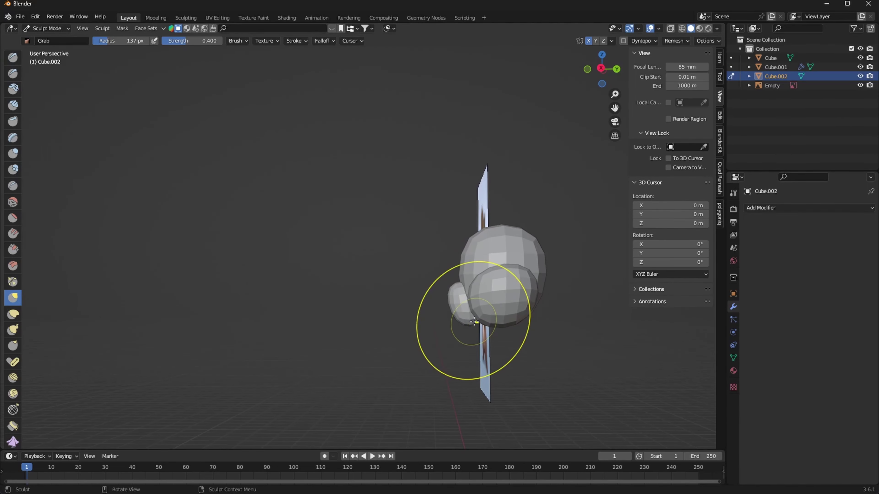
mouse_move(455, 291)
middle_mouse_down()
mouse_move(501, 329)
mouse_move(452, 329)
mouse_move(458, 350)
mouse_move(553, 361)
mouse_move(520, 324)
mouse_move(514, 353)
mouse_move(475, 255)
middle_mouse_up()
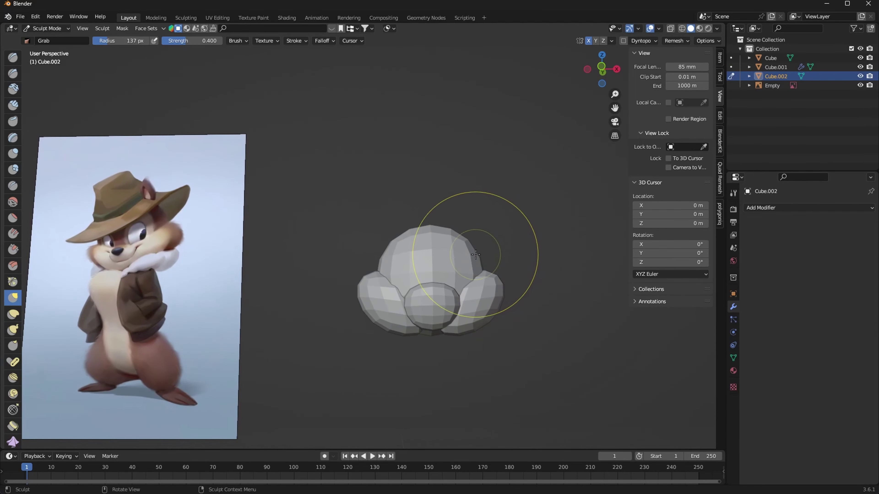
Step: Duplicate the small sphere and drop it straight down below the head
key("ctrl+Tab")
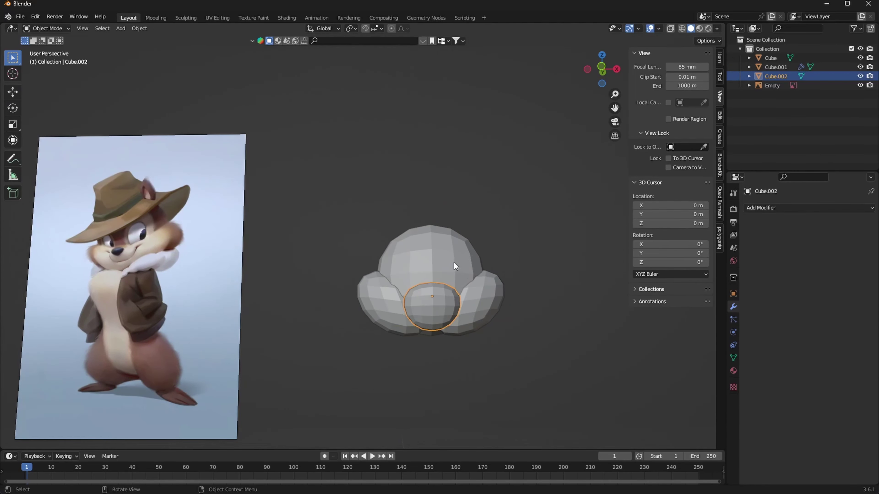
key("shift+d")
key("KP_1")
key("z")
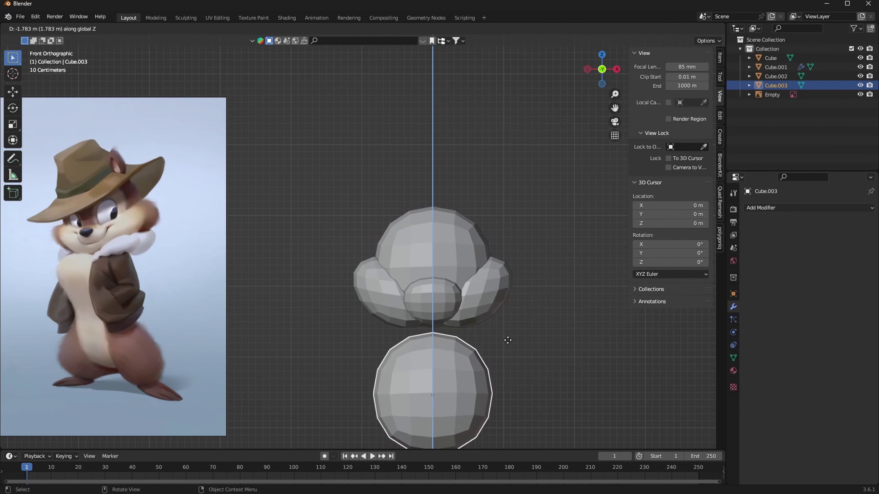
left_click(512, 331)
Step: Grab-sculpt the new sphere into a rounded torso tapering downward, using a smaller brush
key("ctrl+Tab")
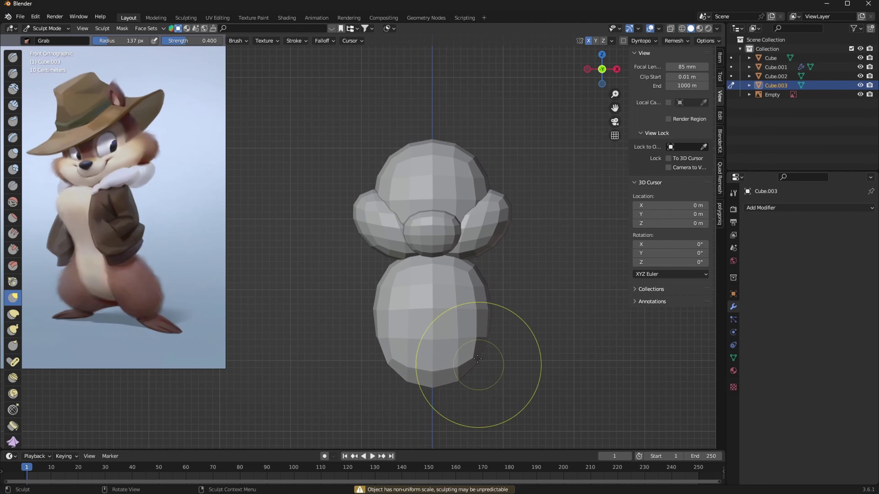
left_click_drag(477, 369, 481, 263)
middle_click_drag(506, 305, 506, 264)
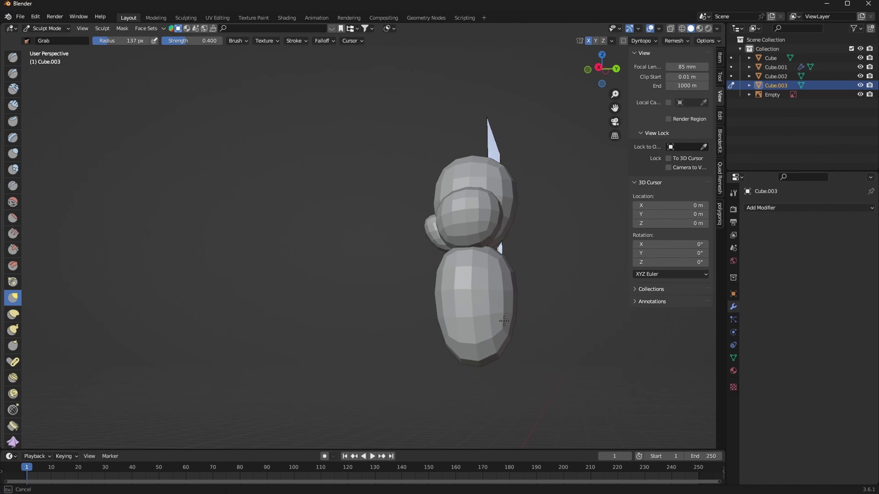
middle_click_drag(491, 281, 451, 353)
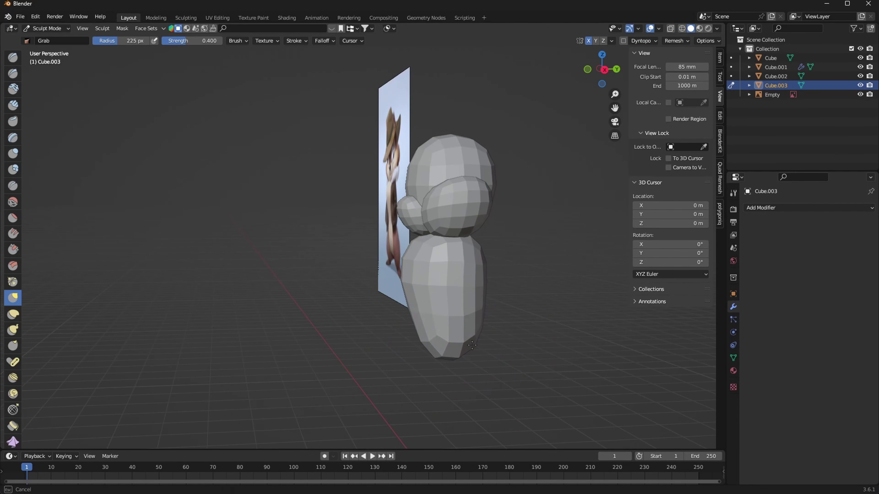
mouse_move(455, 342)
middle_mouse_down()
mouse_move(523, 337)
mouse_move(490, 329)
middle_mouse_up()
key("f")
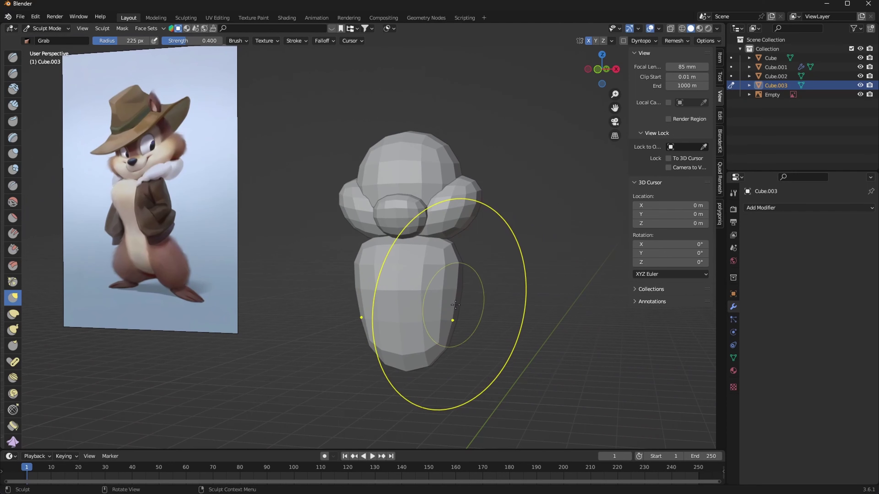
left_click(438, 309)
middle_click_drag(438, 310, 482, 293)
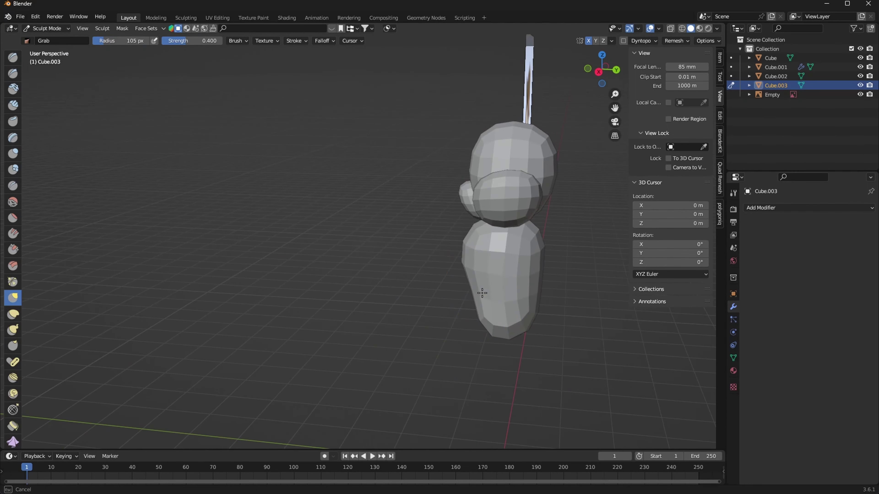
middle_click_drag(541, 279, 558, 285)
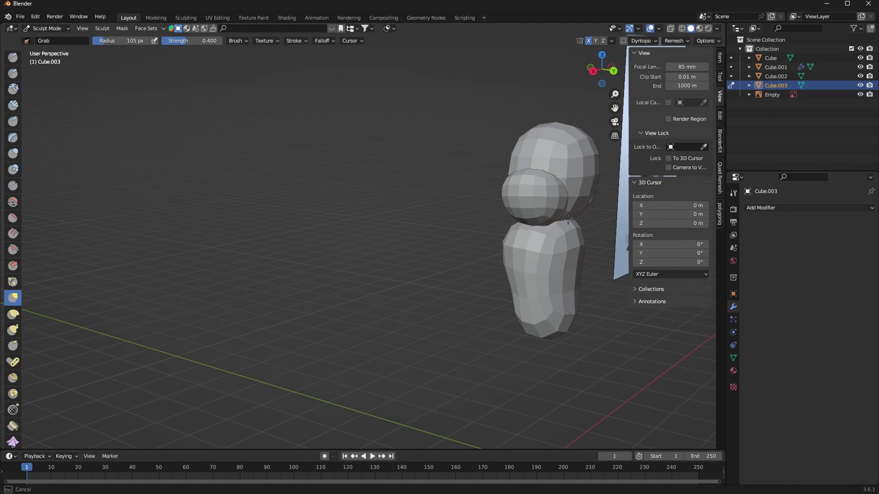
mouse_move(573, 331)
middle_mouse_down()
mouse_move(481, 299)
mouse_move(518, 308)
mouse_move(526, 320)
mouse_move(433, 323)
middle_mouse_up()
middle_click_drag(438, 259, 484, 286)
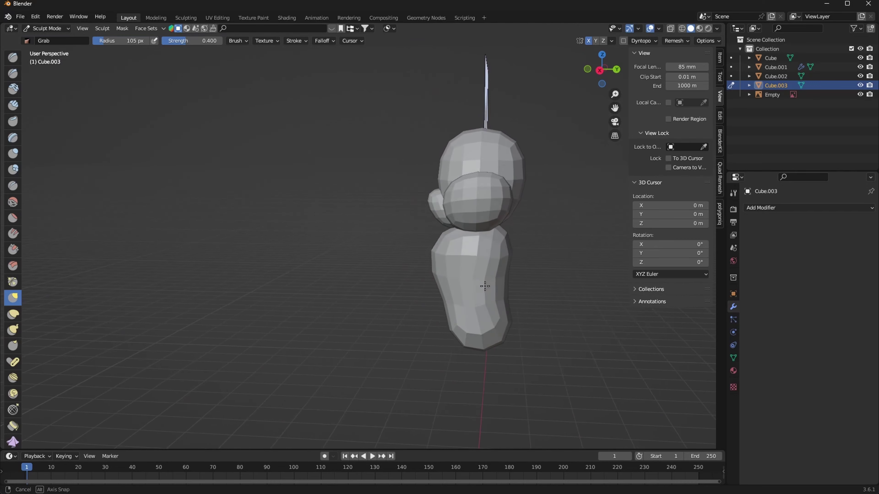
middle_click_drag(453, 259, 435, 269)
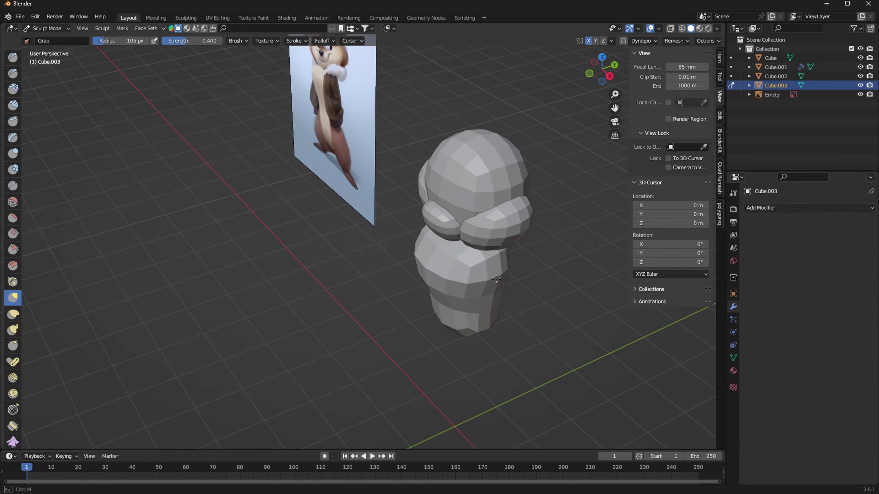
mouse_move(497, 279)
middle_mouse_down()
mouse_move(501, 359)
mouse_move(497, 294)
middle_mouse_up()
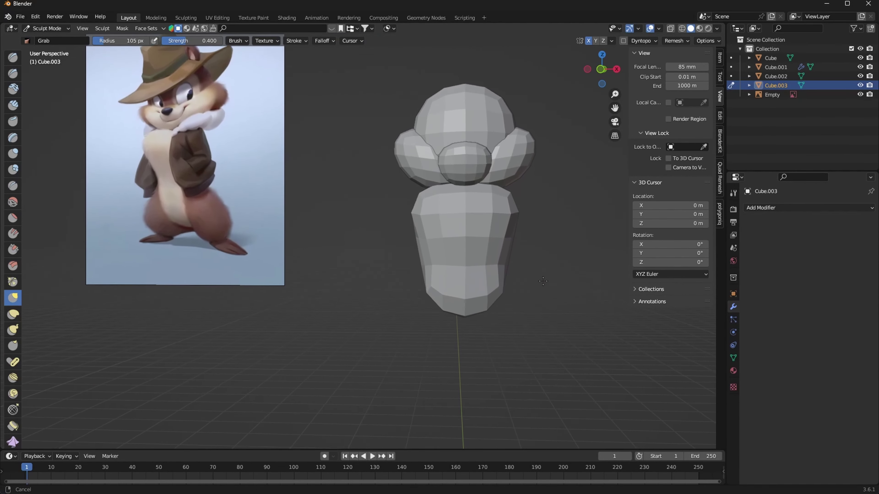
key("ctrl+Tab")
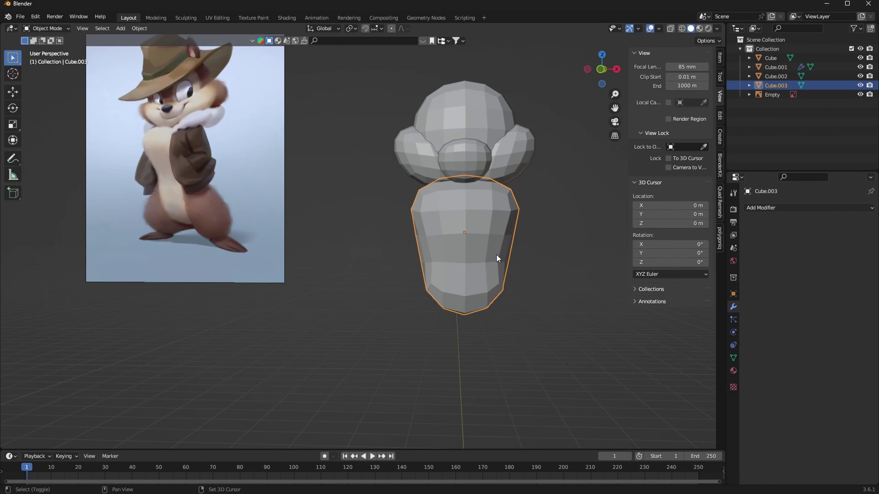
Step: Duplicate the torso below itself and flip the copy 180° around Y
key("shift+d")
key("z")
left_click(518, 291)
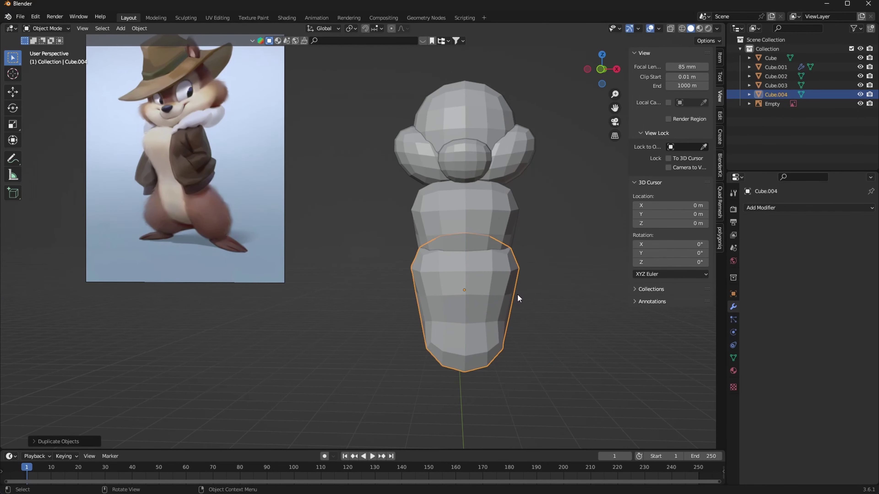
left_click(602, 70)
key("r")
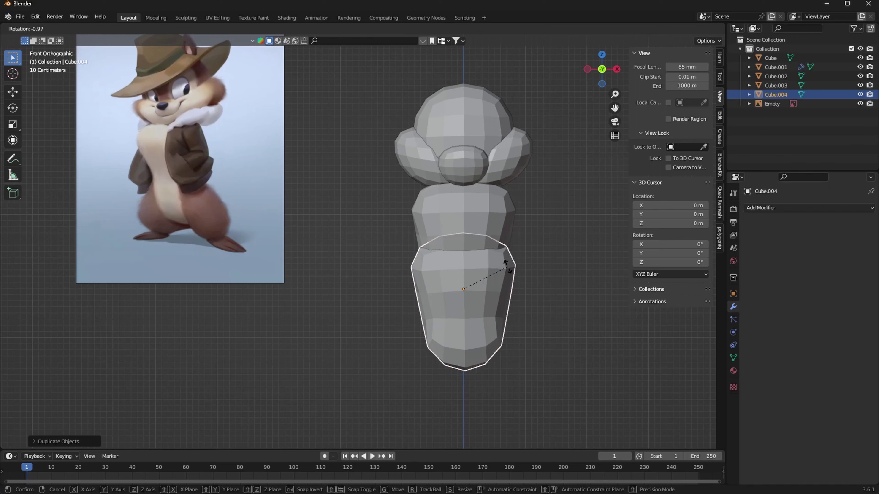
type("y180")
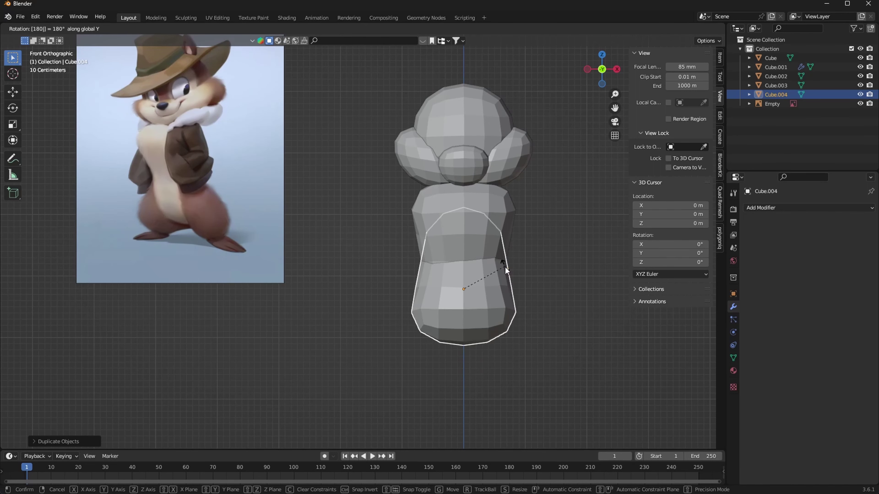
key("Return")
Step: Lower the flipped copy along Z and tilt it slightly to form the hips
key("g")
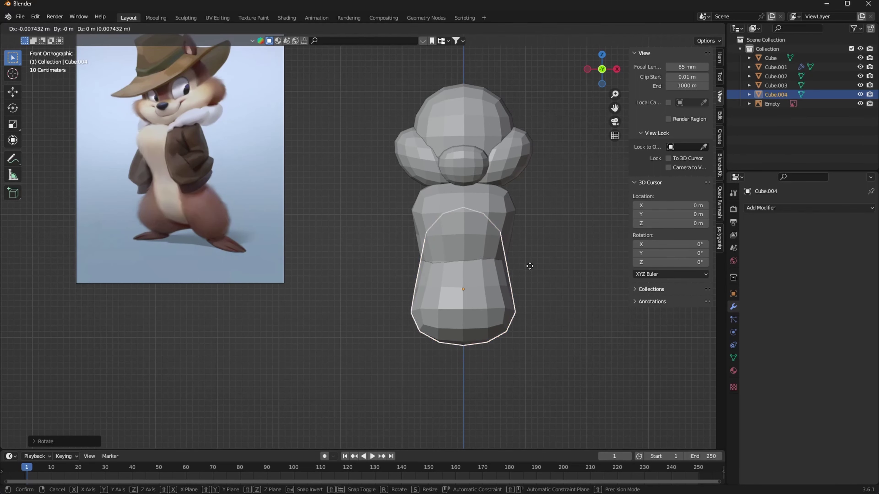
key("z")
left_click(532, 292)
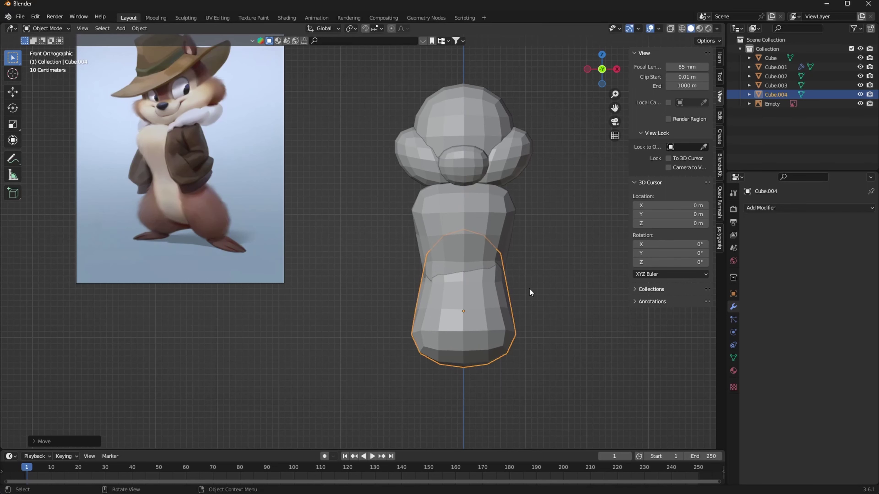
middle_click_drag(528, 292, 422, 318)
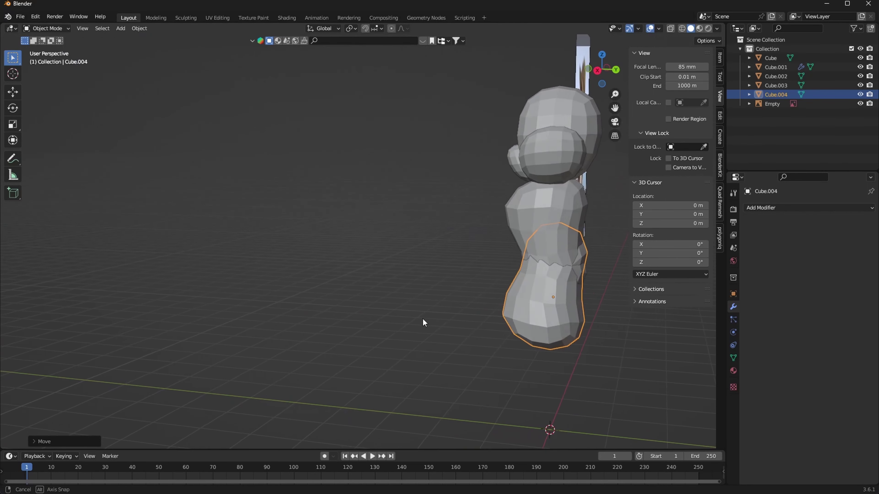
key("r")
left_click(553, 310)
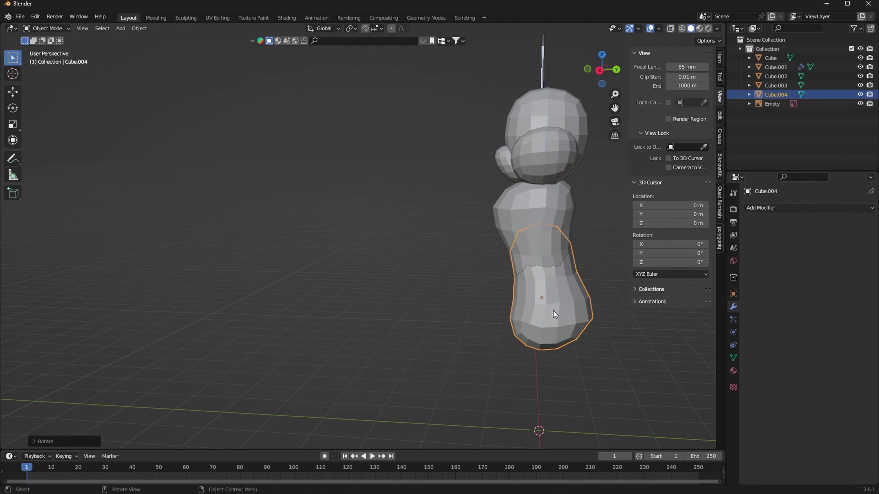
mouse_move(554, 310)
middle_mouse_down()
mouse_move(522, 351)
mouse_move(510, 347)
mouse_move(606, 345)
mouse_move(565, 249)
middle_mouse_up()
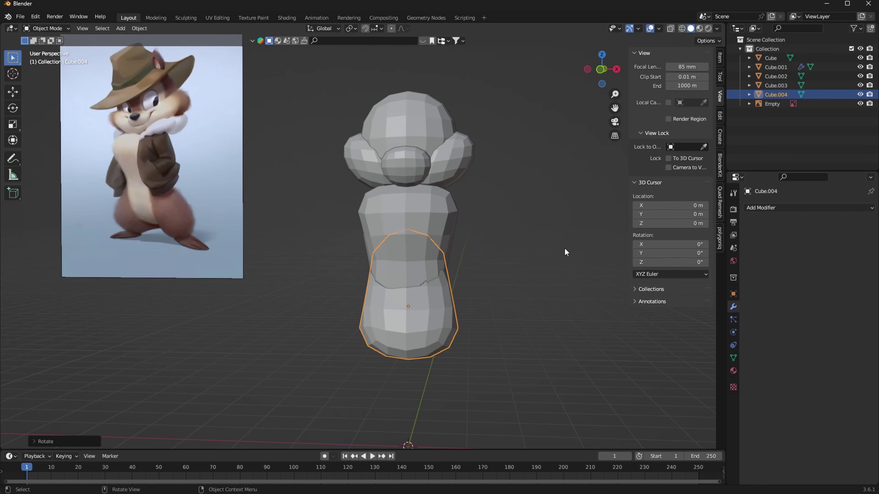
Step: Grab-sculpt the lower body into rounded, fuller hips
key("ctrl+Tab")
left_click(501, 271)
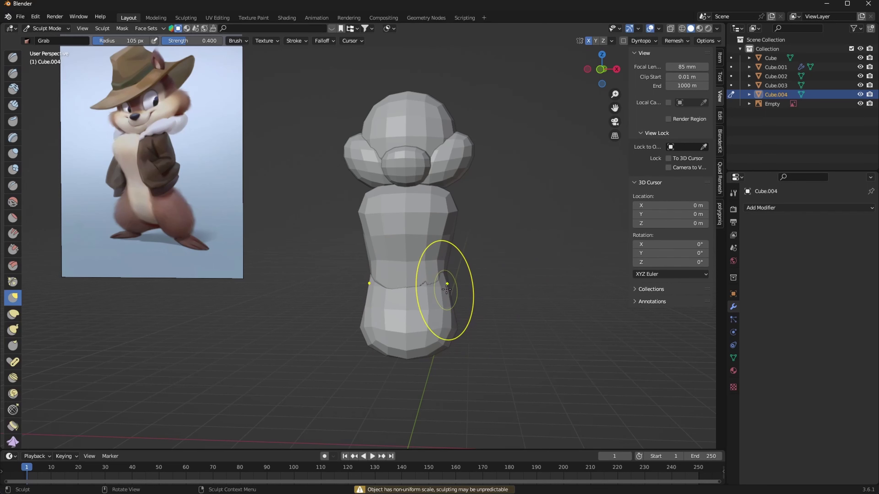
left_click_drag(441, 288, 450, 332)
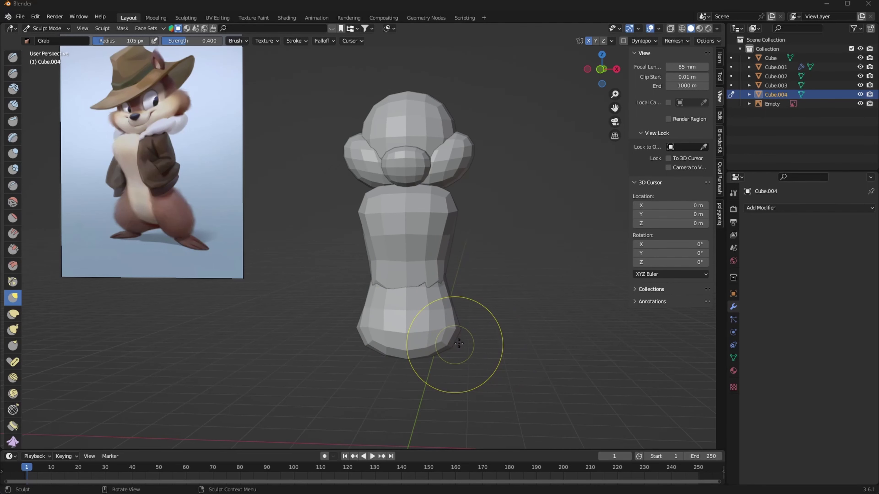
mouse_move(481, 349)
middle_mouse_down()
mouse_move(474, 324)
mouse_move(555, 310)
mouse_move(525, 313)
middle_mouse_up()
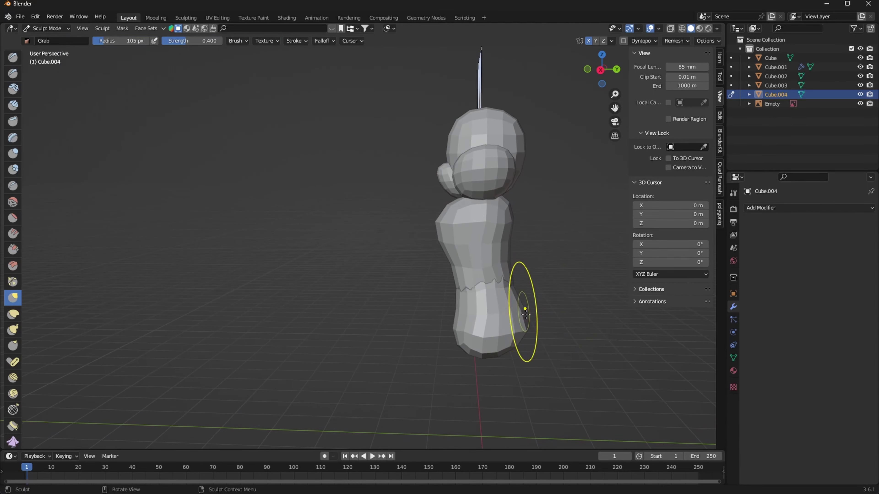
middle_click_drag(458, 297, 398, 336)
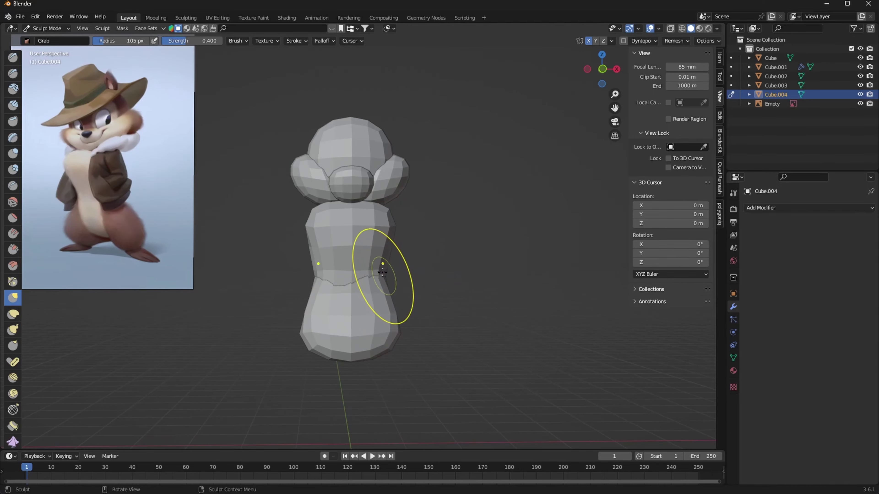
key("alt+q")
middle_click_drag(372, 281, 386, 255)
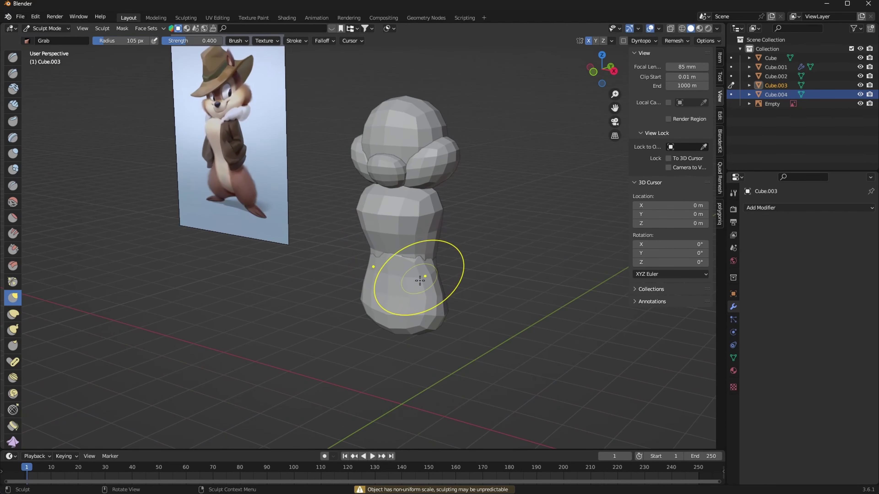
mouse_move(420, 280)
middle_mouse_down()
mouse_move(470, 293)
mouse_move(417, 244)
mouse_move(496, 304)
mouse_move(470, 311)
mouse_move(458, 296)
middle_mouse_up()
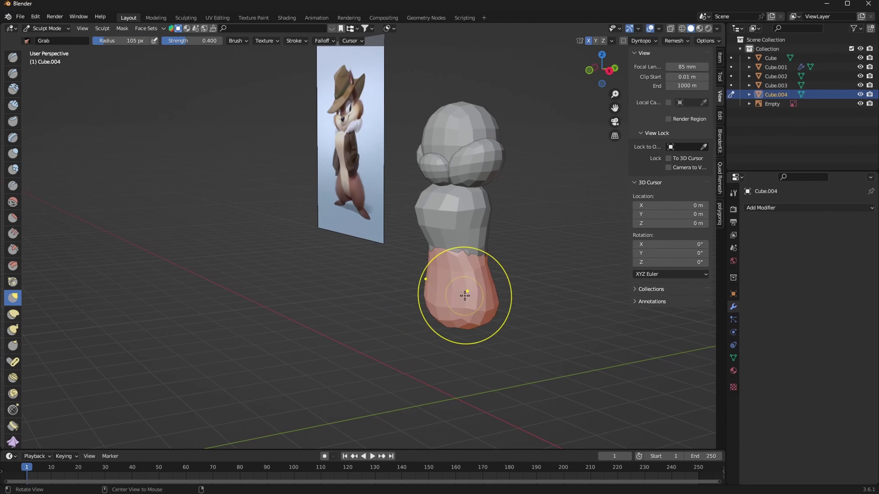
left_click(465, 295)
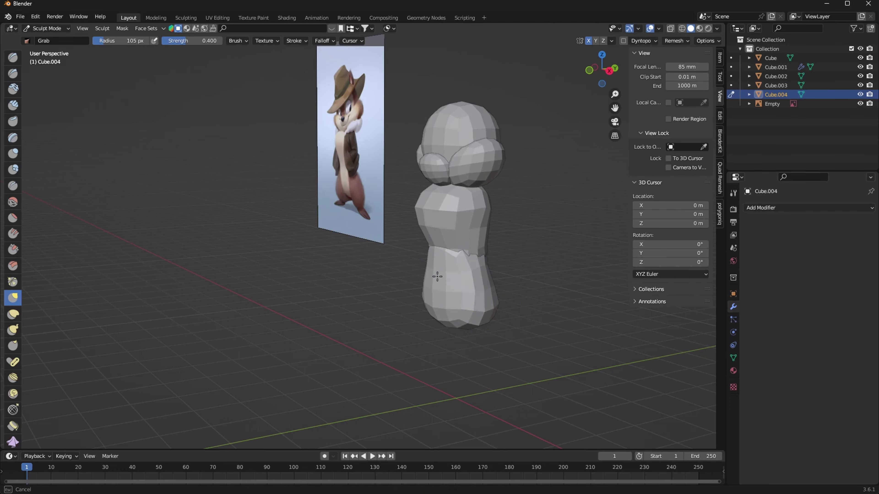
middle_click_drag(446, 285, 457, 317)
mouse_move(539, 303)
middle_mouse_down()
mouse_move(528, 319)
mouse_move(502, 262)
middle_mouse_up()
Step: Smooth the lower body at strength 0.700 and clear its mask with Alt+M
key("shift+a")
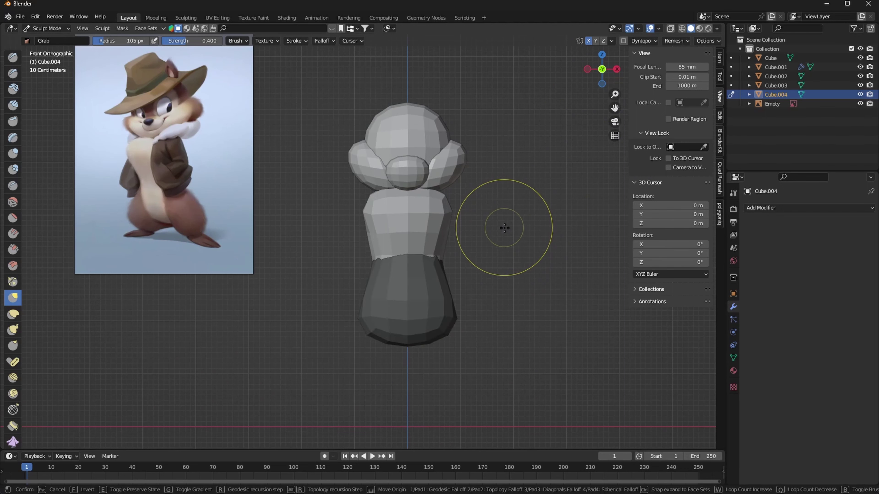
key("Escape")
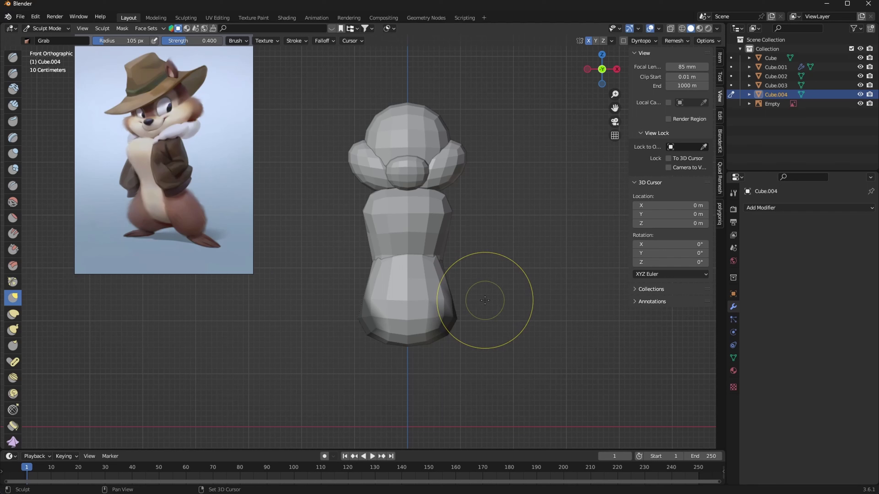
key("shift+s")
key("shift+a")
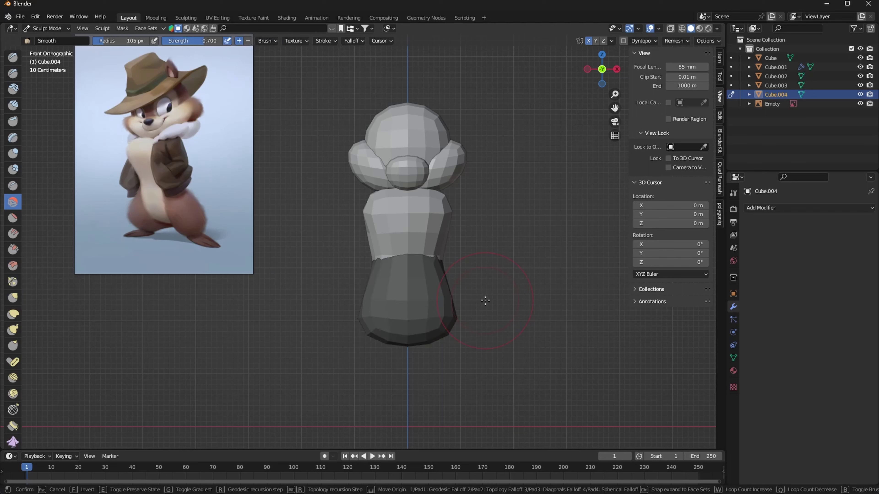
left_click(510, 300)
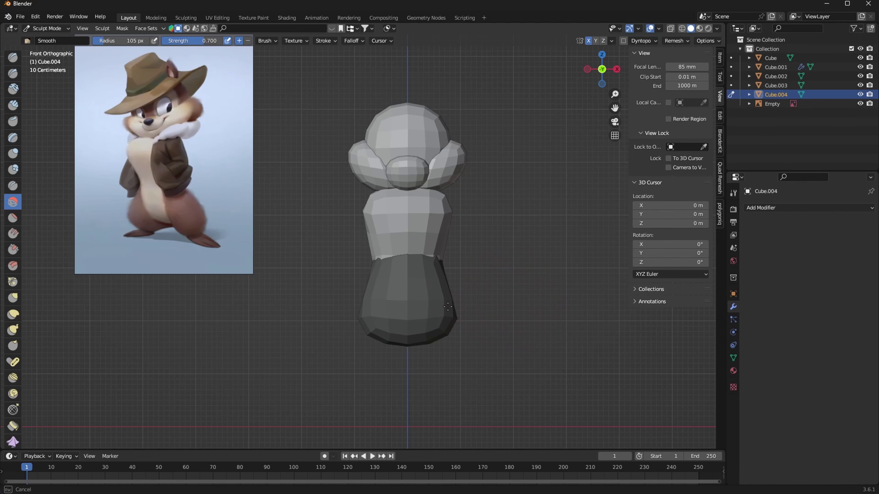
key("alt+m")
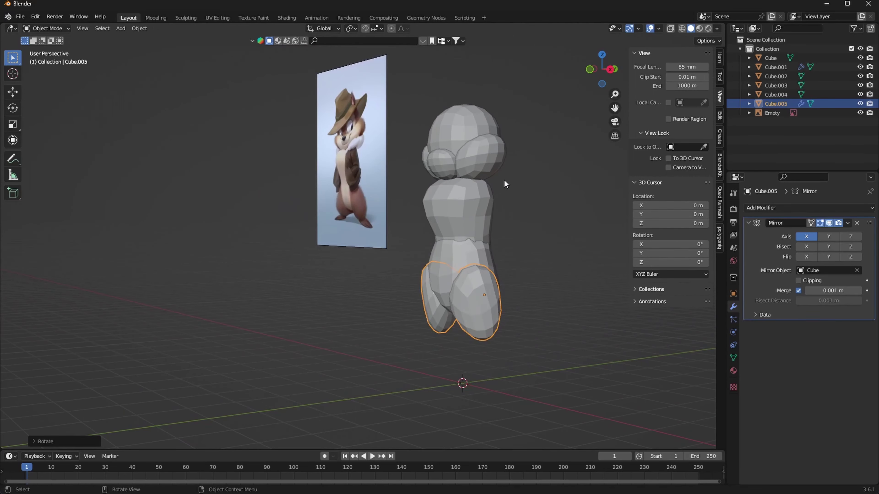
Step: Duplicate the cheek pair down to the feet, rotated and shrunk to about half size
left_click(502, 184)
key("shift+d")
left_click(495, 372)
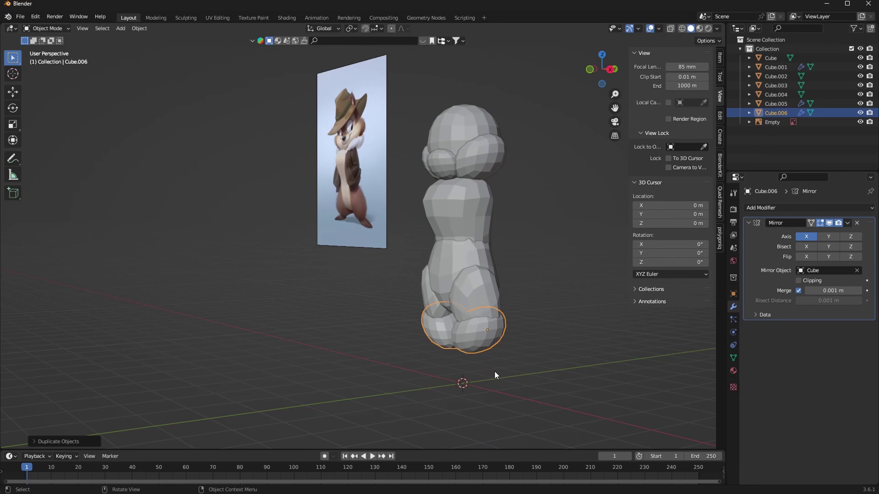
key("r")
left_click(512, 328)
key("s")
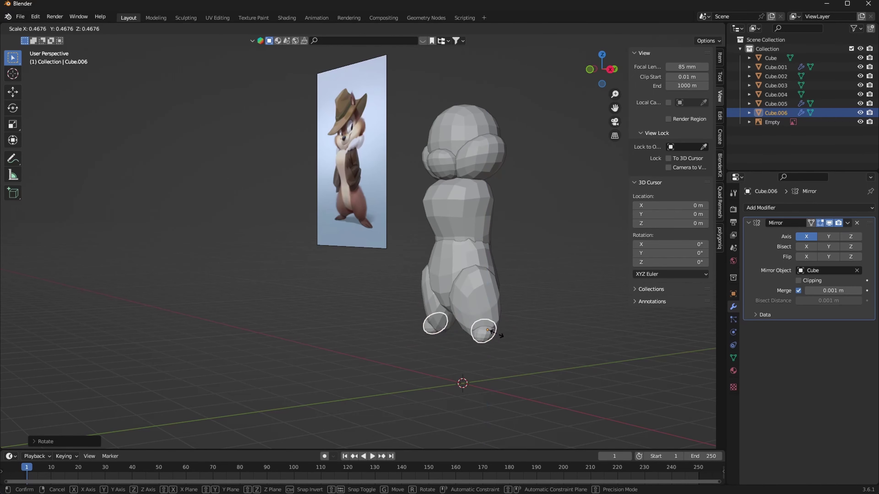
left_click(497, 333)
mouse_move(520, 317)
middle_mouse_down()
mouse_move(571, 312)
mouse_move(486, 359)
middle_mouse_up()
Step: In side view, tilt the foot flatter and rescale it into a flat oval
key("KP_3")
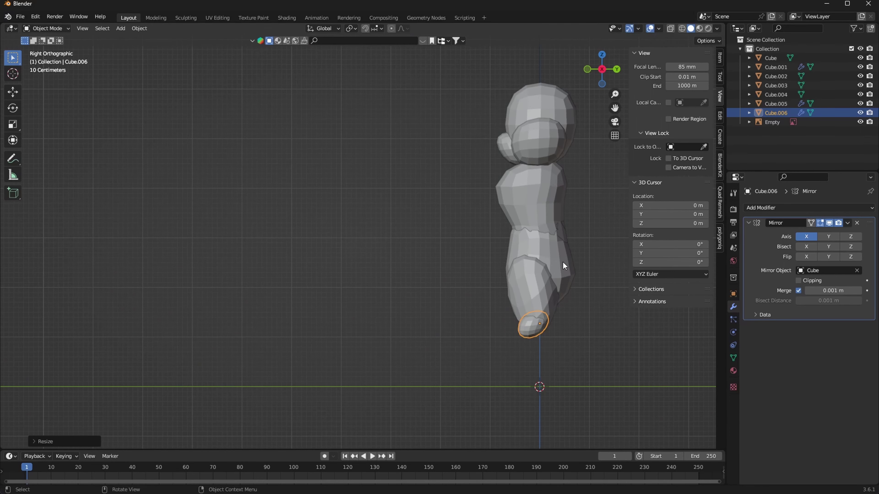
key("r")
left_click(562, 295)
key("s")
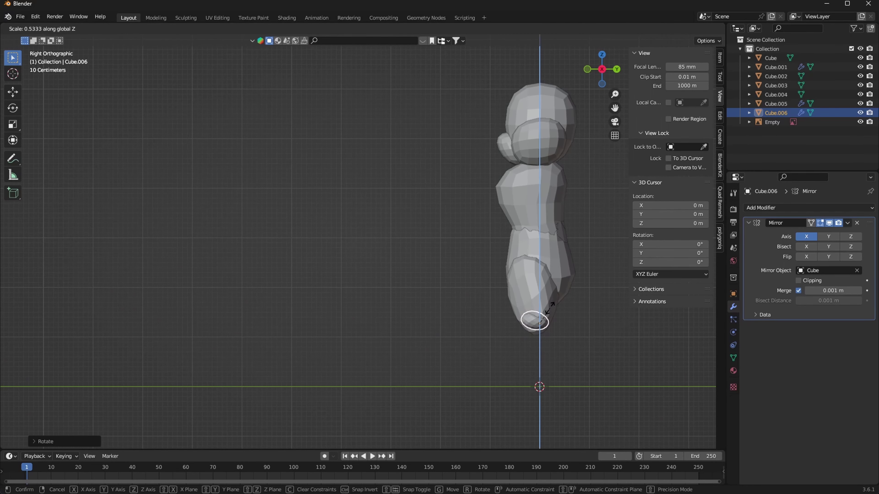
right_click(550, 301)
key("s")
right_click(546, 298)
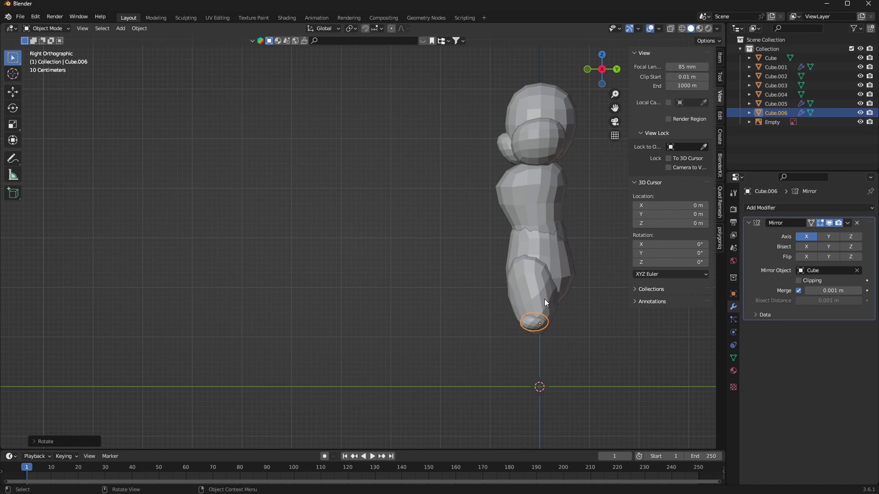
key("s")
left_click(569, 291)
Step: Move the oval foot pair into its final position beneath the legs
key("r")
right_click(554, 291)
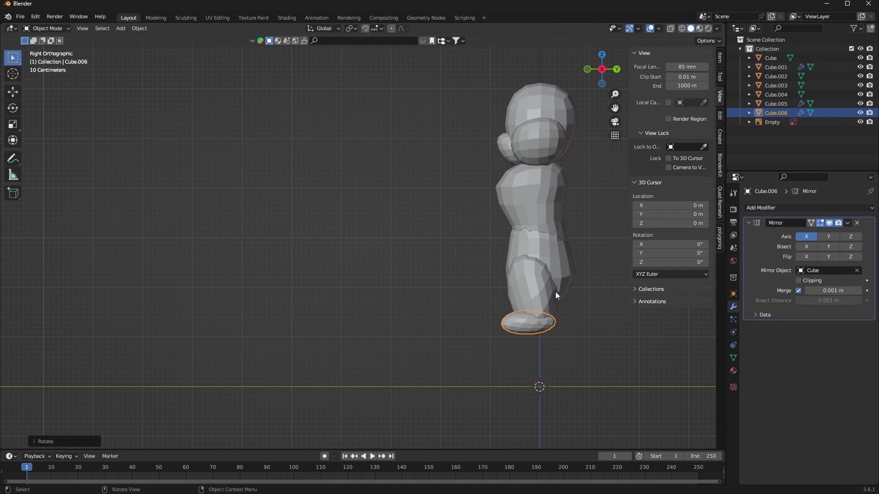
key("r")
right_click(546, 297)
key("g")
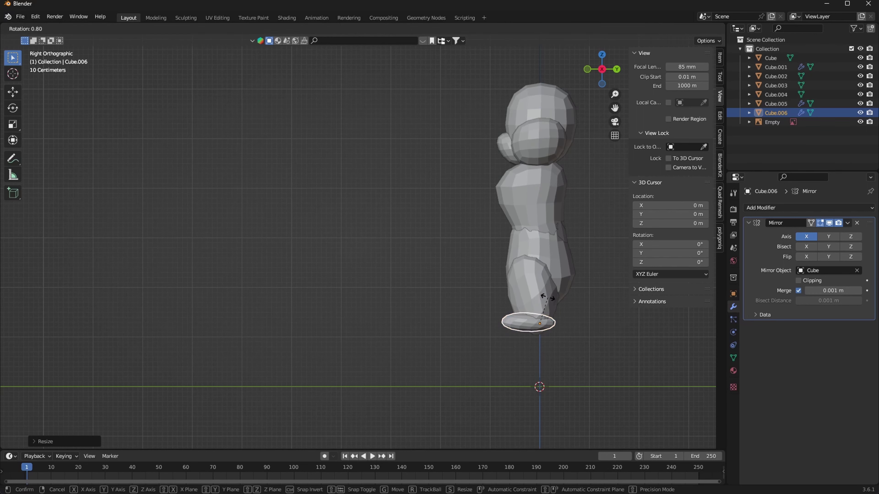
right_click(549, 291)
key("g")
left_click(549, 292)
mouse_move(549, 292)
middle_mouse_down()
mouse_move(487, 351)
mouse_move(543, 318)
mouse_move(526, 328)
mouse_move(534, 285)
middle_mouse_up()
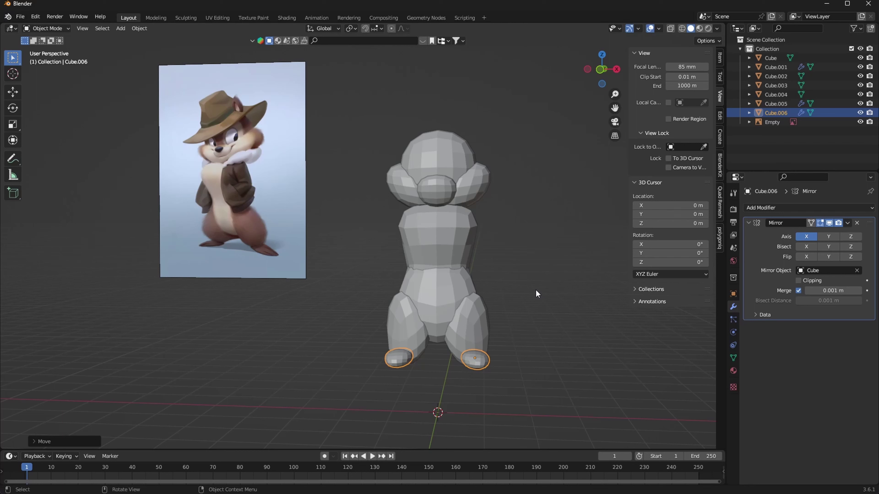
Step: Select the legs piece Cube.005, enter Sculpt Mode, and grab-pull the right leg into a fuller thigh
left_click(497, 305)
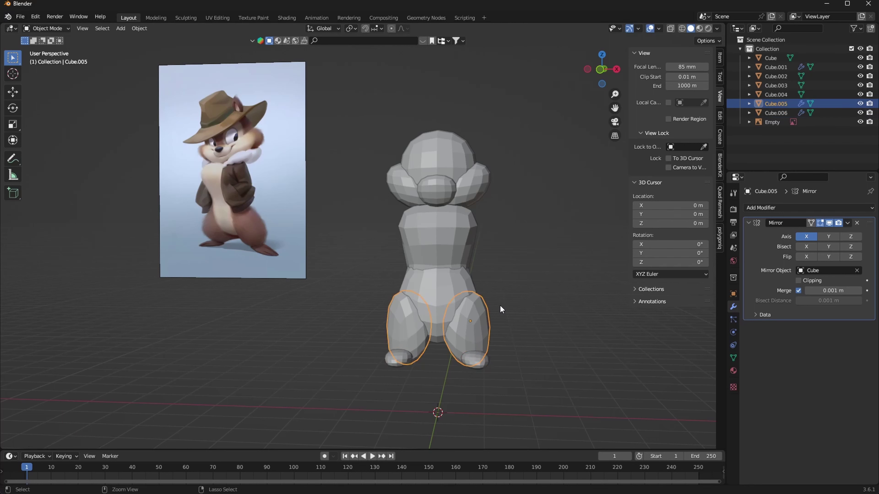
key("ctrl+Tab")
left_click(503, 355)
left_click_drag(469, 297, 470, 297)
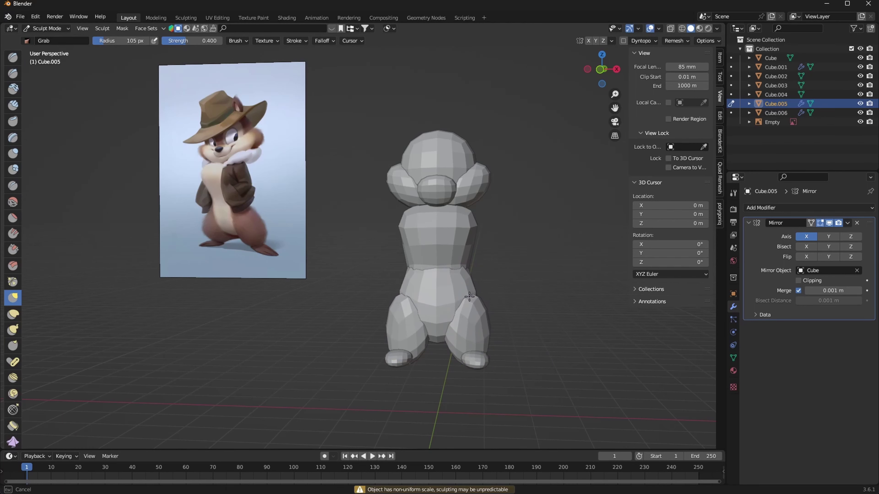
mouse_move(495, 334)
left_mouse_down()
mouse_move(463, 346)
mouse_move(460, 300)
left_mouse_up()
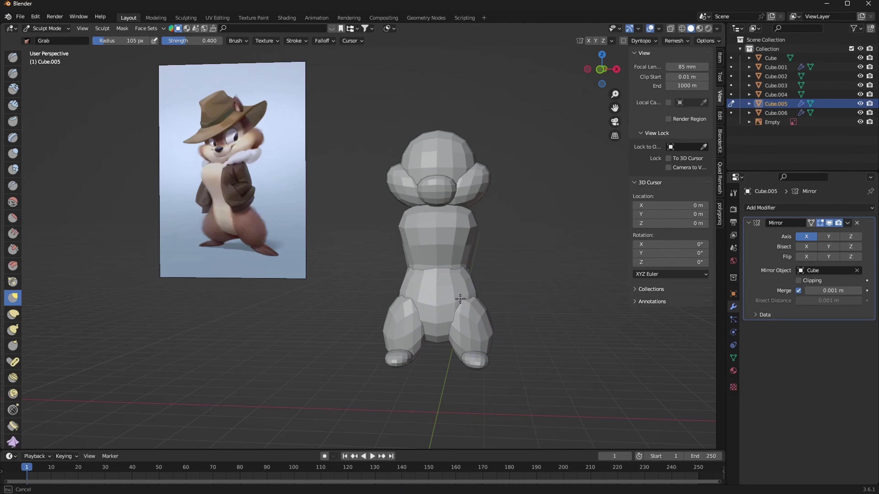
Step: Orbit around the figure, toggling between Cube.004 and the legs, ending on a front view beside the reference
mouse_move(455, 294)
middle_mouse_down()
mouse_move(558, 292)
mouse_move(603, 302)
middle_mouse_up()
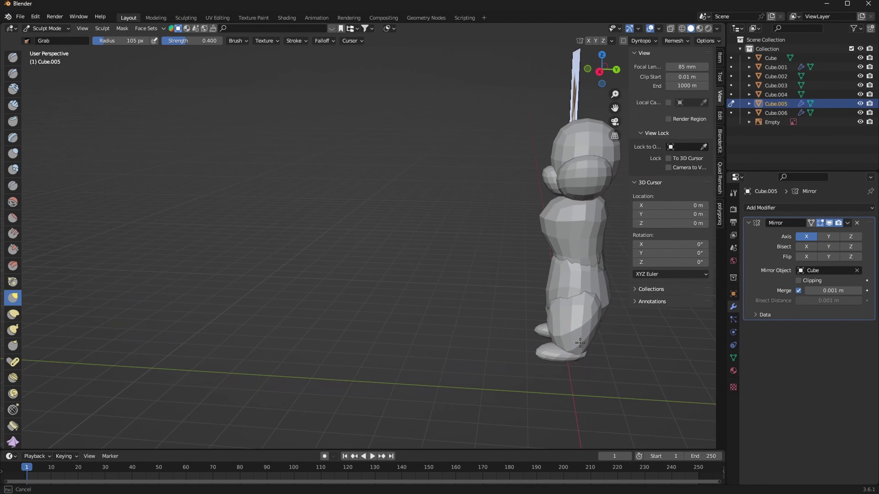
middle_click_drag(580, 342, 602, 348)
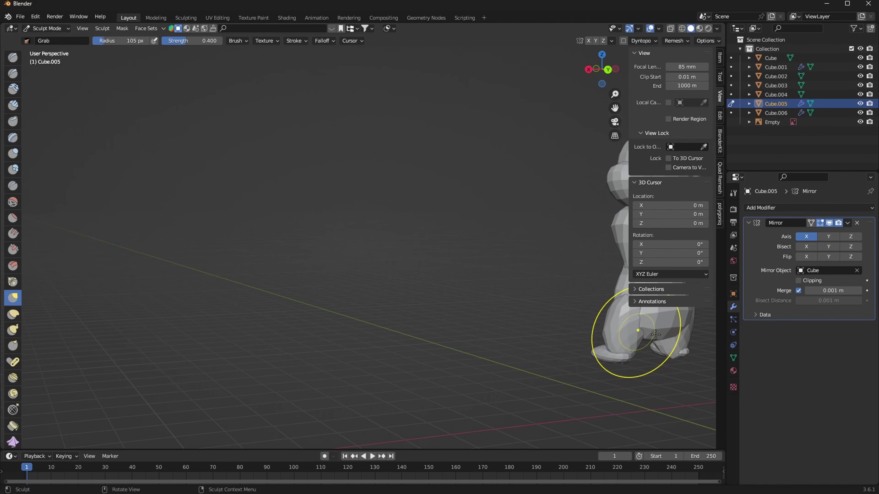
key("alt+q")
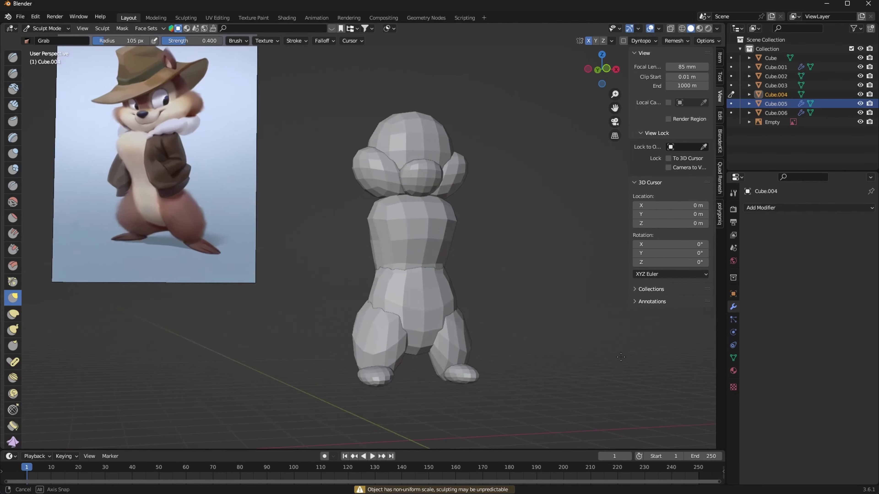
key("alt+q")
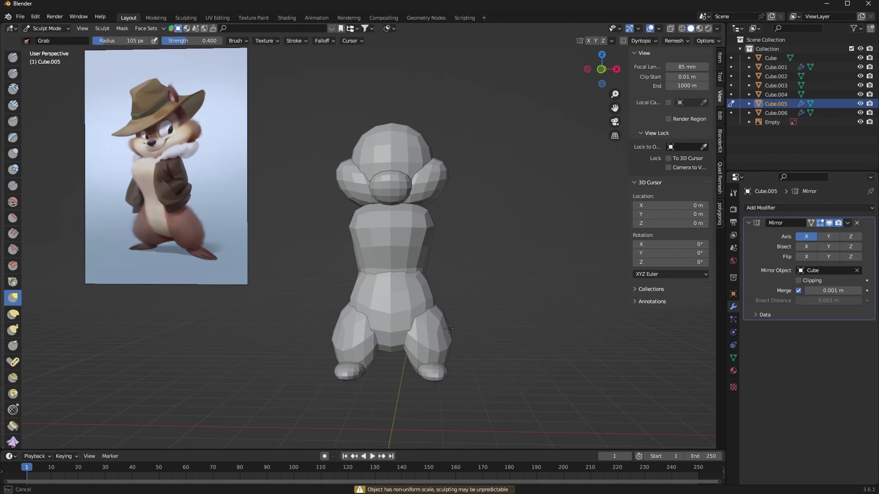
mouse_move(463, 376)
middle_mouse_down()
mouse_move(428, 390)
mouse_move(432, 358)
mouse_move(500, 333)
mouse_move(437, 372)
mouse_move(491, 334)
mouse_move(449, 317)
mouse_move(393, 344)
middle_mouse_up()
key("alt+q")
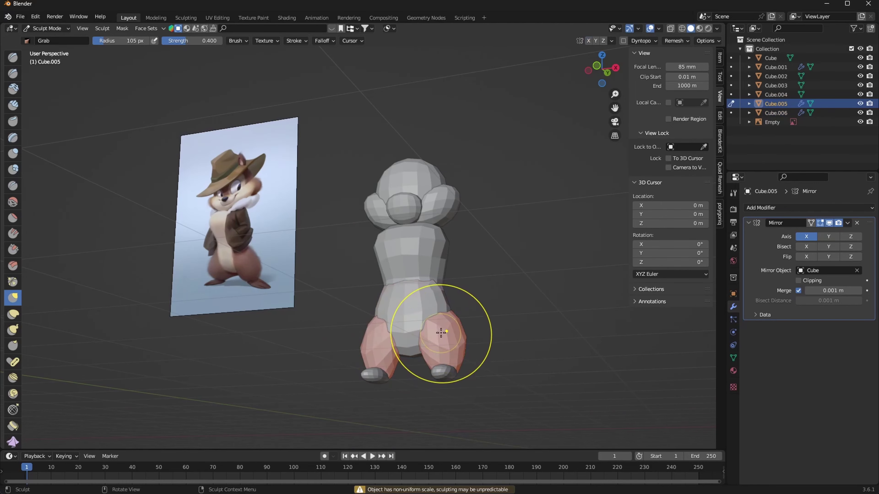
mouse_move(451, 338)
middle_mouse_down()
mouse_move(508, 322)
mouse_move(526, 369)
mouse_move(618, 390)
middle_mouse_up()
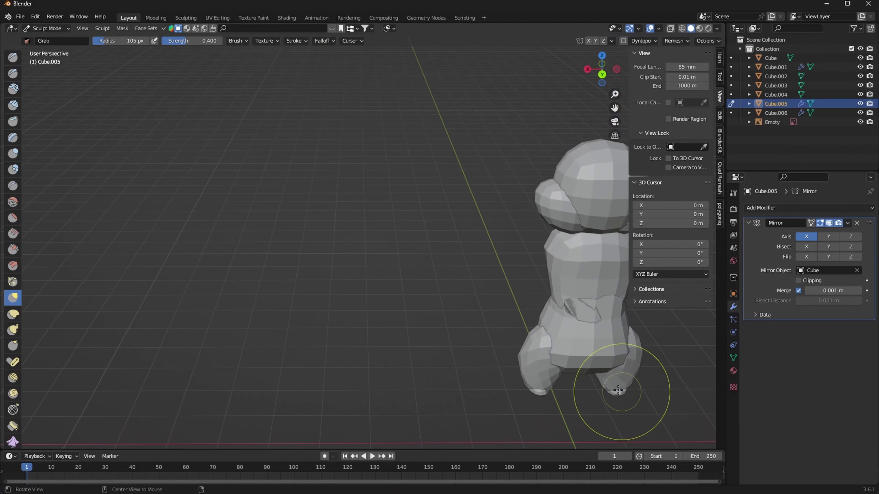
mouse_move(579, 368)
middle_mouse_down()
mouse_move(608, 416)
mouse_move(567, 352)
mouse_move(534, 385)
middle_mouse_up()
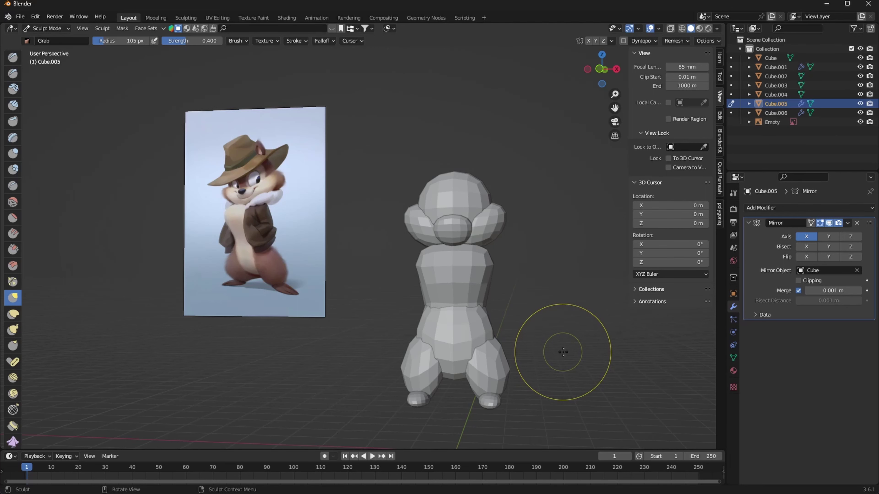
Step: Nudge the front of Cube.003's upper body with a small grab stroke, checking from side and front
middle_click_drag(562, 351, 569, 312)
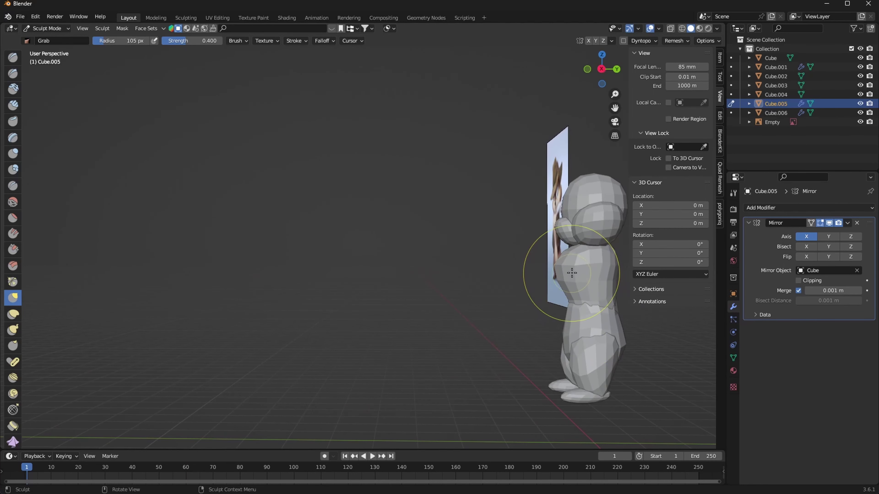
key("alt+q")
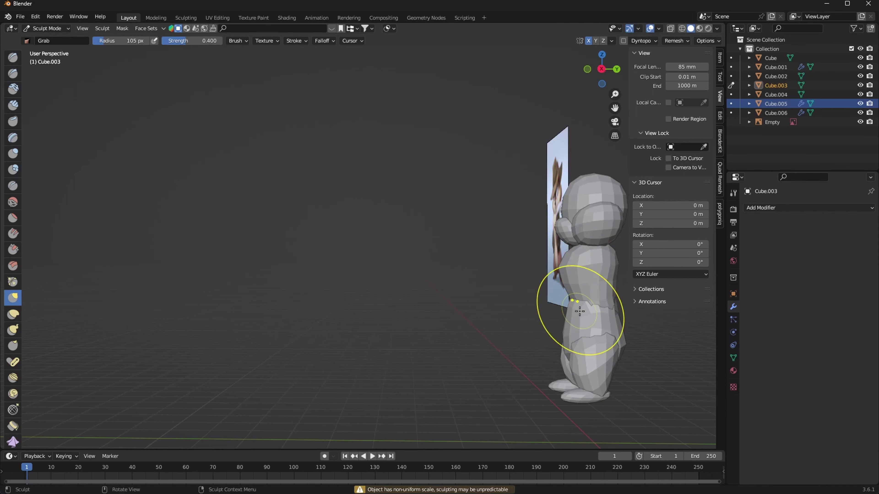
left_click_drag(580, 312, 576, 300)
key("alt+q")
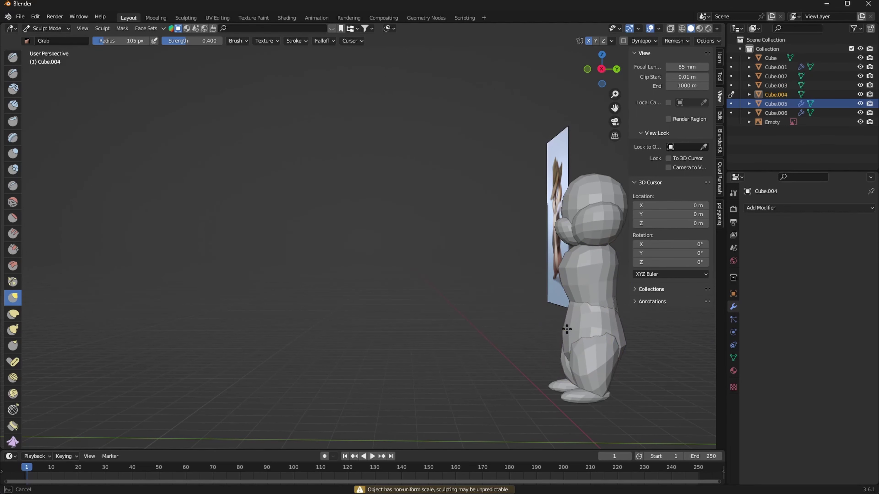
key("alt+q")
middle_click_drag(583, 314, 491, 314)
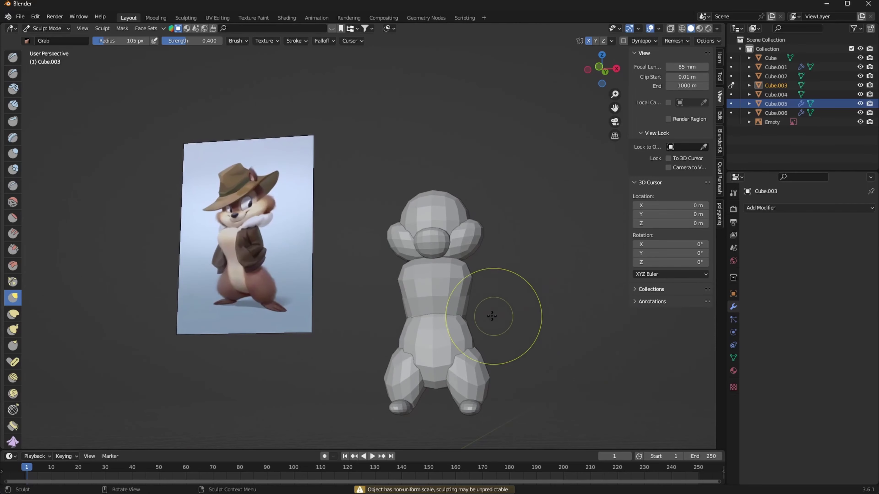
Step: Cycle sculpting through Cube.004, the legs, ear Cube.001 and nose Cube.002 while checking the side view
key("alt+q")
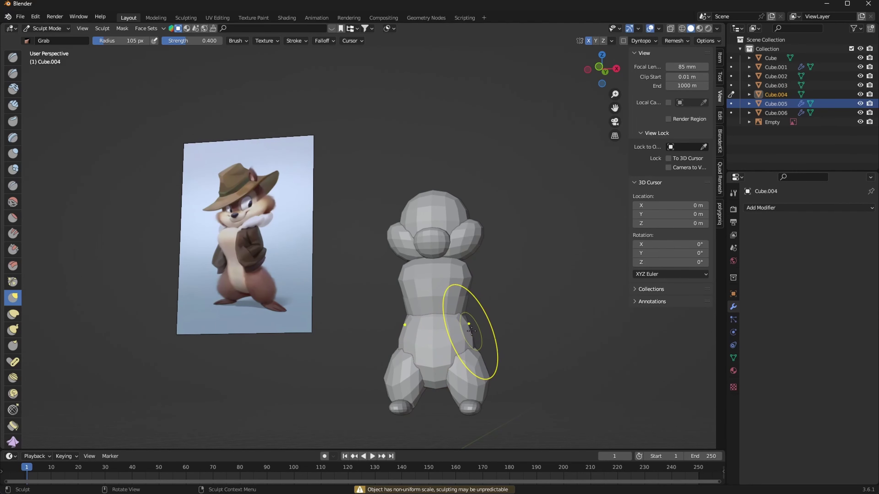
key("alt+q")
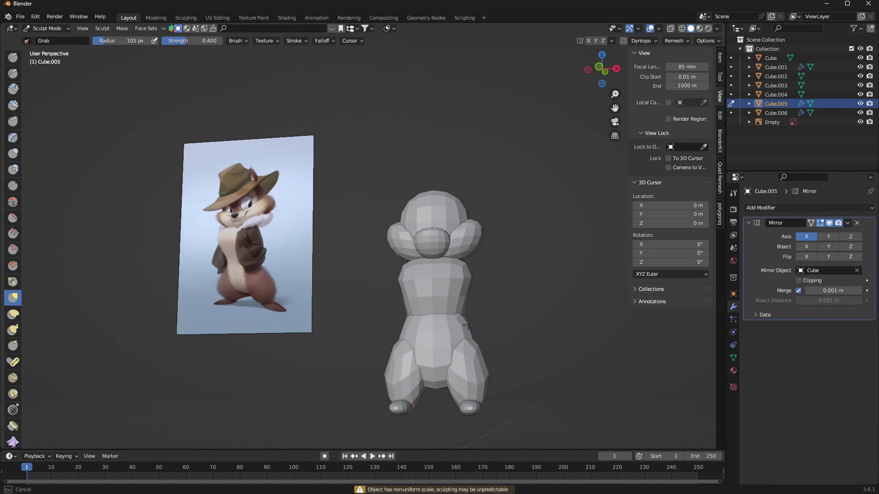
key("alt+q")
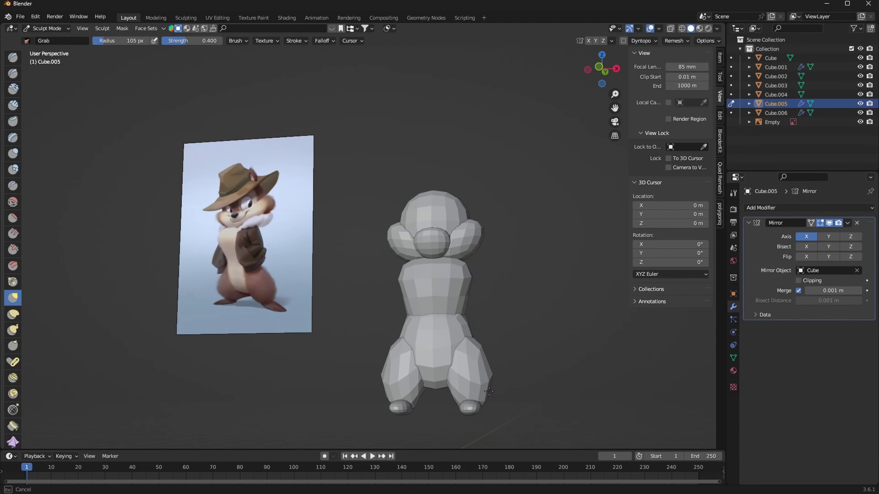
mouse_move(489, 392)
middle_mouse_down()
mouse_move(612, 344)
mouse_move(441, 364)
mouse_move(462, 357)
mouse_move(477, 334)
middle_mouse_up()
key("alt+q")
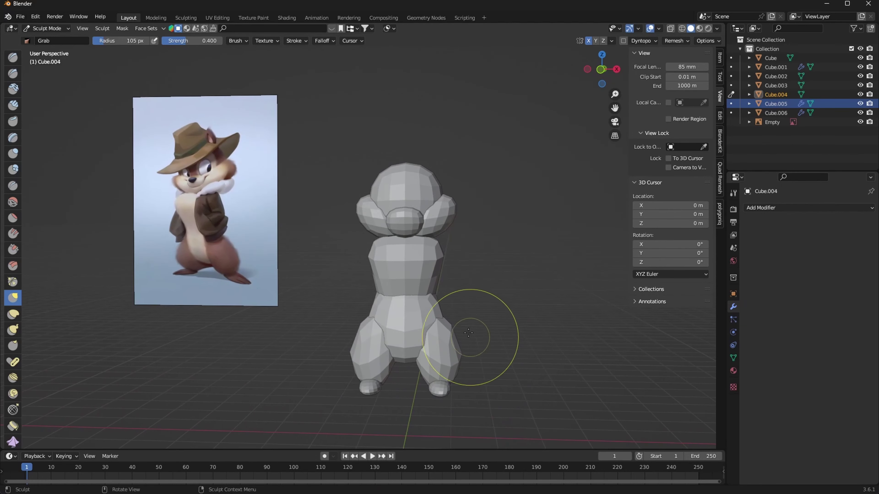
key("alt+q")
key("alt+q")
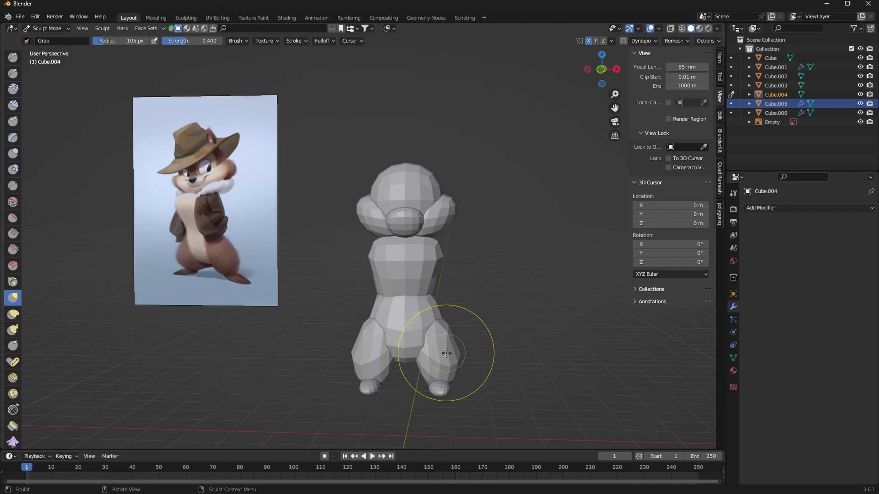
key("alt+q")
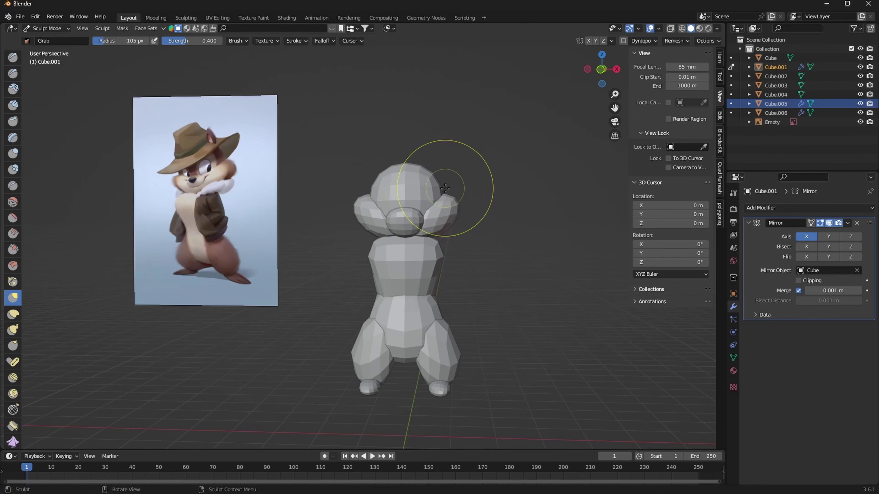
key("alt+q")
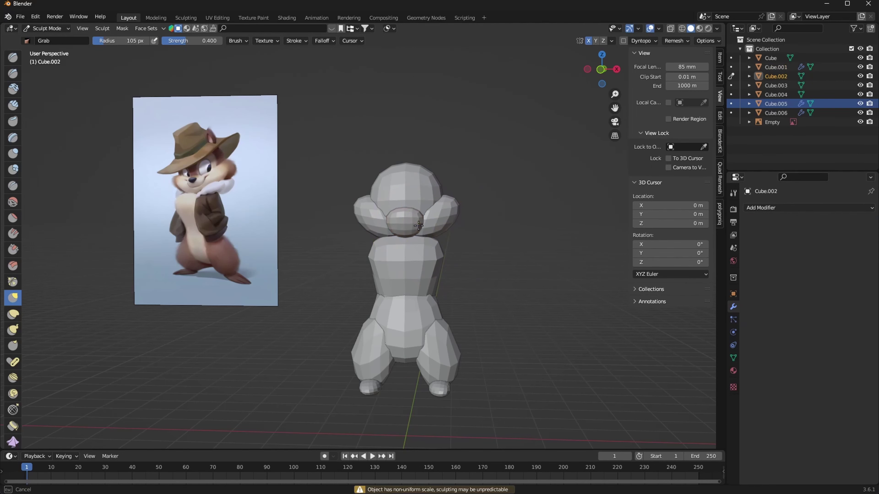
Step: Save the project as 'squrle figure.blend' in a new 'squrle mini figure' folder on drive D
middle_click_drag(409, 213, 480, 259)
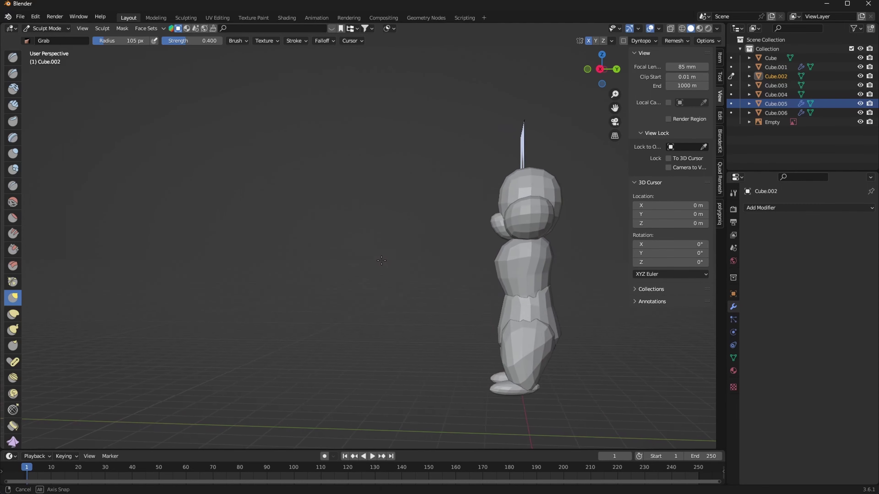
left_click(20, 16)
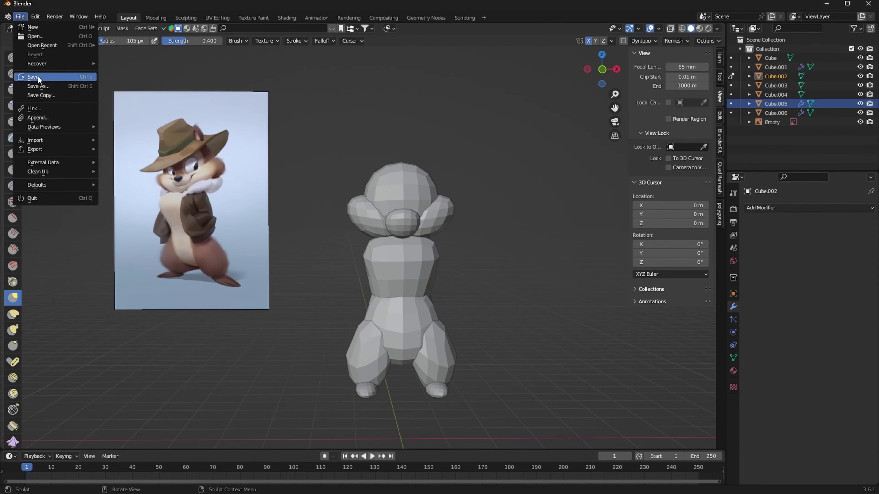
left_click(34, 79)
left_click(172, 106)
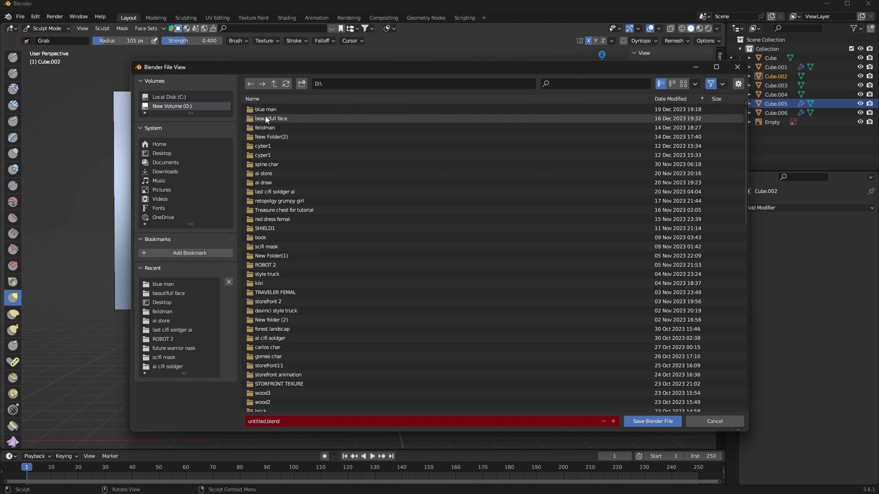
left_click(302, 83)
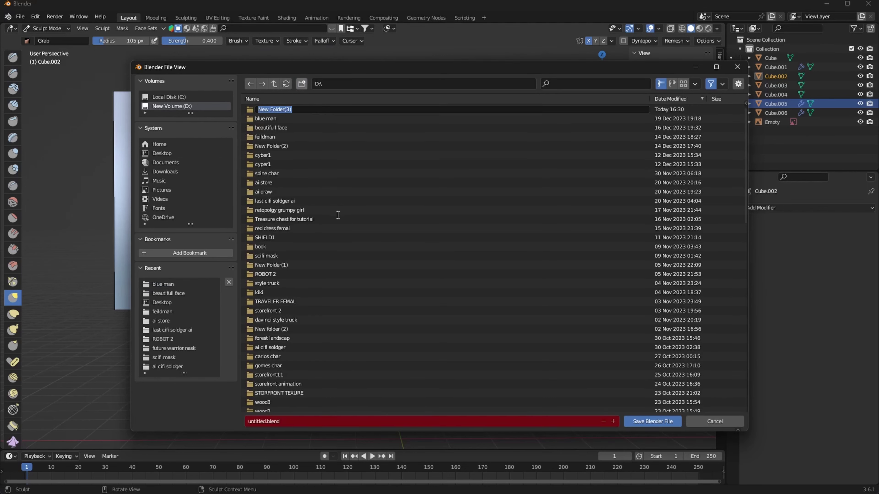
type("squrle mini figure")
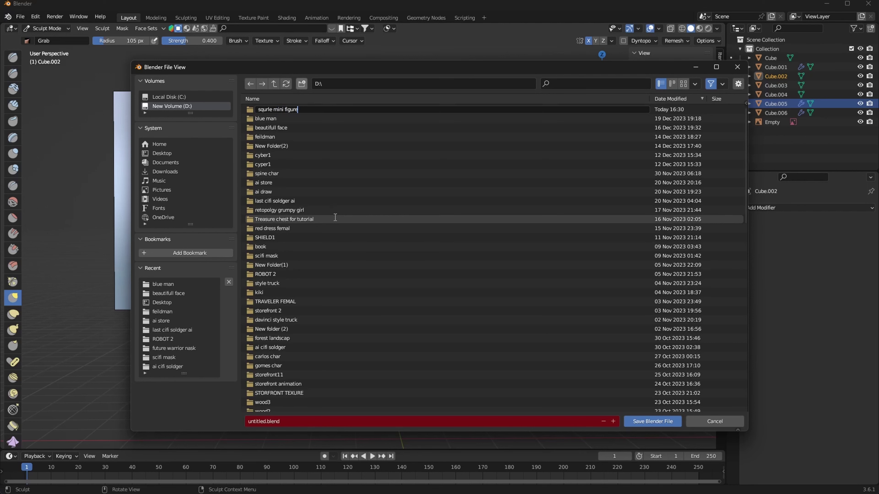
key("Return")
left_click(279, 420)
type("squrle figure")
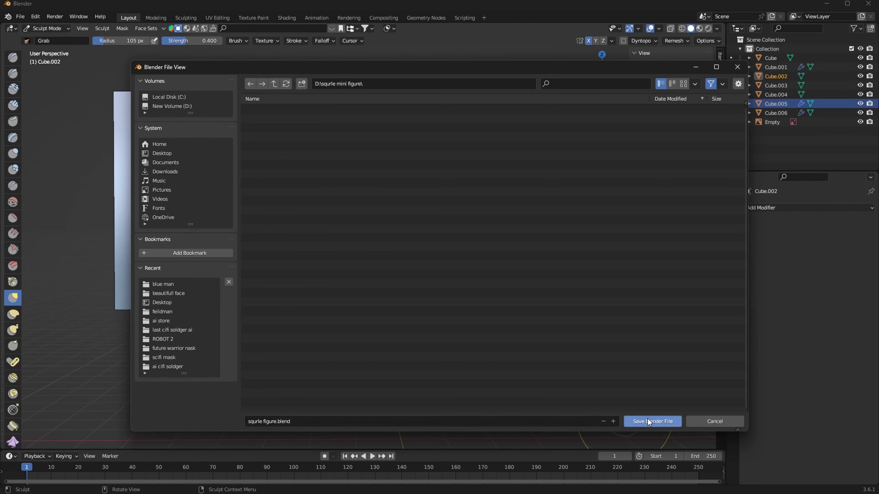
left_click(649, 421)
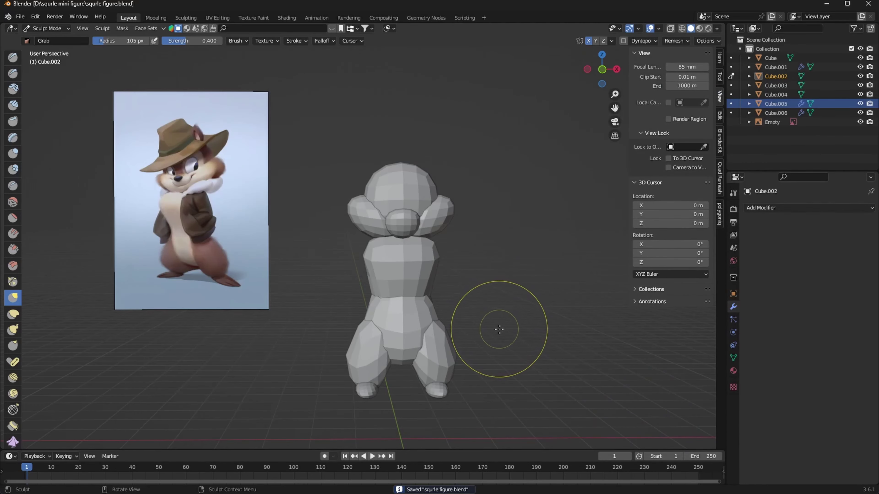
middle_click_drag(498, 332, 445, 259)
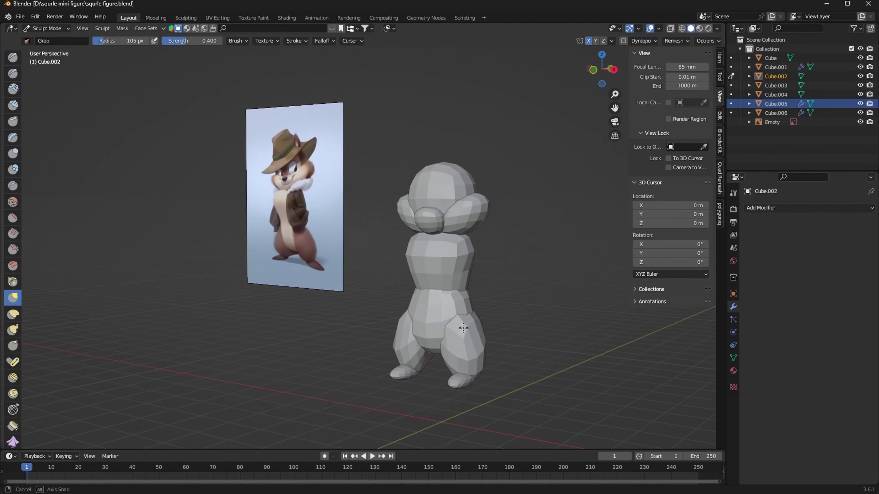
key("alt+q")
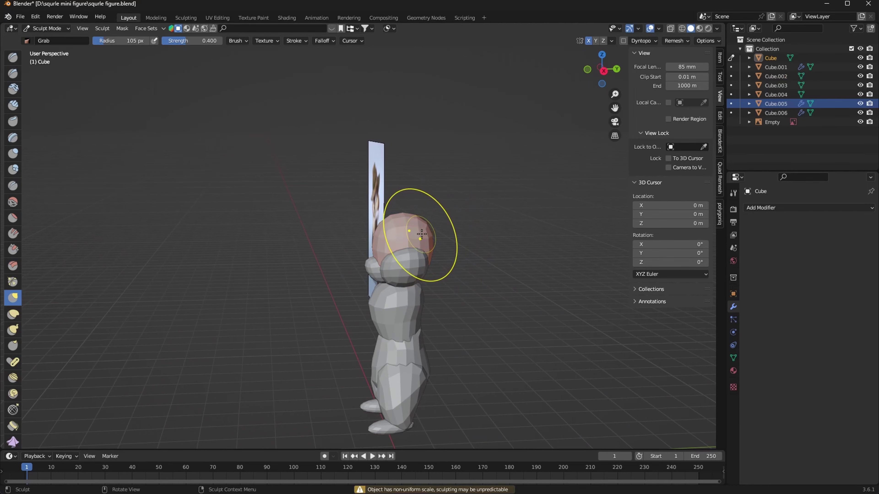
mouse_move(464, 274)
middle_mouse_down()
mouse_move(486, 297)
mouse_move(392, 310)
middle_mouse_up()
key("alt+q")
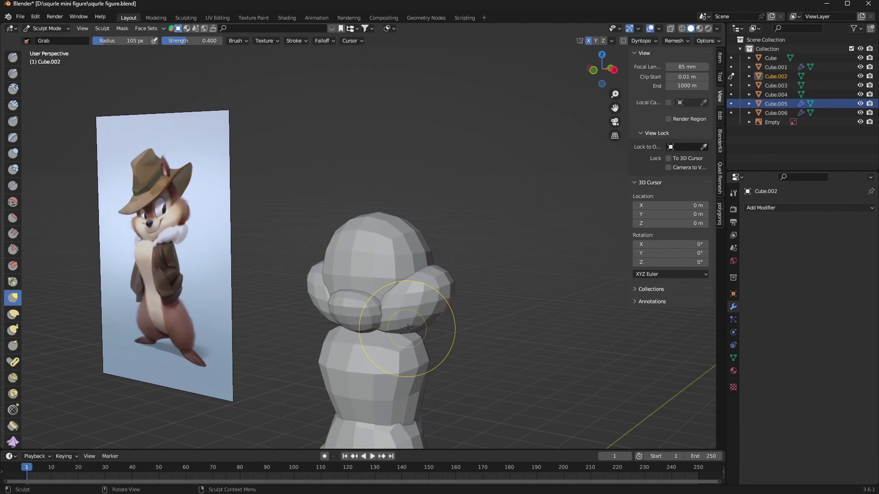
middle_click_drag(406, 328, 438, 353)
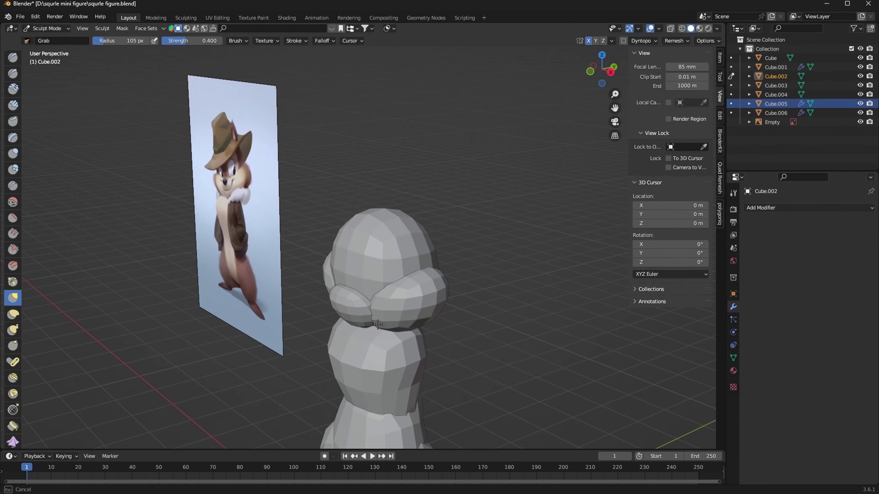
mouse_move(377, 324)
middle_mouse_down()
mouse_move(497, 308)
mouse_move(418, 288)
middle_mouse_up()
key("alt+q")
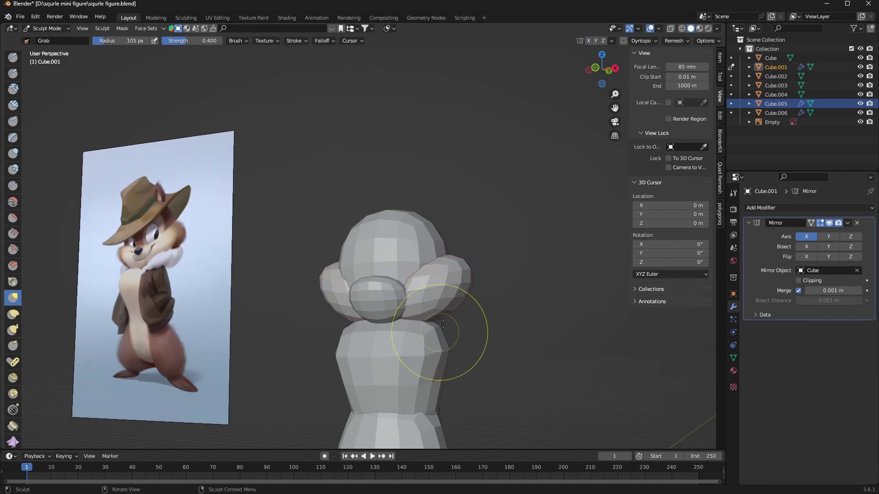
middle_click_drag(480, 305, 408, 292)
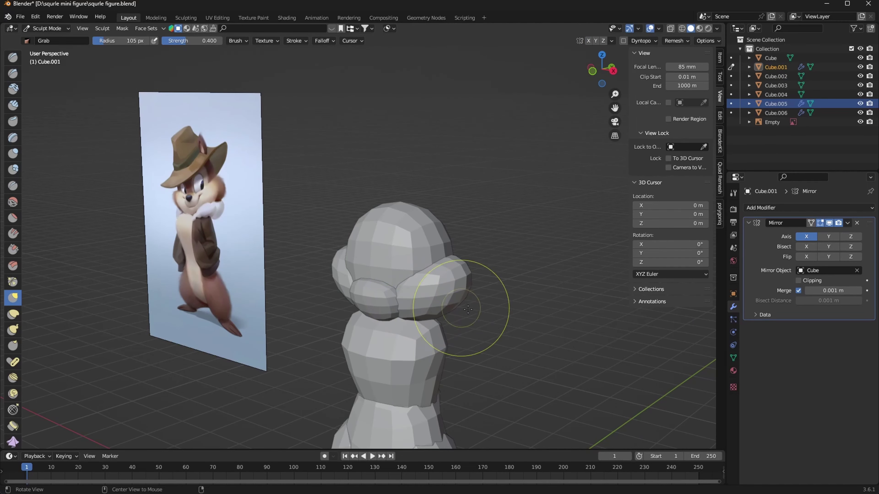
middle_click_drag(468, 310, 417, 352)
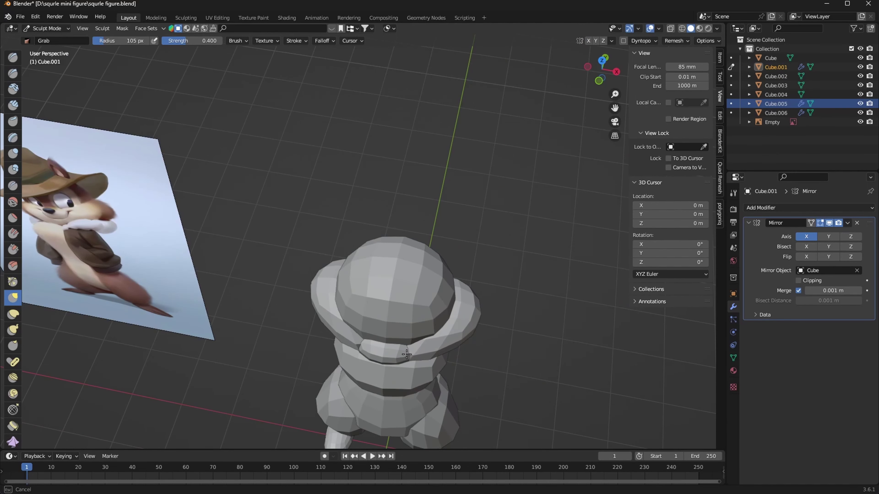
middle_click_drag(407, 354, 405, 312)
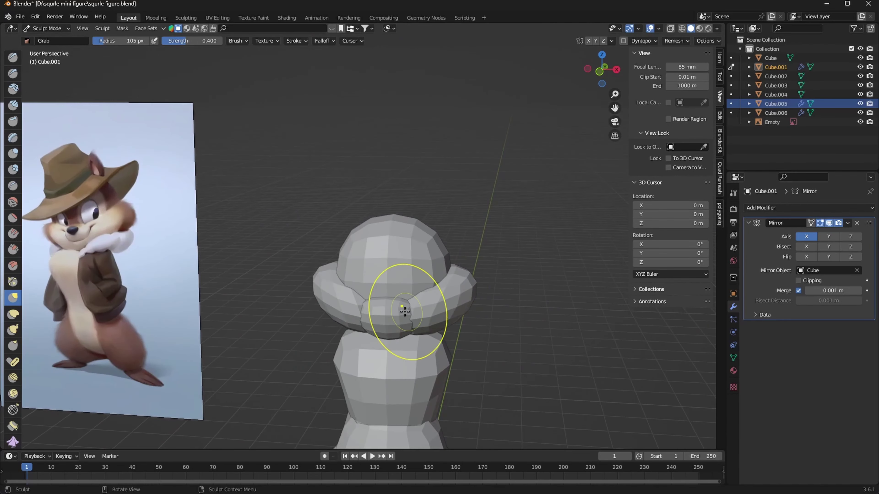
key("alt+q")
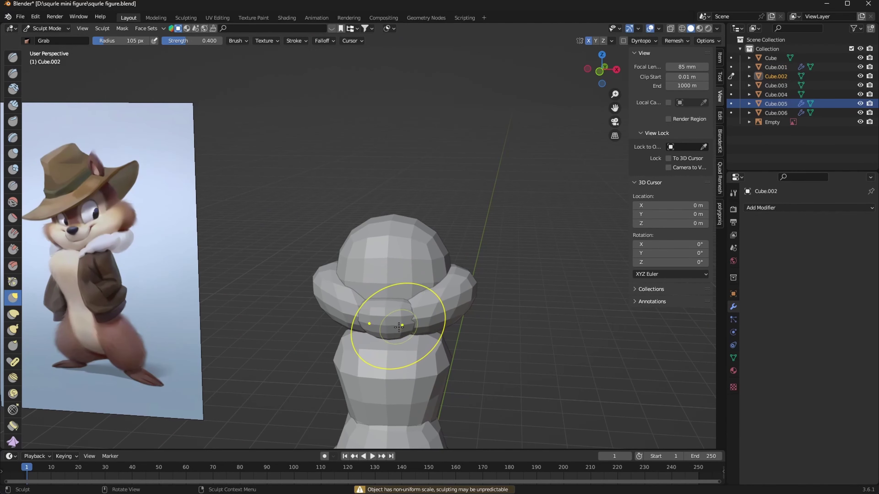
mouse_move(399, 327)
middle_mouse_down("alt")
mouse_move(462, 295)
mouse_move(451, 285)
mouse_move(499, 284)
middle_mouse_up("alt")
key("ctrl+Tab")
Step: Return to Object Mode and apply all transforms to every object in the scene
left_click(270, 232)
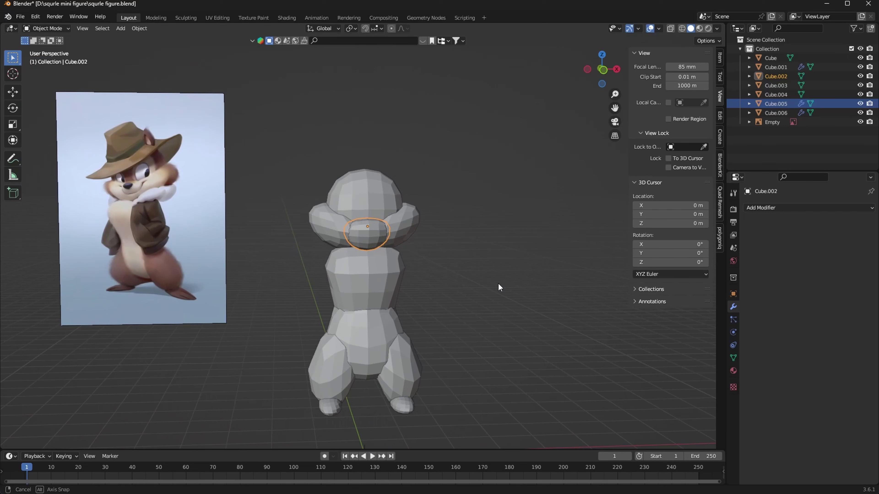
key("a")
key("ctrl+a")
left_click(454, 313)
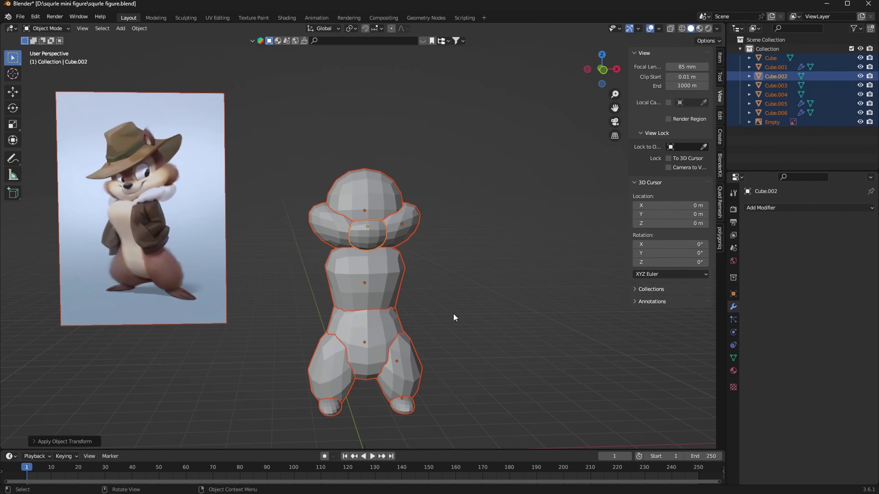
key("ctrl+z")
key("ctrl+shift+z")
Step: Apply the Mirror modifiers on the legs and the arms
left_click(346, 365)
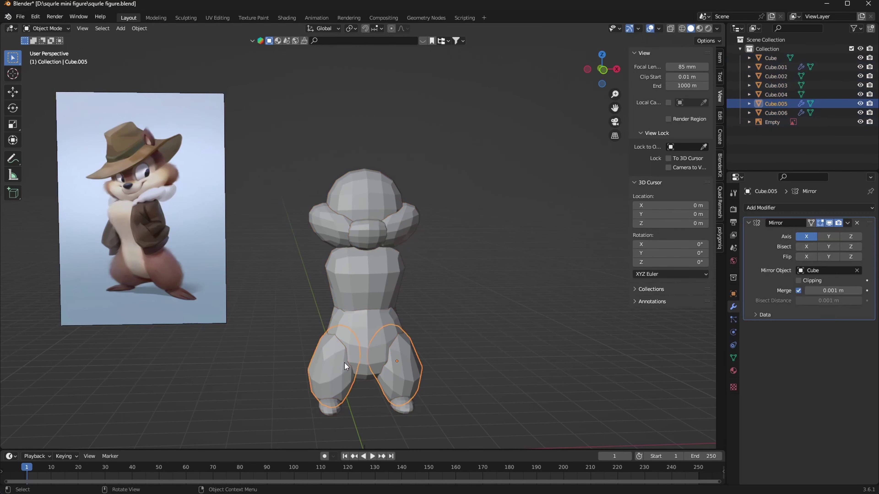
left_click(847, 223)
left_click(808, 233)
left_click(405, 227)
left_click(847, 224)
left_click(807, 234)
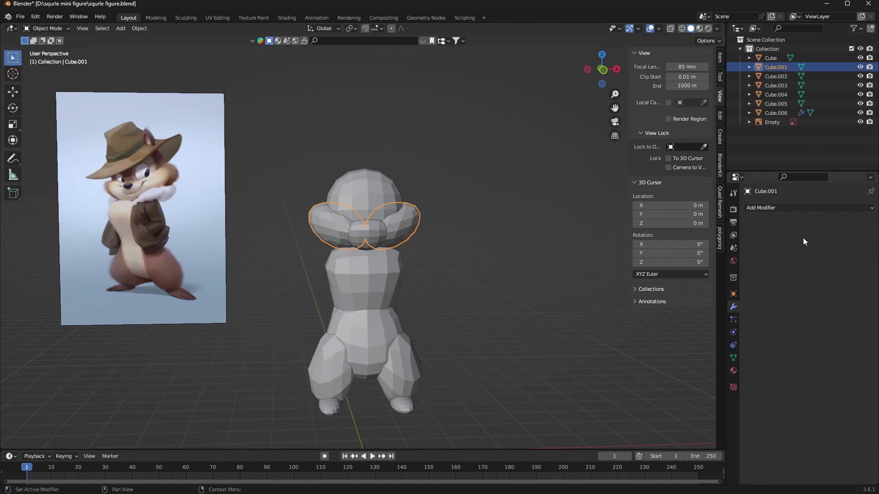
Step: Box-select only the figure's parts, excluding the reference, and join them, then undo the join
key("a")
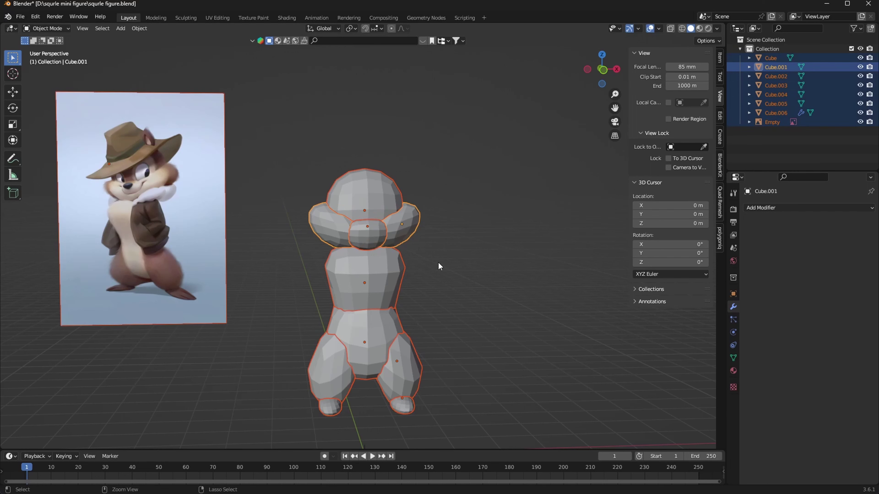
left_click(294, 170)
left_click_drag(275, 141, 432, 397)
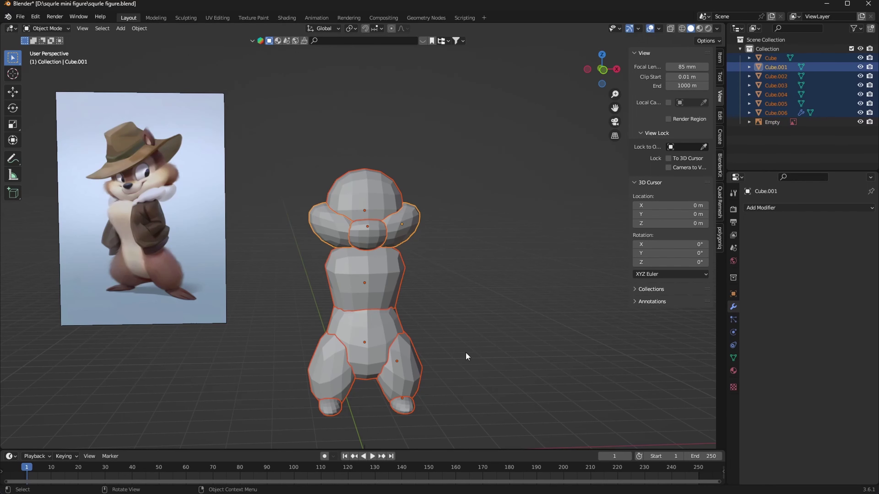
key("ctrl+j")
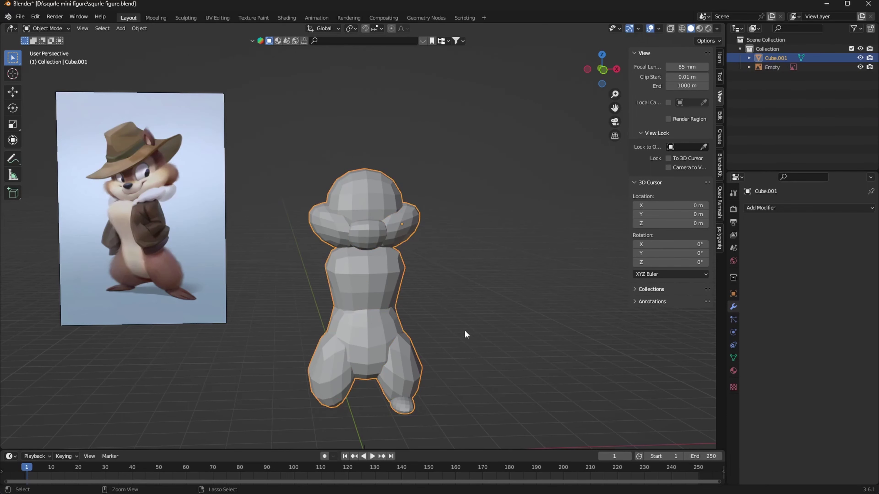
key("ctrl+z")
Step: Check the feet's modifiers, then box-select all figure parts and join them into Cube.006
left_click(417, 404)
left_click(845, 223)
left_click(811, 241)
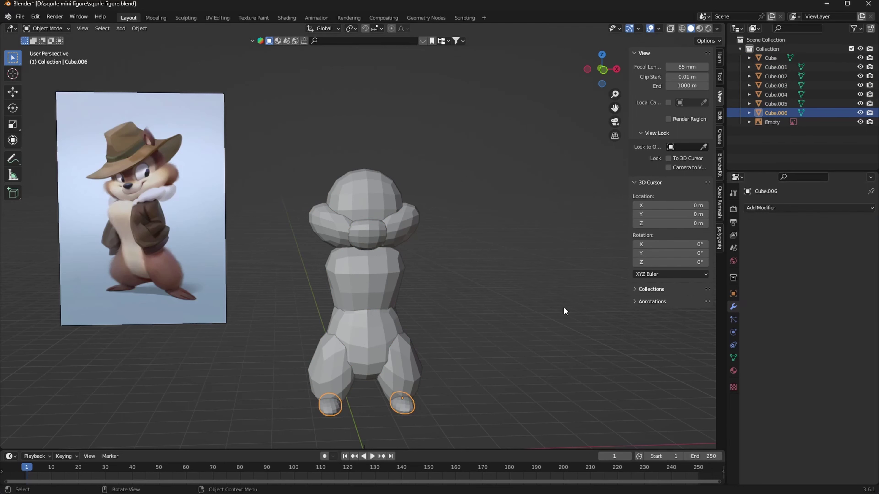
left_click_drag(290, 167, 419, 385)
key("ctrl+j")
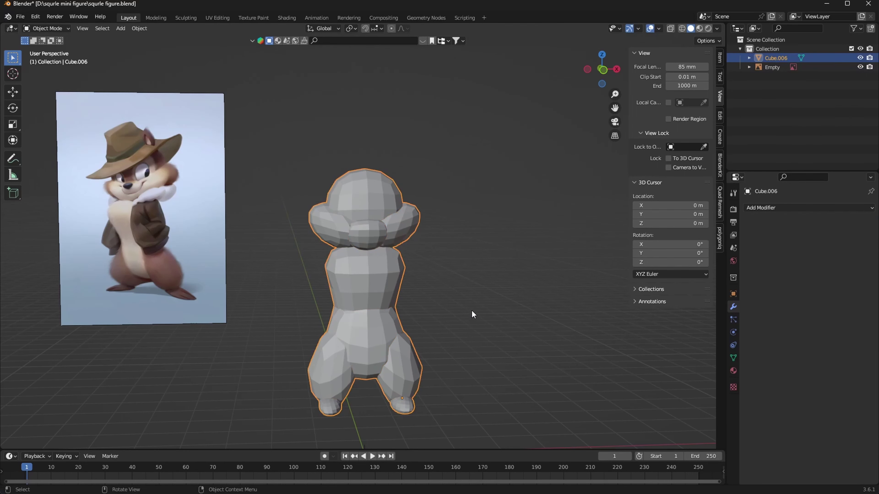
Step: Switch the joined figure into Texture Paint mode through the mode pie
left_click(472, 301)
key("ctrl+Tab")
left_click(470, 265)
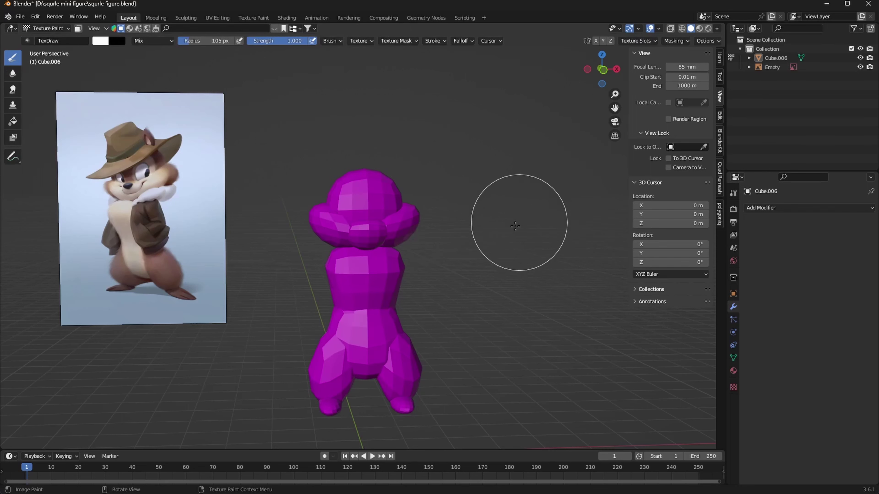
key("ctrl+Tab")
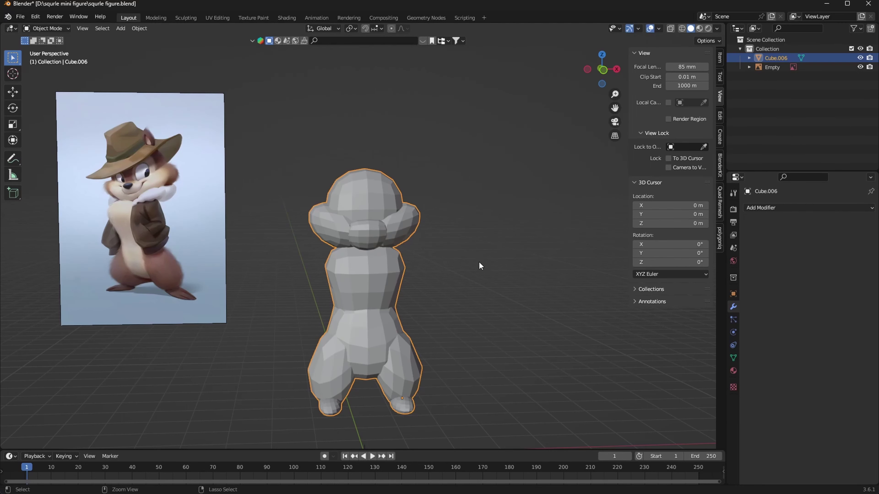
Step: Add a Subdivision Surface modifier to the body and apply it
left_click(406, 285)
left_click(823, 209)
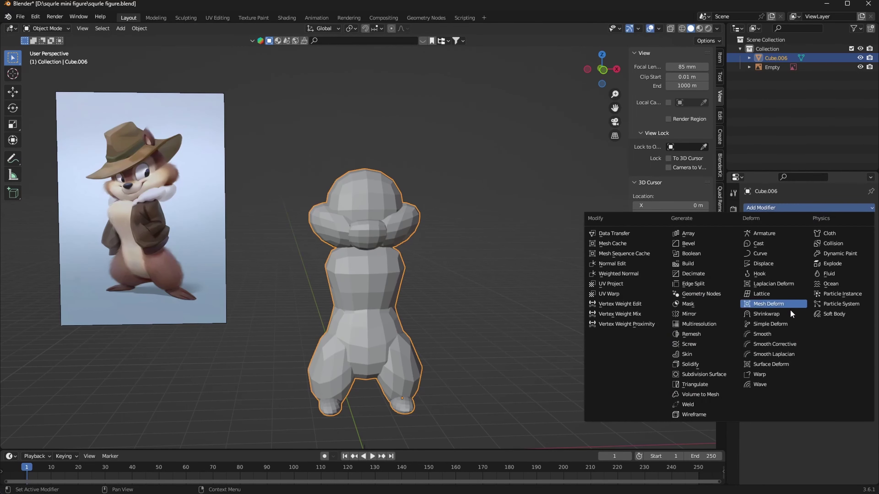
left_click(718, 374)
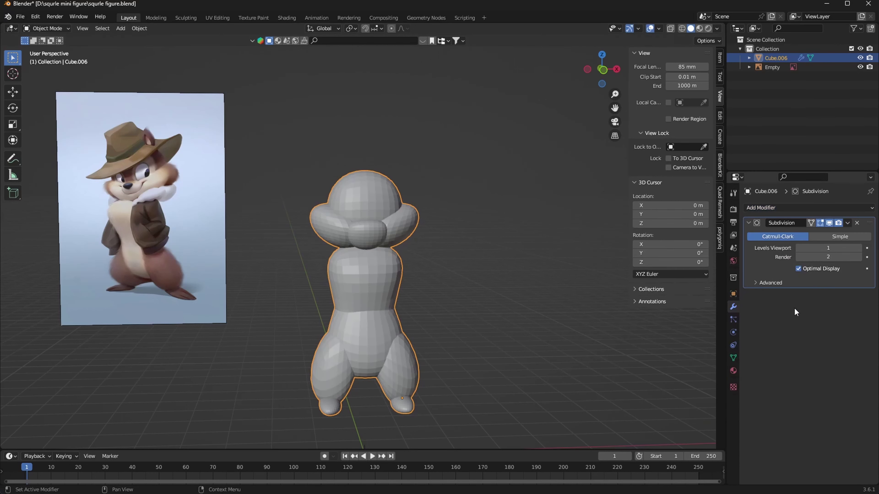
left_click(853, 204)
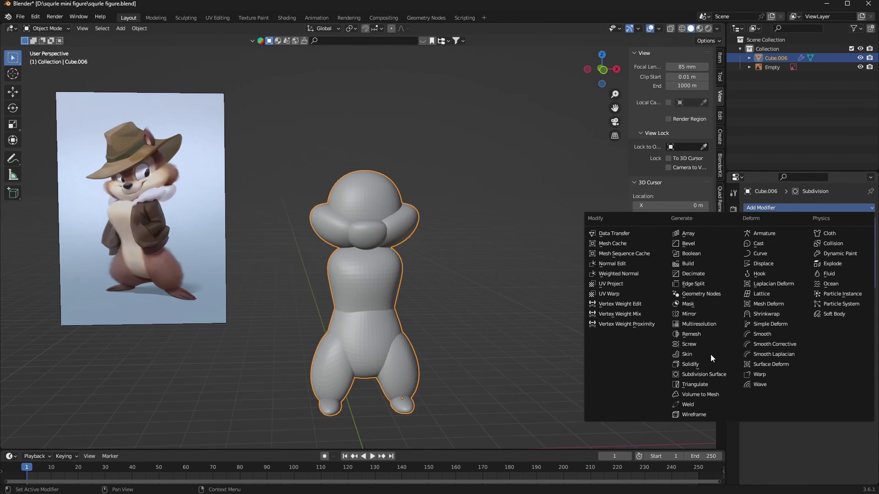
key("Escape")
left_click(849, 223)
left_click(824, 232)
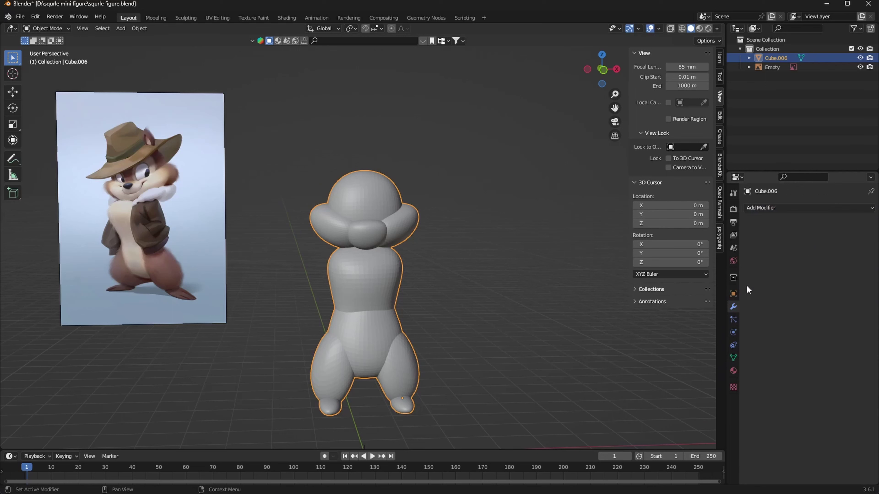
Step: Shade the body smooth and switch it into Sculpt Mode
right_click(374, 280)
left_click(375, 280)
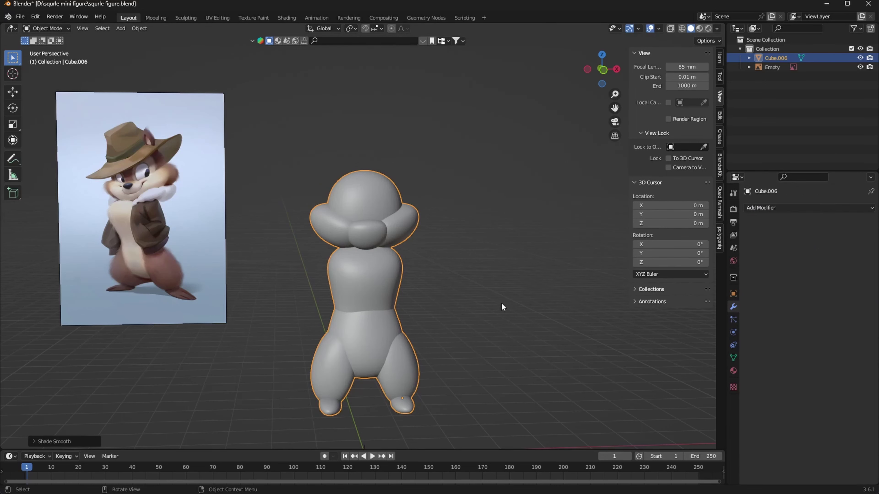
key("ctrl+Tab")
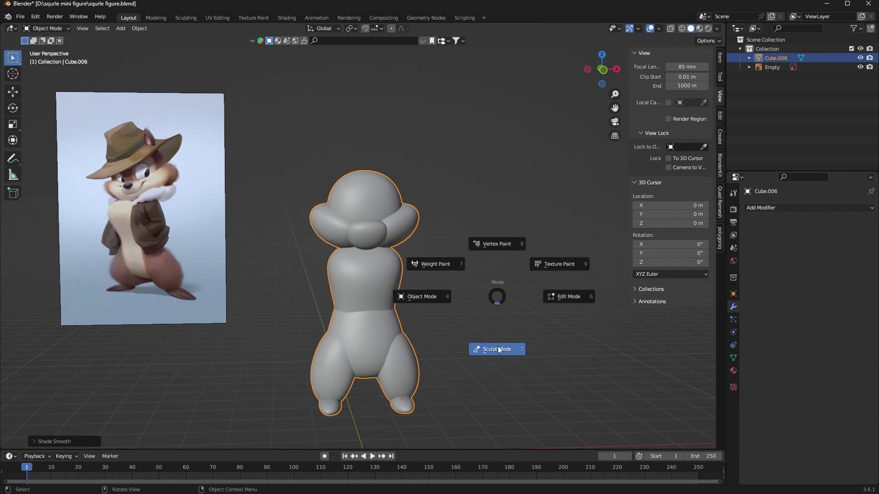
left_click(498, 347)
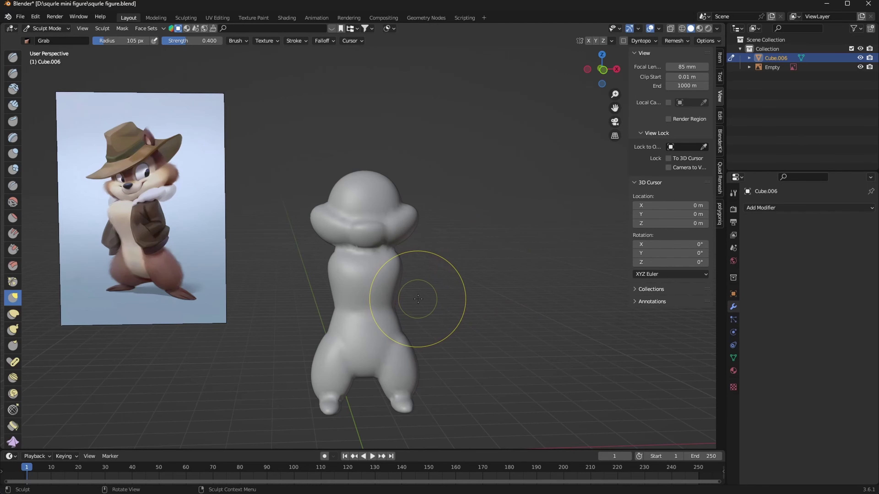
Step: Remesh the body with a voxel size of 0.054 m
key("shift+r")
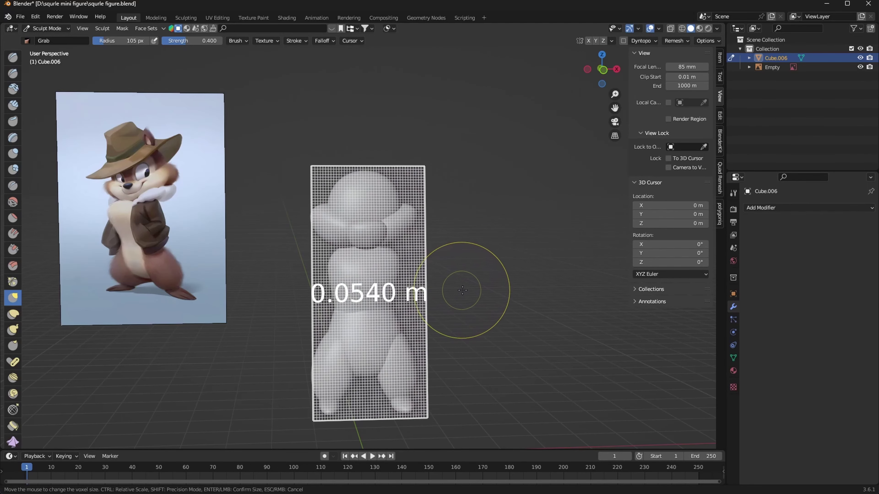
left_click(449, 311)
key("ctrl+r")
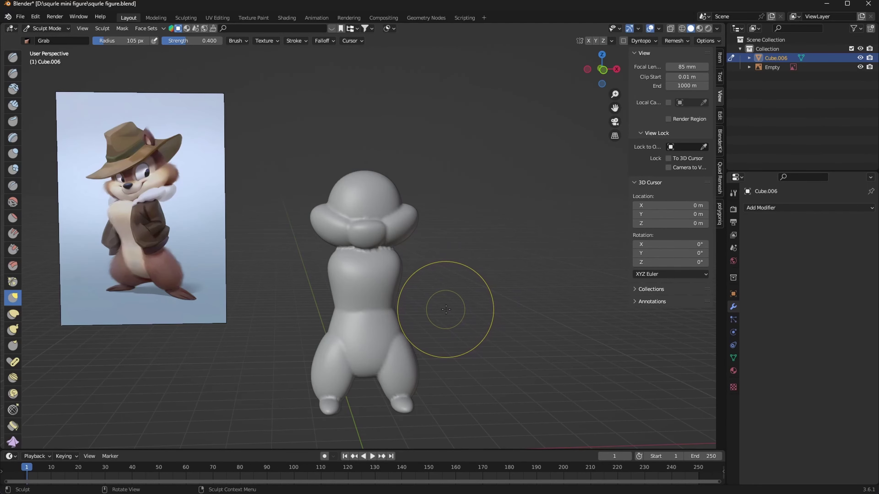
Step: Set the brush radius to 148 px, enable X-axis symmetry, and view the figure from the front
key("f")
left_click(453, 276)
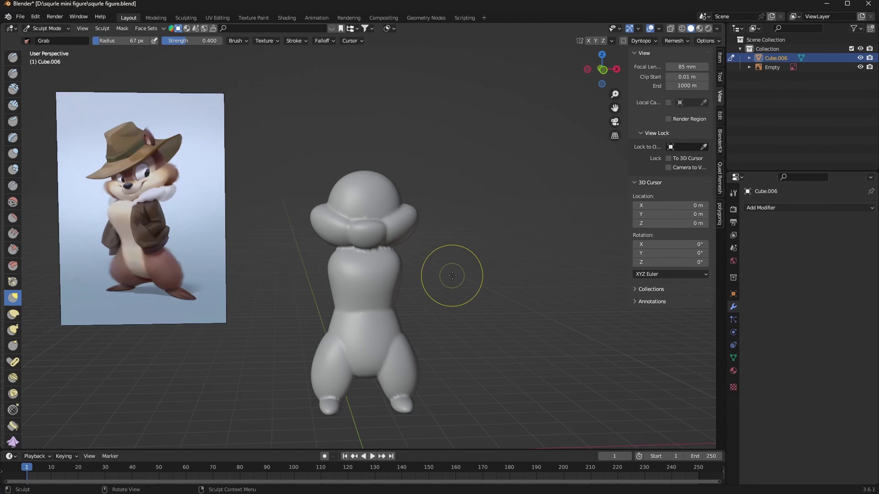
middle_click_drag(448, 269, 418, 259, "ctrl")
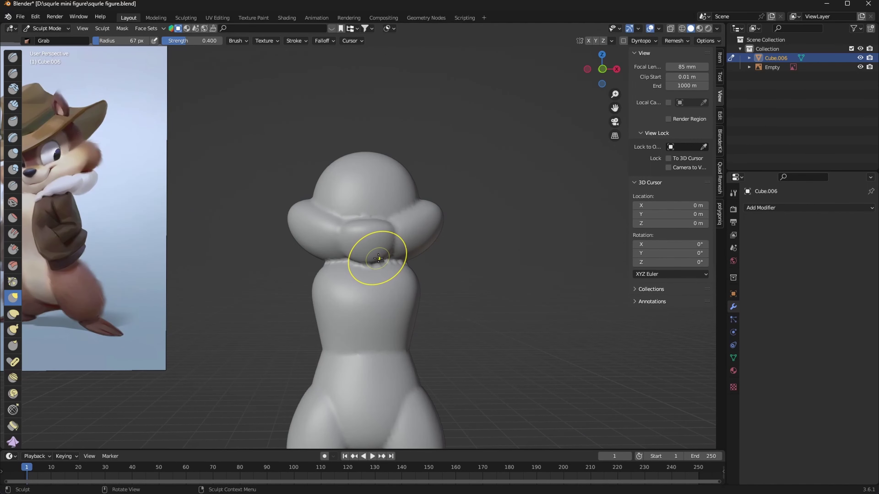
key("f")
left_click(450, 196)
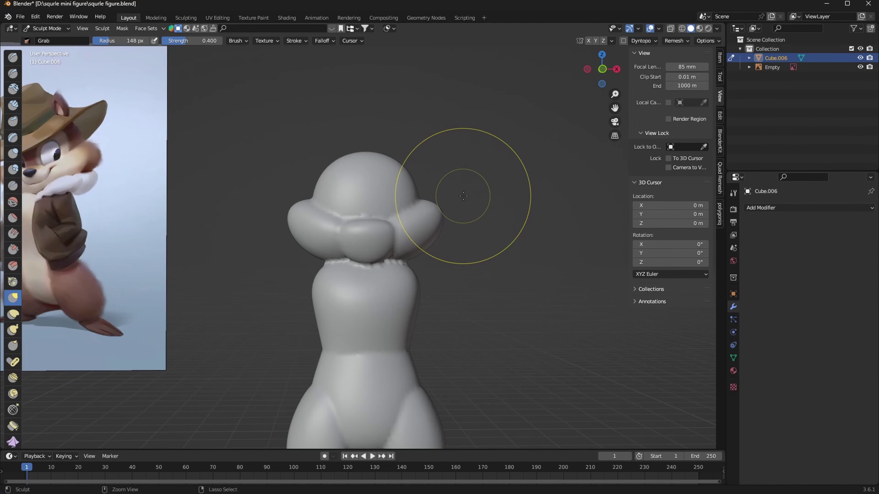
left_click(589, 40)
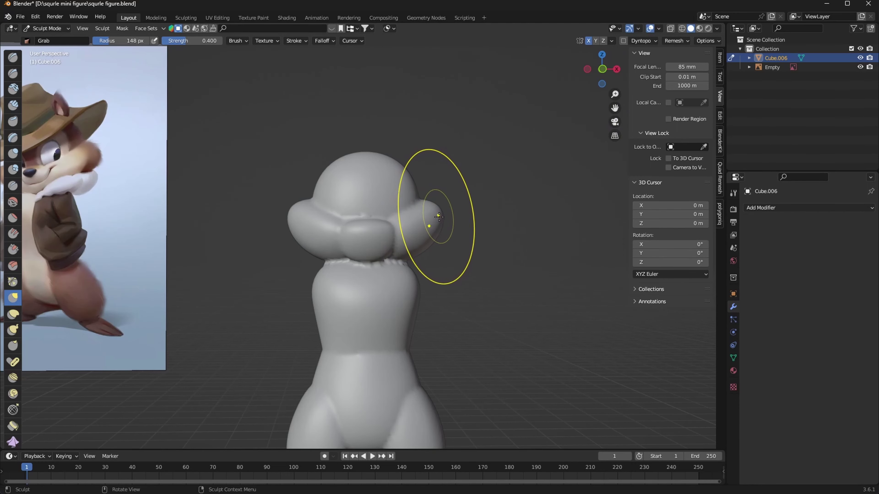
mouse_move(372, 255)
middle_mouse_down()
mouse_move(529, 261)
mouse_move(497, 315)
mouse_move(530, 315)
middle_mouse_up()
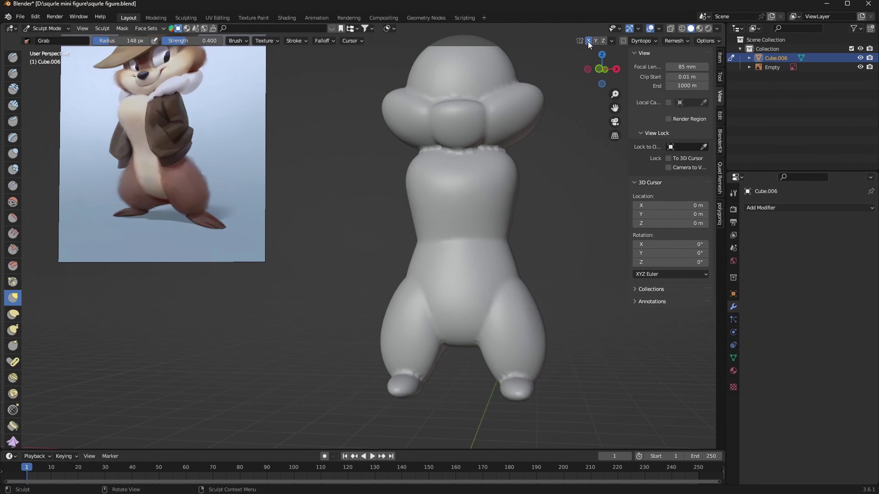
left_click(599, 69)
Step: Apply all transforms to the body in Object Mode, then return to sculpting
key("ctrl+Tab")
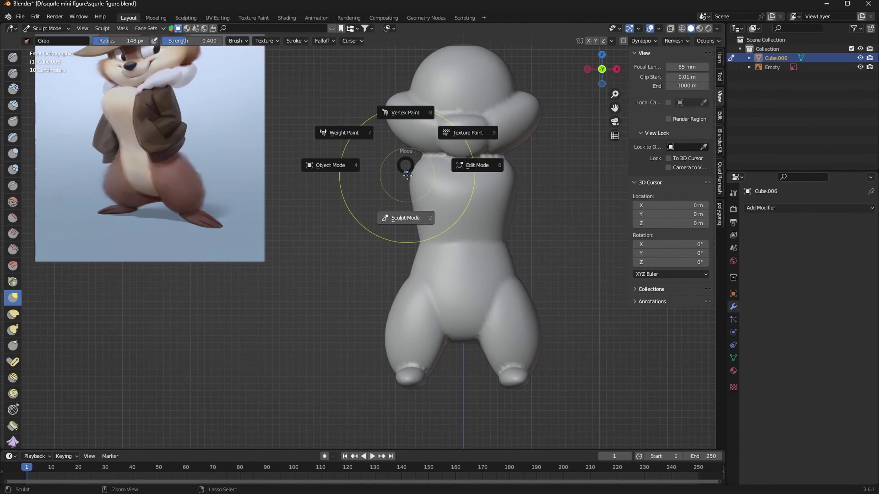
left_click(330, 165)
left_click(525, 230)
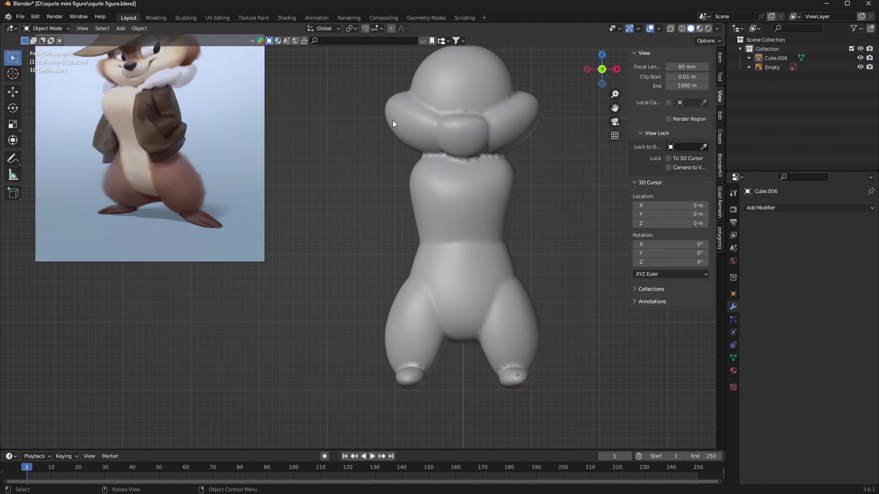
left_click(519, 325)
key("ctrl+a")
left_click(506, 335)
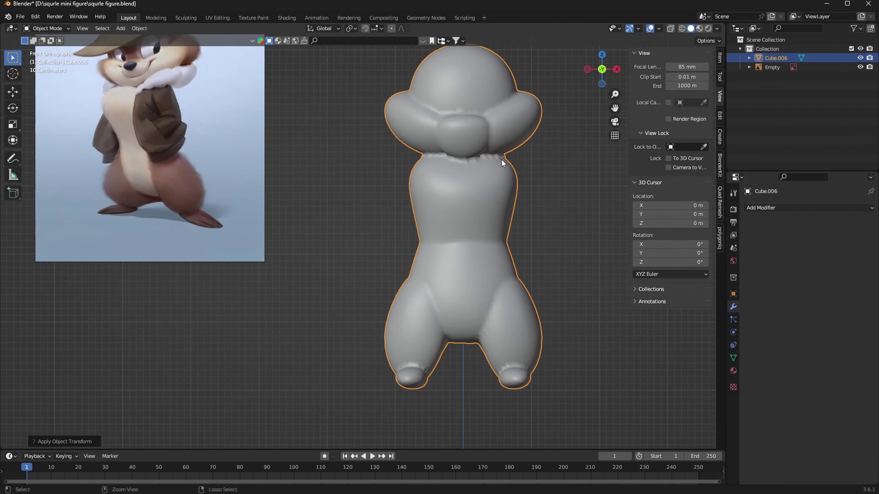
key("ctrl+Tab")
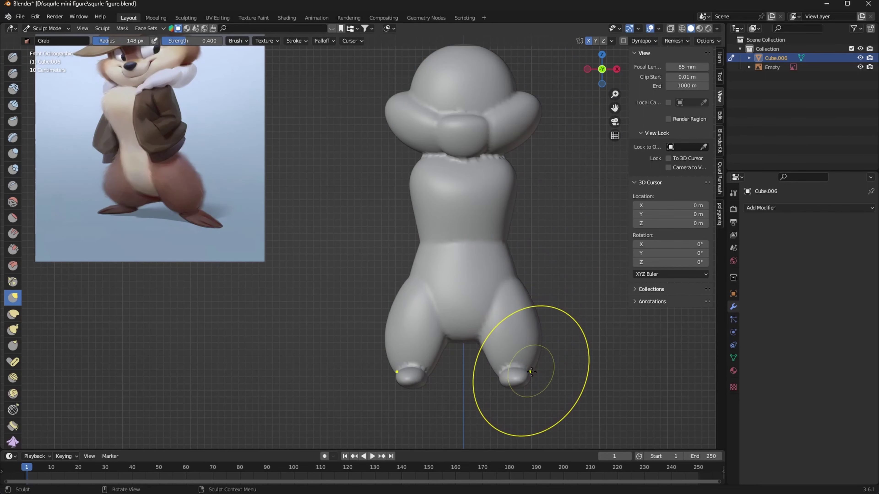
Step: Grab-reshape the lower body and reduce the brush radius to 100 px
left_click_drag(491, 235, 491, 235)
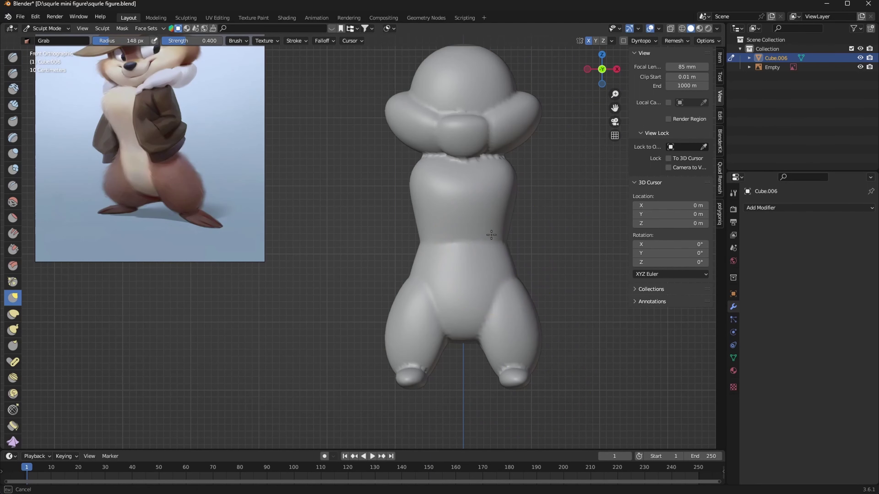
middle_click_drag(560, 275, 539, 259)
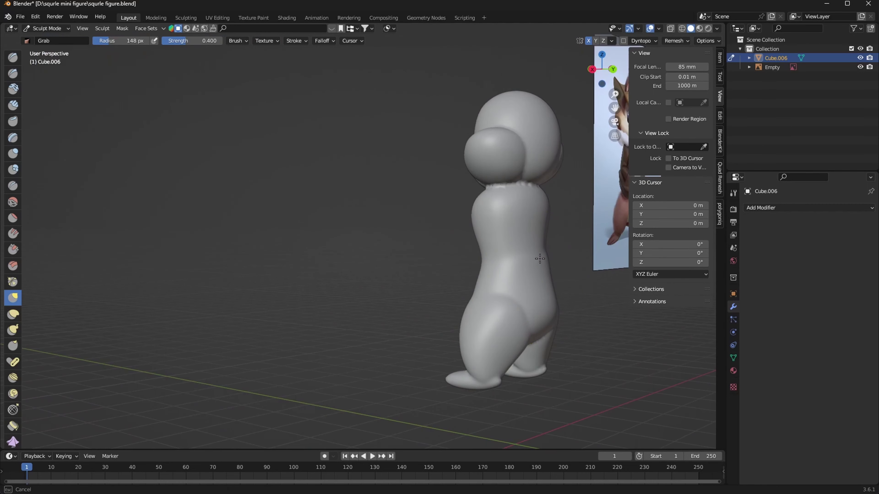
mouse_move(508, 343)
middle_mouse_down()
mouse_move(608, 349)
mouse_move(628, 357)
mouse_move(639, 392)
mouse_move(601, 333)
mouse_move(588, 364)
middle_mouse_up()
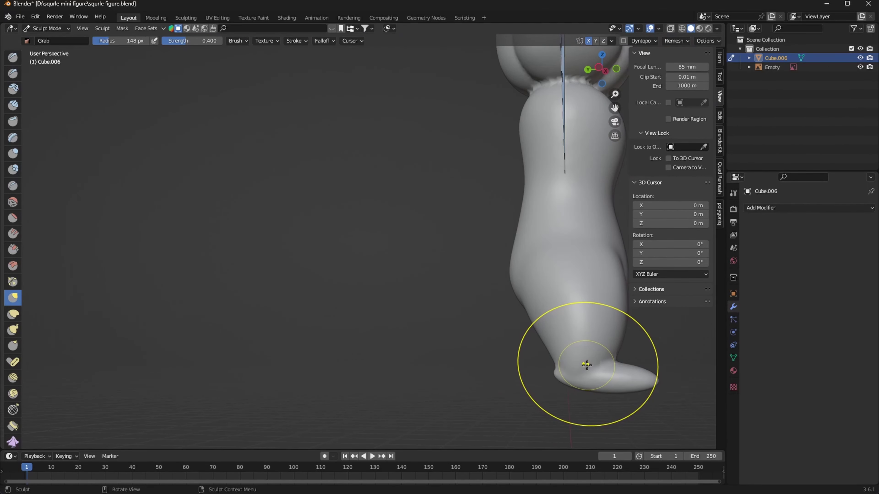
key("f")
left_click(558, 380)
Step: Orbit around the feet and legs to check the blended form from side and front
middle_click_drag(611, 383, 591, 339)
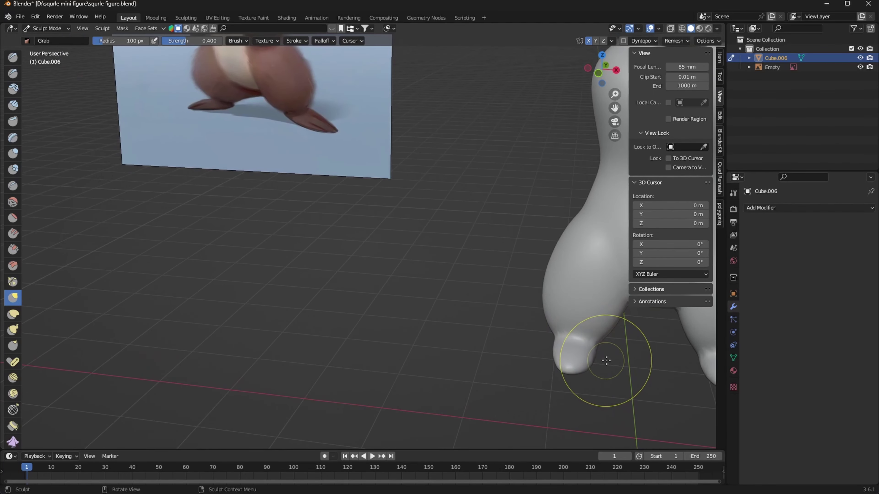
middle_click_drag(594, 353, 591, 355)
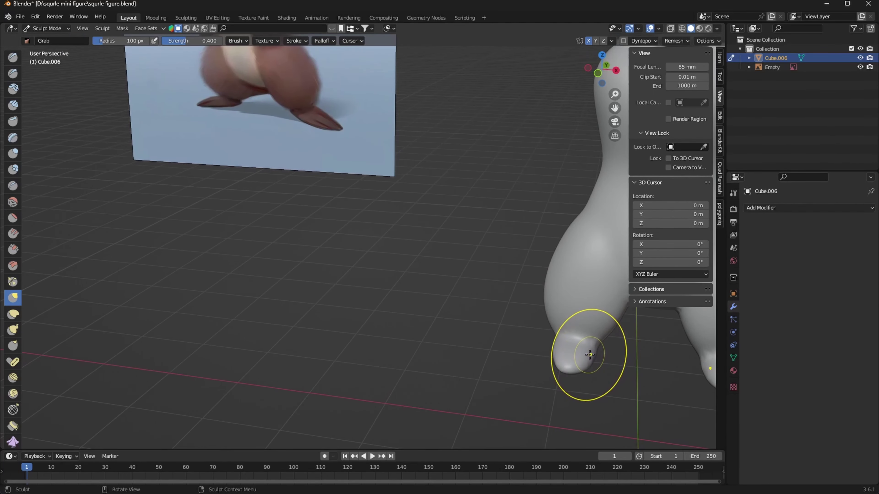
mouse_move(562, 368)
middle_mouse_down()
mouse_move(557, 381)
mouse_move(599, 363)
middle_mouse_up()
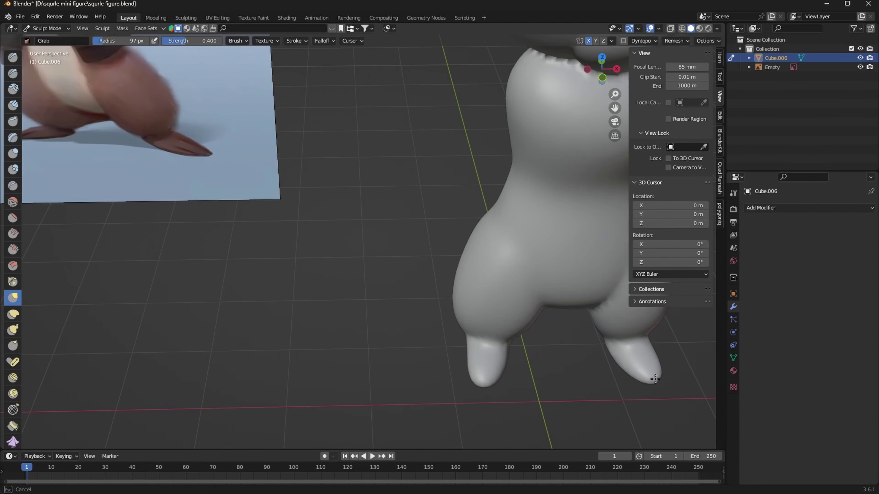
mouse_move(502, 358)
middle_mouse_down()
mouse_move(544, 303)
mouse_move(558, 342)
mouse_move(462, 363)
mouse_move(581, 342)
middle_mouse_up()
middle_click_drag(518, 329, 481, 373)
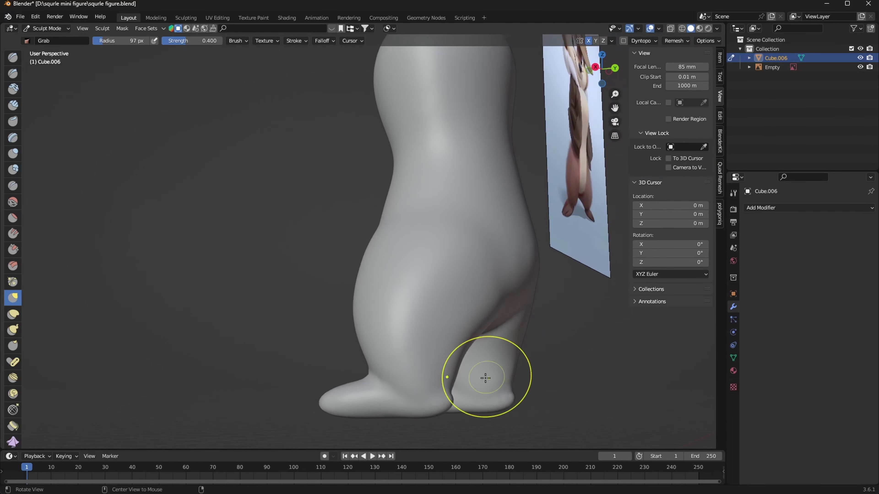
middle_click_drag(450, 414, 436, 348)
middle_click_drag(511, 361, 412, 290)
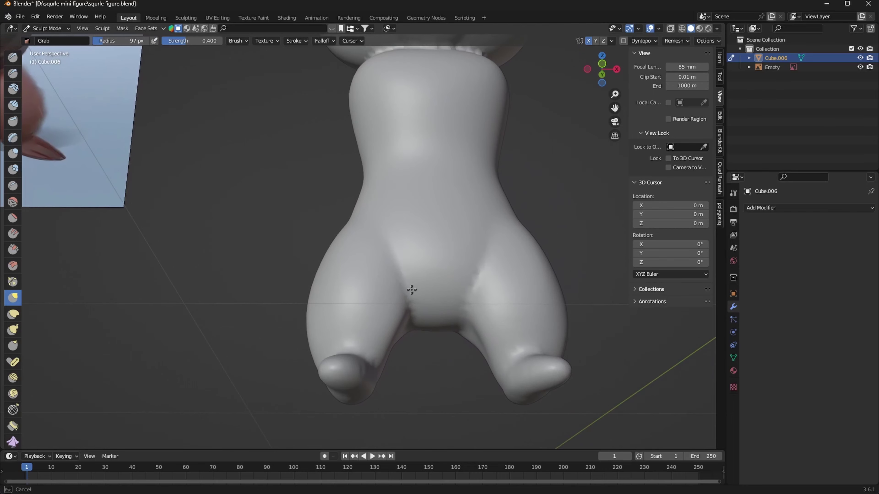
mouse_move(475, 324)
middle_mouse_down()
mouse_move(461, 359)
mouse_move(495, 314)
mouse_move(550, 298)
mouse_move(526, 284)
middle_mouse_up()
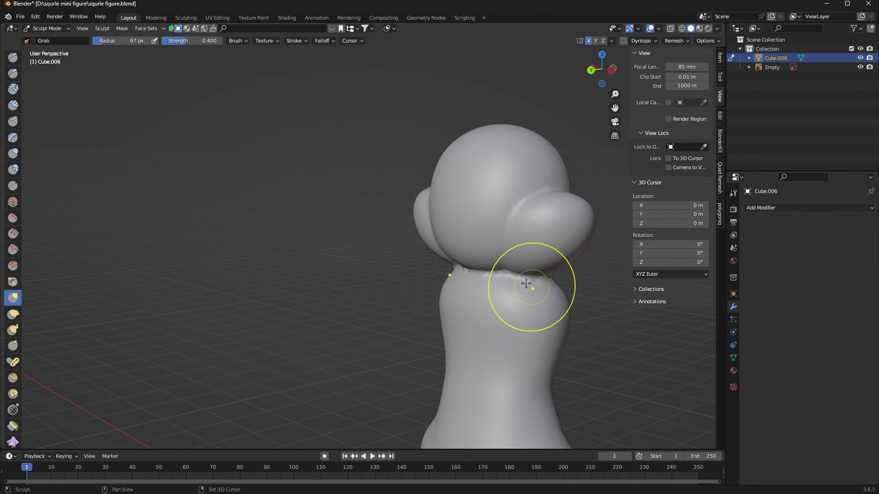
Step: Return the viewport to solid shading and grab-pull the cheek area outward
key("z")
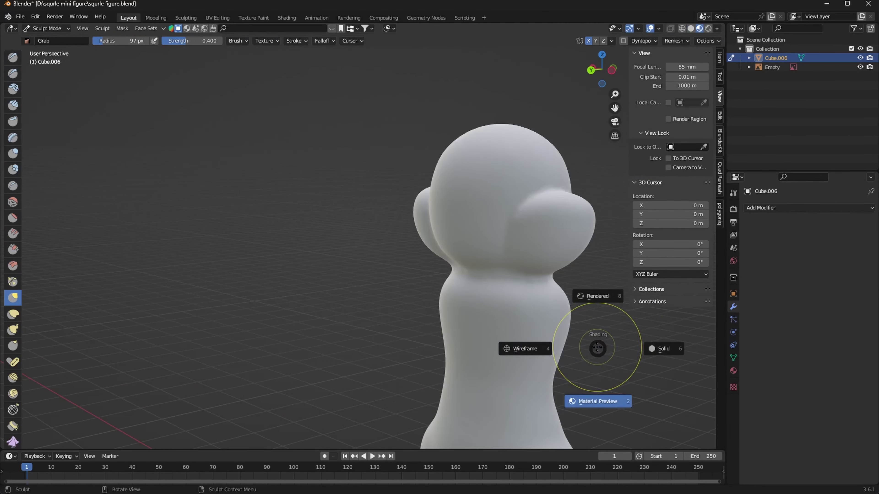
left_click(648, 353)
middle_click_drag(598, 367, 482, 286)
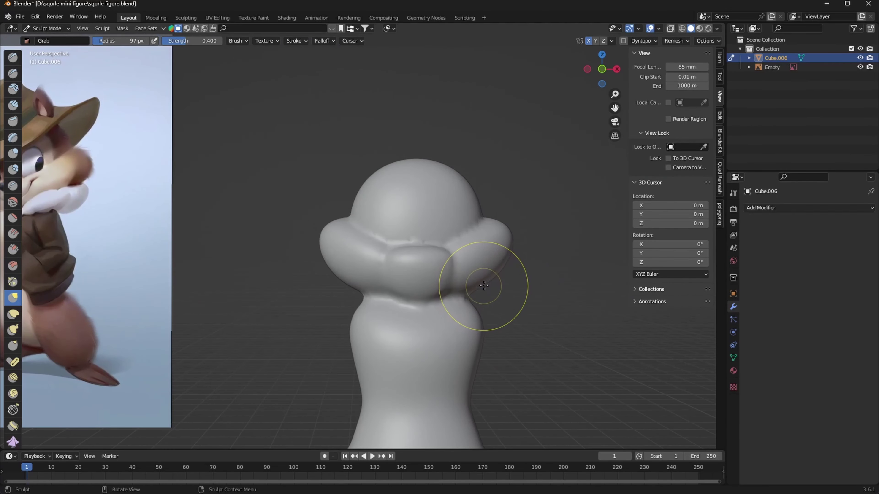
left_click_drag(460, 294, 455, 296)
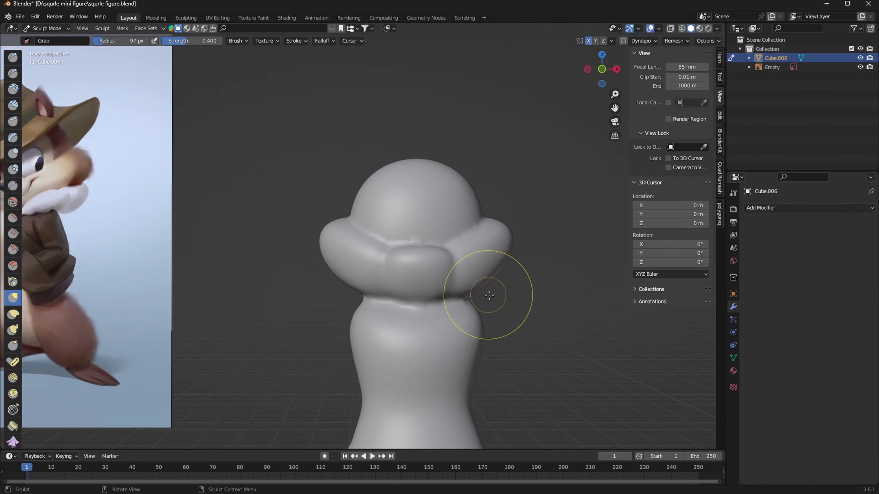
mouse_move(490, 295)
middle_mouse_down()
mouse_move(471, 256)
mouse_move(433, 304)
mouse_move(455, 295)
mouse_move(557, 298)
middle_mouse_up()
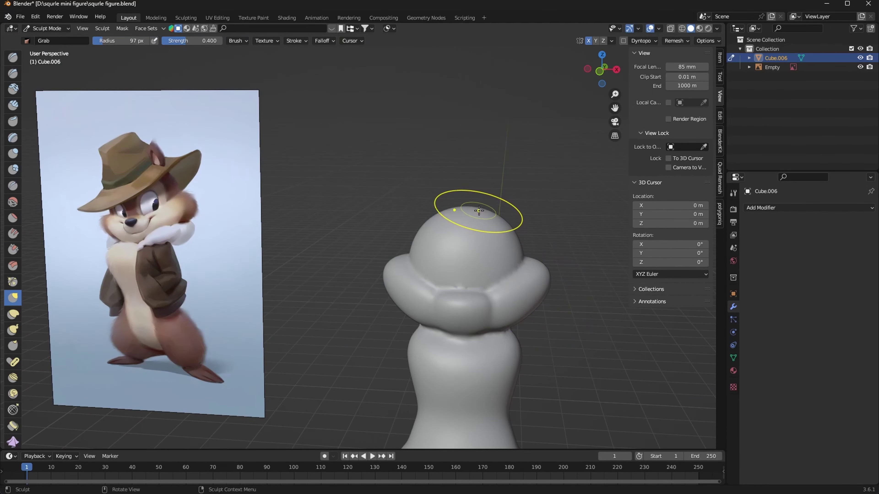
mouse_move(559, 261)
middle_mouse_down()
mouse_move(448, 280)
mouse_move(488, 241)
mouse_move(506, 324)
mouse_move(526, 330)
mouse_move(511, 345)
mouse_move(539, 317)
middle_mouse_up()
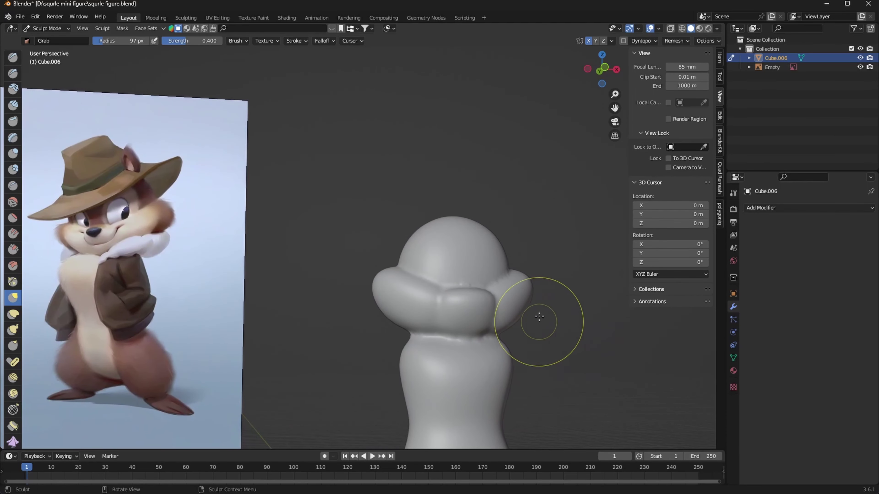
Step: Orbit around the head to check the cheeks, leaving the Draw brush active
key("x")
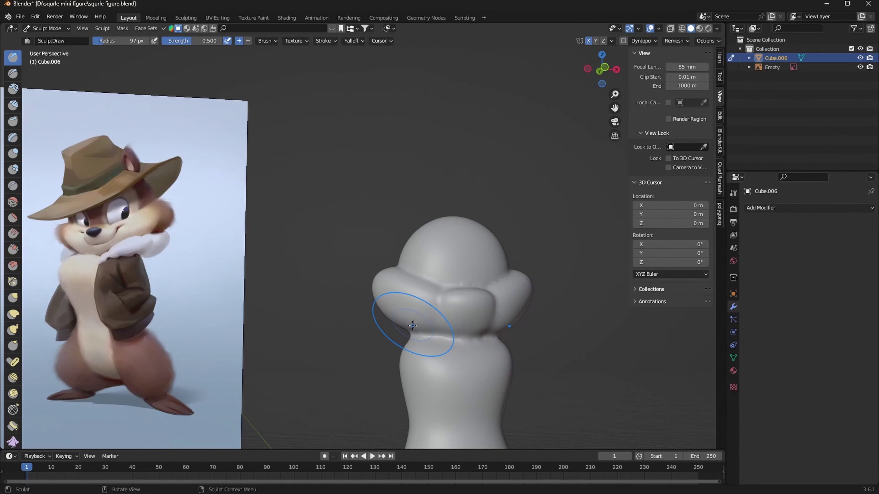
middle_click_drag(526, 332, 516, 330)
key("g")
mouse_move(503, 361)
middle_mouse_down()
mouse_move(558, 318)
mouse_move(421, 275)
mouse_move(395, 320)
mouse_move(494, 344)
mouse_move(558, 331)
mouse_move(551, 348)
middle_mouse_up()
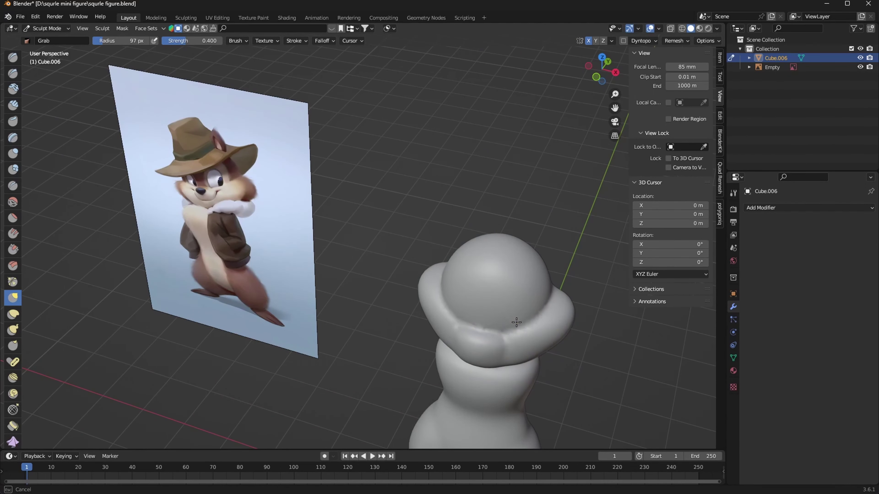
mouse_move(517, 322)
middle_mouse_down()
mouse_move(522, 294)
mouse_move(516, 351)
mouse_move(514, 339)
mouse_move(491, 375)
mouse_move(515, 363)
middle_mouse_up()
middle_click_drag(502, 334, 427, 353)
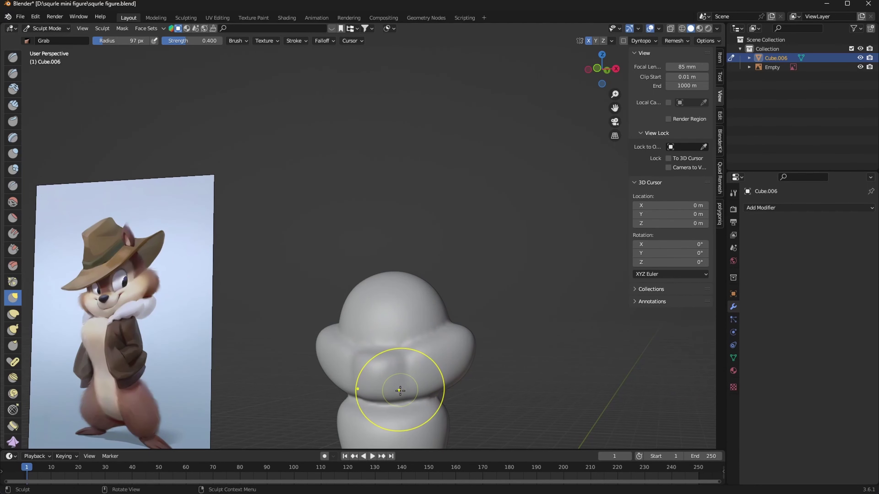
mouse_move(400, 384)
middle_mouse_down()
mouse_move(395, 372)
mouse_move(557, 348)
mouse_move(531, 348)
middle_mouse_up()
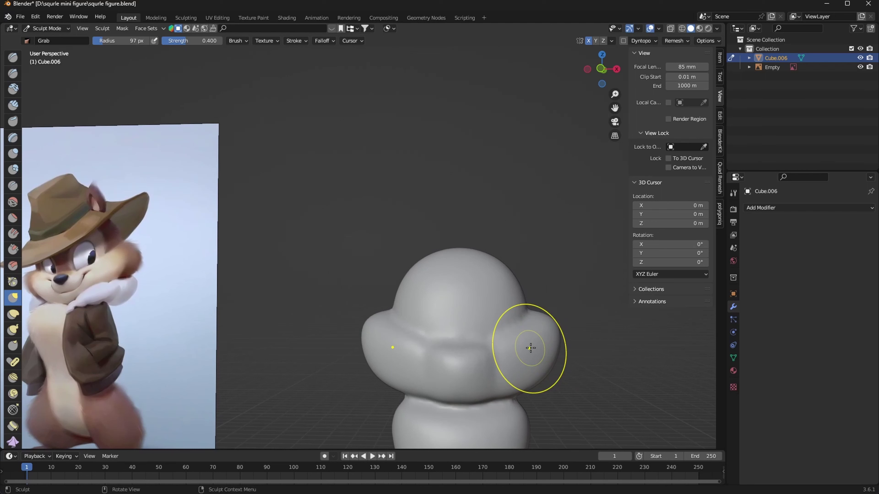
key("x")
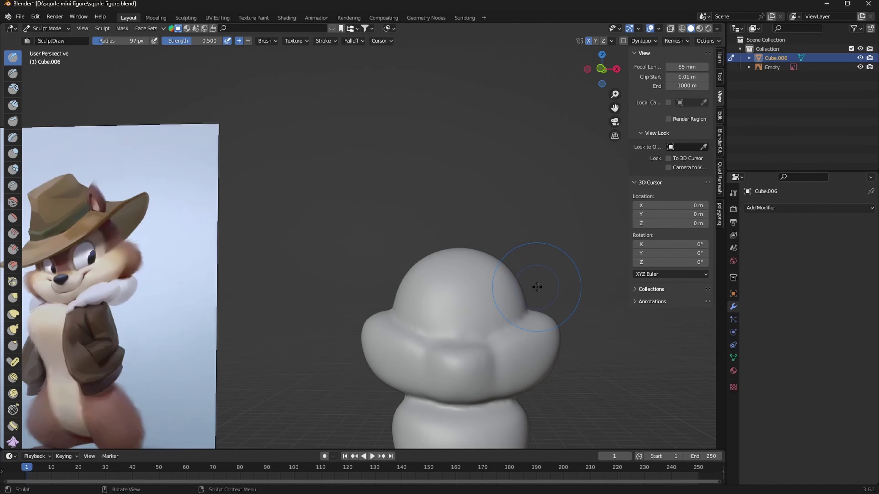
Step: Adjust the remesh voxel size, settling on about 0.0235 m
key("r")
left_click(548, 291)
scroll(539, 294, "down", 2)
scroll(535, 299, "down", 3)
scroll(533, 300, "down", 3)
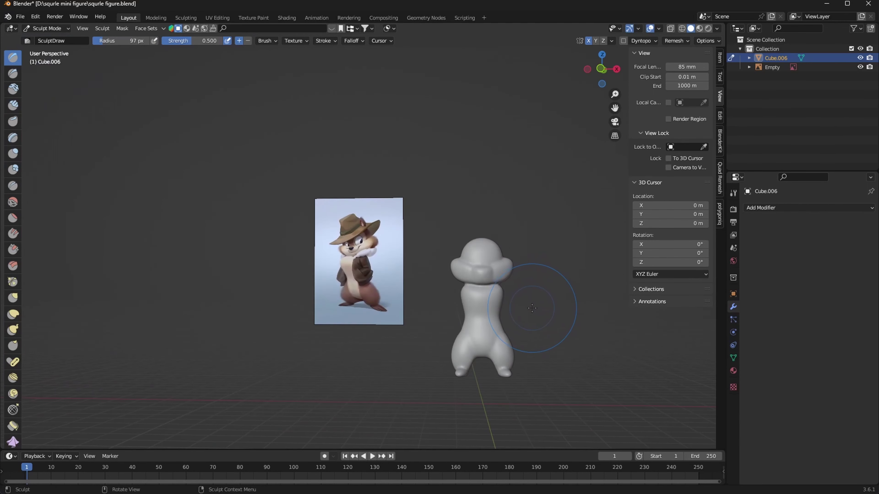
mouse_move(549, 275)
middle_mouse_down()
mouse_move(560, 263)
mouse_move(502, 260)
middle_mouse_up()
scroll(563, 261, "up", 3)
key("r")
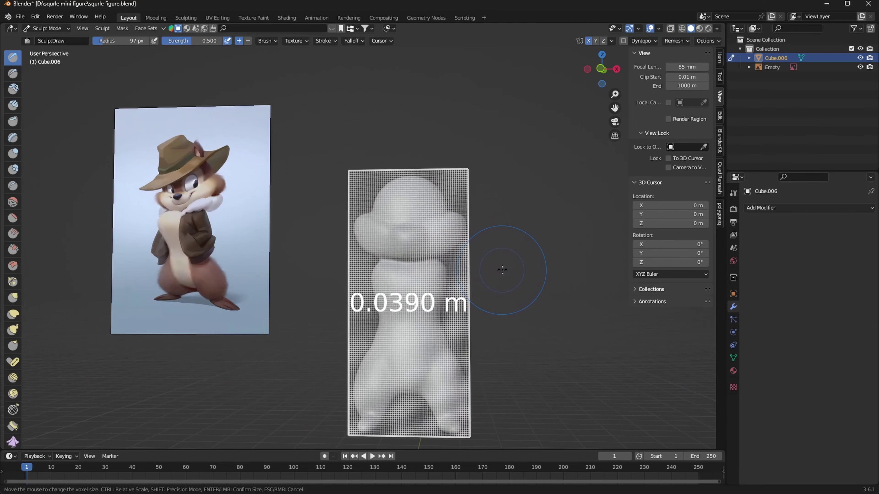
left_click(503, 324)
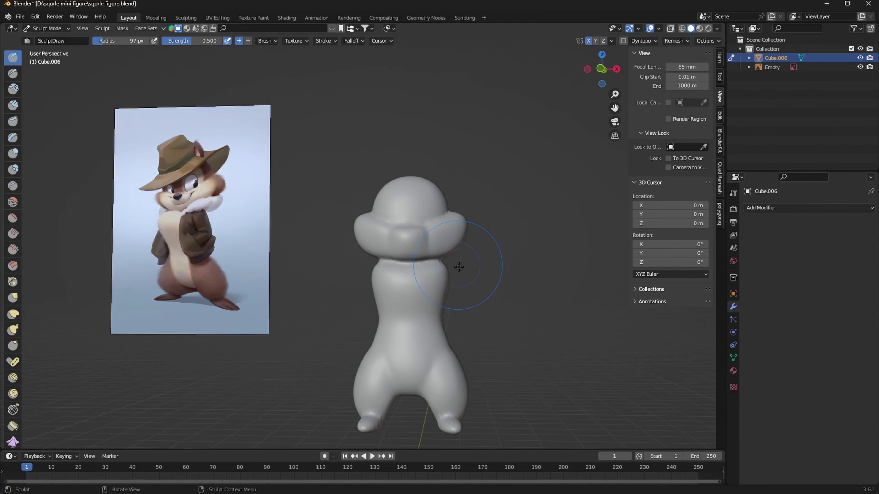
Step: Zoom, pan and orbit to inspect the body, then frame the head near-front
scroll(459, 267, "up", 2)
scroll(523, 278, "up", 4)
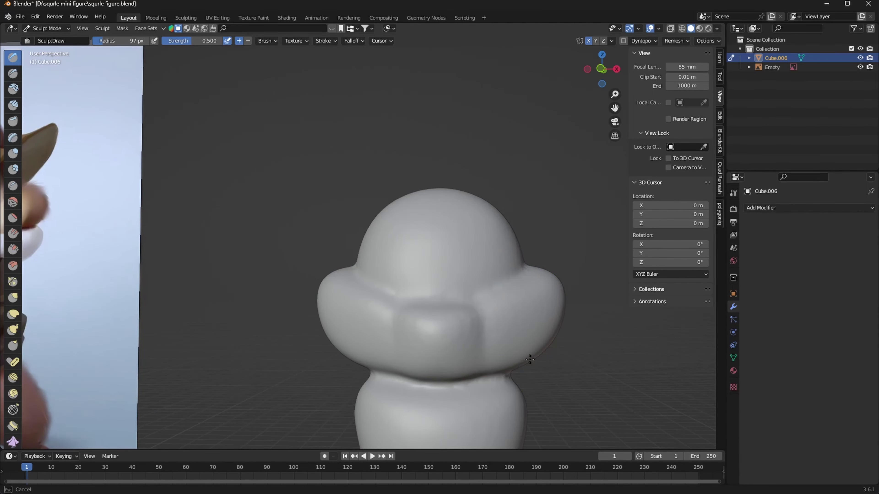
mouse_move(431, 292)
middle_mouse_down()
mouse_move(383, 334)
mouse_move(425, 265)
middle_mouse_up()
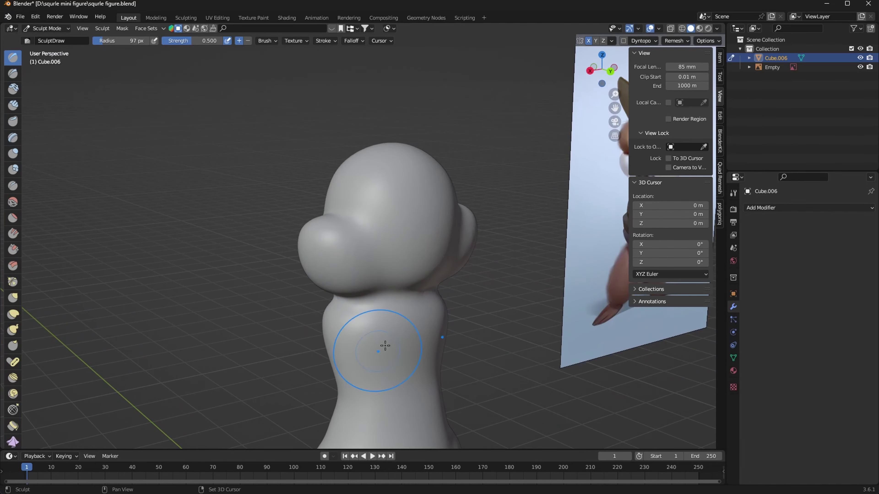
middle_click_drag(385, 346, 476, 279, "shift")
mouse_move(387, 354)
middle_mouse_down()
mouse_move(356, 305)
mouse_move(402, 245)
middle_mouse_up()
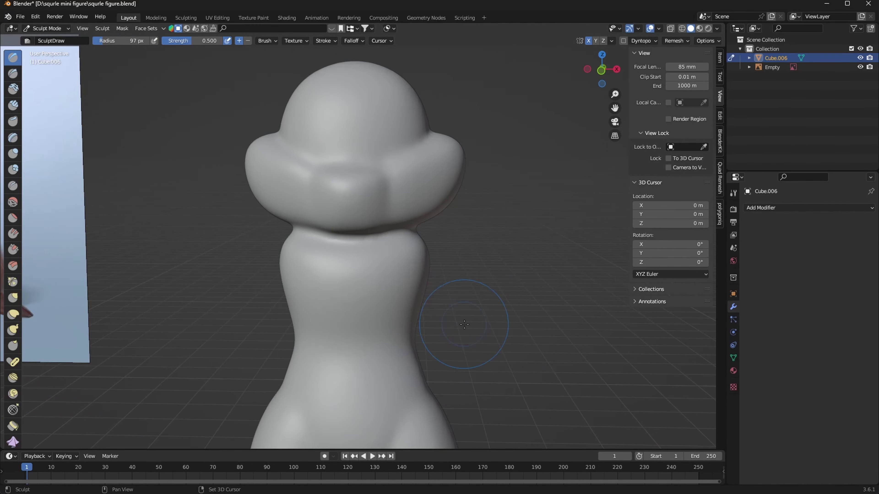
middle_click_drag(455, 344, 514, 331)
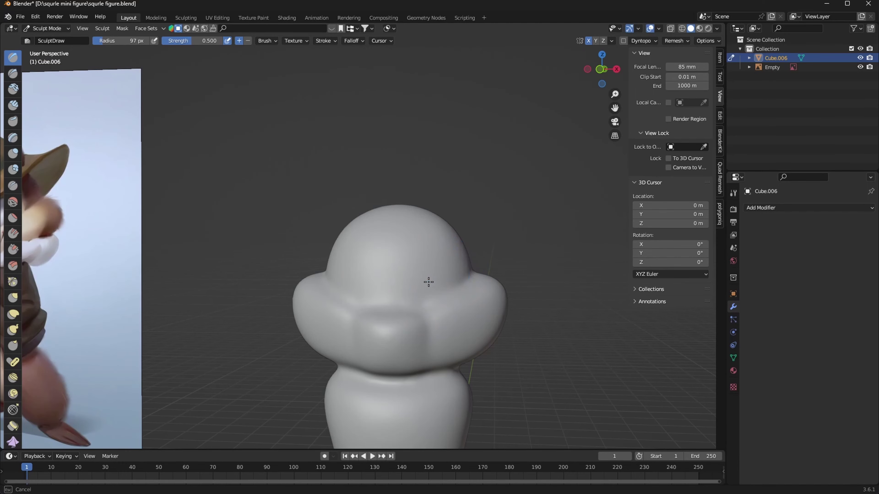
mouse_move(504, 350)
middle_mouse_down()
mouse_move(492, 340)
mouse_move(514, 304)
middle_mouse_up()
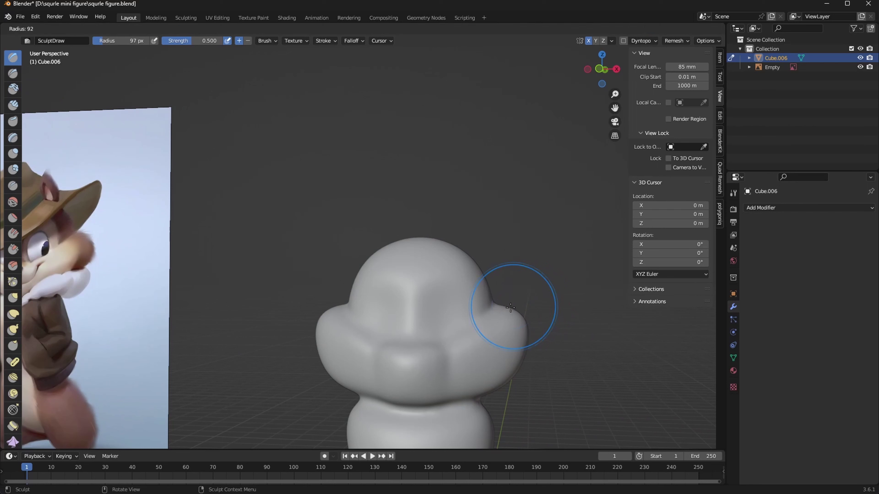
Step: Shrink the Draw brush radius to 52 px and orbit around the head for eye detail
key("f")
left_click(447, 321)
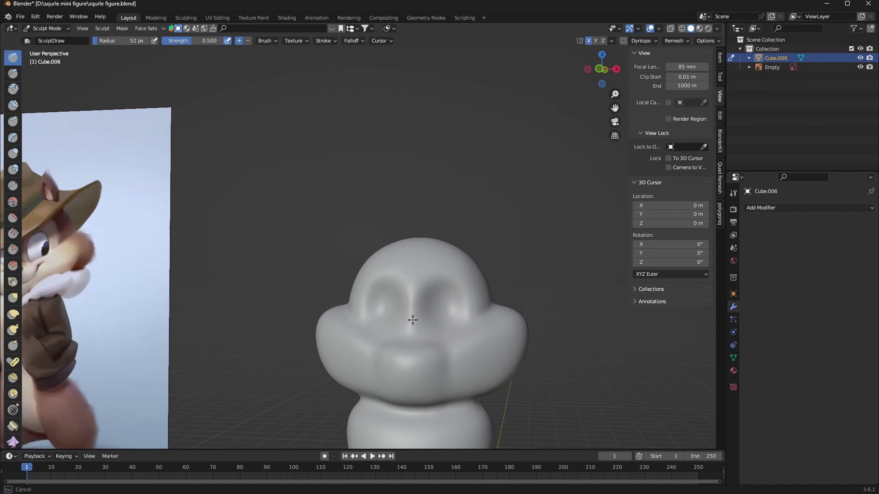
mouse_move(472, 276)
middle_mouse_down()
mouse_move(484, 312)
mouse_move(456, 322)
middle_mouse_up()
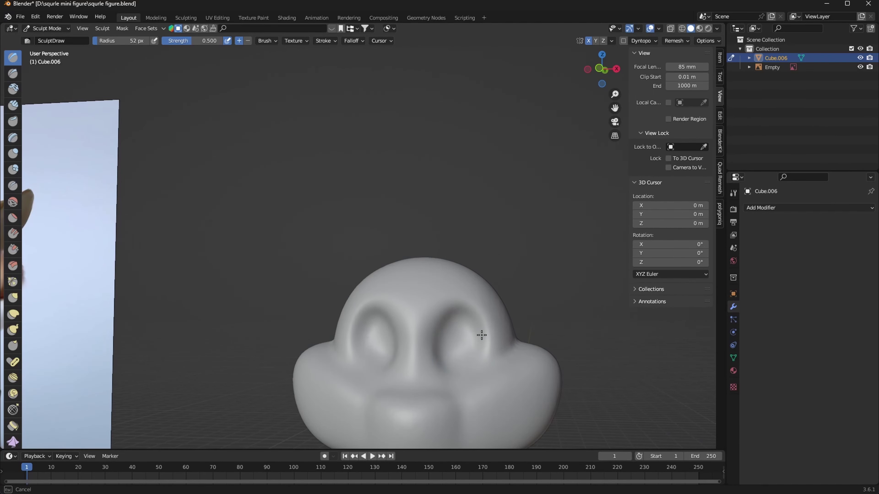
mouse_move(468, 351)
middle_mouse_down()
mouse_move(536, 303)
mouse_move(529, 334)
middle_mouse_up()
scroll(522, 336, "up", 2)
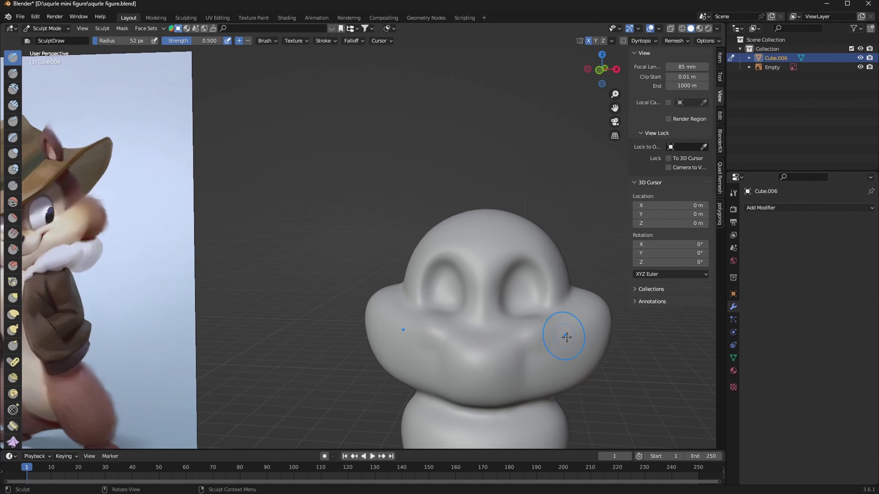
Step: Resize the brush and switch to the Grab sculpting brush
key("f")
left_click(534, 318)
key("g")
key("f")
left_click(531, 335)
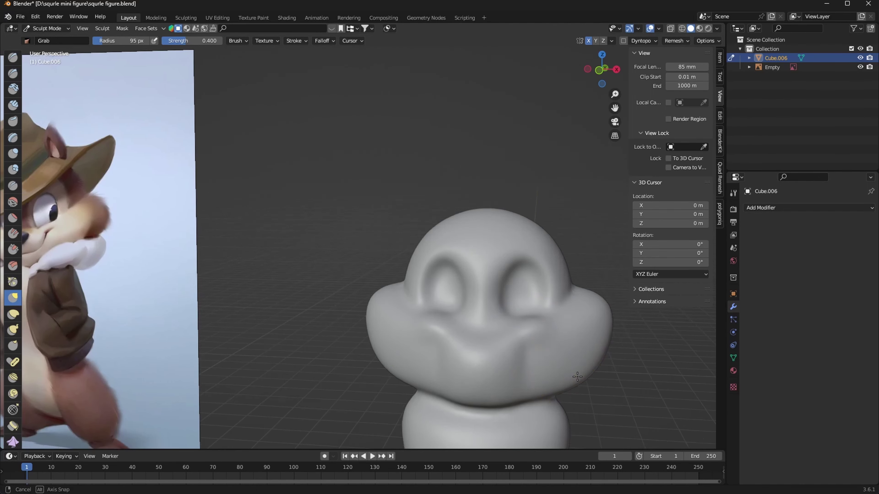
middle_click_drag(531, 335, 523, 346)
Step: Grab-sculpt the side of the face, cheek edges near the neck, jaw edge and head top
left_click_drag(545, 299, 563, 317)
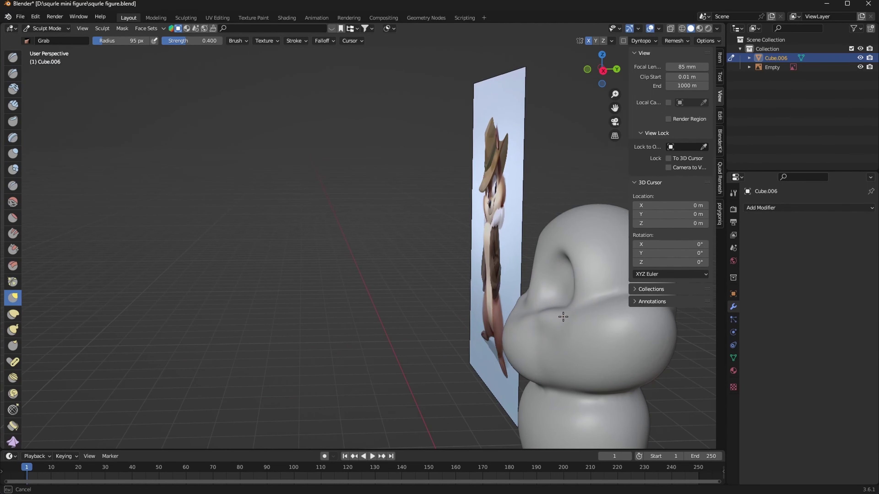
mouse_move(555, 231)
middle_mouse_down()
mouse_move(398, 313)
mouse_move(563, 337)
mouse_move(452, 266)
middle_mouse_up()
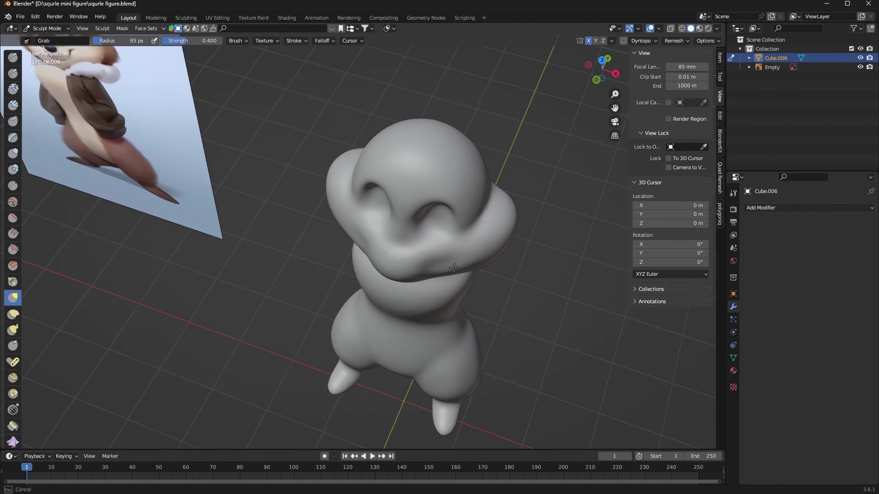
middle_click_drag(422, 222, 482, 342)
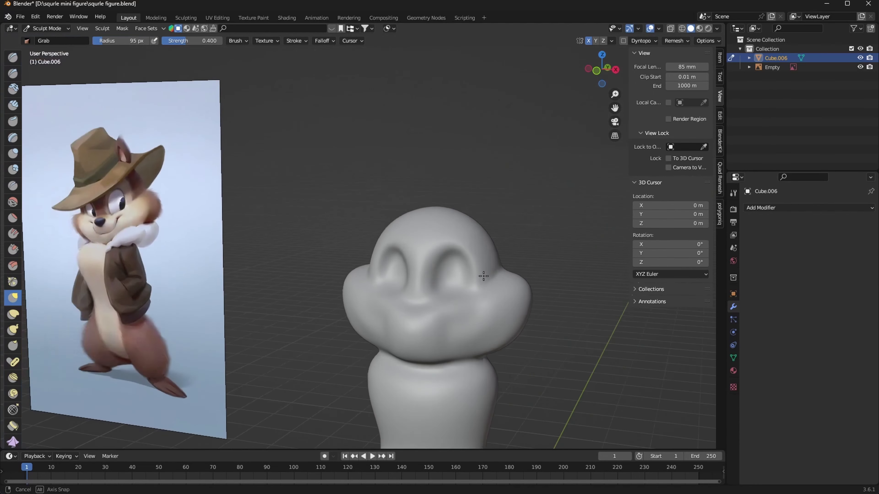
left_click_drag(507, 352, 475, 358)
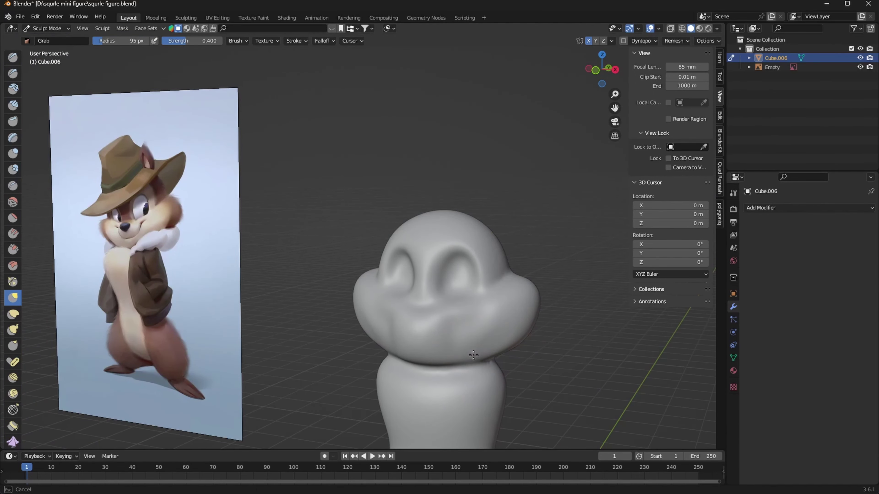
middle_click_drag(473, 356, 473, 356)
left_click_drag(491, 333, 483, 336)
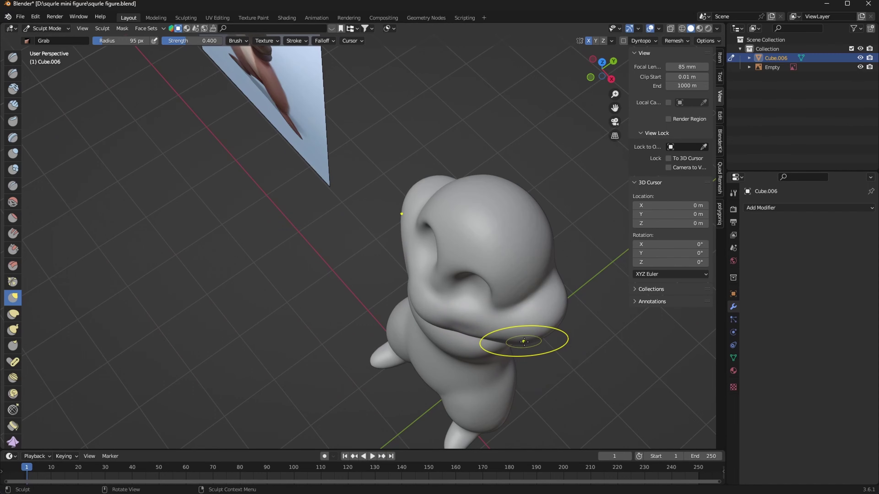
mouse_move(524, 341)
middle_mouse_down()
mouse_move(493, 353)
mouse_move(550, 334)
mouse_move(486, 273)
middle_mouse_up()
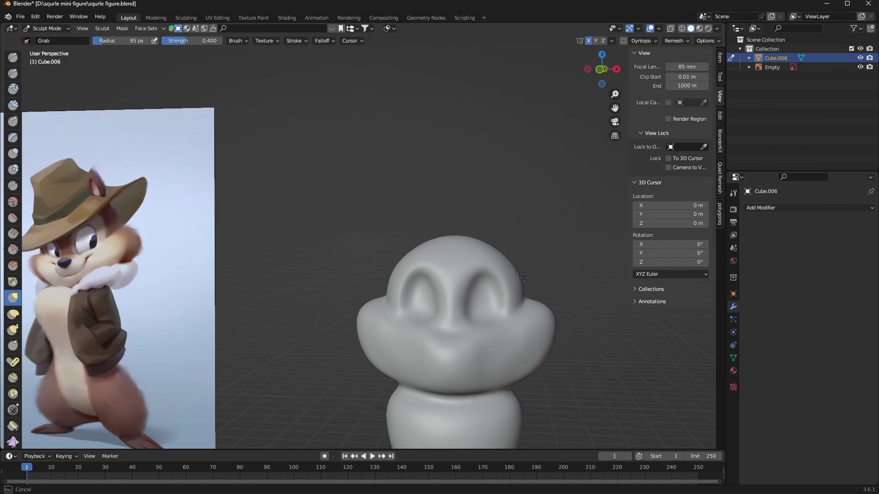
left_click_drag(465, 237, 501, 299)
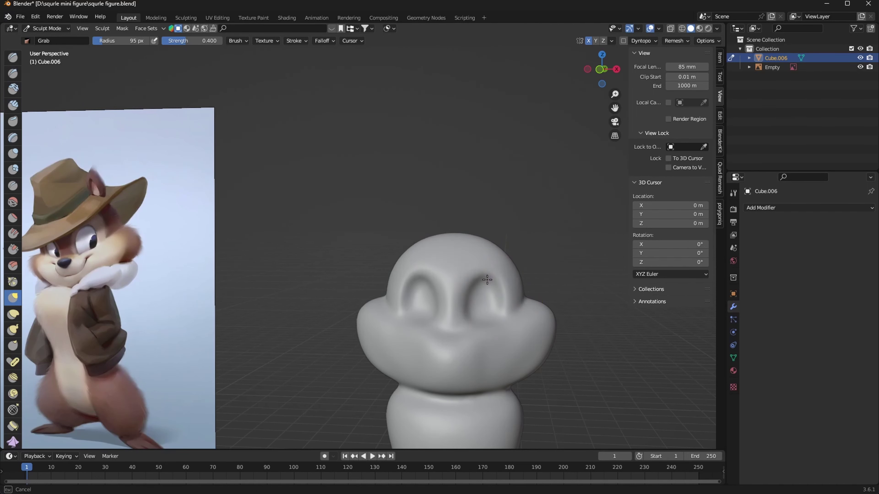
Step: With a 170 px brush, pull both cheeks down and reshape the head top around the eyes
key("f")
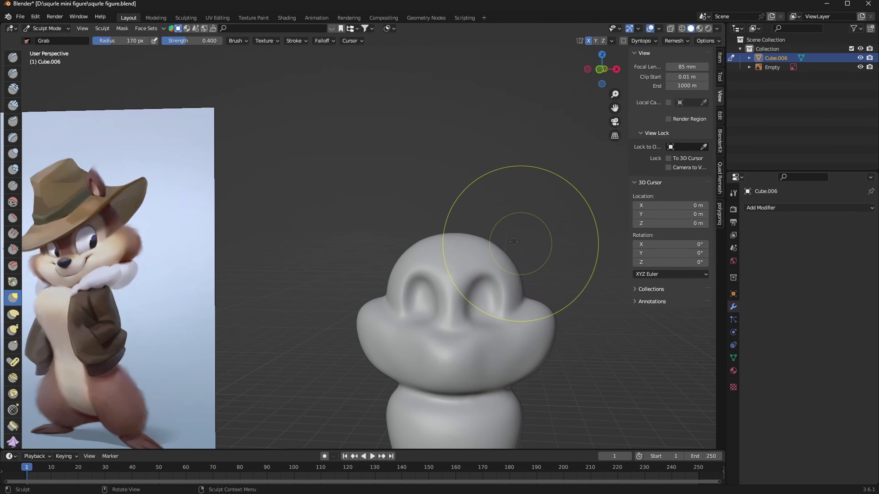
left_click_drag(490, 236, 546, 329)
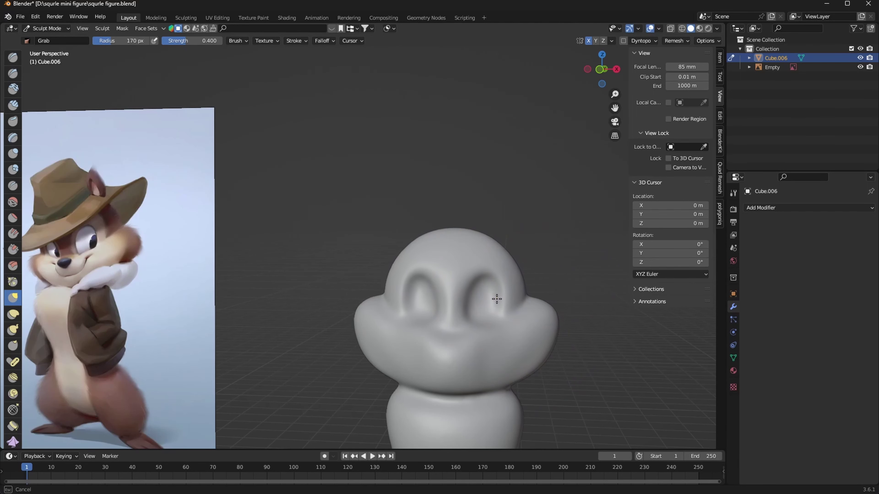
left_click_drag(482, 320, 526, 369)
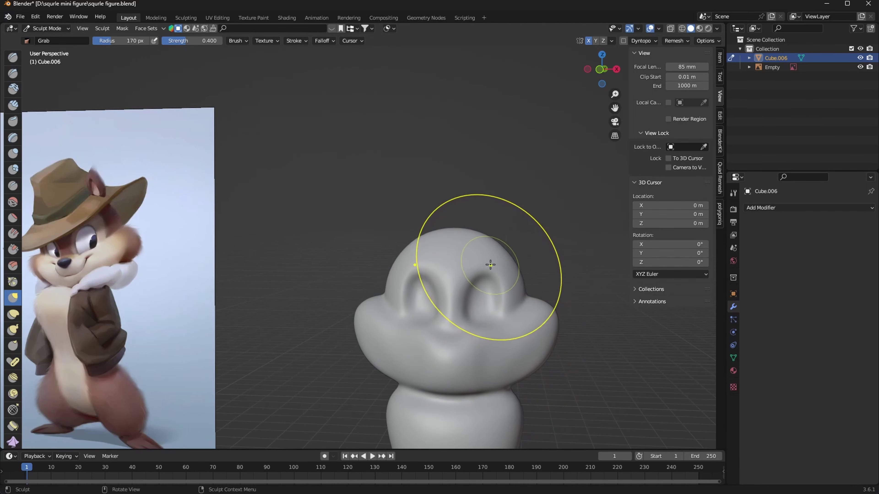
left_click_drag(491, 265, 486, 236)
mouse_move(530, 294)
left_mouse_down()
mouse_move(548, 310)
mouse_move(501, 290)
left_mouse_up()
Step: Shrink the brush to 128 px, then 63 px, while checking the head from several angles
key("f")
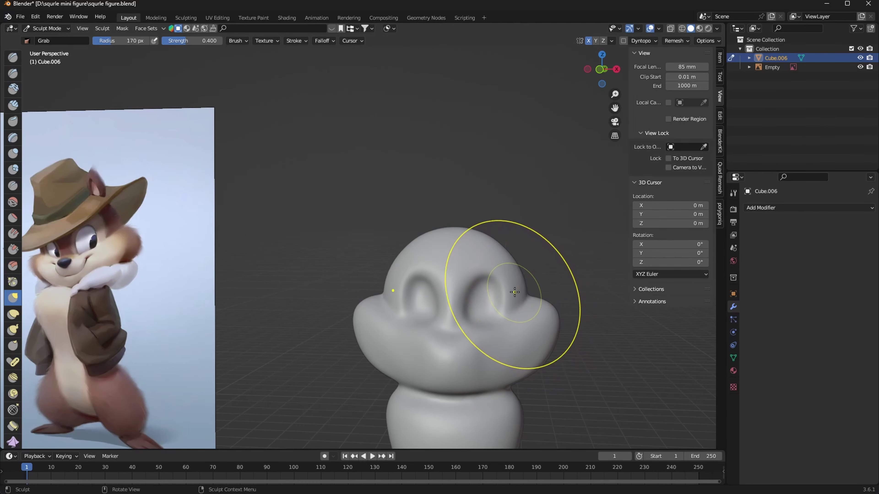
left_click(530, 311)
mouse_move(540, 334)
middle_mouse_down()
mouse_move(465, 359)
mouse_move(525, 318)
middle_mouse_up()
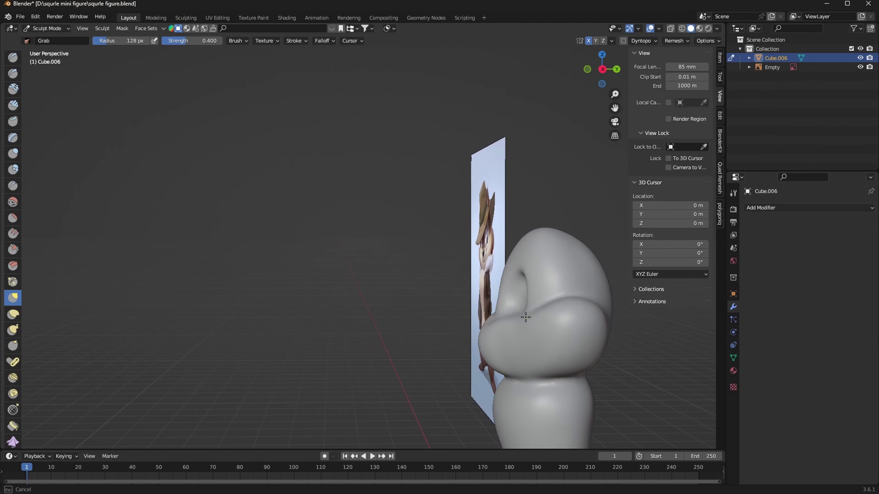
middle_click_drag(478, 338, 457, 306)
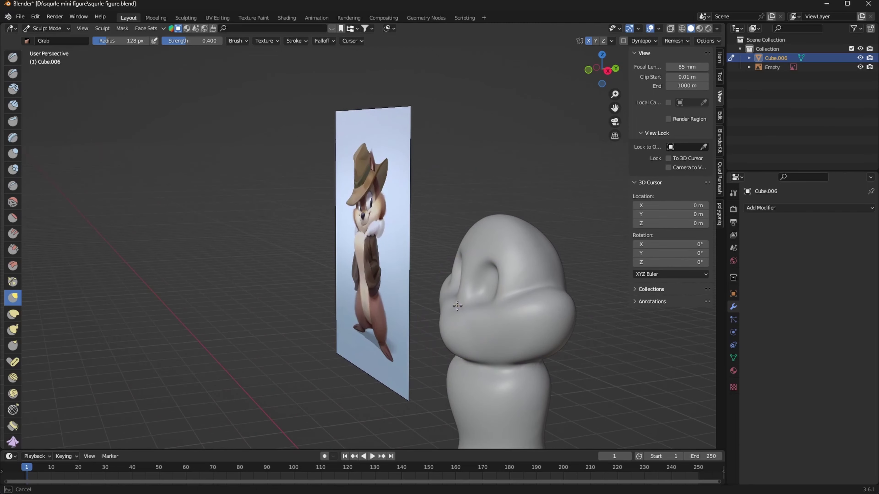
key("f")
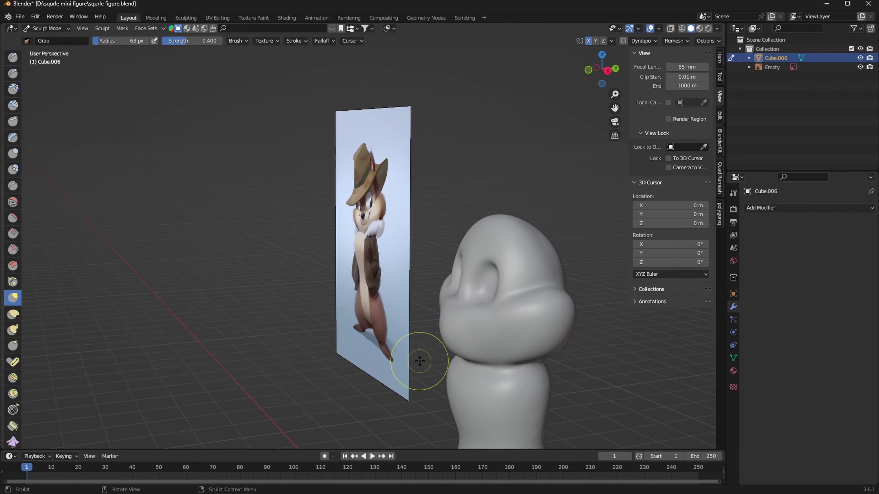
middle_click_drag(420, 361, 455, 324)
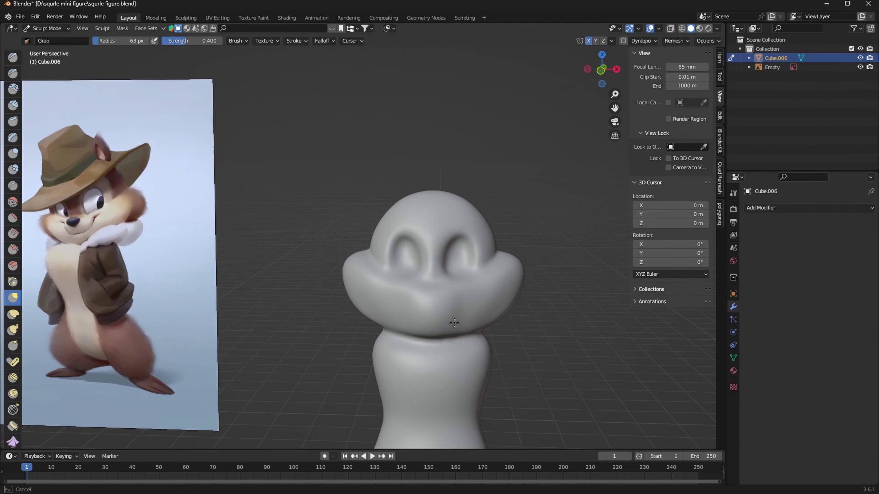
middle_click_drag(461, 303, 452, 335)
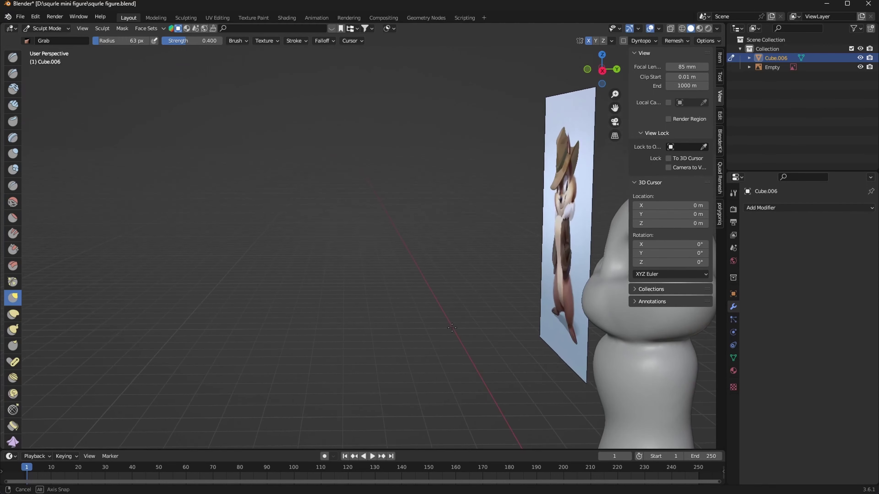
Step: Nudge the jaw bulge slightly and bring the head back to a front view
left_click_drag(469, 236, 474, 229)
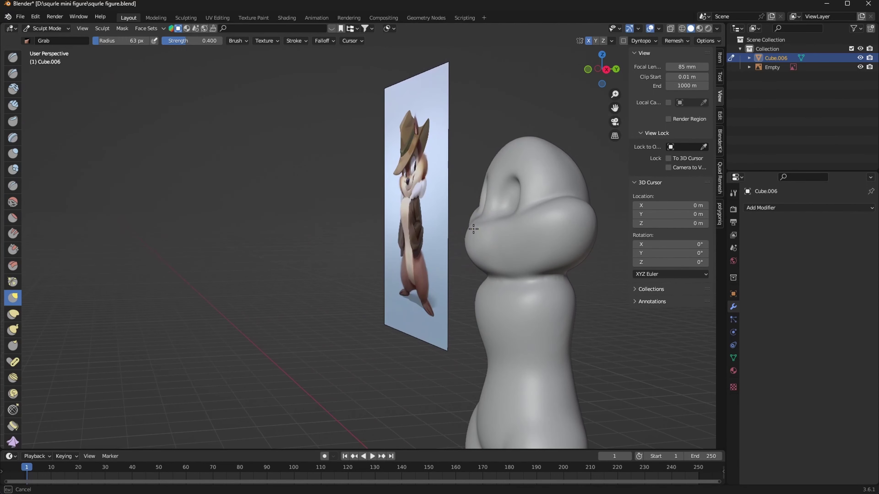
mouse_move(483, 265)
middle_mouse_down()
mouse_move(546, 368)
mouse_move(589, 373)
mouse_move(536, 373)
mouse_move(522, 280)
mouse_move(502, 261)
mouse_move(415, 250)
mouse_move(449, 249)
middle_mouse_up()
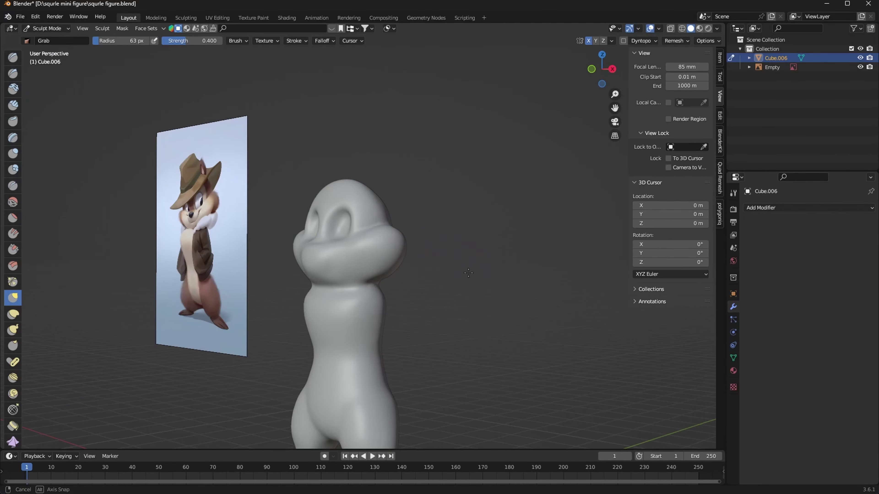
scroll(507, 265, "up", 2)
mouse_move(506, 265)
middle_mouse_down("shift")
mouse_move(494, 291)
mouse_move(501, 315)
middle_mouse_up("shift")
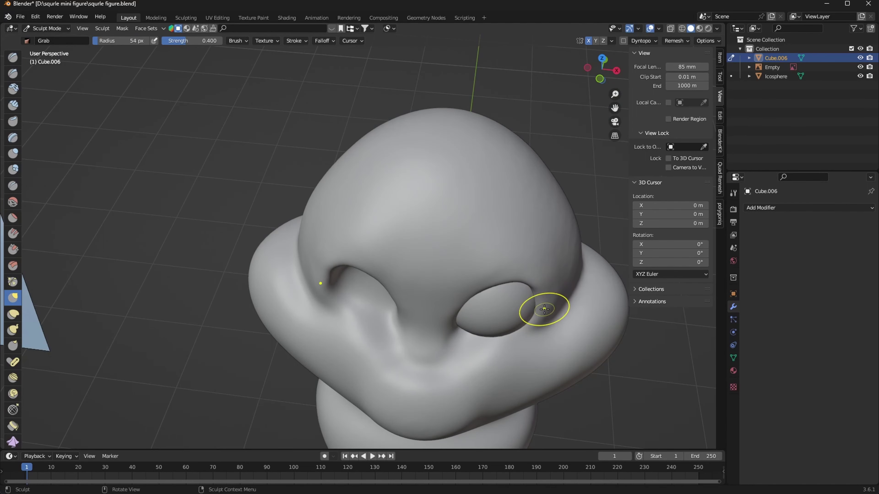
Step: With the Grab brush at 108 px, pull the cheek under the eye into shape
middle_click_drag(545, 309, 589, 283)
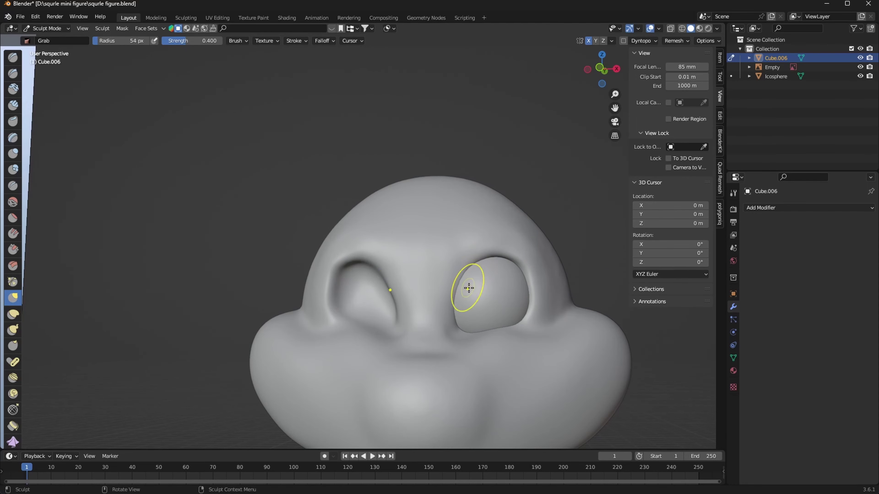
middle_click_drag(510, 258, 567, 239)
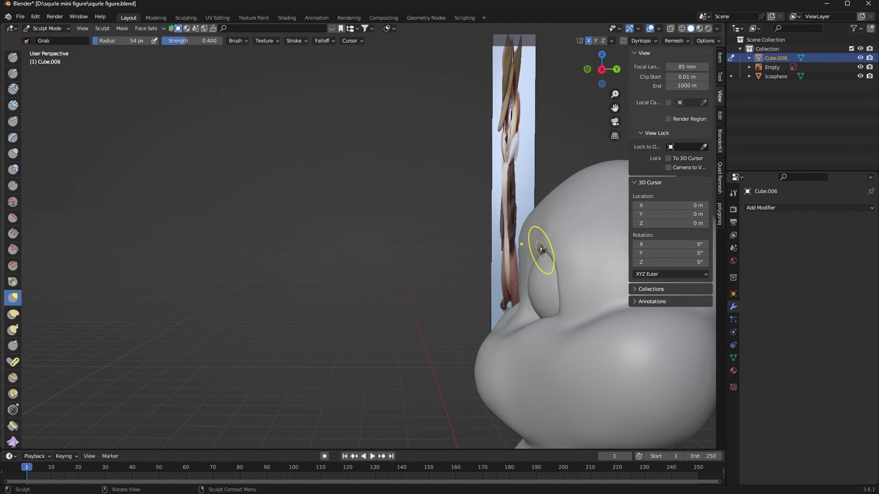
key("x")
middle_click_drag(456, 314, 510, 309)
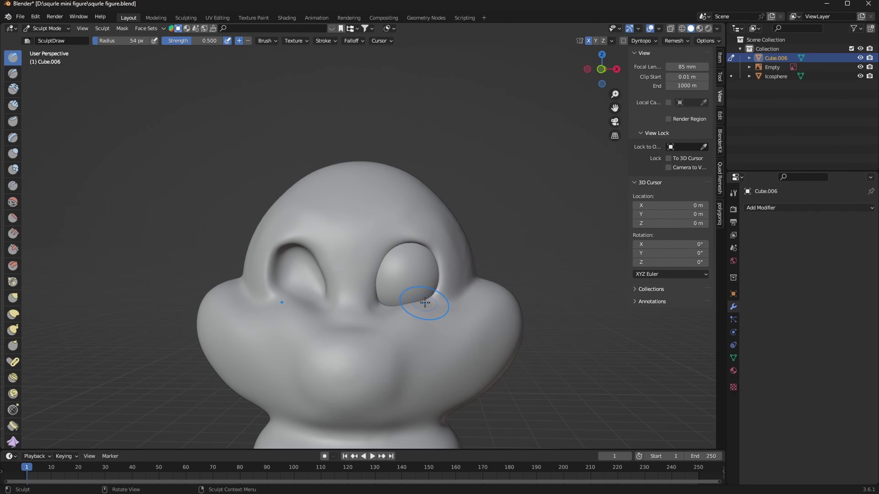
key("g")
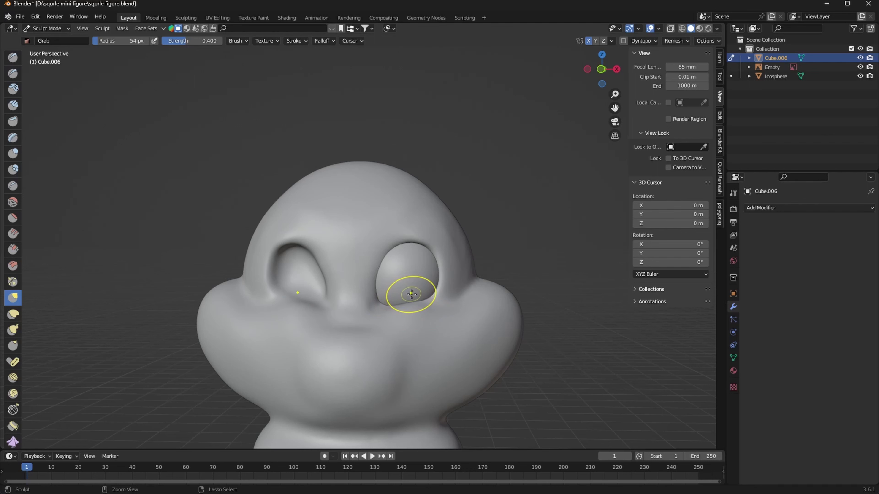
key("f")
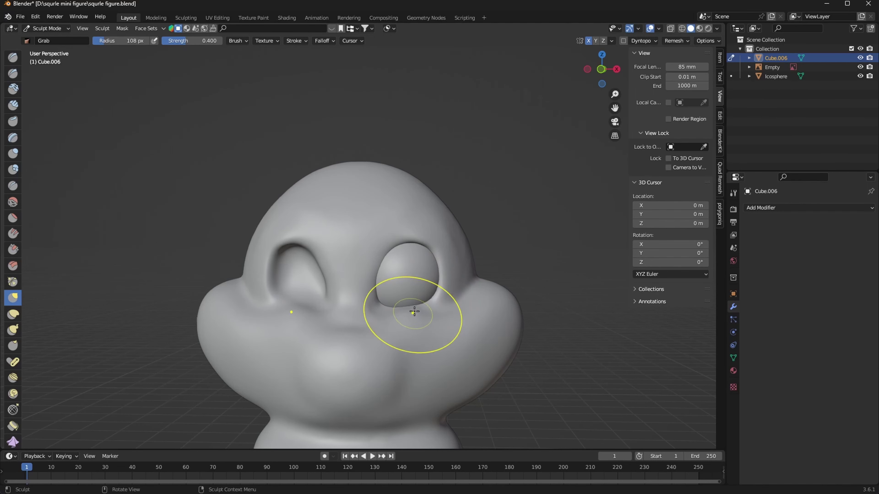
left_click_drag(422, 308, 416, 321)
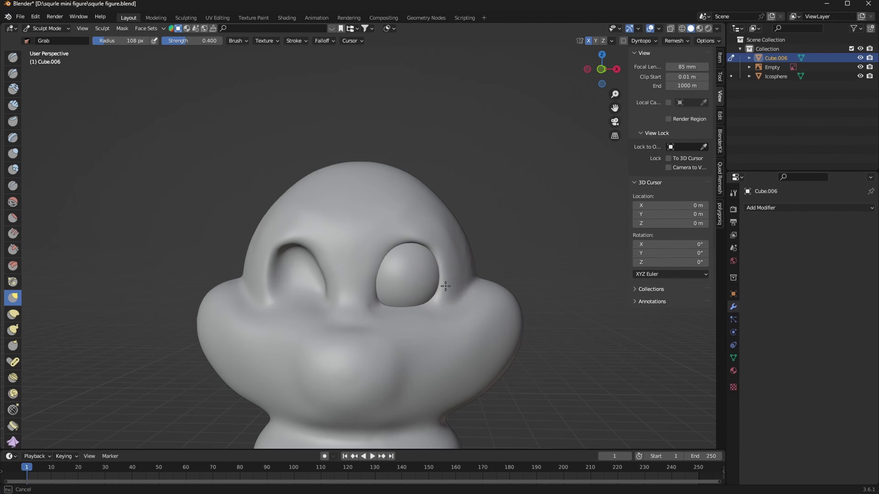
Step: Pull the side of the head upward and reshape the rim around the left eye
middle_click_drag(525, 370, 503, 186)
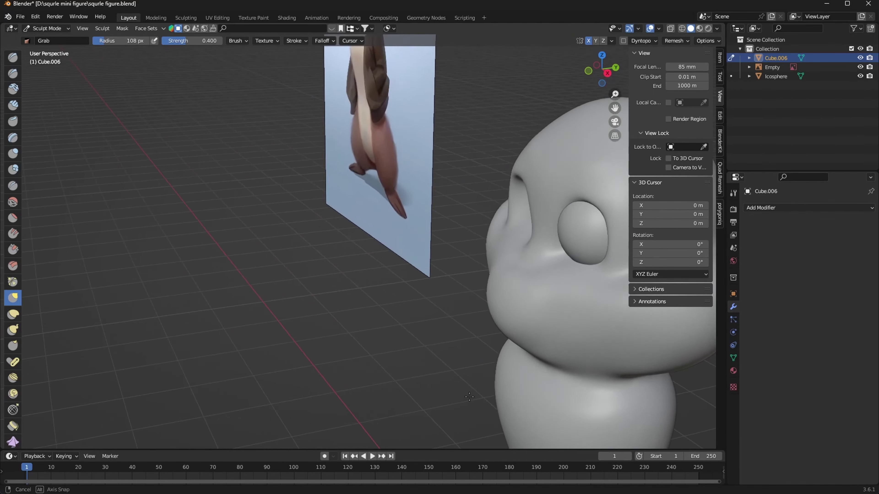
left_click_drag(503, 185, 503, 178)
key("KP_1")
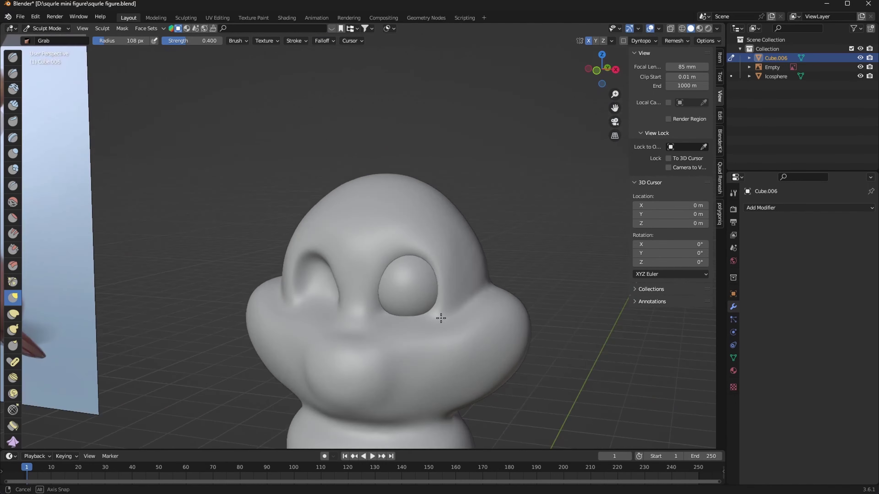
left_click_drag(261, 301, 277, 286)
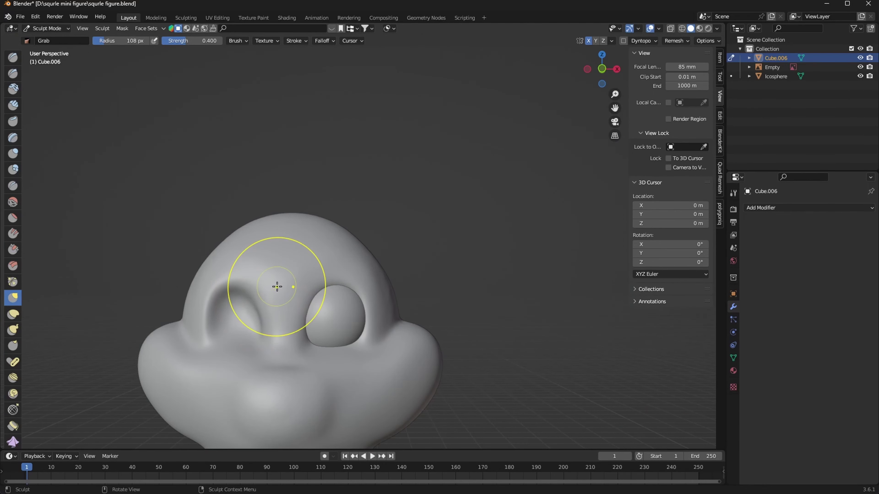
middle_click_drag(367, 349, 463, 275)
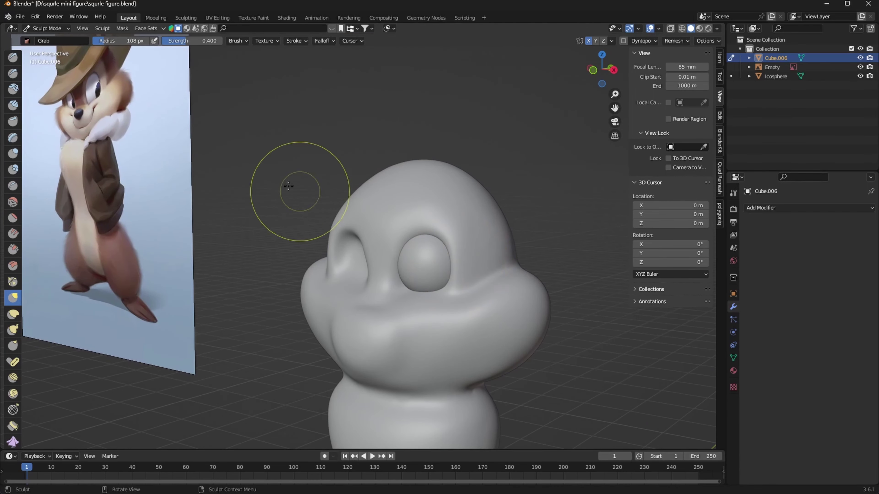
Step: Select the Draw Sharp brush and shrink its radius to 77 px, then 44 px
left_click(13, 74)
left_click_drag(22, 171, 57, 171)
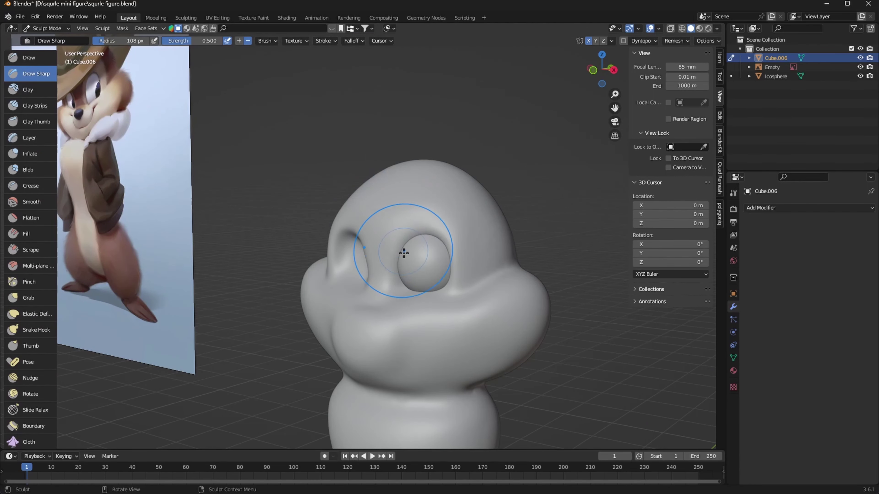
key("f")
left_click(406, 281)
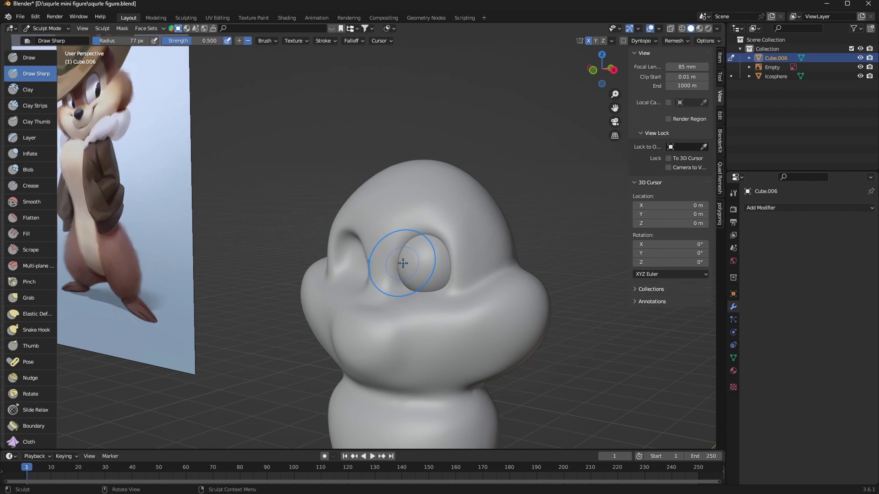
key("f")
left_click(394, 278)
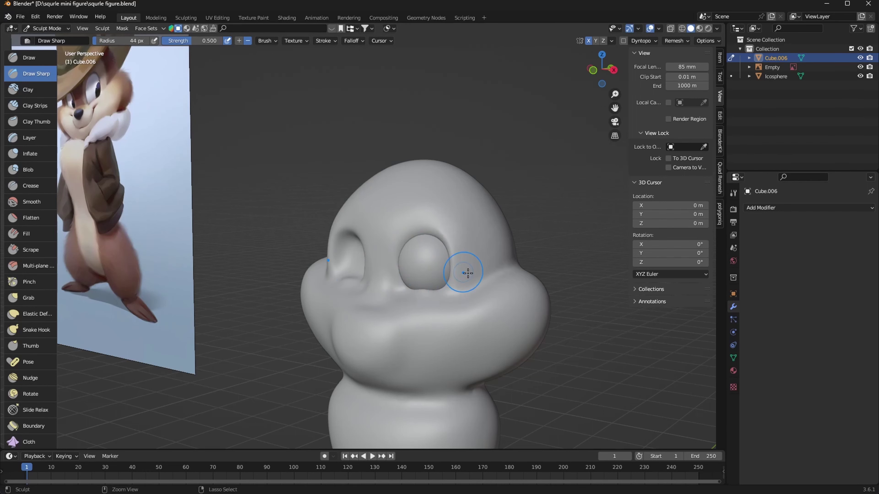
middle_click_drag(523, 314, 566, 331)
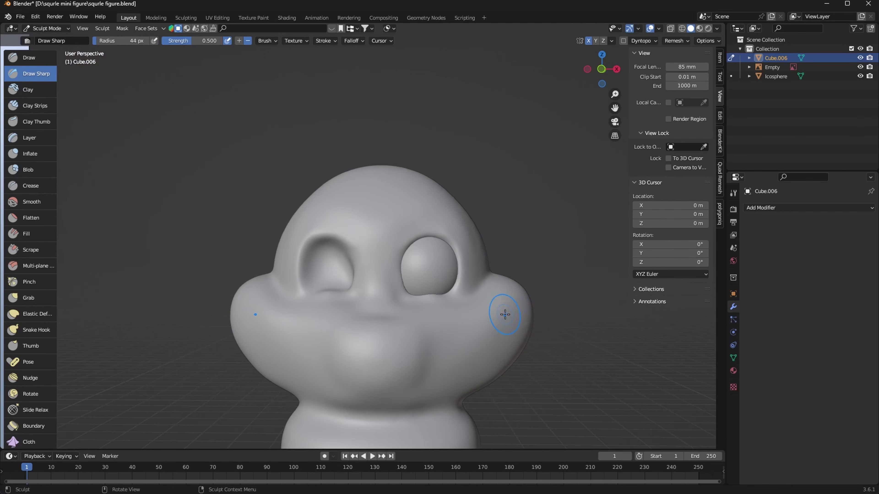
Step: With a 109 px Grab brush, reshape the eye socket edge and face around nose and eyes
key("g")
left_click_drag(406, 286, 403, 291)
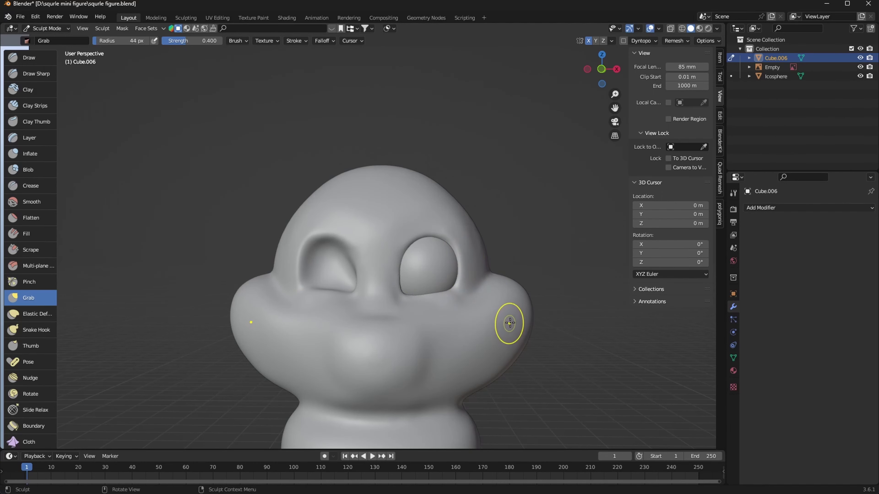
mouse_move(510, 323)
middle_mouse_down()
mouse_move(503, 291)
mouse_move(484, 275)
middle_mouse_up()
key("f")
left_click(484, 275)
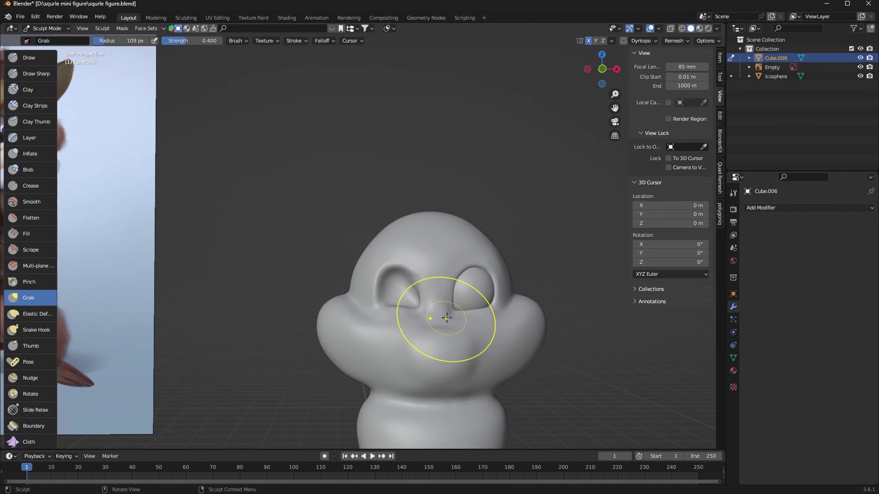
mouse_move(447, 318)
left_mouse_down()
mouse_move(463, 267)
mouse_move(480, 281)
mouse_move(497, 273)
left_mouse_up()
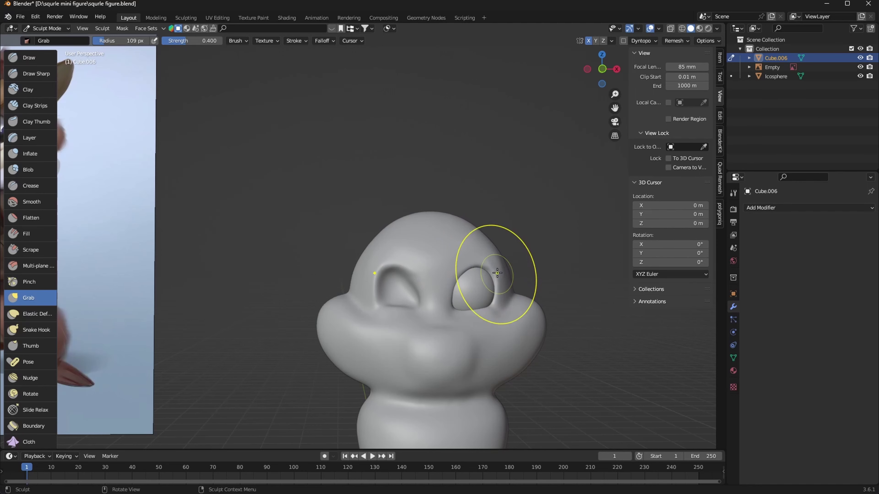
middle_click_drag(540, 338, 530, 304)
key("ctrl+Tab")
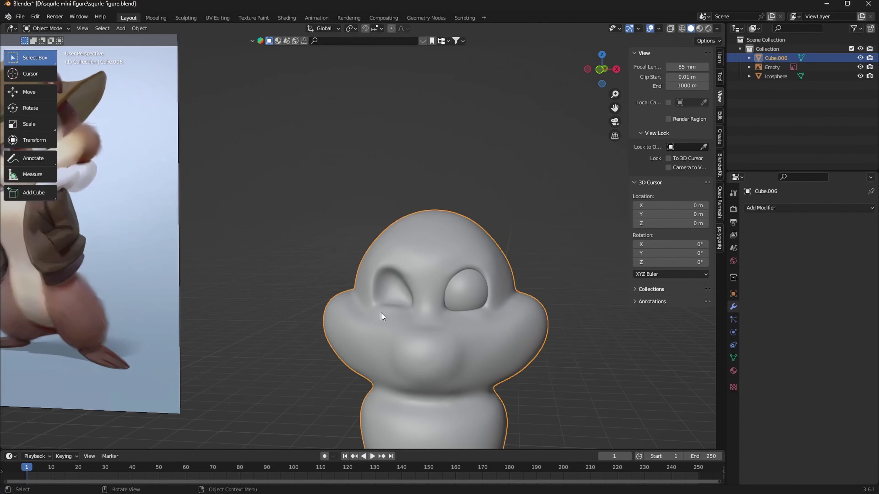
left_click(464, 291)
left_click(783, 207)
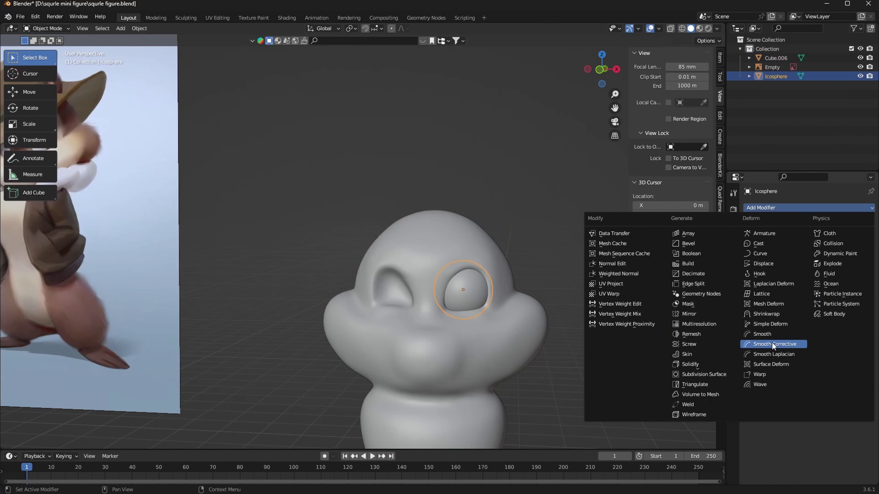
left_click(704, 313)
left_click(857, 271)
left_click(428, 264)
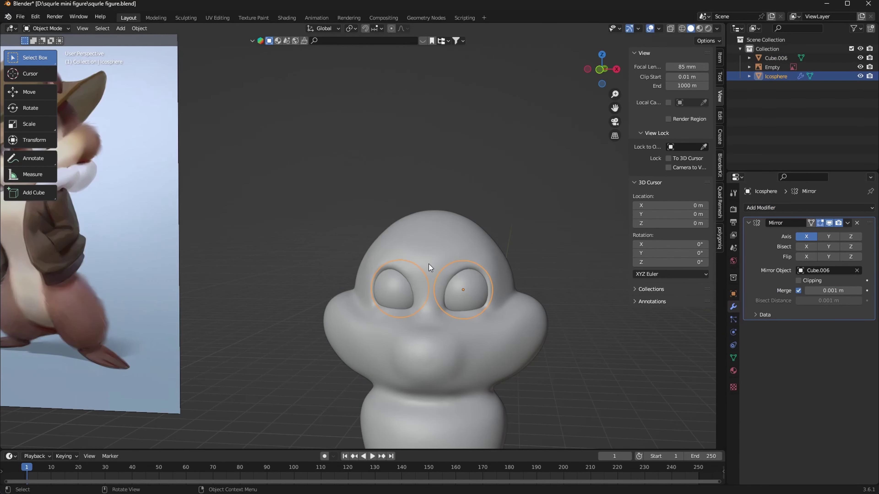
mouse_move(541, 342)
middle_mouse_down()
mouse_move(497, 354)
mouse_move(543, 343)
middle_mouse_up()
key("ctrl+Tab")
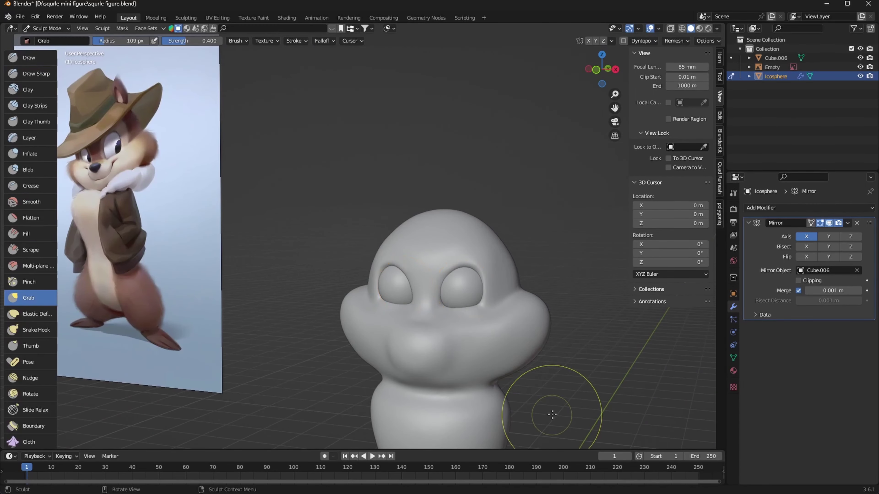
left_click_drag(532, 276, 513, 260)
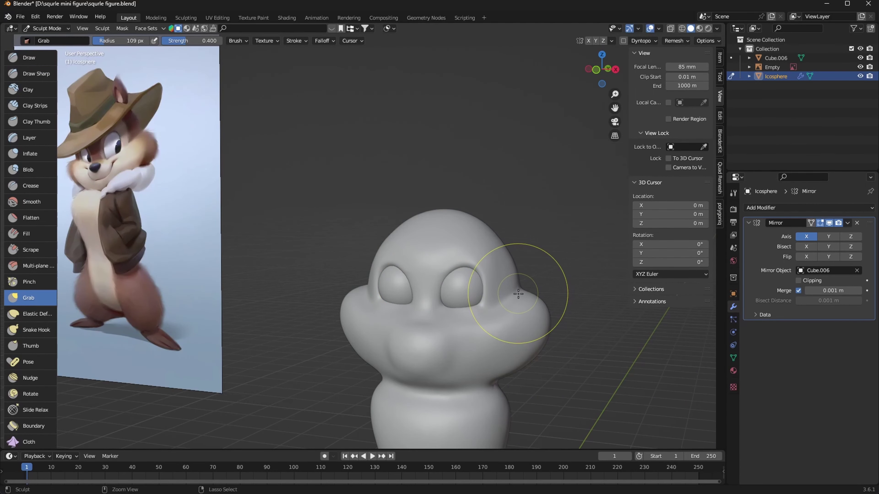
key("ctrl+Tab")
key("alt+q")
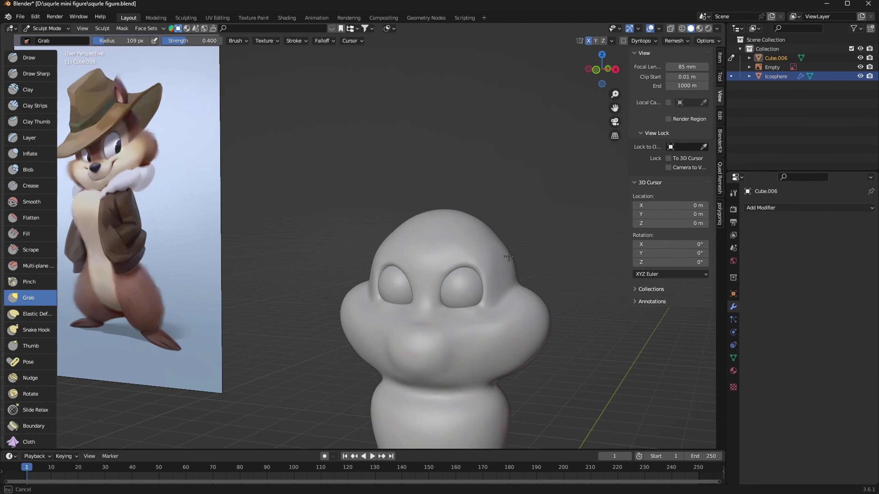
left_click(508, 257)
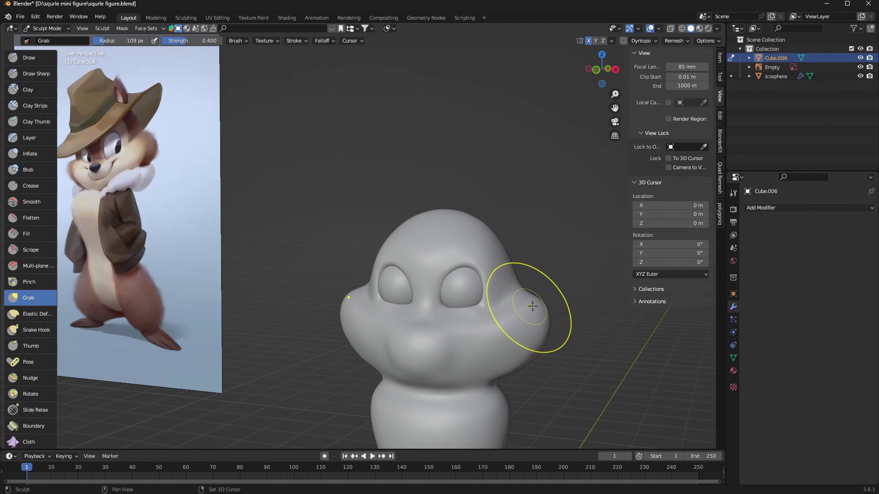
middle_click_drag(532, 307, 634, 361)
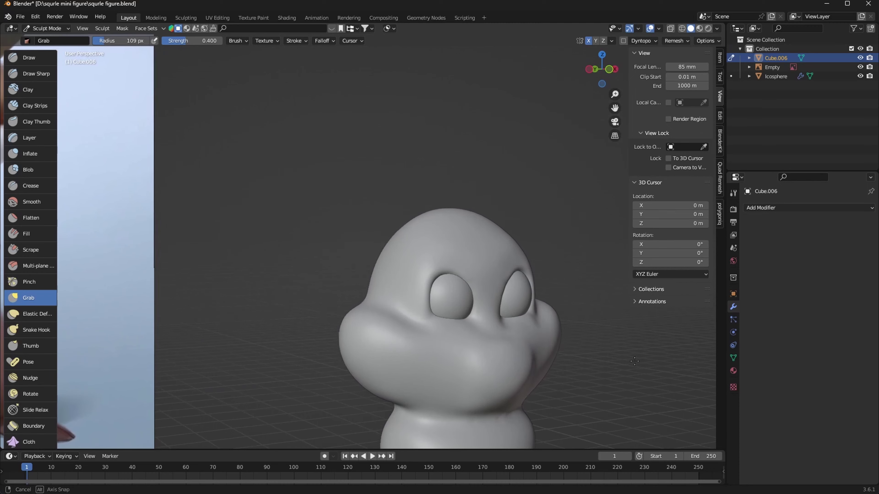
mouse_move(604, 357)
middle_mouse_down("shift")
mouse_move(624, 365)
mouse_move(548, 381)
mouse_move(514, 369)
middle_mouse_up("shift")
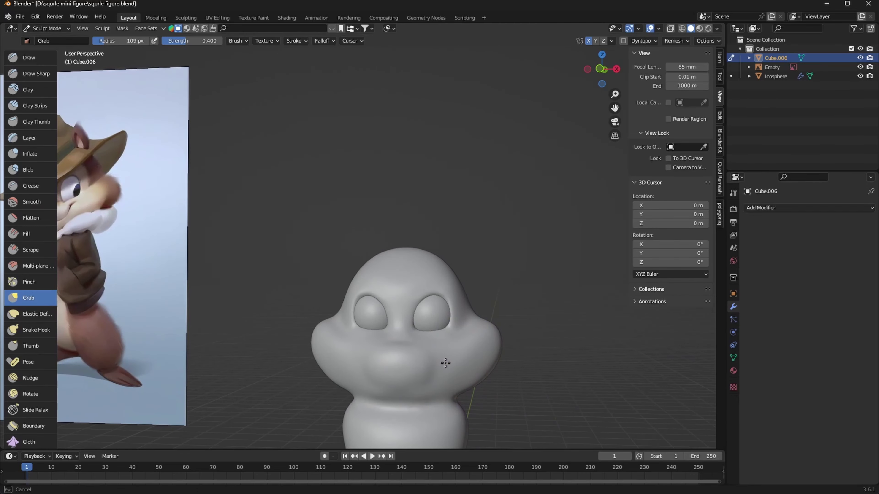
middle_click_drag(445, 363, 516, 399)
middle_click_drag(471, 324, 540, 313)
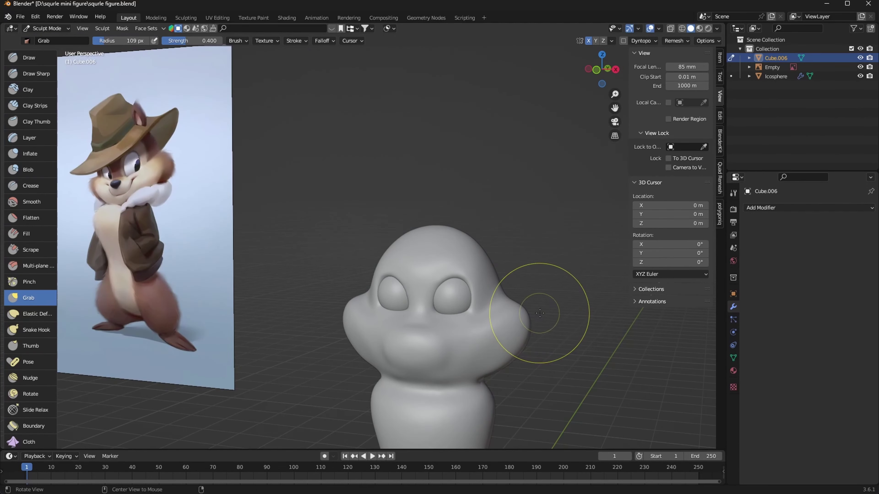
mouse_move(555, 373)
middle_mouse_down()
mouse_move(523, 377)
mouse_move(555, 367)
mouse_move(518, 357)
mouse_move(508, 322)
mouse_move(428, 363)
middle_mouse_up()
Step: Return to Object Mode, duplicate the eye Icosphere and remove the copy's Mirror modifier
key("ctrl+Tab")
left_click(493, 330)
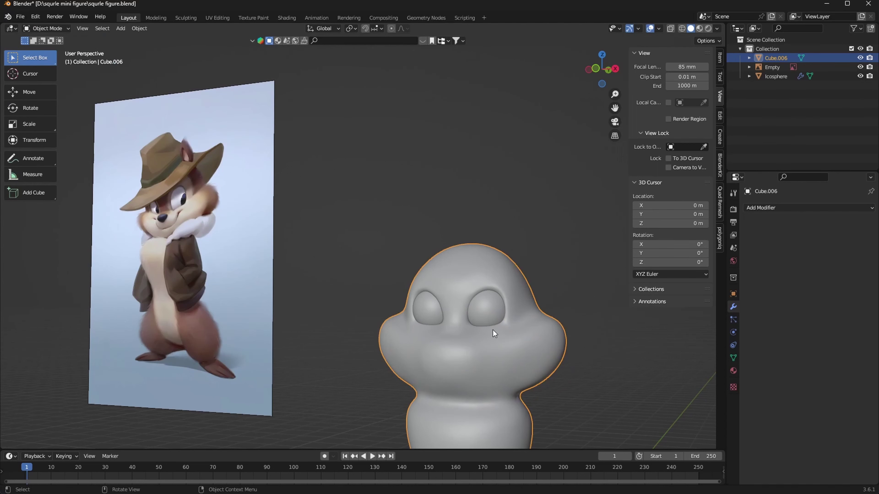
key("shift+a")
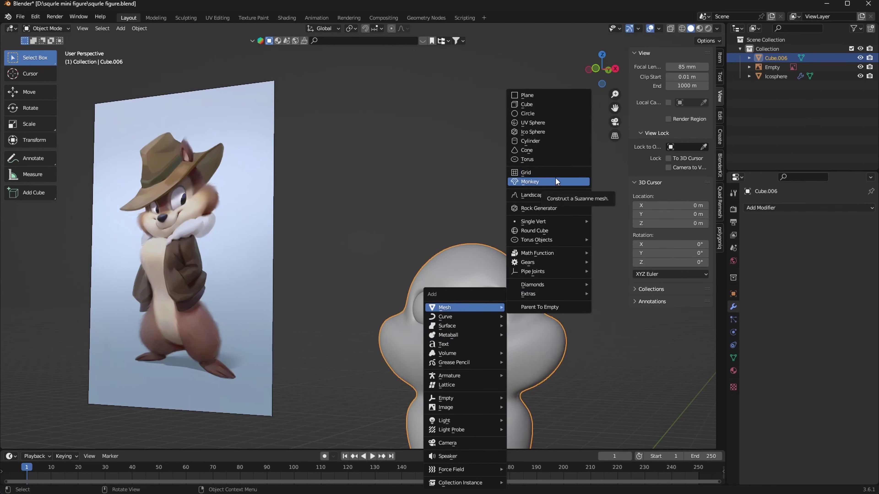
left_click(551, 317)
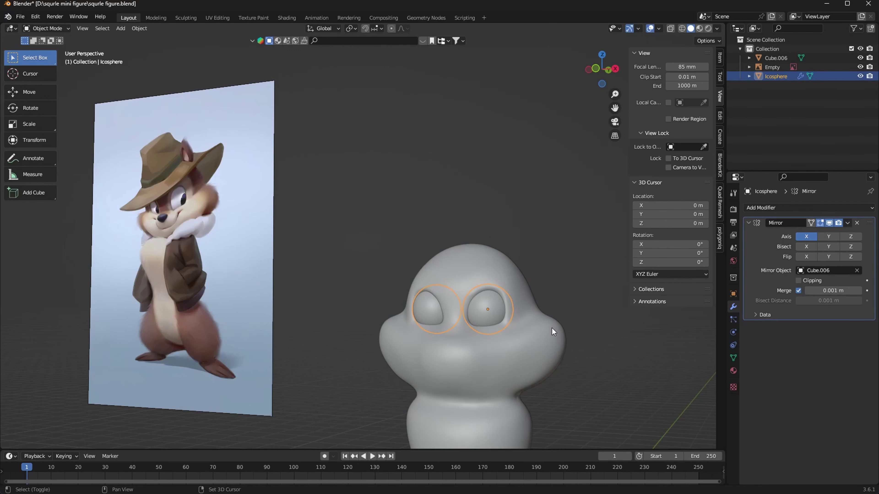
key("shift+d")
key("y")
key("Return")
left_click(847, 224)
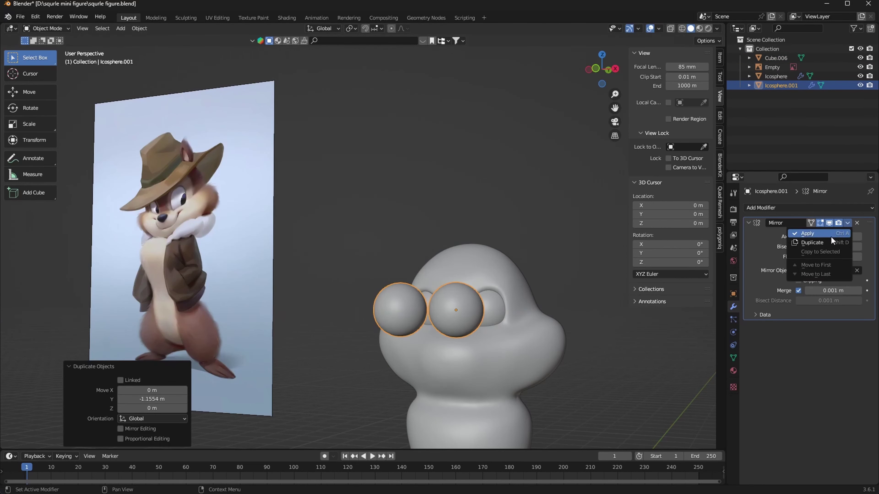
left_click(857, 223)
Step: Snap the duplicate sphere to the cursor and move it vertically to the face centre
left_click(596, 68)
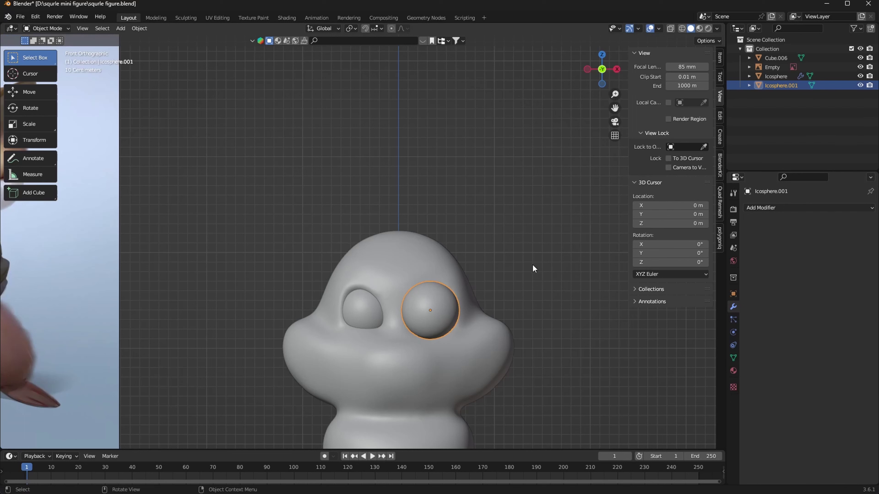
key("shift+s")
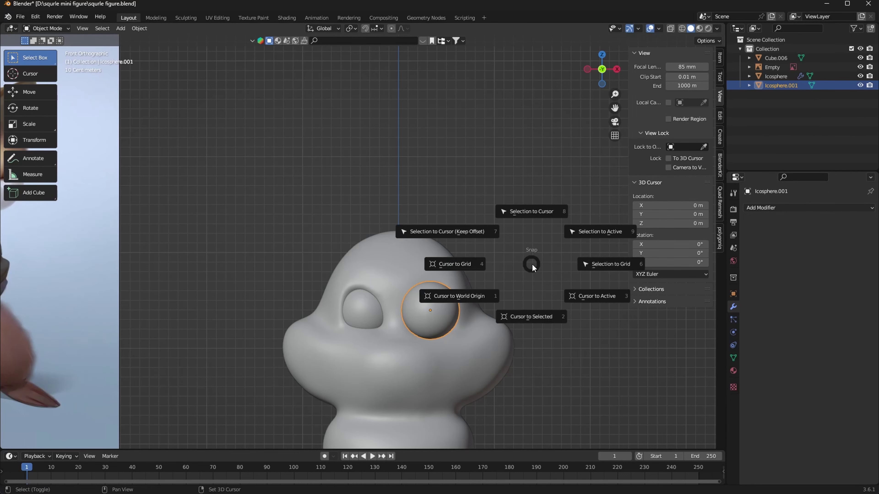
left_click(508, 276)
key("g")
key("z")
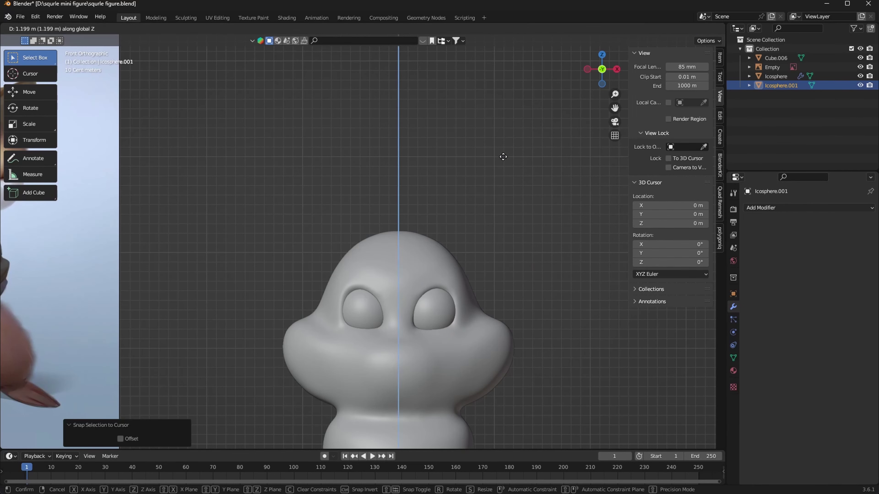
left_click(488, 285)
key("g")
key("z")
left_click(483, 298)
key("g")
key("z")
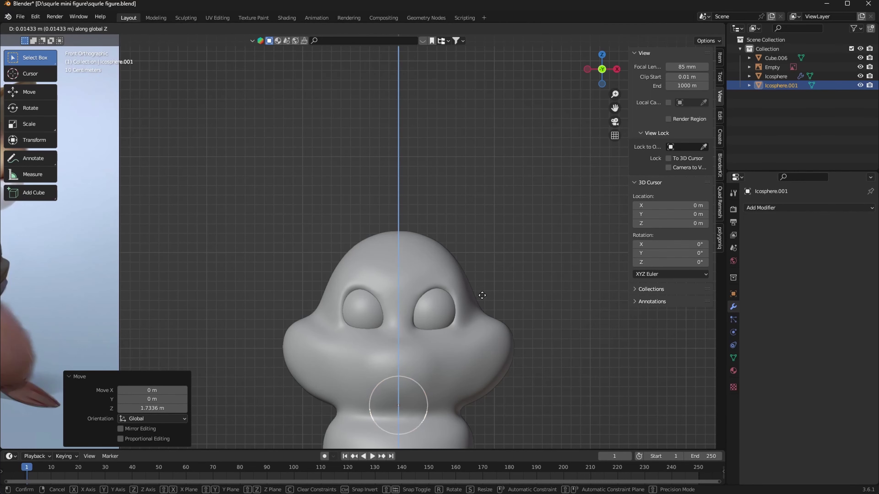
left_click(487, 220)
Step: Shrink the sphere to about half size and push it in front of the face, slightly lower
key("s")
left_click(474, 304)
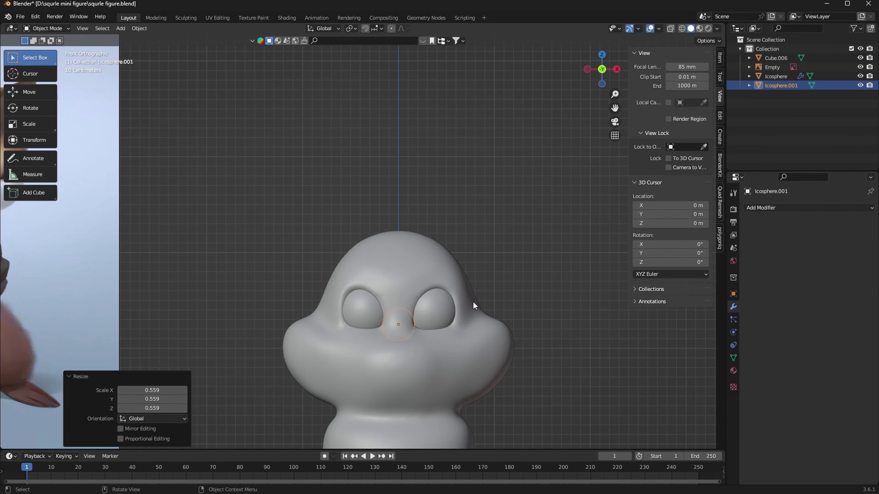
mouse_move(475, 305)
middle_mouse_down()
mouse_move(532, 323)
mouse_move(476, 327)
middle_mouse_up()
key("g")
key("y")
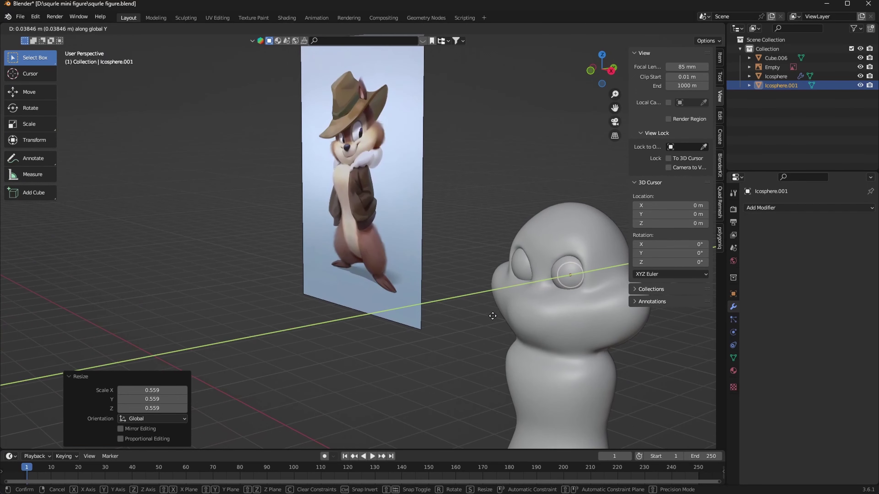
left_click(449, 347)
key("g")
key("z")
left_click(500, 340)
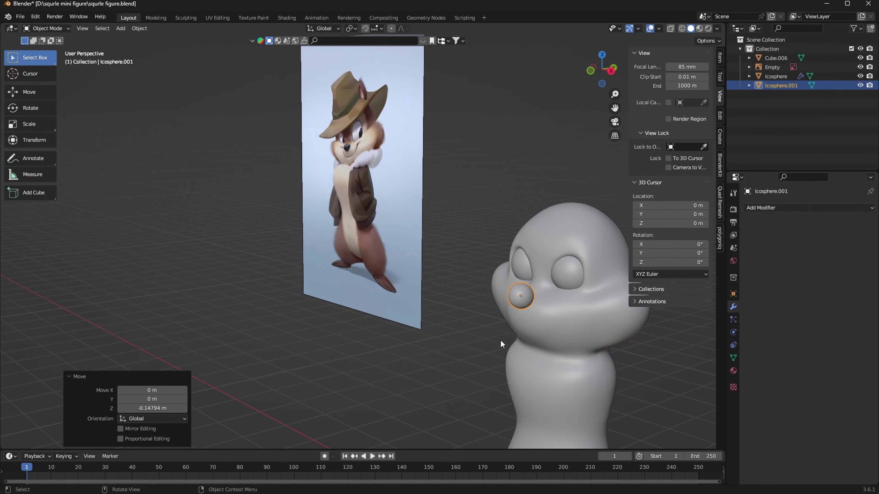
Step: From the side view, set the nose against the face surface and squash it vertically
key("KP_3")
mouse_move(563, 328)
middle_mouse_down("shift")
mouse_move(501, 287)
mouse_move(490, 344)
mouse_move(494, 323)
mouse_move(470, 364)
mouse_move(493, 361)
mouse_move(528, 318)
middle_mouse_up("shift")
key("g")
left_click(499, 293)
key("s")
key("z")
left_click(467, 319)
Step: Flatten the nose front to back and settle it slightly lower on the face
key("g")
key("z")
left_click(478, 338)
key("s")
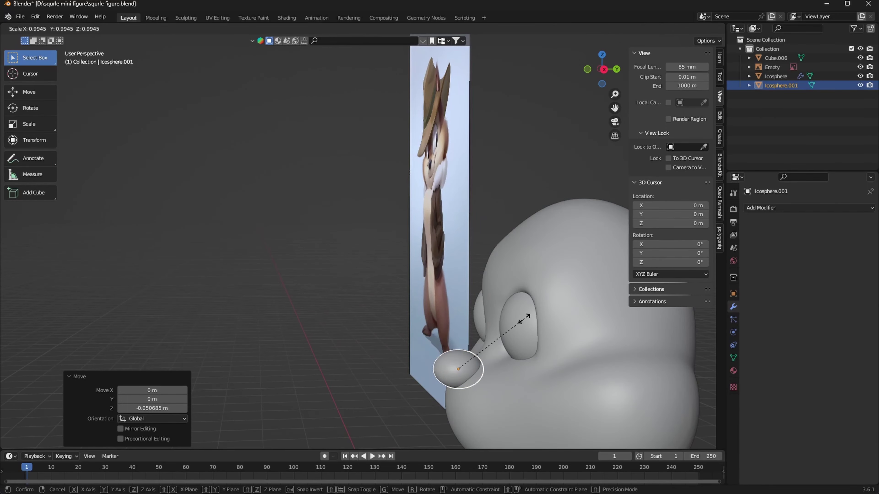
key("y")
left_click(503, 340)
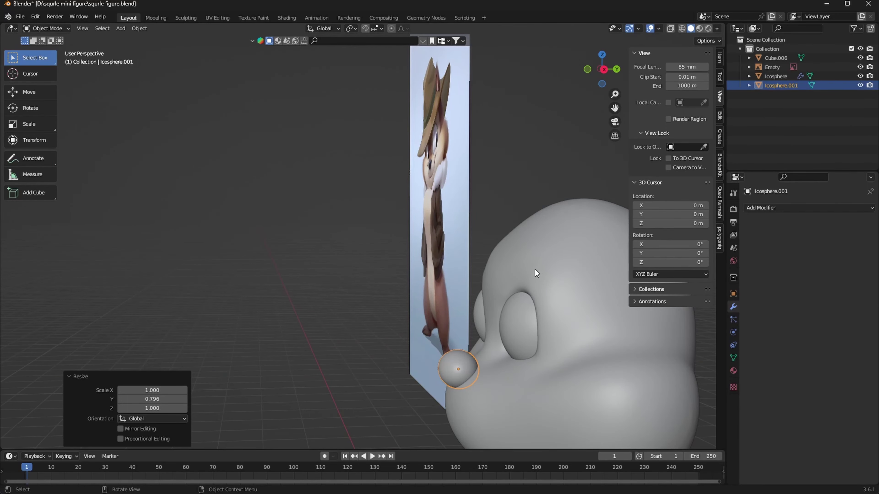
key("g")
key("z")
left_click(520, 287)
middle_click_drag(520, 287, 493, 352)
Step: Enter Sculpt Mode on the nose sphere and enable X-axis symmetry
scroll(549, 302, "down", 3)
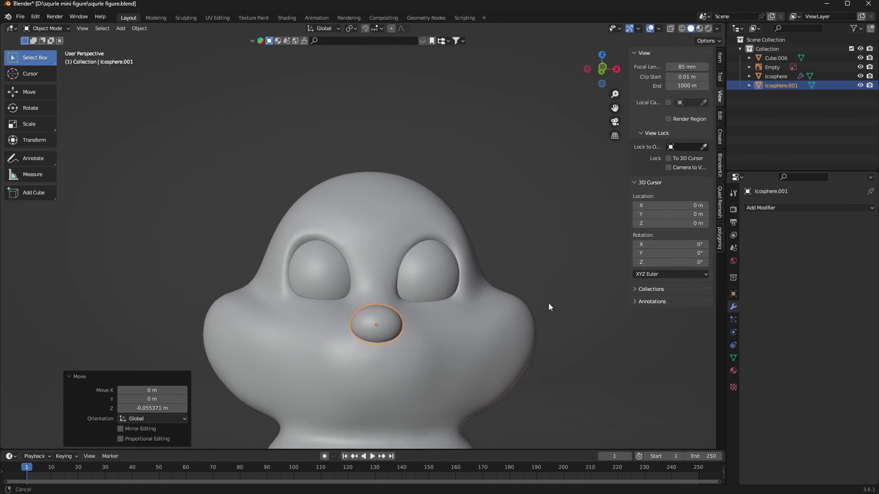
mouse_move(548, 303)
middle_mouse_down()
mouse_move(465, 345)
mouse_move(523, 326)
middle_mouse_up()
key("ctrl+Tab")
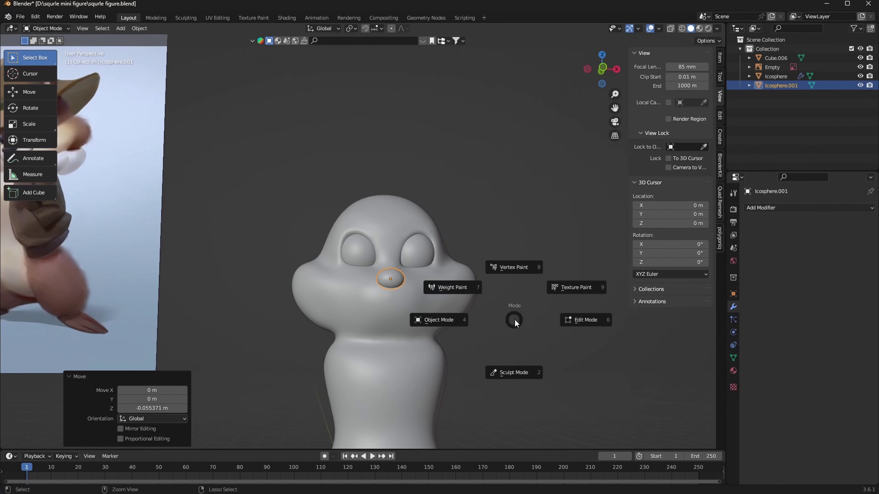
left_click(527, 367)
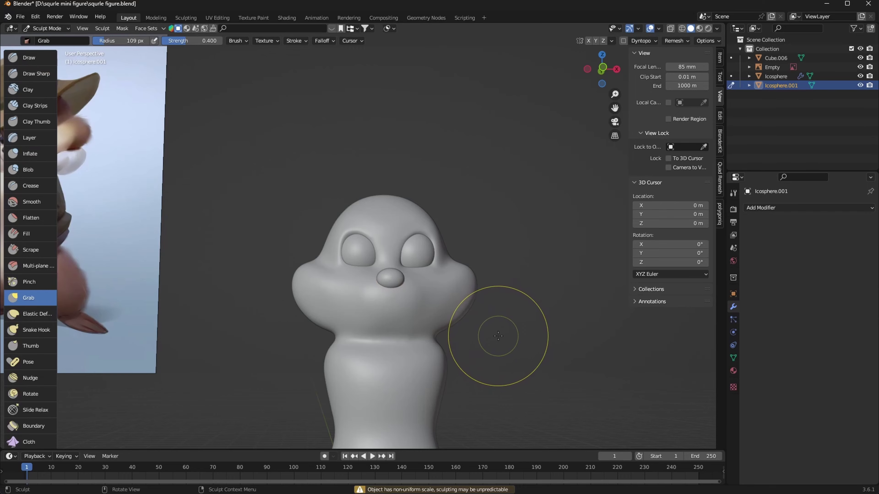
middle_click_drag(490, 333, 530, 367)
scroll(460, 245, "up", 6)
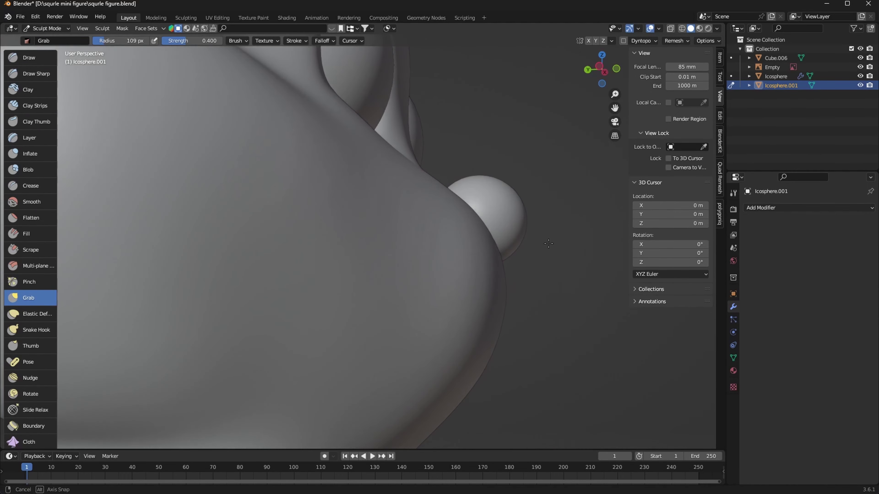
middle_click_drag(460, 246, 465, 259)
left_click(588, 41)
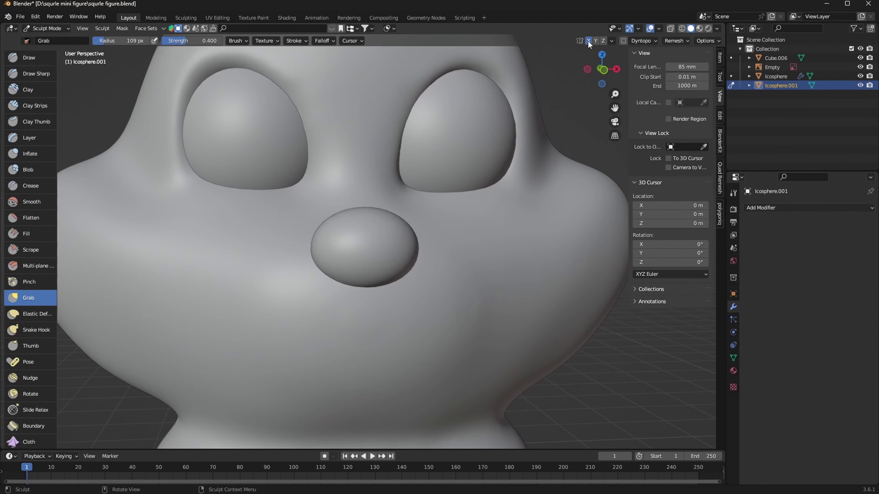
Step: Resize the Grab brush to 173 px, then 106 px, checking the nose from side and front
key("f")
left_click(371, 212)
scroll(449, 298, "down", 4)
mouse_move(449, 298)
middle_mouse_down()
mouse_move(385, 293)
mouse_move(383, 270)
middle_mouse_up()
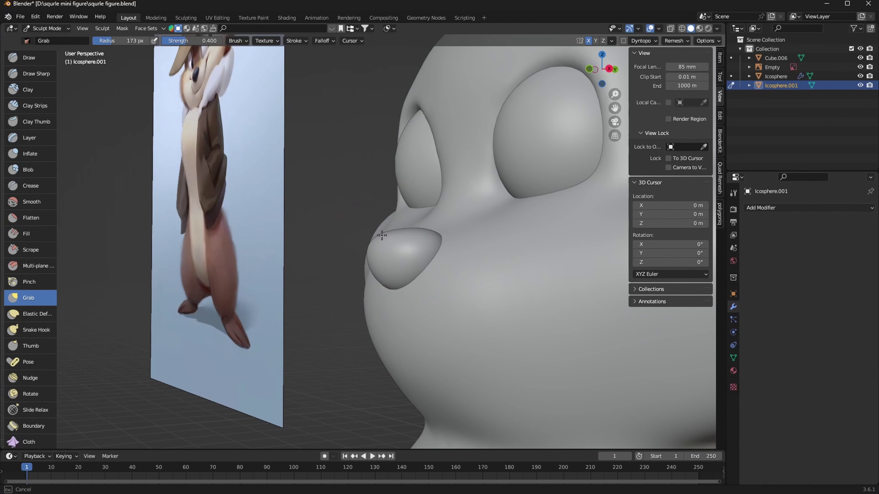
middle_click_drag(382, 235, 402, 349)
key("f")
left_click(328, 265)
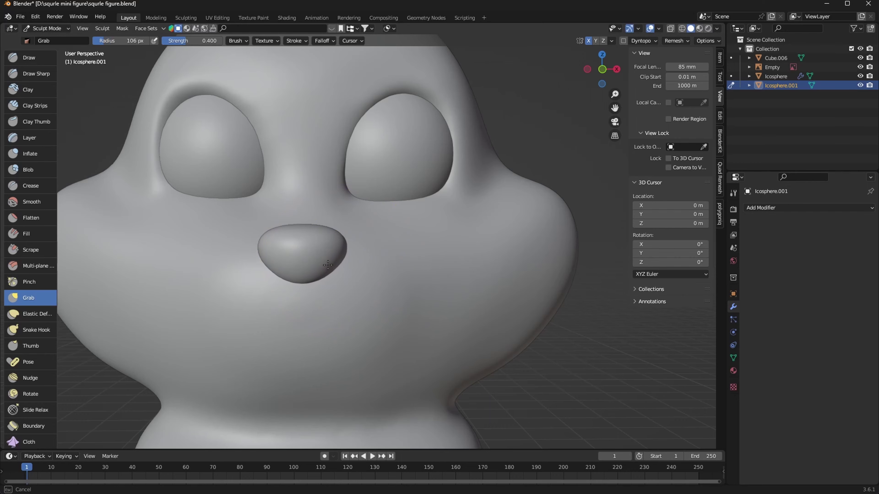
middle_click_drag(401, 287, 459, 301)
Step: Grab-stroke the torso at 127 px, then switch sculpting to the body mesh at 142 px
scroll(458, 300, "down", 3)
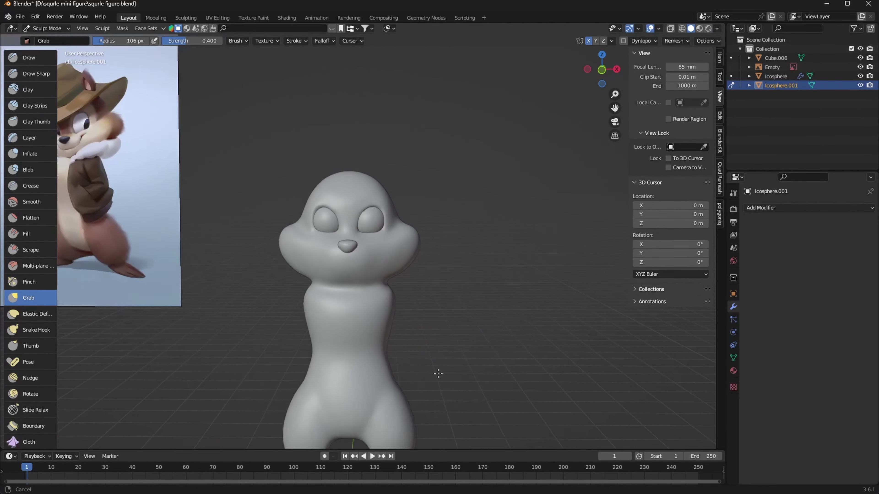
scroll(460, 318, "down", 2)
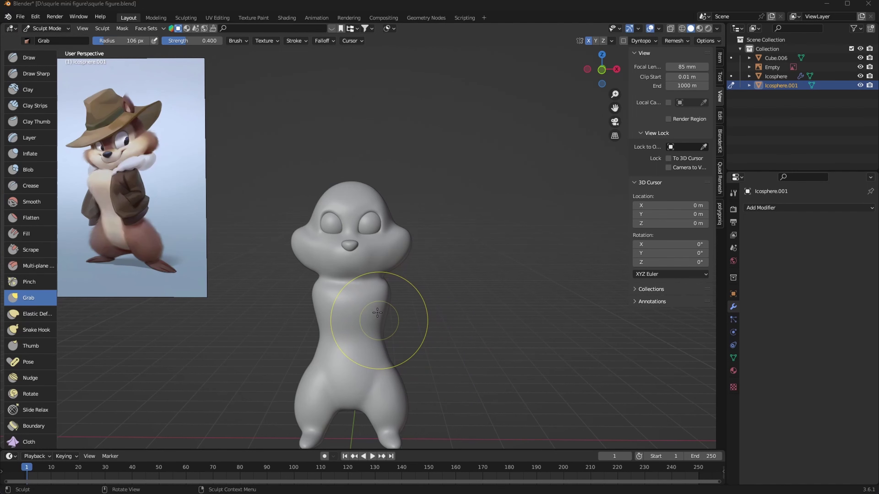
key("f")
left_click(388, 295)
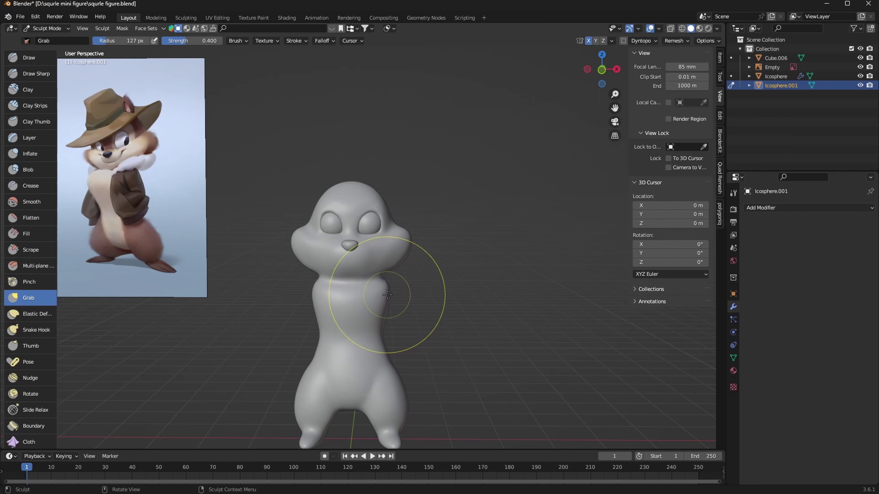
left_click_drag(391, 293, 387, 296)
key("alt+q")
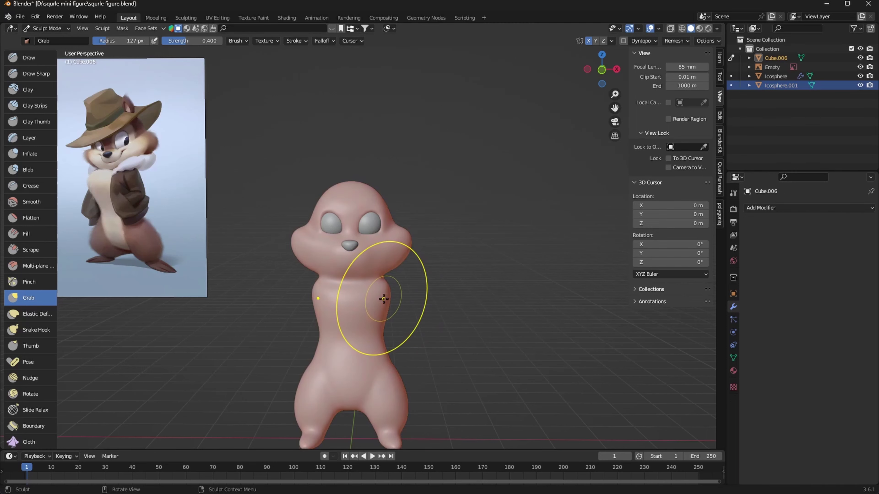
key("f")
left_click(394, 297)
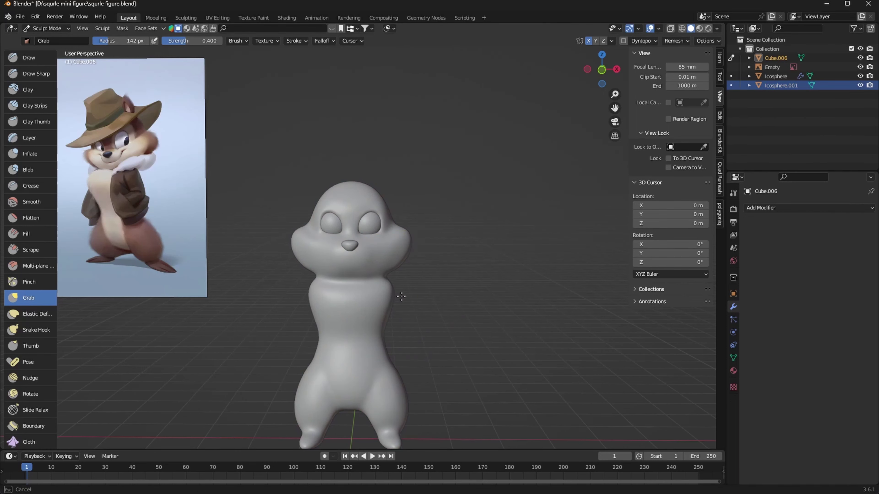
Step: Shrink the brush to 77 px, review the figure, and save squrle figure.blend
middle_click_drag(442, 284, 406, 285)
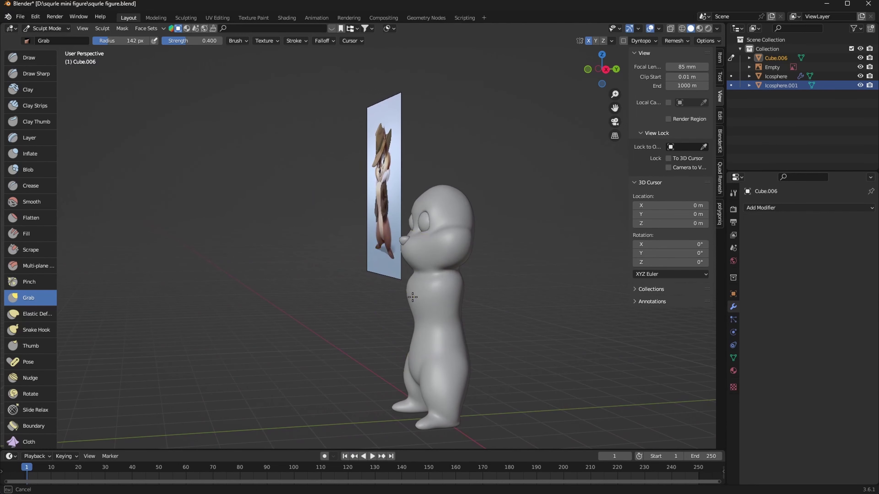
key("f")
left_click(413, 292)
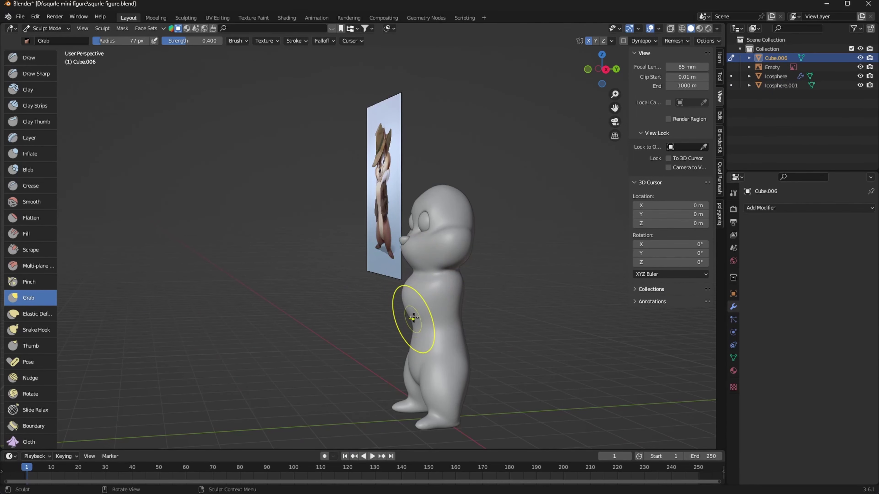
middle_click_drag(447, 338, 457, 367)
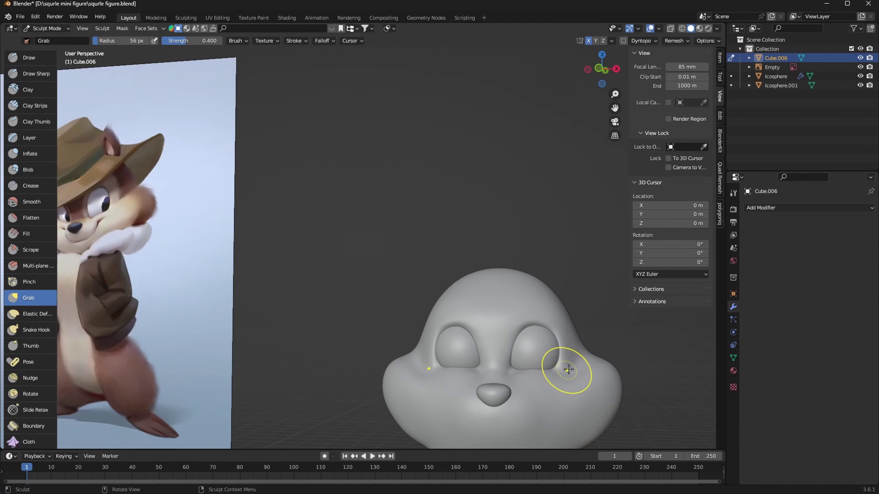
mouse_move(587, 352)
middle_mouse_down()
mouse_move(571, 403)
mouse_move(554, 393)
mouse_move(604, 407)
mouse_move(554, 388)
middle_mouse_up()
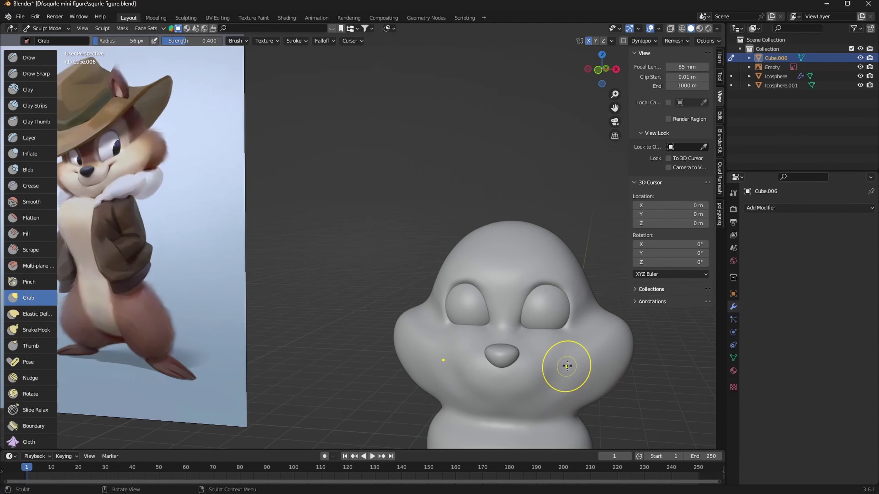
key("F4")
left_click(45, 80)
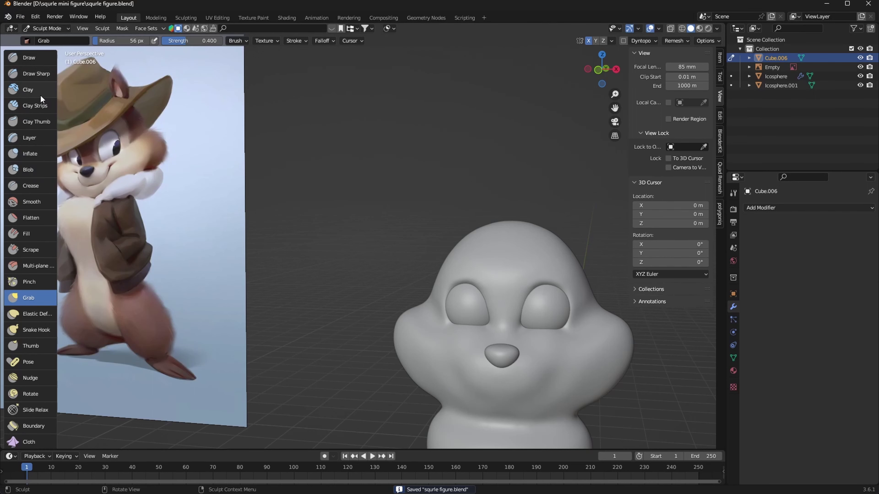
Step: Pick Draw Sharp, go to Front Orthographic view and Object Mode, and select the reference Empty
left_click(34, 74)
left_click(599, 69)
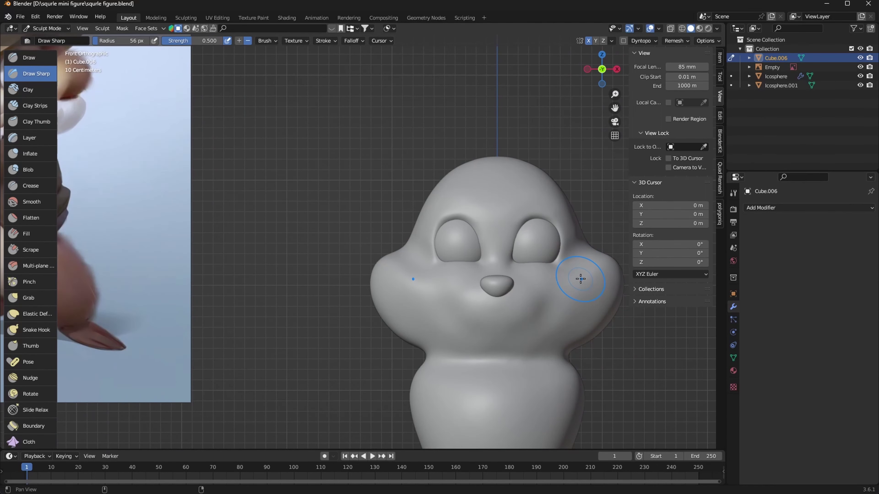
key("ctrl+Tab")
left_click(174, 187)
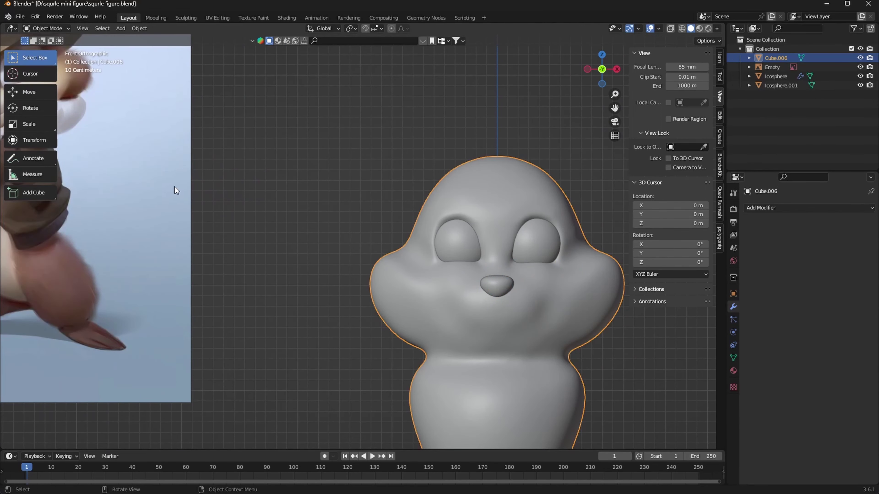
left_click(210, 206)
Step: Move the reference image beside the head, scale it to 0.653, and resume sculpting the head
key("g")
left_click(385, 293)
key("s")
left_click(319, 269)
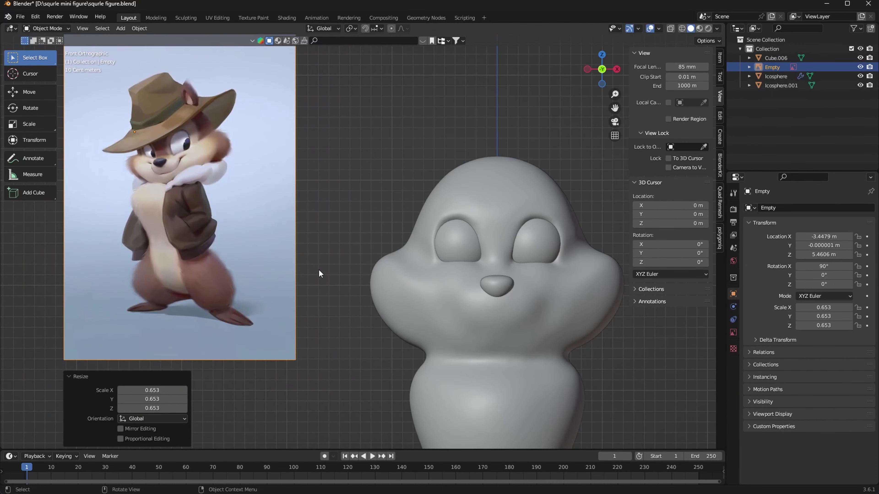
key("g")
left_click(485, 347)
left_click(528, 336)
key("ctrl+Tab")
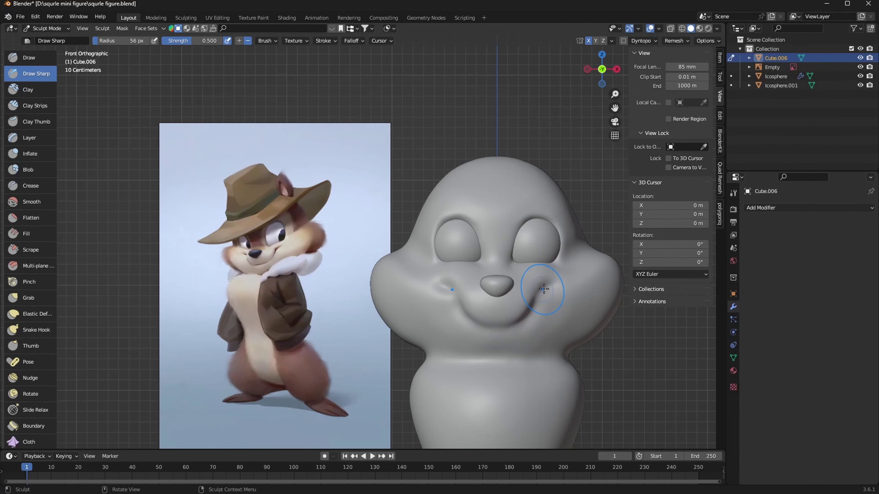
Step: With a 124 px Grab brush, pull the cheek and eye area outward from the side
middle_click_drag(597, 372, 584, 414)
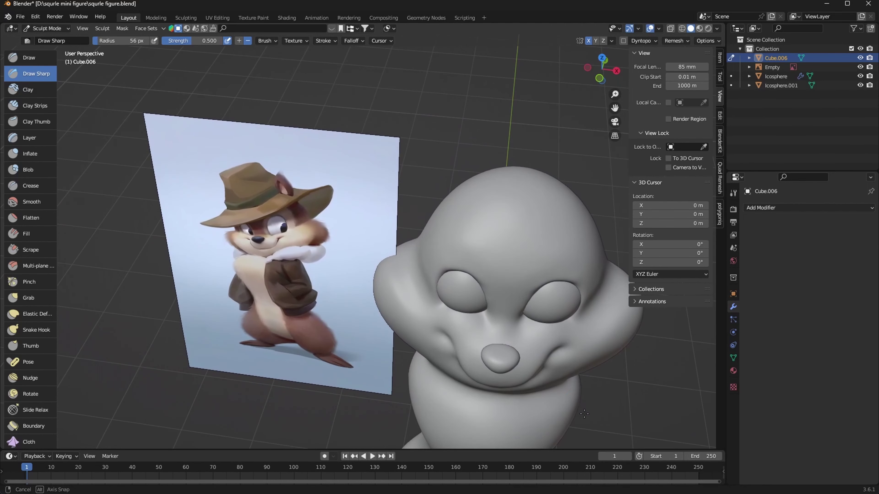
key("g")
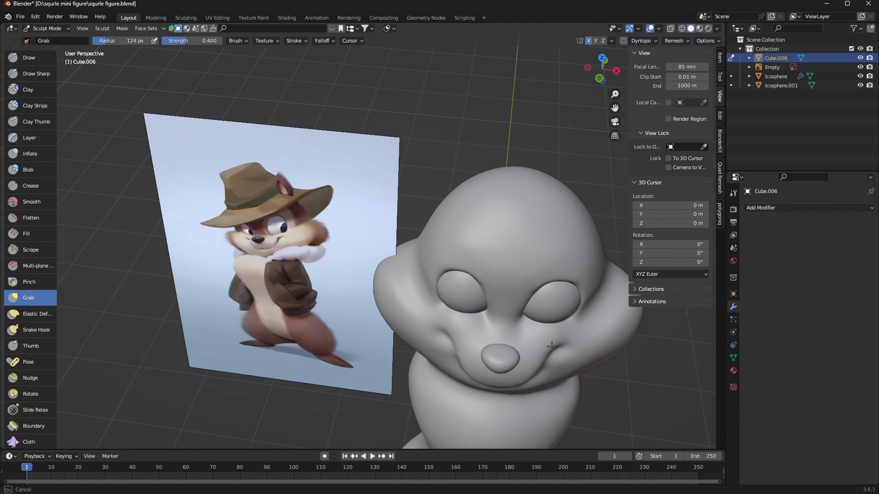
key("f")
left_click(559, 334)
mouse_move(559, 333)
middle_mouse_down()
mouse_move(541, 362)
mouse_move(480, 295)
middle_mouse_up()
left_click_drag(480, 294, 471, 314)
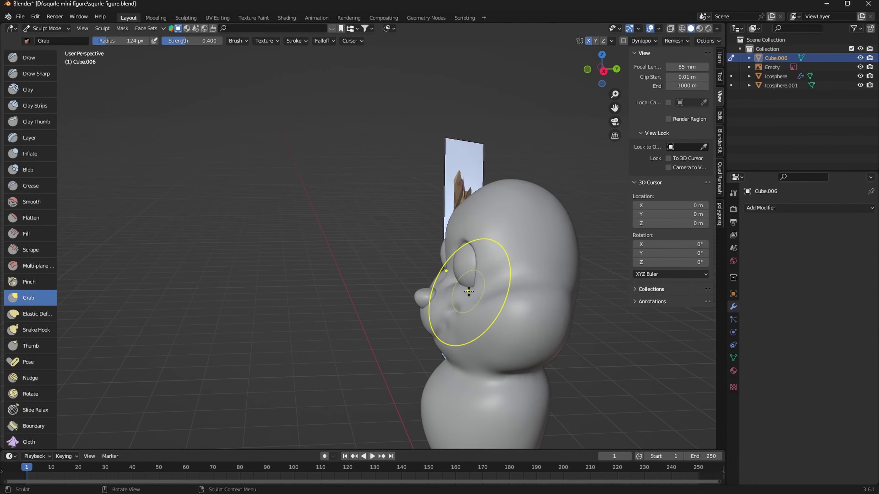
mouse_move(496, 271)
left_mouse_down()
mouse_move(540, 324)
mouse_move(485, 281)
left_mouse_up()
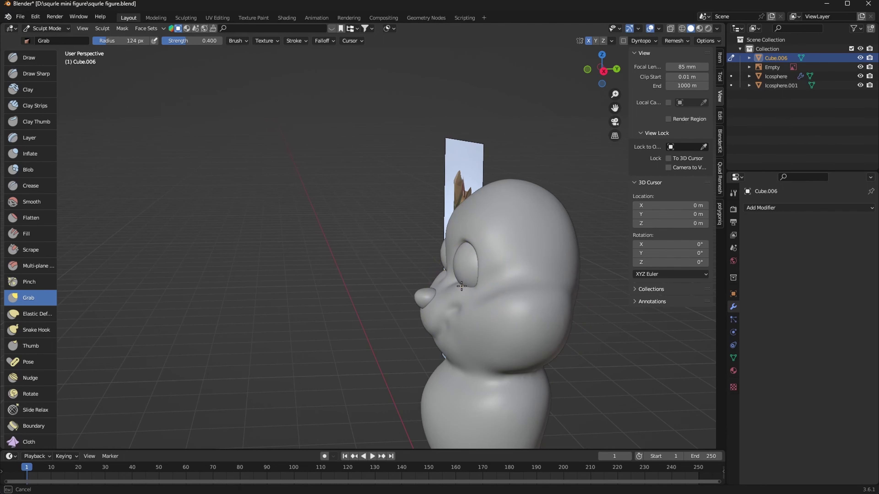
Step: Reduce the Grab brush to 80 px and orbit to check the face from front and above
key("f")
left_click(450, 283)
middle_click_drag(453, 297, 429, 311)
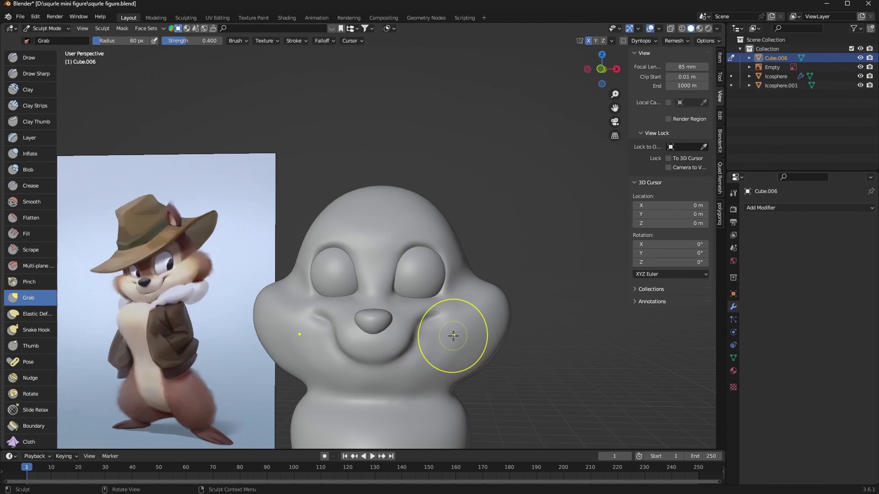
mouse_move(453, 336)
middle_mouse_down()
mouse_move(430, 383)
mouse_move(412, 372)
middle_mouse_up()
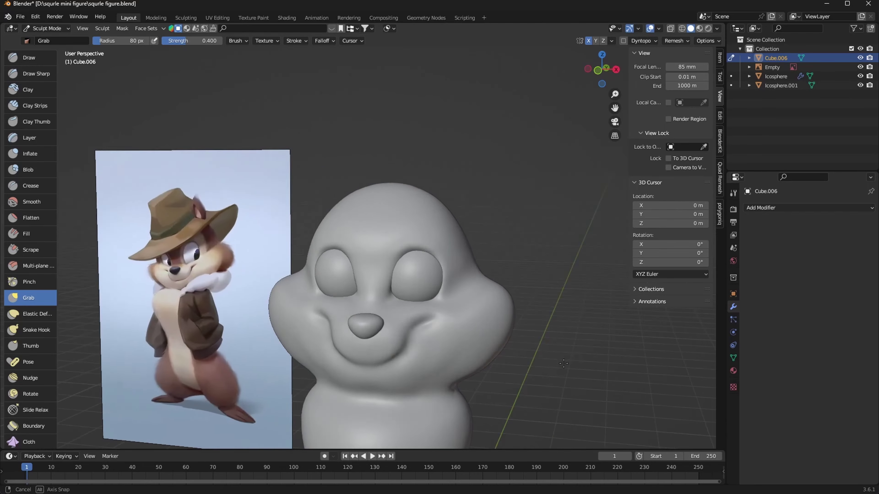
middle_click_drag(436, 346, 500, 377)
mouse_move(441, 381)
middle_mouse_down()
mouse_move(448, 364)
mouse_move(419, 362)
mouse_move(485, 305)
middle_mouse_up()
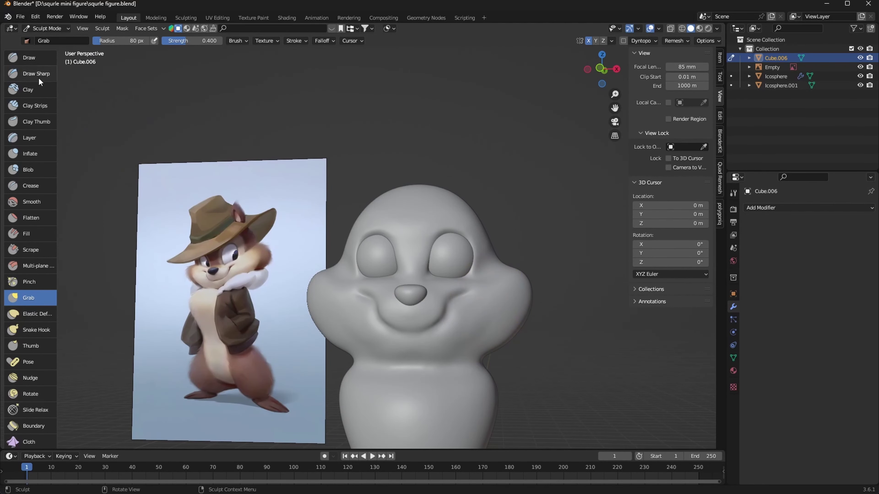
Step: Pull the left mouth corner up with a 45 px Grab, then set Draw Sharp to 9 px
key("f")
left_click(422, 334)
left_click_drag(379, 306, 353, 295)
key("shift+x")
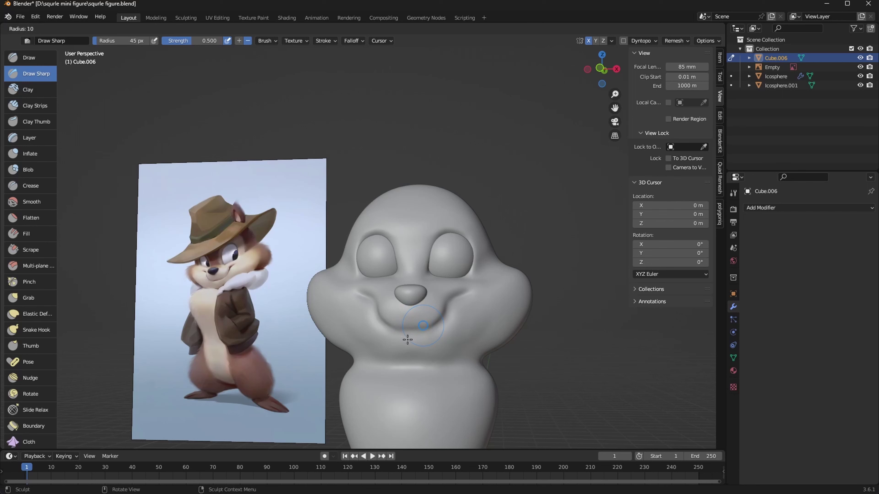
left_click(423, 330)
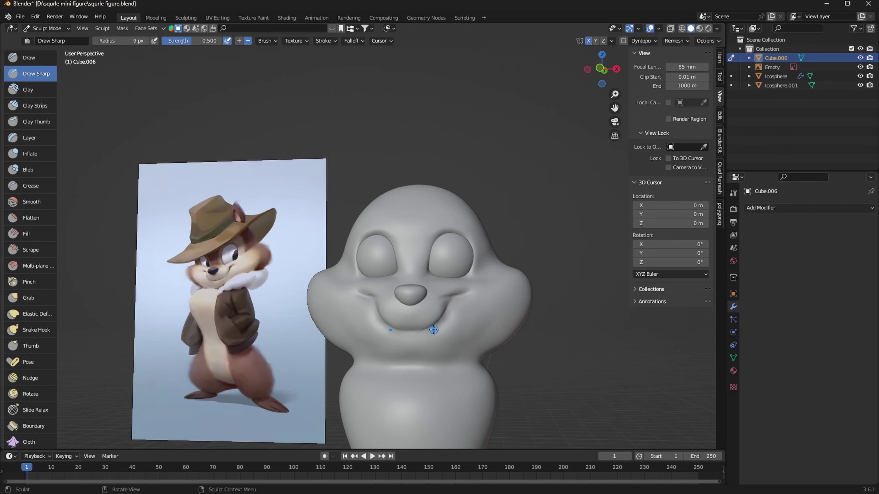
Step: Lift both smile corners with Grab and check the result from side, front and three-quarter views
key("g")
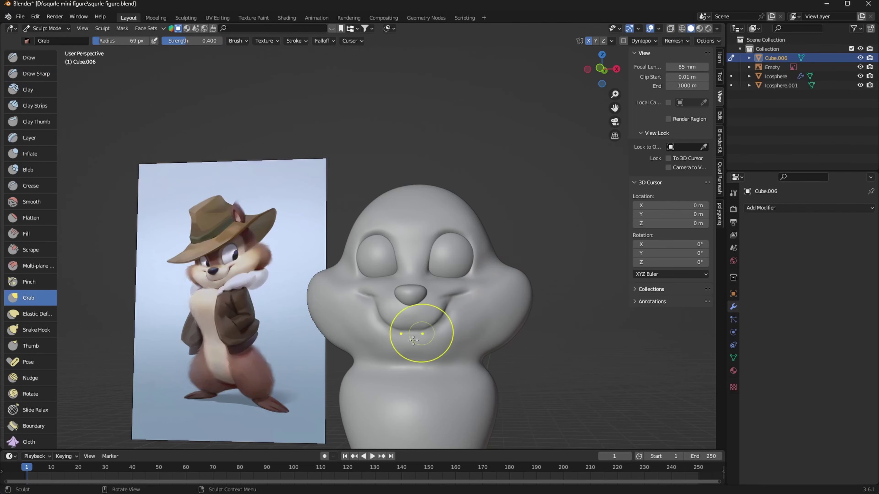
left_click_drag(411, 331, 457, 302)
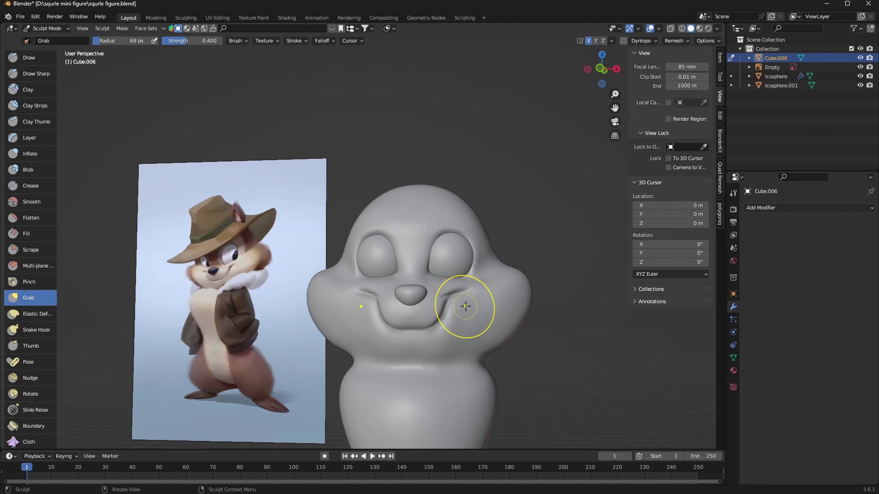
middle_click_drag(465, 306, 429, 302)
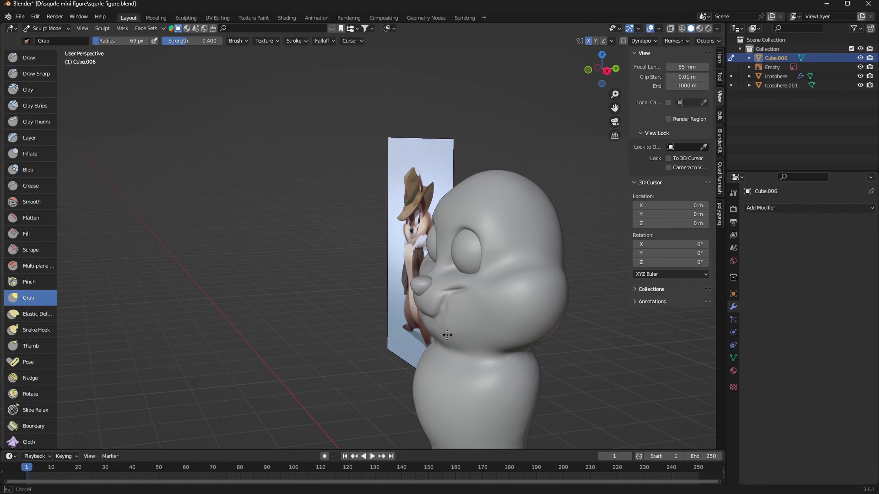
middle_click_drag(453, 349, 510, 300)
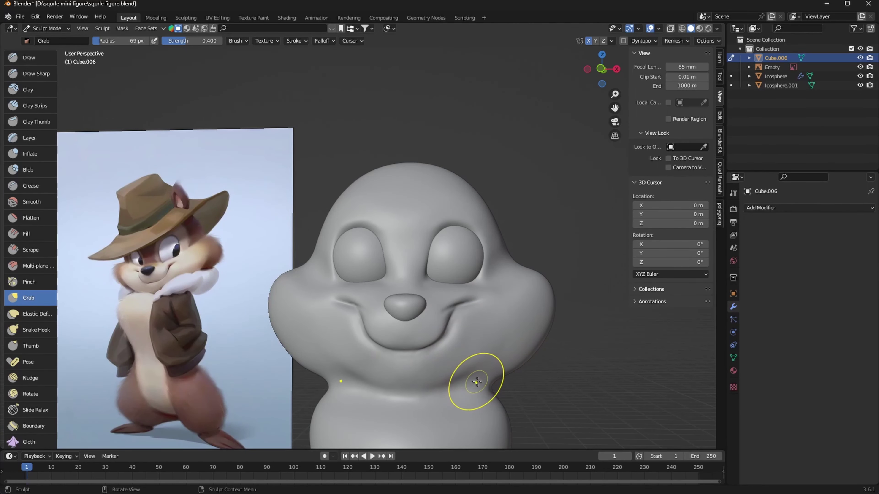
middle_click_drag(478, 382, 503, 369)
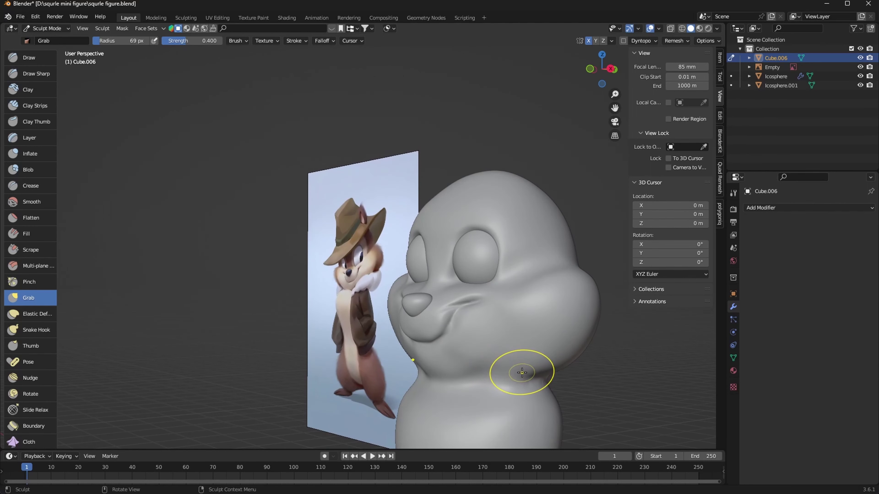
Step: Scrape the lower cheek, bulge the area beneath it with a 39 px Blob brush, then return to Grab
left_click(30, 250)
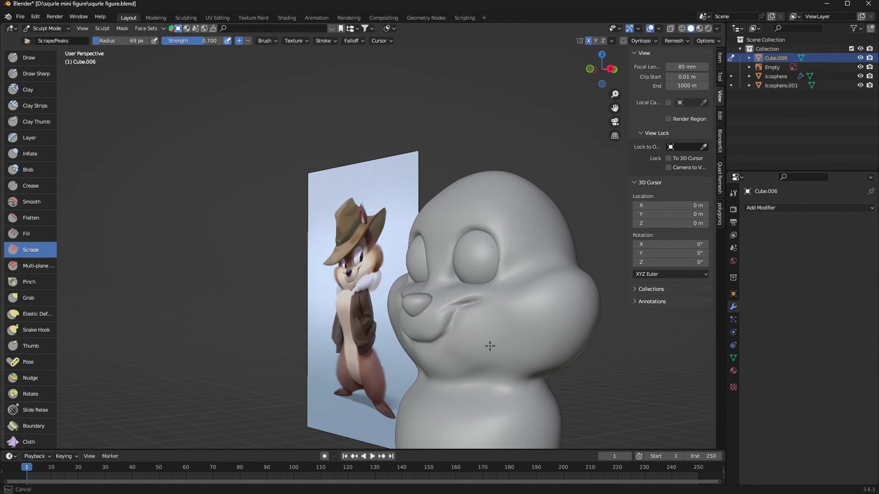
mouse_move(490, 346)
left_mouse_down()
mouse_move(466, 367)
mouse_move(500, 363)
left_mouse_up()
left_click(28, 170)
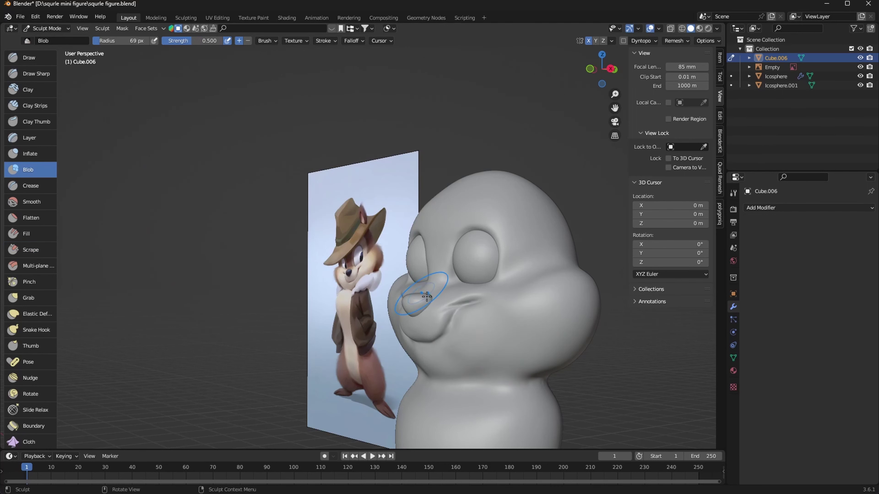
key("f")
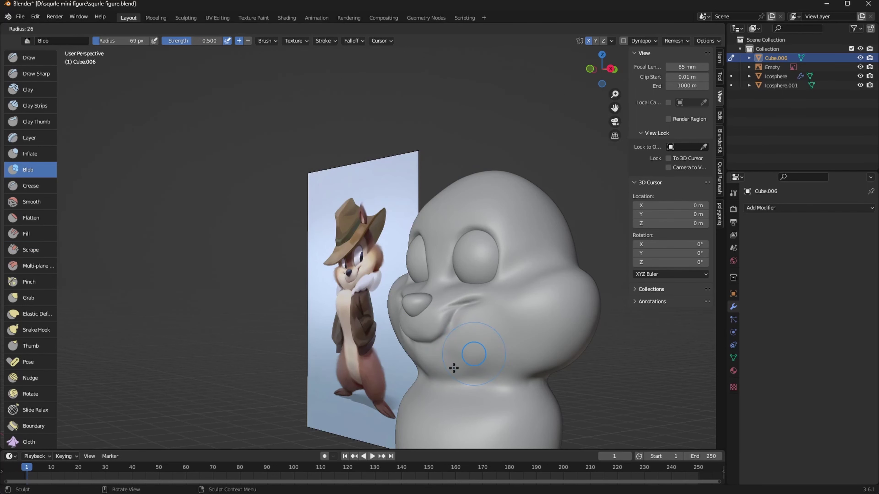
left_click(454, 368)
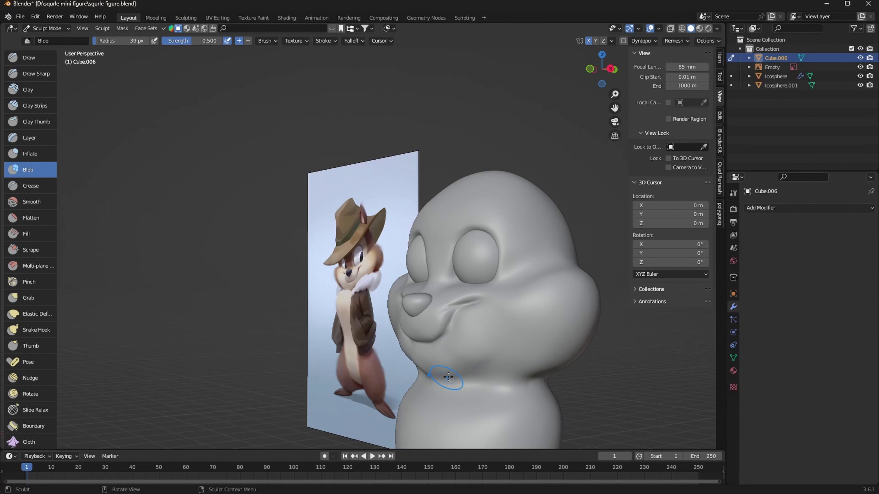
mouse_move(449, 378)
left_mouse_down()
mouse_move(452, 368)
mouse_move(482, 360)
left_mouse_up()
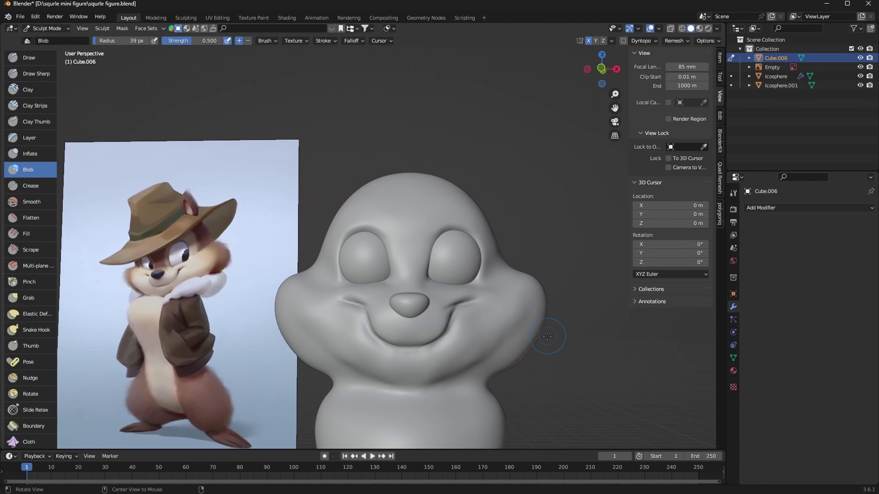
key("g")
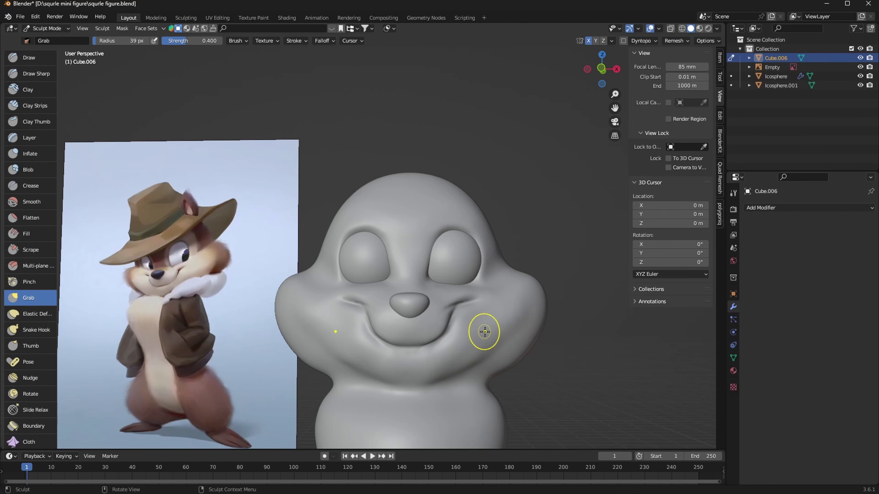
Step: Enlarge the Grab brush radius and work the cheeks from side and front views
mouse_move(486, 315)
middle_mouse_down()
mouse_move(439, 340)
mouse_move(538, 308)
middle_mouse_up()
scroll(538, 308, "down", 2)
key("f")
left_click(499, 343)
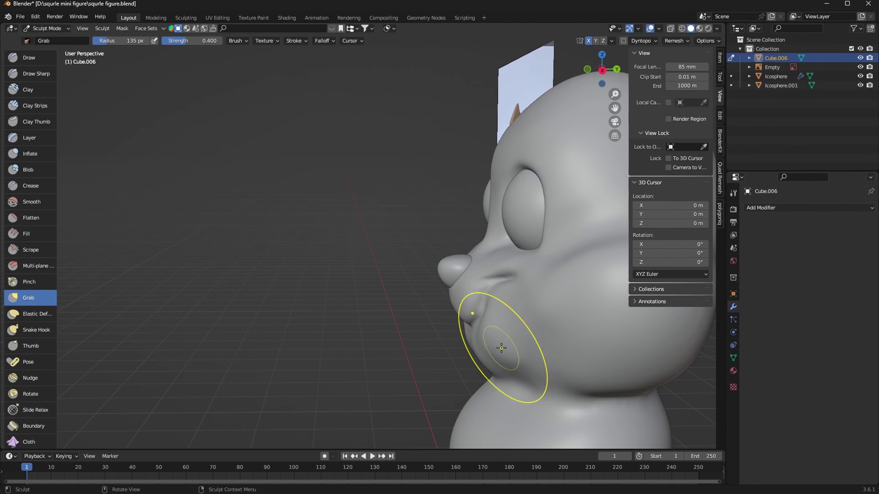
middle_click_drag(455, 338, 483, 338)
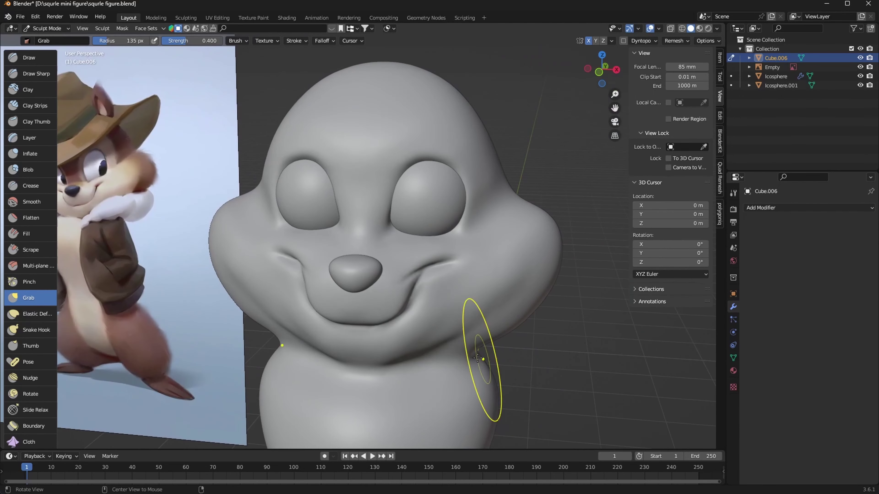
middle_click_drag(426, 370, 468, 320)
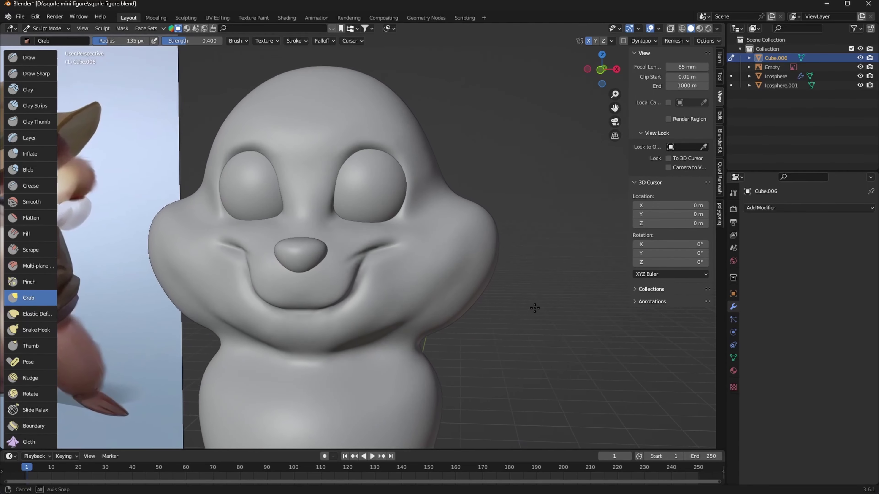
mouse_move(380, 317)
middle_mouse_down()
mouse_move(519, 304)
mouse_move(506, 315)
mouse_move(401, 303)
mouse_move(402, 287)
middle_mouse_up()
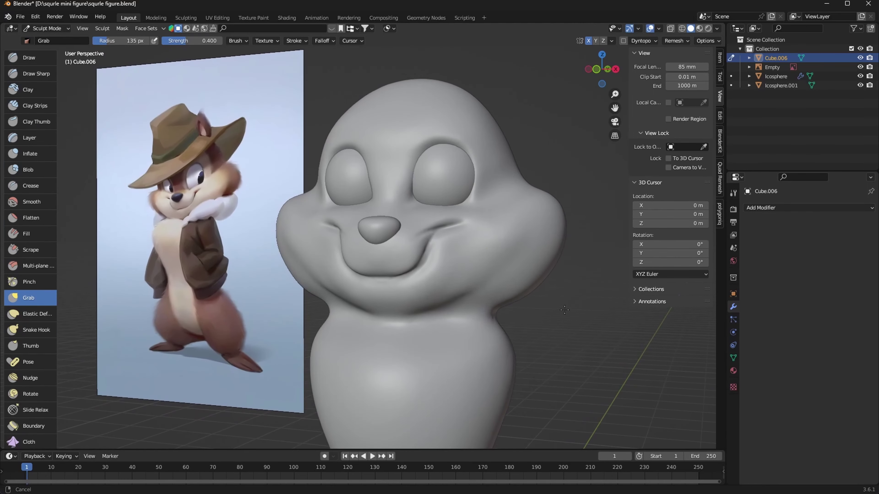
Step: Carve a smile crease with a smaller Draw brush, then Grab-reshape beside the eye socket
key("x")
key("f")
left_click_drag(349, 279, 405, 280)
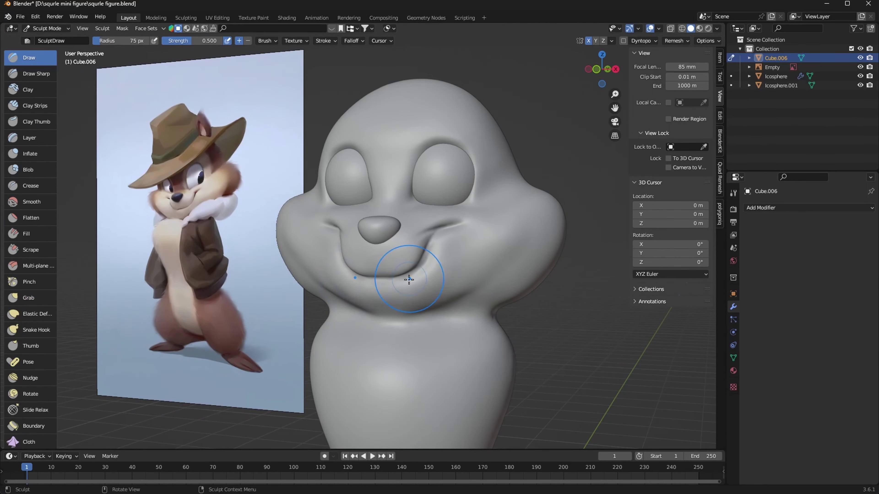
mouse_move(455, 300)
middle_mouse_down()
mouse_move(432, 338)
mouse_move(463, 337)
mouse_move(493, 353)
mouse_move(457, 293)
mouse_move(431, 344)
mouse_move(495, 337)
mouse_move(479, 308)
mouse_move(502, 289)
middle_mouse_up()
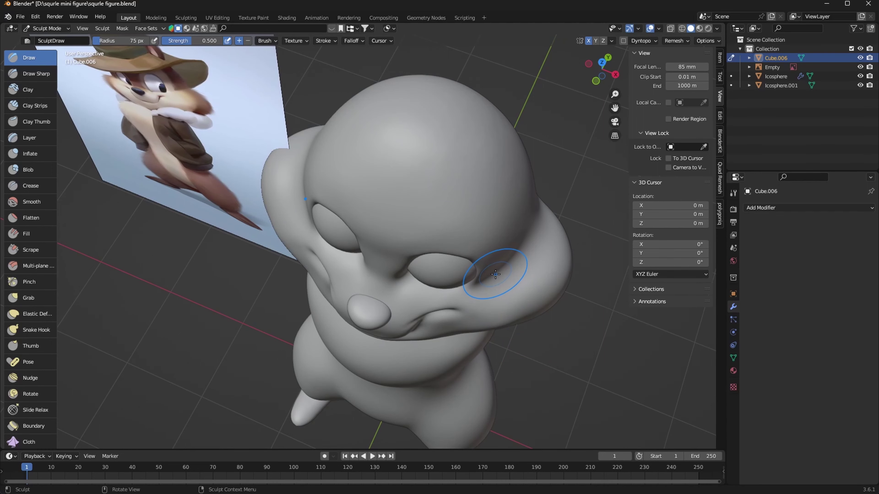
key("g")
mouse_move(511, 263)
left_mouse_down()
mouse_move(471, 274)
mouse_move(486, 275)
left_mouse_up()
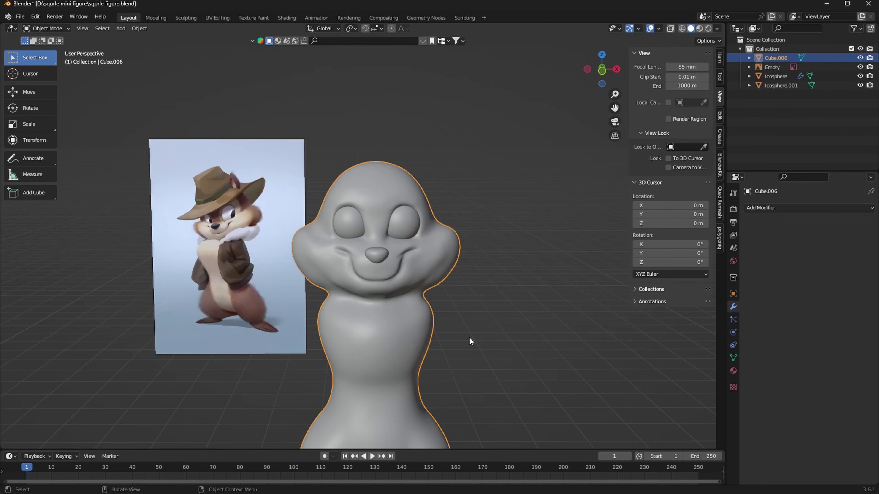
Step: Add a NURBS path in front view and raise it to chest height
middle_click_drag(469, 337, 505, 310, "shift")
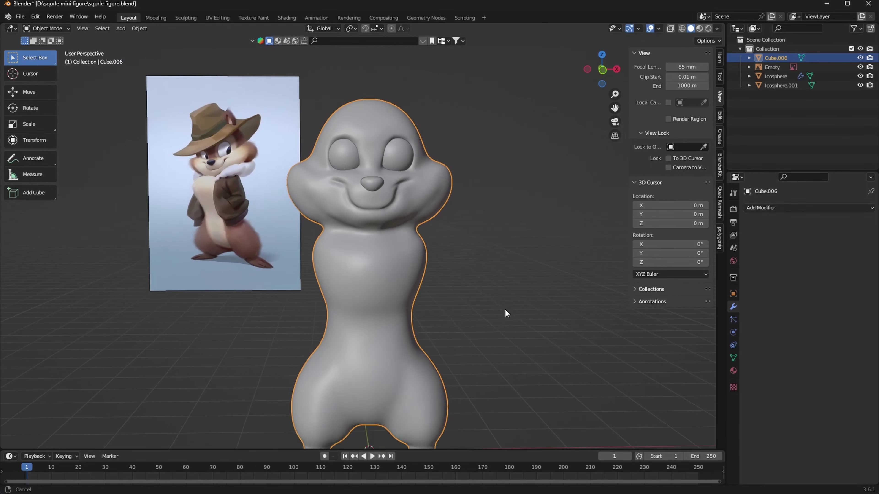
scroll(505, 309, "down", 1)
left_click(602, 70)
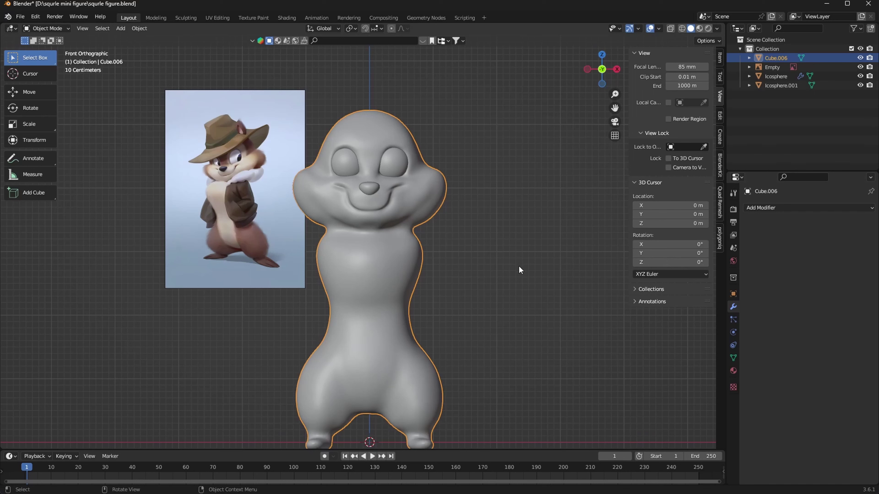
key("shift+a")
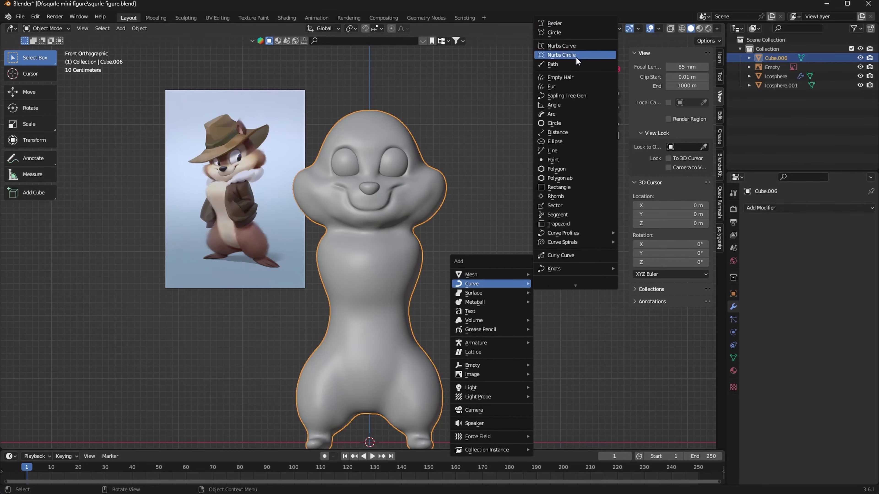
left_click(576, 63)
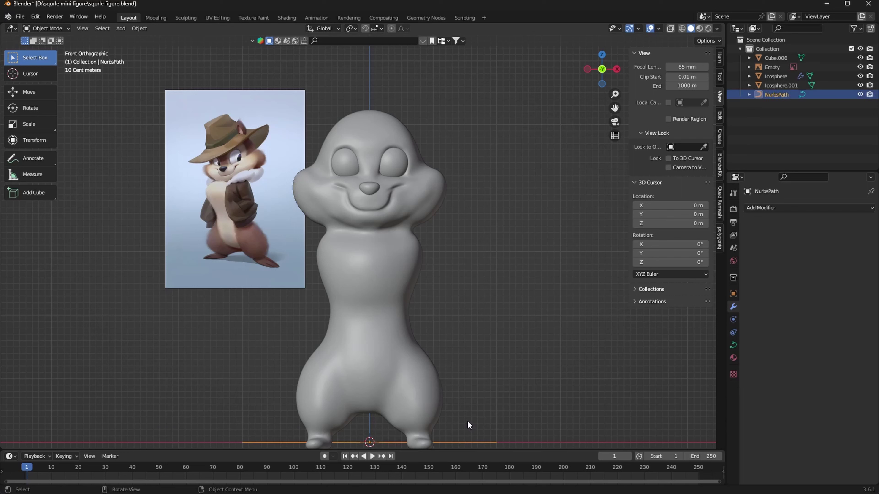
key("g")
key("z")
left_click(474, 241)
Step: Delete the path's left three points and move the remaining end point to the shoulder
key("Tab")
left_click_drag(170, 229, 403, 311)
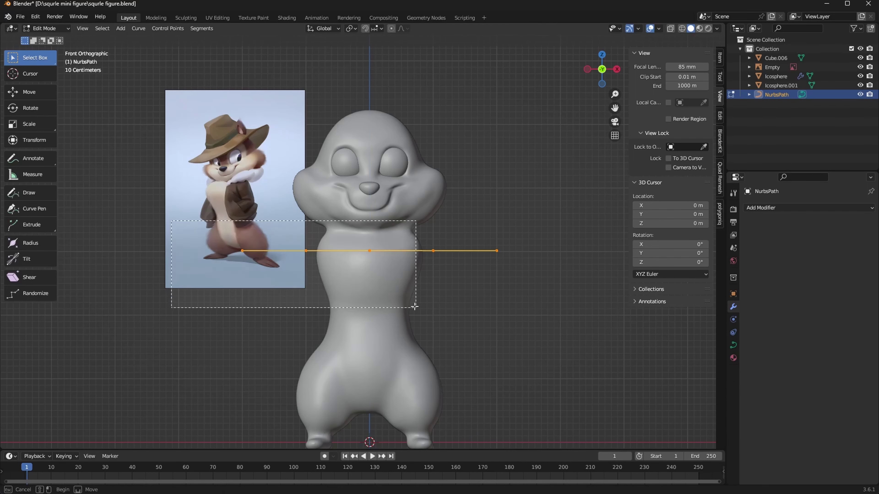
key("x")
left_click(394, 310)
left_click(433, 264)
key("g")
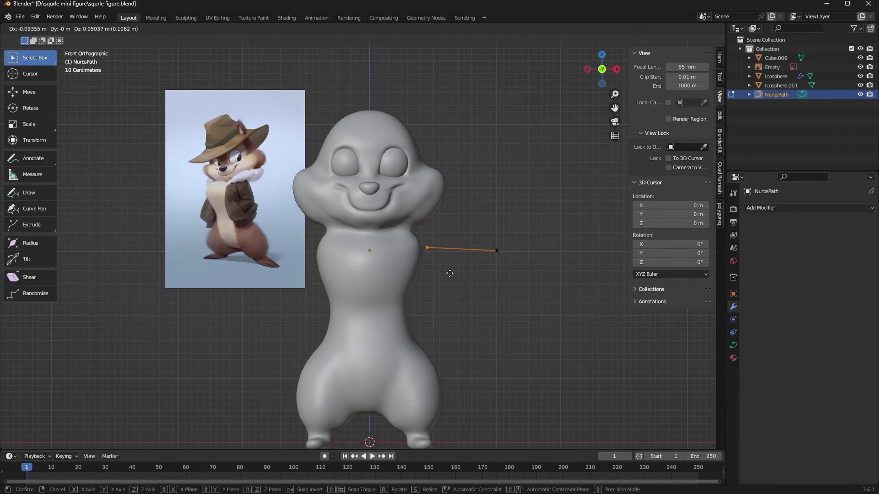
left_click(440, 267)
Step: In top view, extrude a new curve point forward and outward
left_click_drag(597, 81, 608, 71)
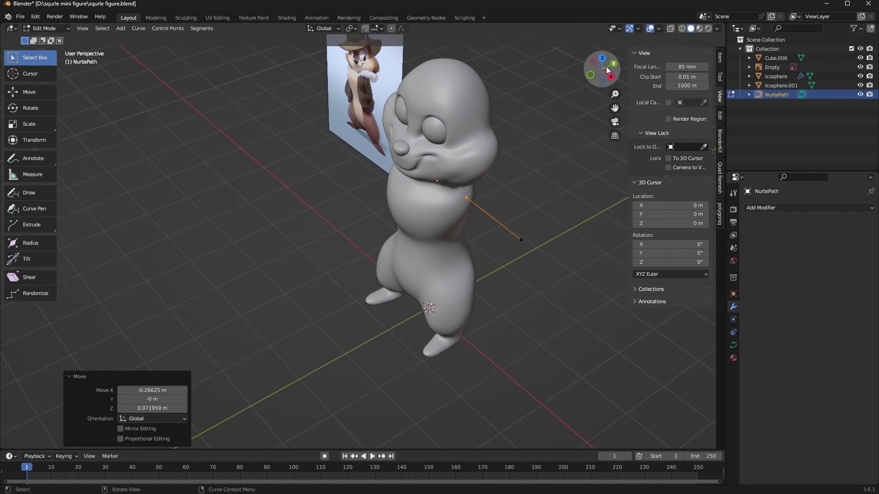
left_click(603, 58)
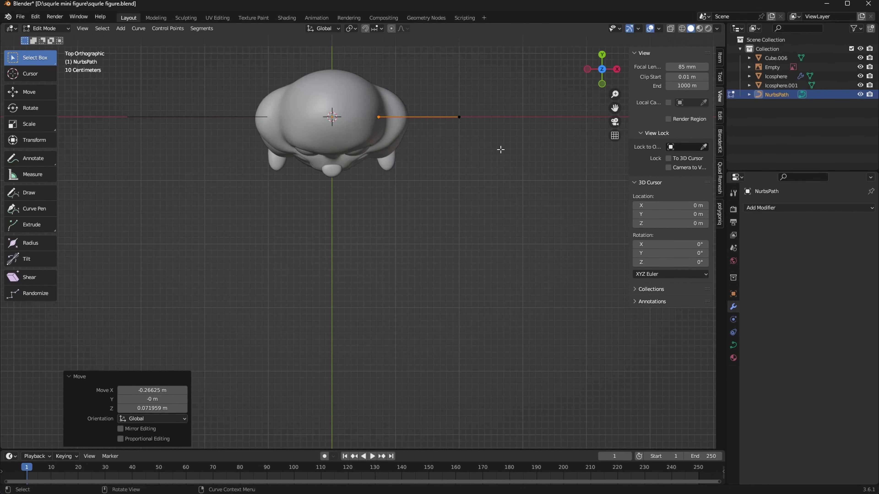
key("e")
left_click(516, 237)
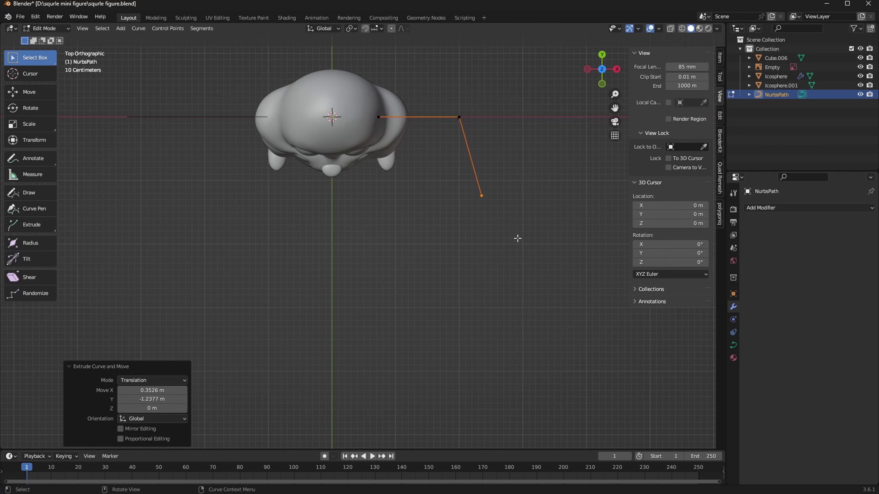
Step: In front view, reposition two of the curve's points to bend the path
mouse_move(516, 238)
middle_mouse_down()
mouse_move(514, 188)
mouse_move(512, 198)
mouse_move(602, 78)
middle_mouse_up()
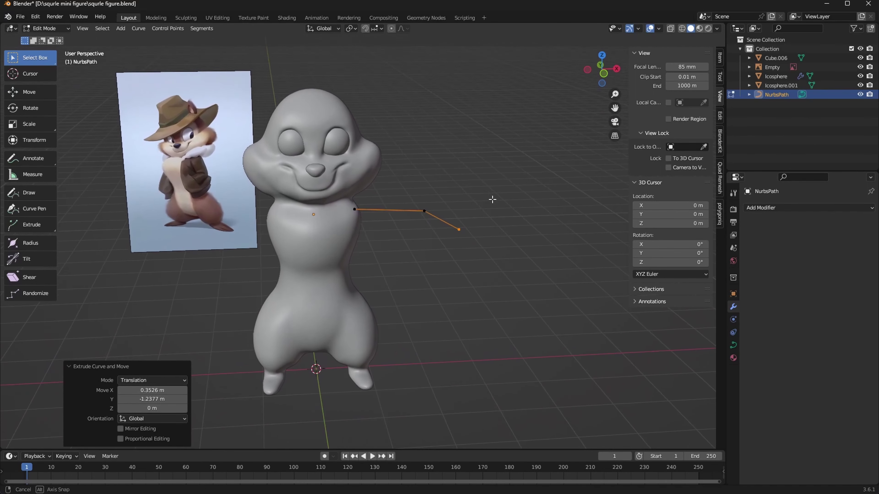
left_click(604, 73)
key("g")
left_click(468, 243)
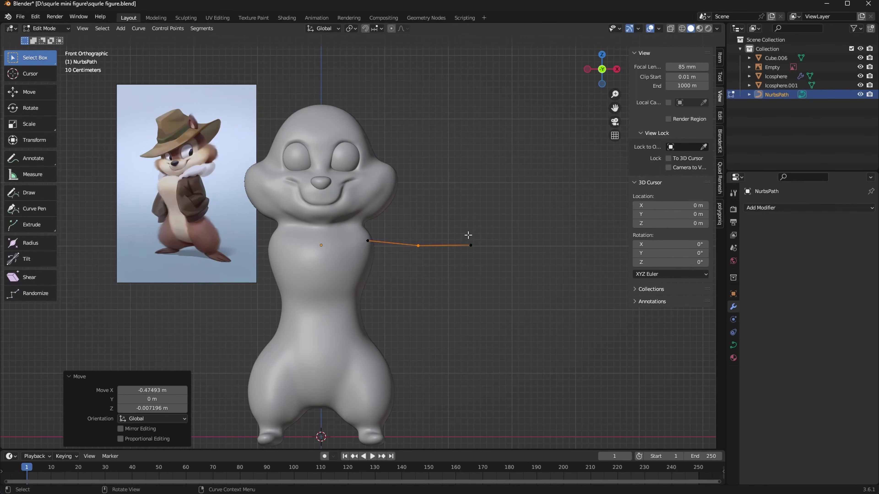
key("g")
left_click(467, 281)
Step: In right side view, move the curve tip into place
mouse_move(459, 308)
middle_mouse_down()
mouse_move(349, 355)
mouse_move(373, 298)
middle_mouse_up()
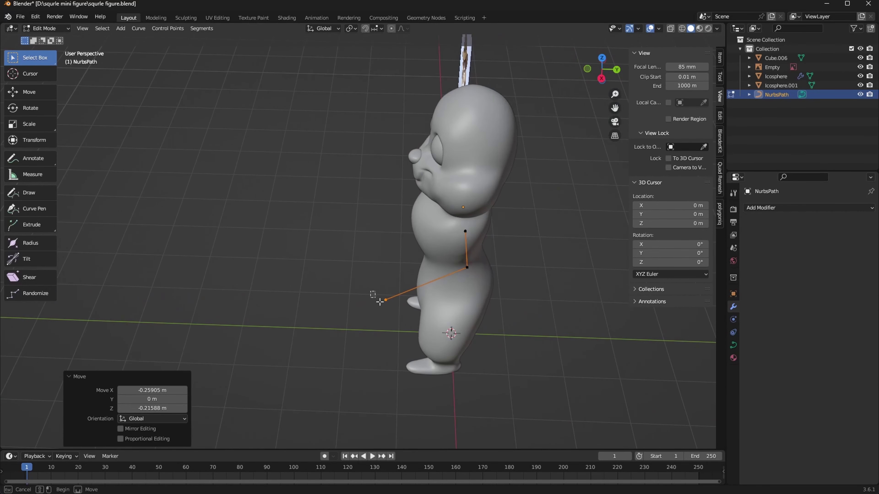
left_click(601, 79)
key("g")
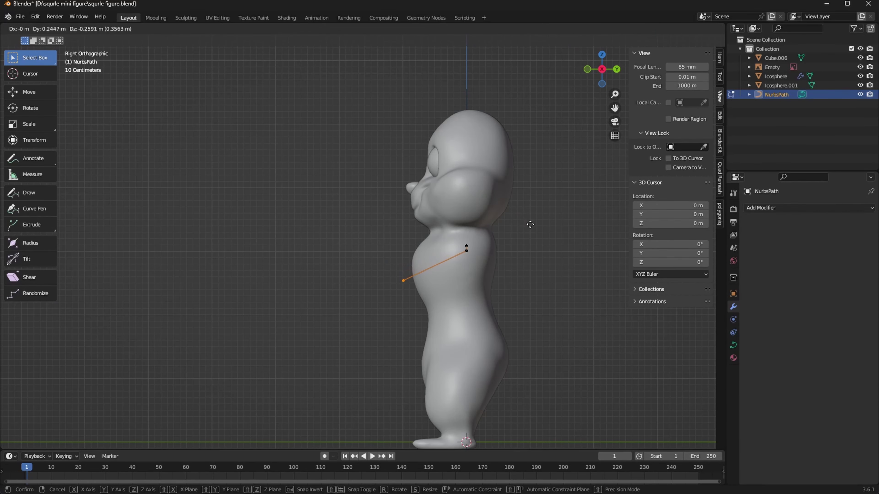
left_click(472, 276)
mouse_move(472, 277)
middle_mouse_down()
mouse_move(482, 323)
mouse_move(468, 336)
mouse_move(472, 308)
middle_mouse_up()
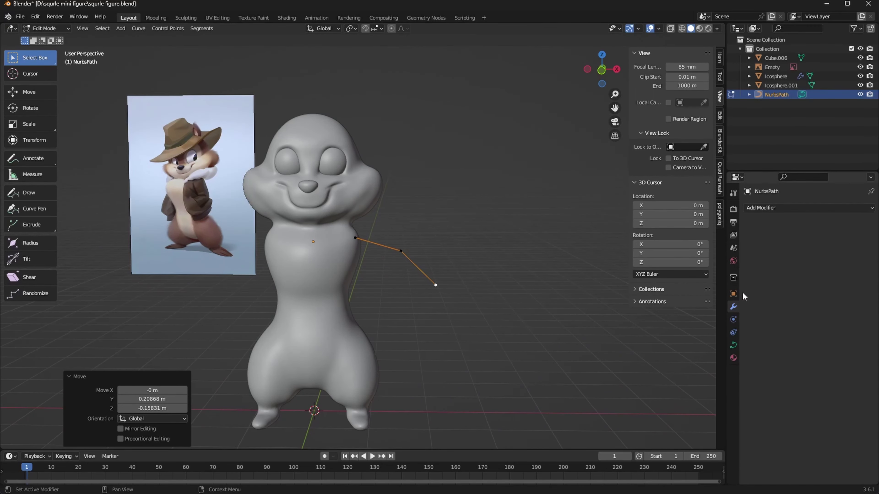
Step: Give the curve a 0.15 m round bevel with filled end caps
left_click(733, 345)
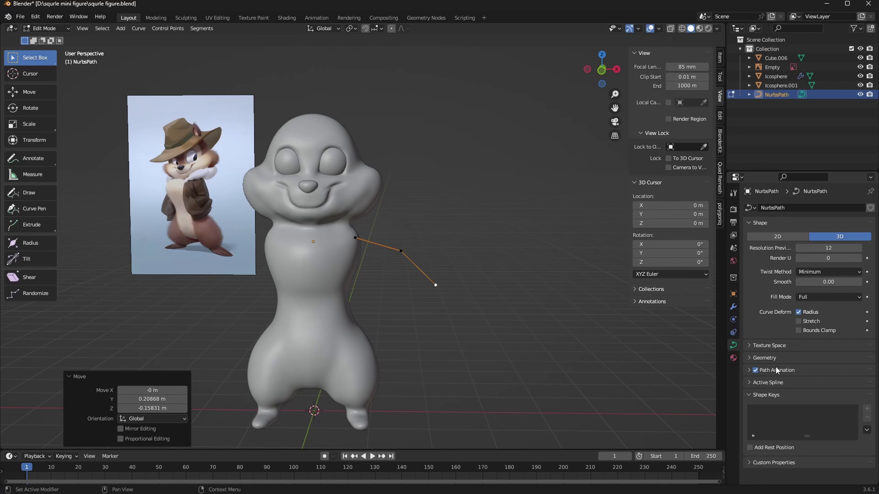
left_click(765, 358)
scroll(795, 381, "down", 2)
scroll(813, 385, "down", 3)
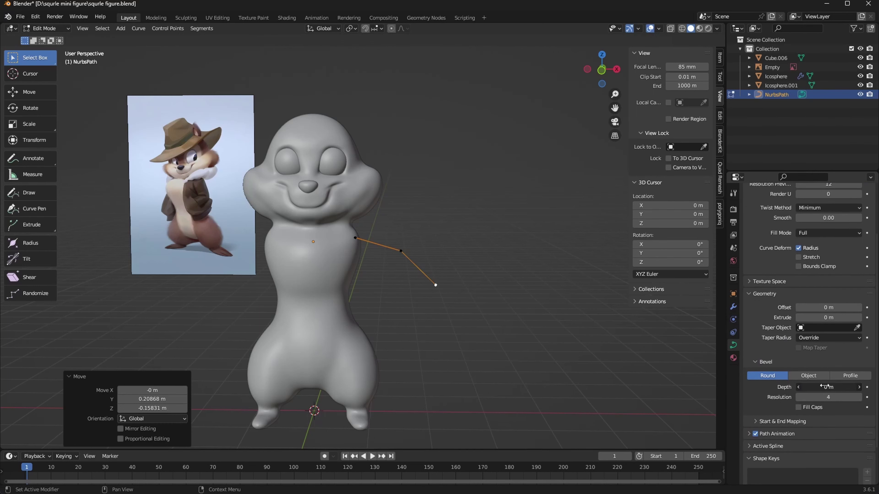
left_click_drag(826, 386, 845, 387)
left_click(798, 407)
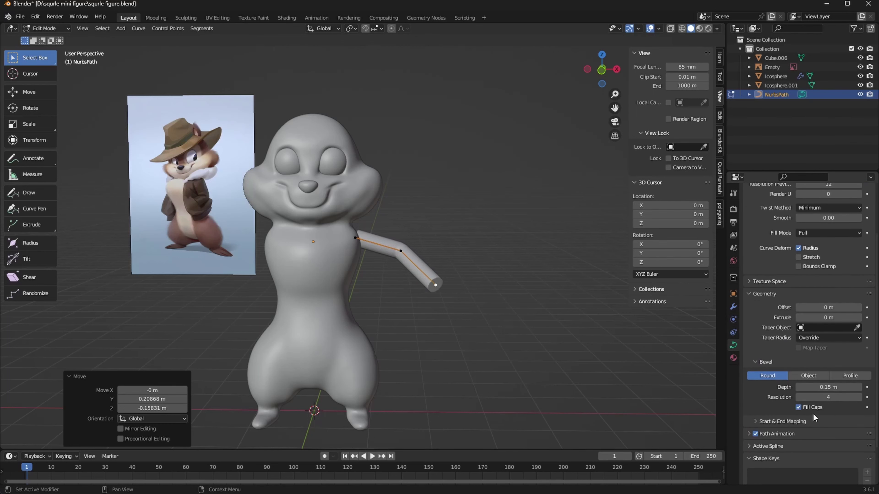
Step: Move the shoulder point and adjust the tube thickness at the tip with Alt+S
left_click(386, 273)
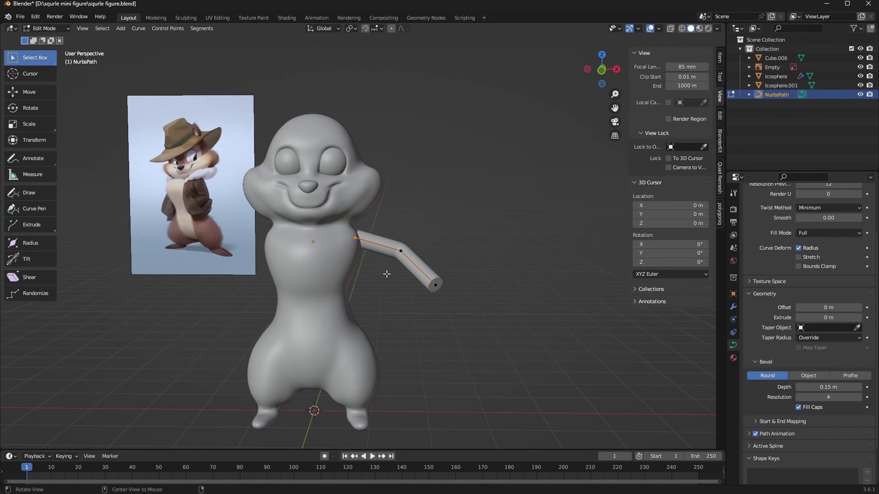
key("g")
left_click(398, 280)
left_click(374, 243)
key("g")
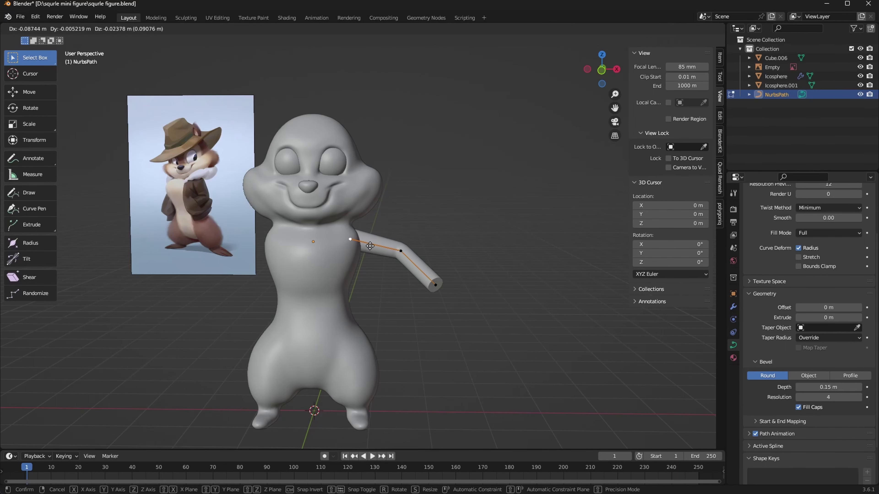
left_click(370, 245)
left_click(423, 262)
key("alt+s")
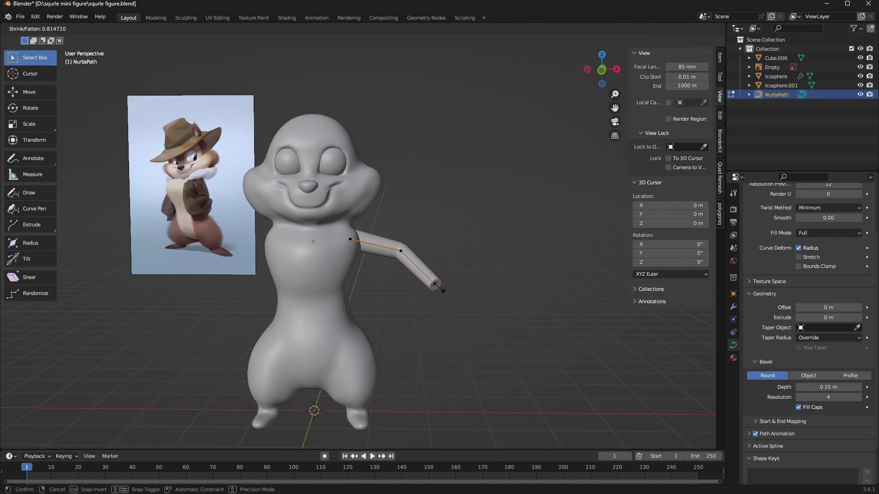
left_click(446, 289)
Step: From top and perspective views, reposition the tip and middle arm points outward
middle_click_drag(470, 336, 548, 343, "alt")
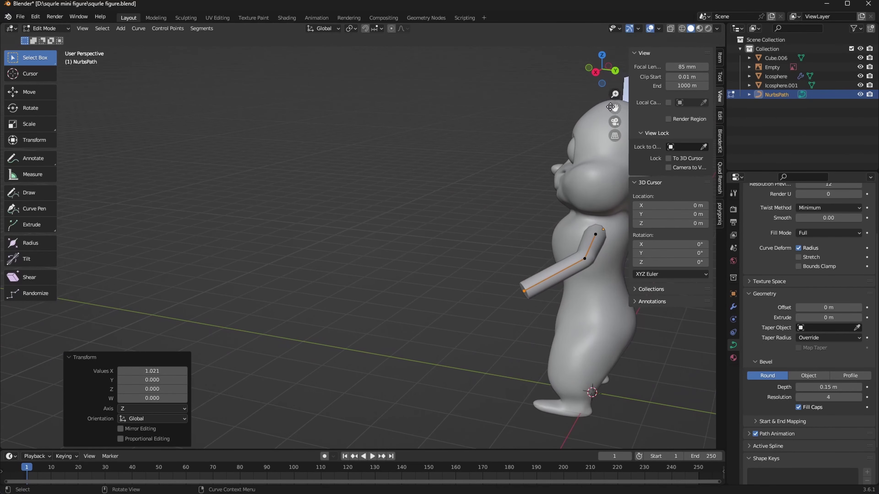
key("g")
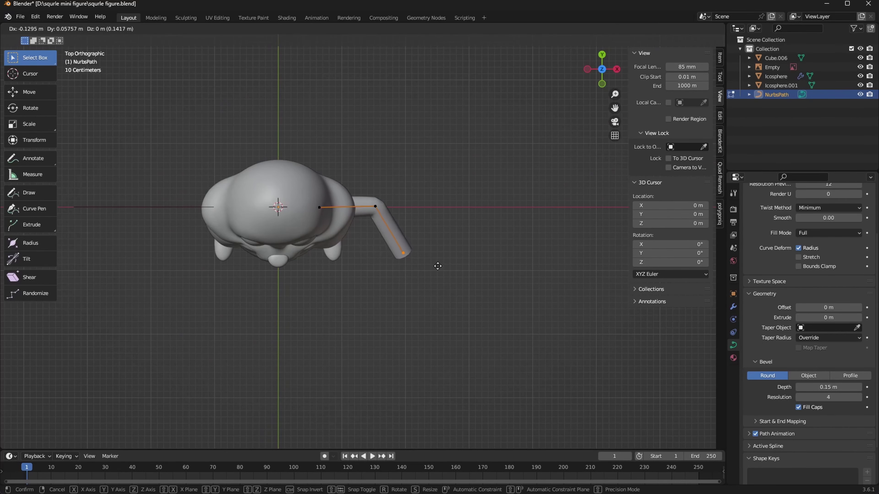
left_click(403, 260)
mouse_move(455, 304)
middle_mouse_down()
mouse_move(467, 222)
mouse_move(410, 278)
mouse_move(380, 252)
mouse_move(559, 125)
middle_mouse_up()
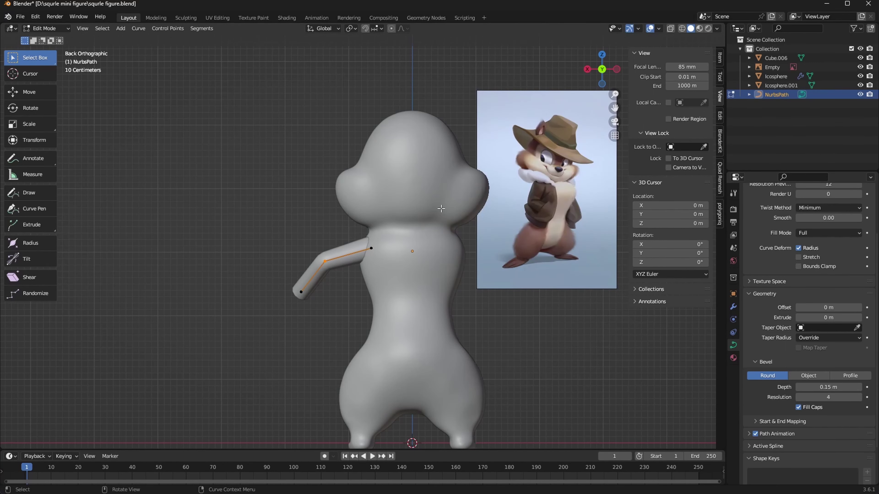
key("g")
left_click(382, 256)
left_click(301, 292)
key("g")
left_click(321, 324)
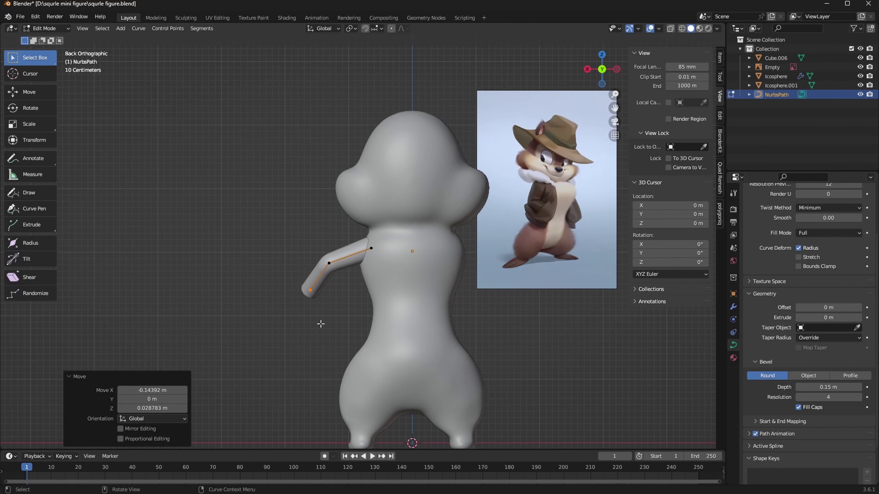
Step: In front view, move the arm's control points and tip into place
mouse_move(325, 357)
middle_mouse_down()
mouse_move(530, 299)
mouse_move(477, 308)
mouse_move(453, 282)
middle_mouse_up()
left_click(602, 70)
key("g")
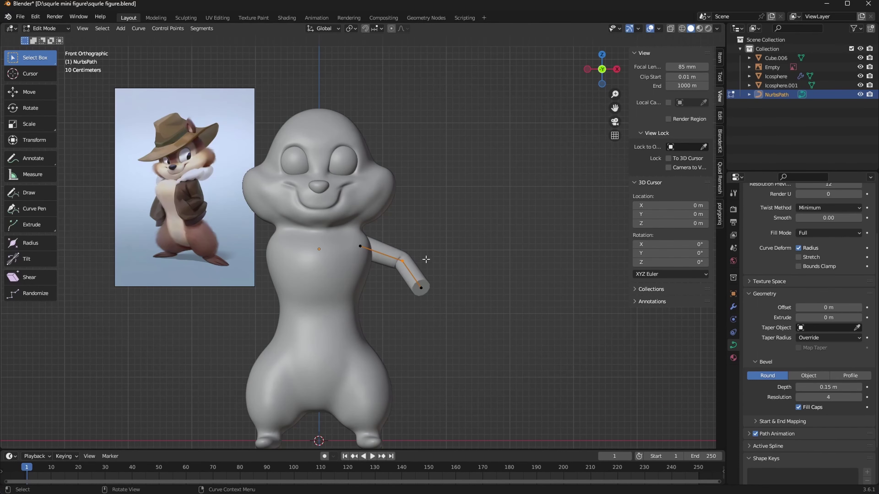
left_click(420, 263)
key("g")
left_click(426, 301)
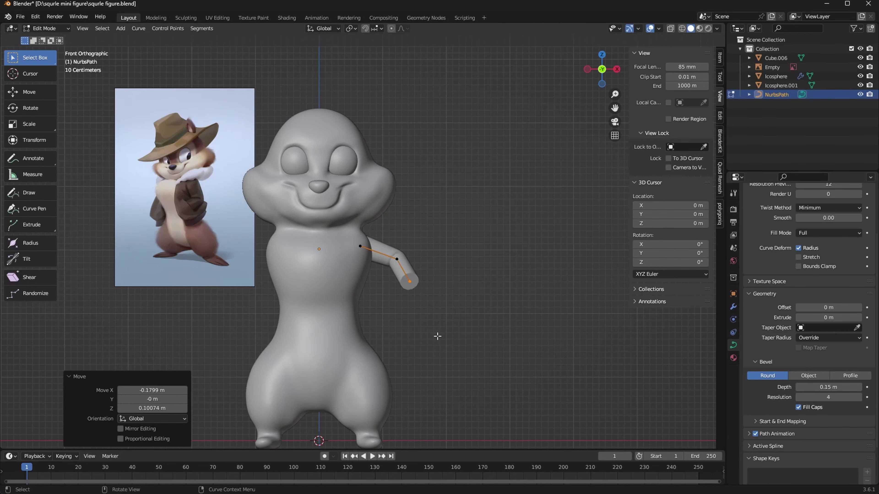
Step: In side view, move the lower arm point and fatten the upper arm and arm end
middle_click_drag(438, 336, 519, 242)
left_click(613, 70)
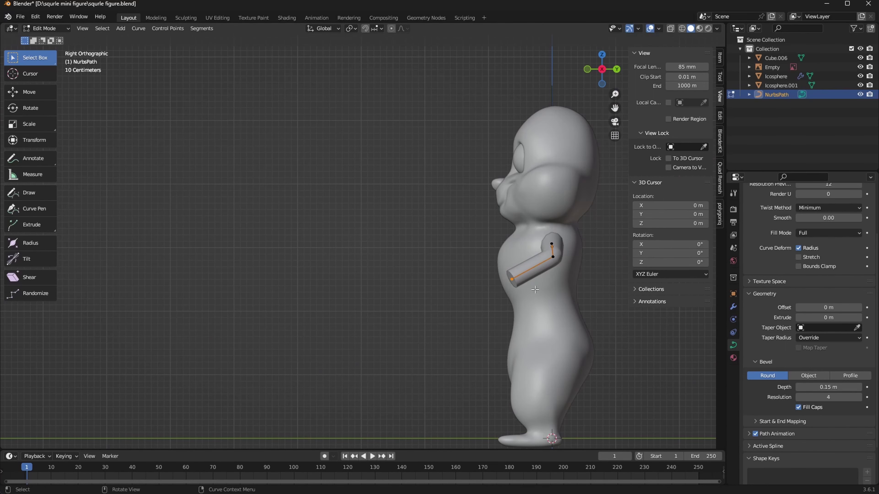
key("g")
left_click(544, 286)
left_click(552, 244)
key("alt+s")
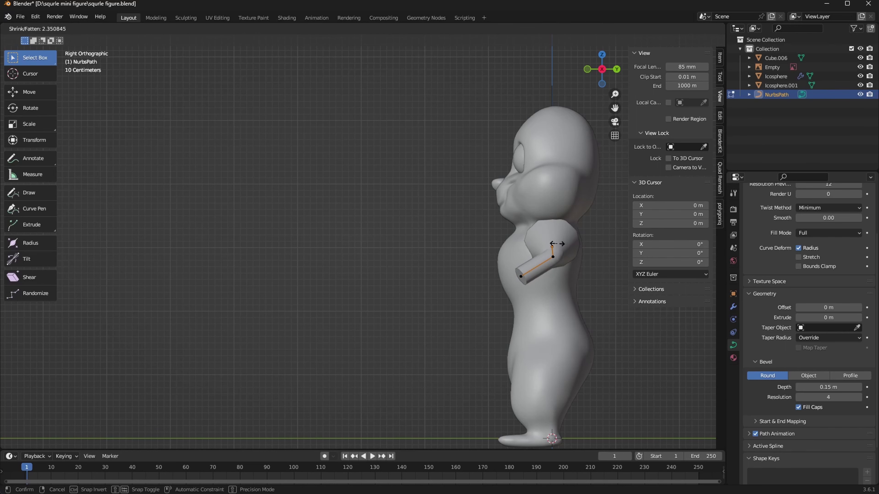
left_click(557, 244)
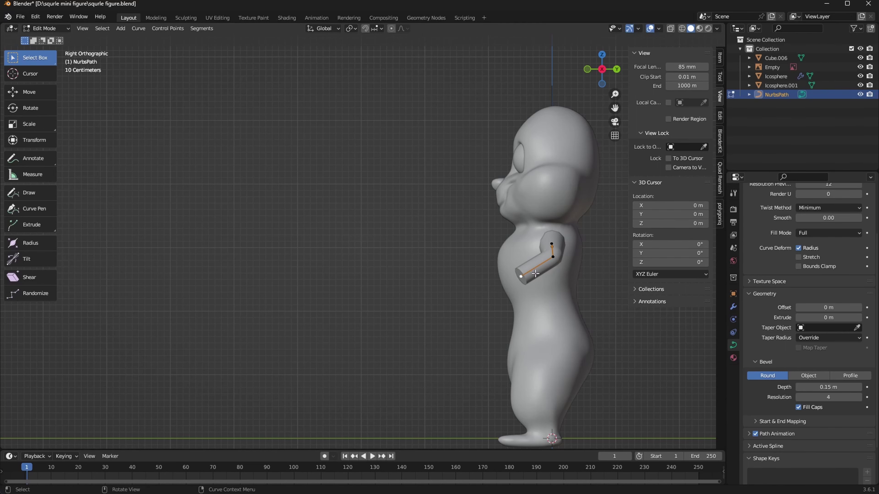
key("alt+s")
left_click(536, 274)
Step: From the back view, adjust the arm's points, end point and middle point
mouse_move(481, 319)
middle_mouse_down()
mouse_move(544, 301)
mouse_move(529, 300)
middle_mouse_up()
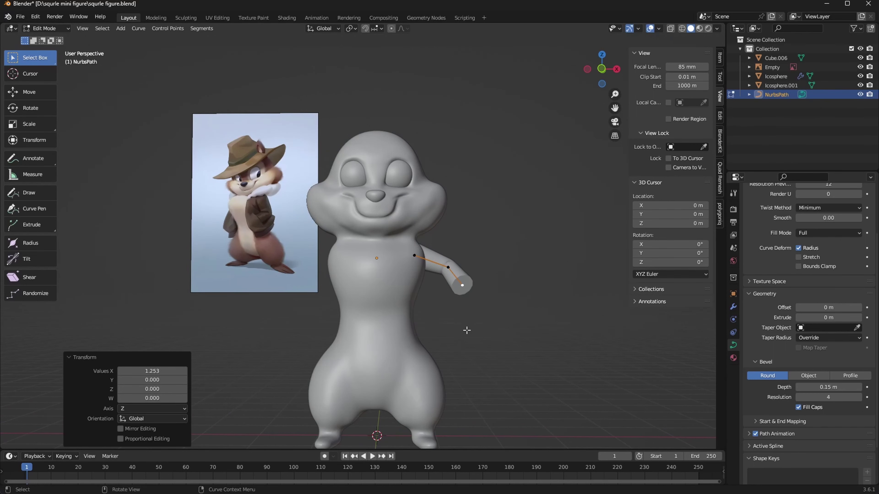
mouse_move(475, 340)
middle_mouse_down()
mouse_move(364, 383)
mouse_move(471, 361)
mouse_move(444, 366)
middle_mouse_up()
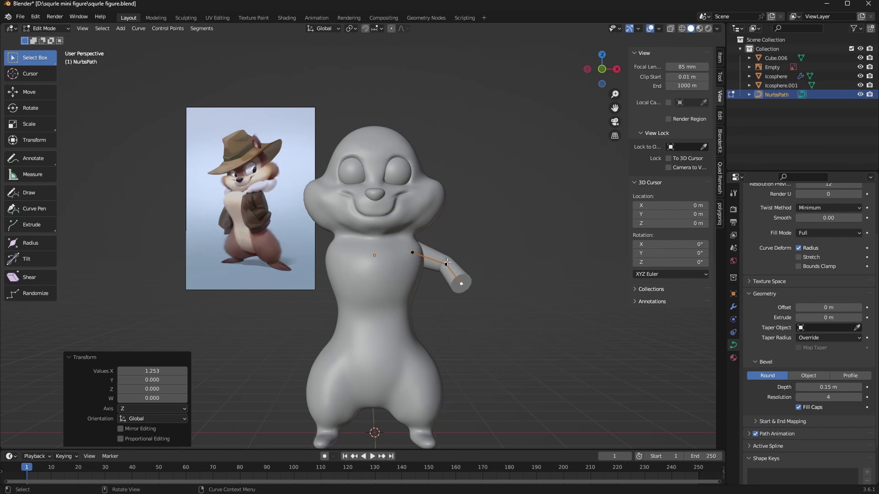
key("ctrl+KP_1")
key("g")
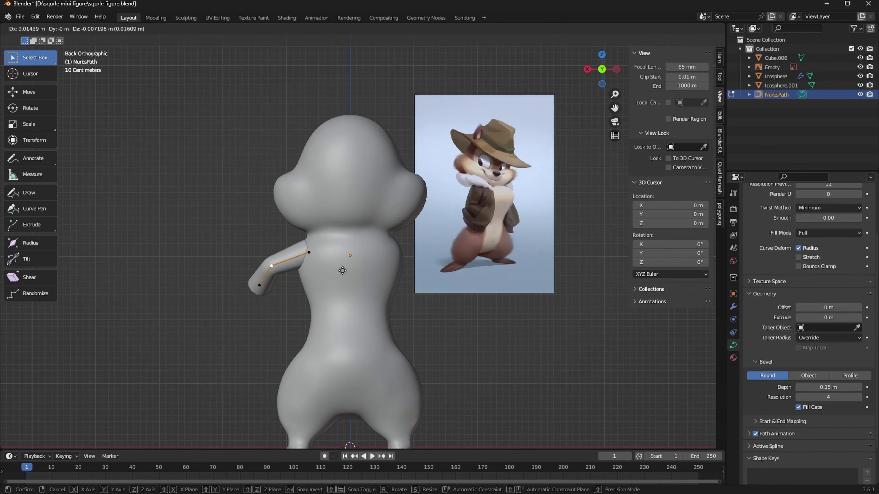
left_click(305, 272)
left_click(259, 285)
key("g")
left_click(271, 263)
left_click_drag(271, 264, 267, 266)
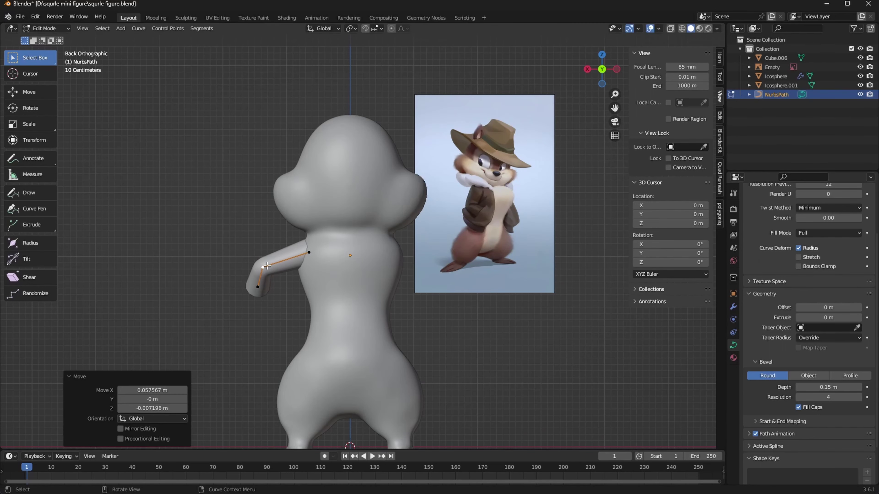
Step: From above, move the middle arm point again
mouse_move(289, 311)
middle_mouse_down()
mouse_move(530, 310)
mouse_move(373, 308)
middle_mouse_up()
key("g")
left_click(417, 325)
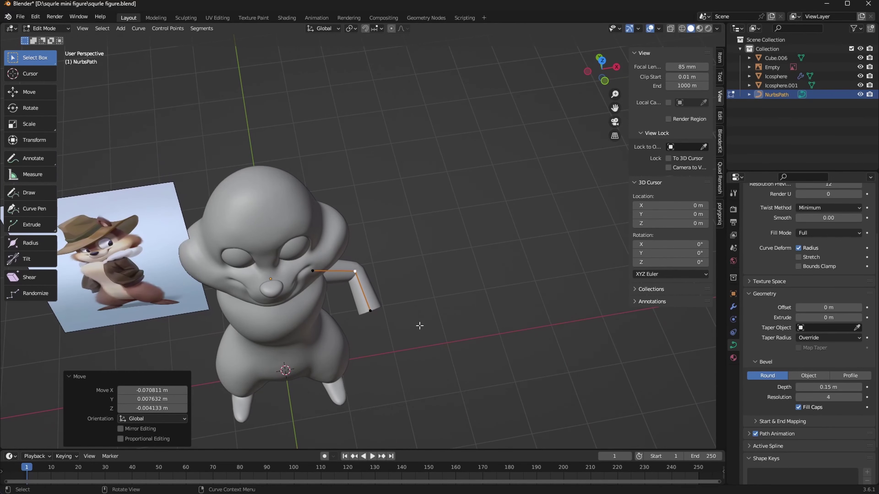
middle_click_drag(418, 325, 423, 276)
Step: Convert the arm curve to a mesh and apply all its transforms
key("Tab")
right_click(359, 291)
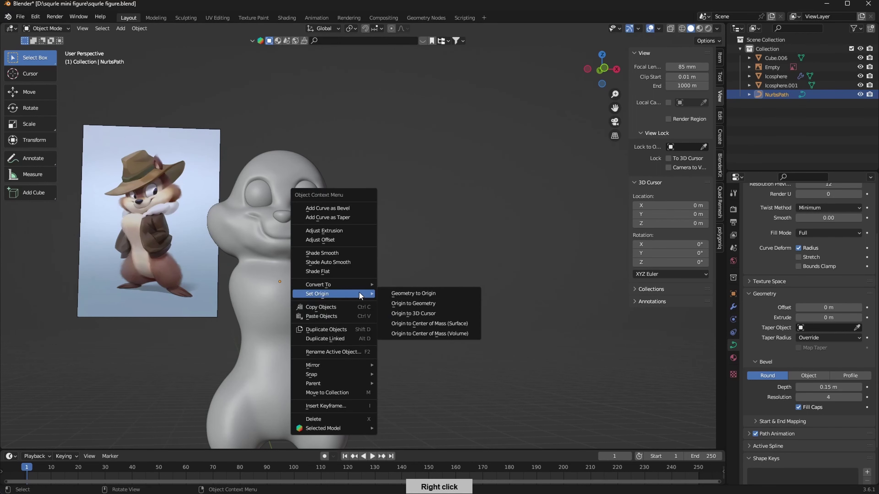
left_click(420, 295)
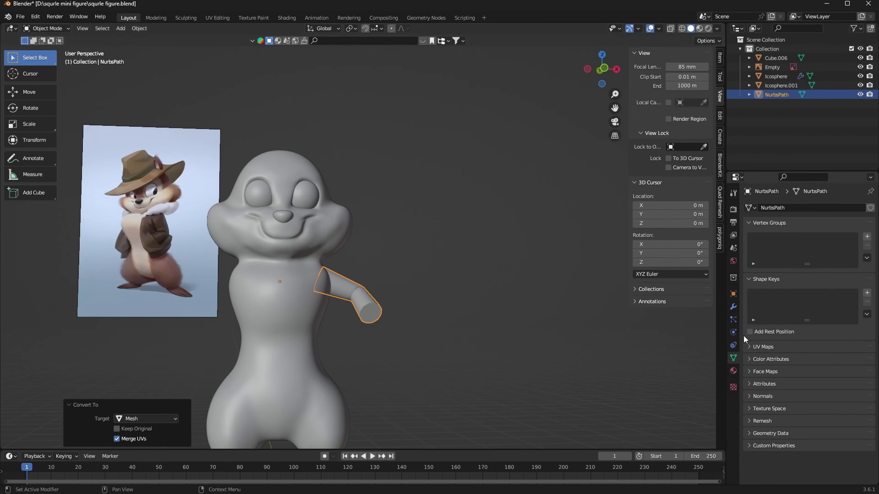
left_click(733, 306)
key("ctrl+a")
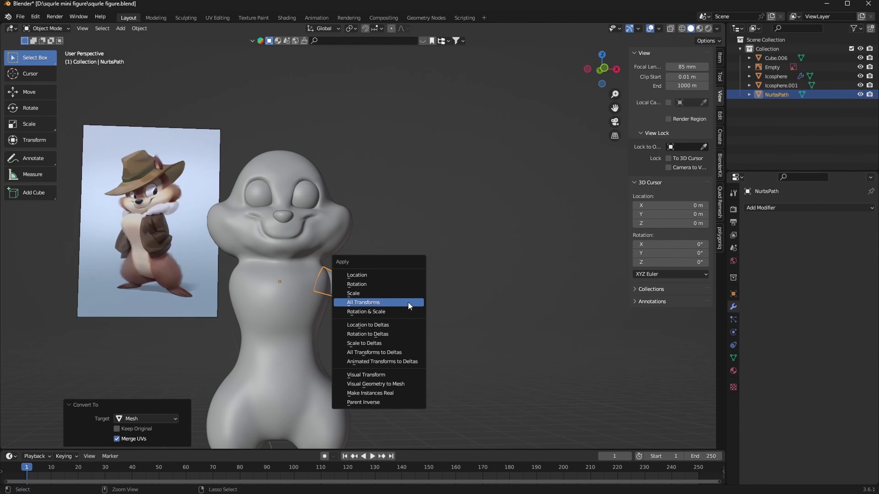
left_click(408, 302)
Step: Add an X-axis Mirror modifier, lower the arms 0.068 m, and apply the mirror
left_click(778, 208)
left_click(696, 314)
mouse_move(544, 351)
middle_mouse_down()
mouse_move(408, 387)
mouse_move(554, 299)
mouse_move(574, 228)
mouse_move(449, 341)
mouse_move(491, 329)
middle_mouse_up()
key("g")
key("z")
left_click(565, 247)
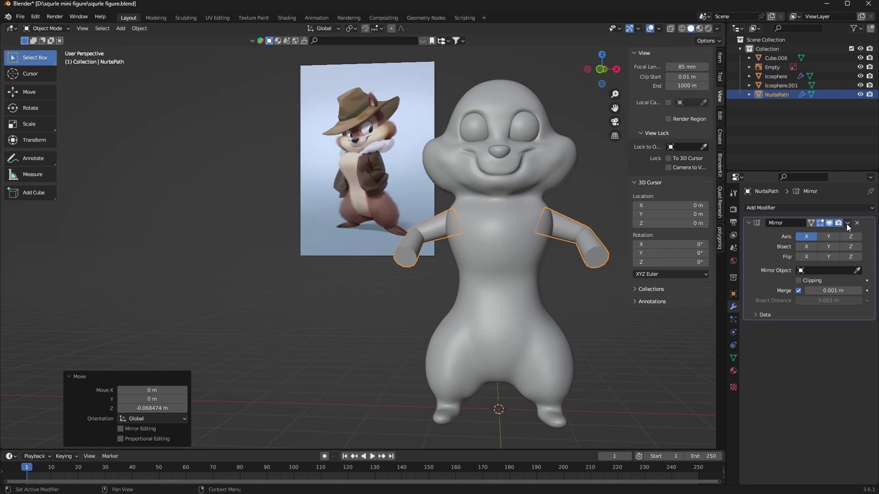
left_click(857, 223)
Step: Join the body and arms with Ctrl+J and frame the squirrel in the Sculpting workspace
left_click(530, 267, "shift")
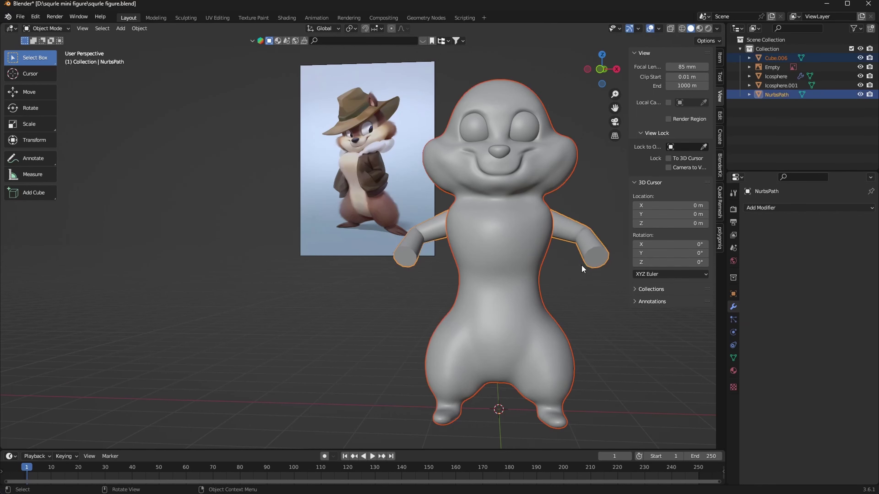
key("ctrl+j")
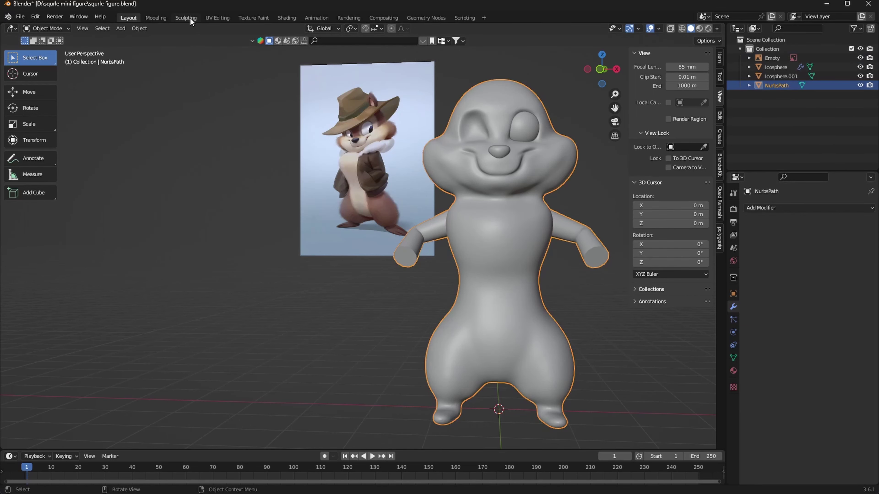
left_click(185, 17)
key("KP_Decimal")
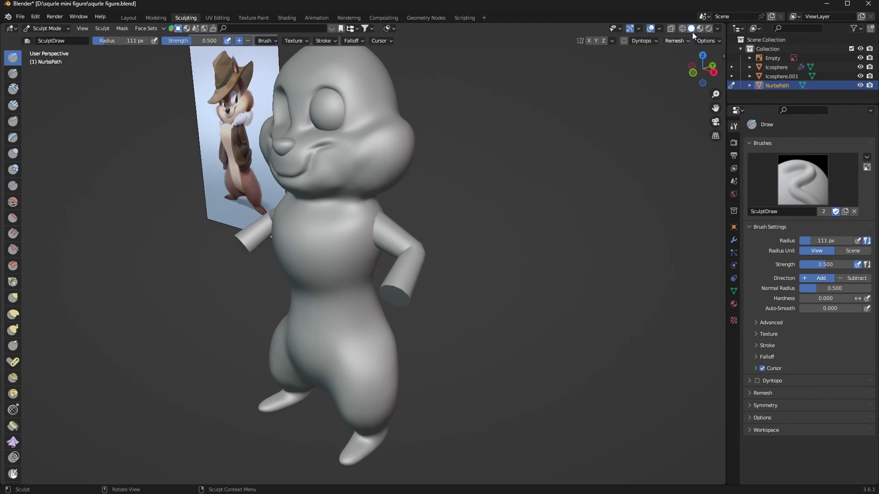
Step: Check the shading, overlay and brush menus, then switch the viewport to wireframe
left_click(718, 28)
left_click(717, 27)
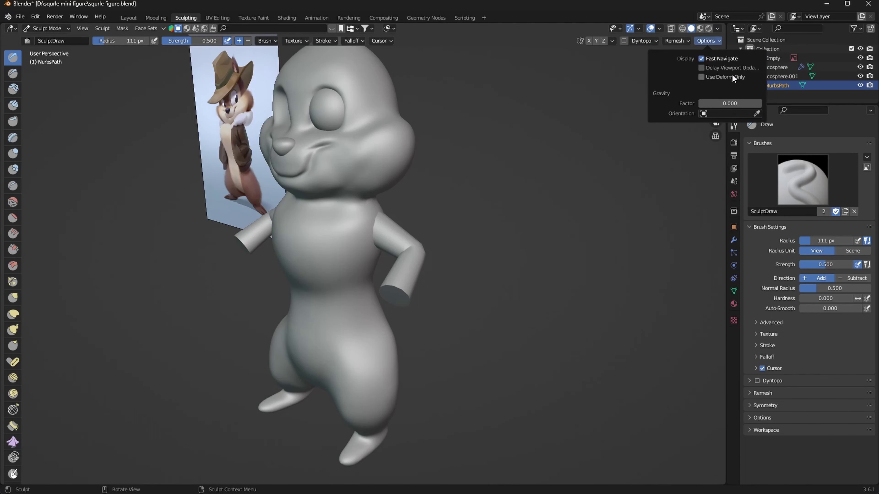
left_click(661, 29)
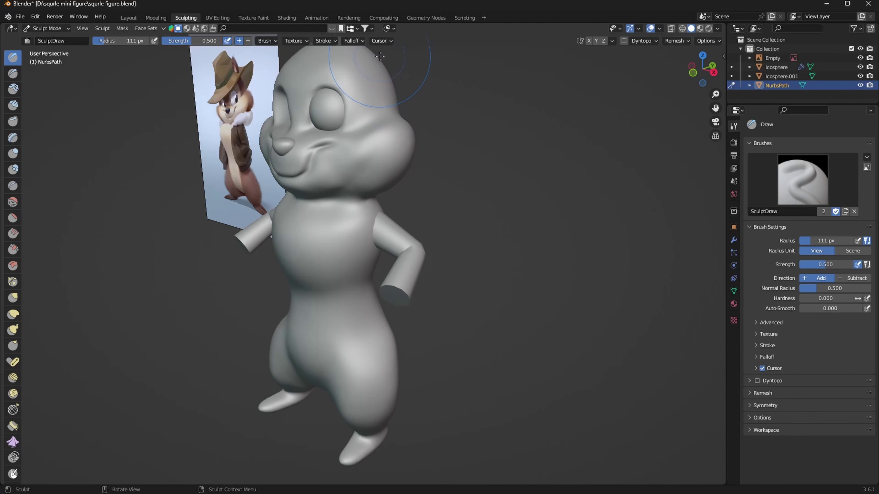
left_click(307, 41)
left_click(682, 28)
Step: Give the selected arms a level-2 Subdivision modifier and apply it
key("ctrl+Tab")
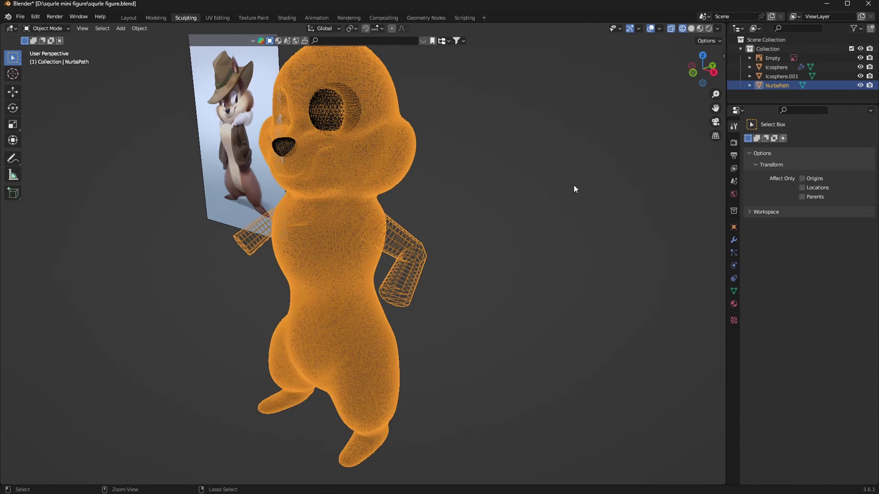
left_click(573, 185)
left_click(426, 258)
left_click(733, 240)
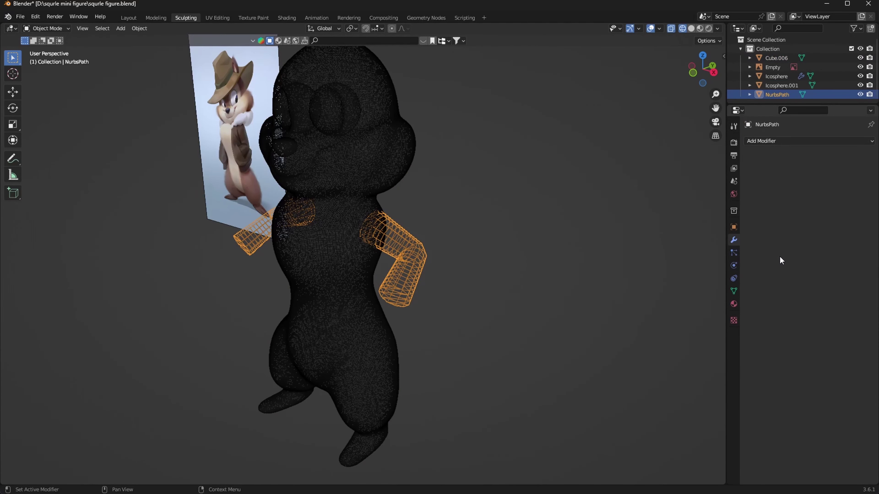
left_click(775, 140)
left_click(684, 308)
left_click(858, 181)
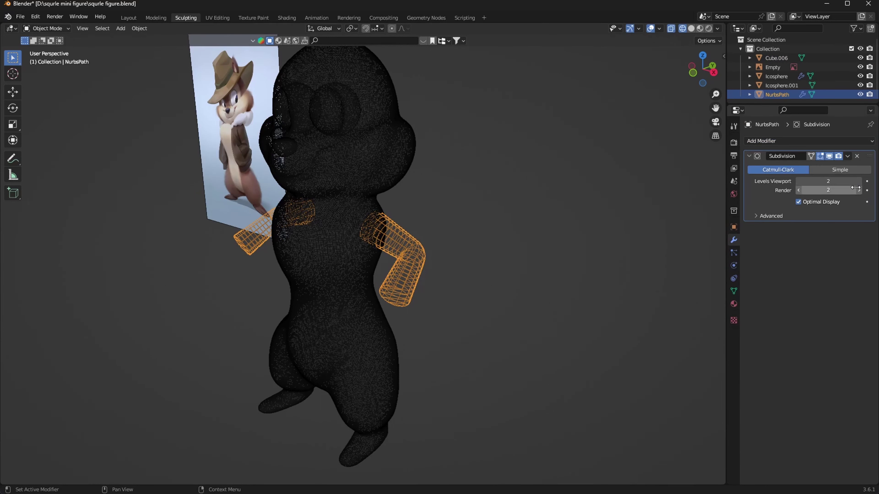
left_click(859, 182)
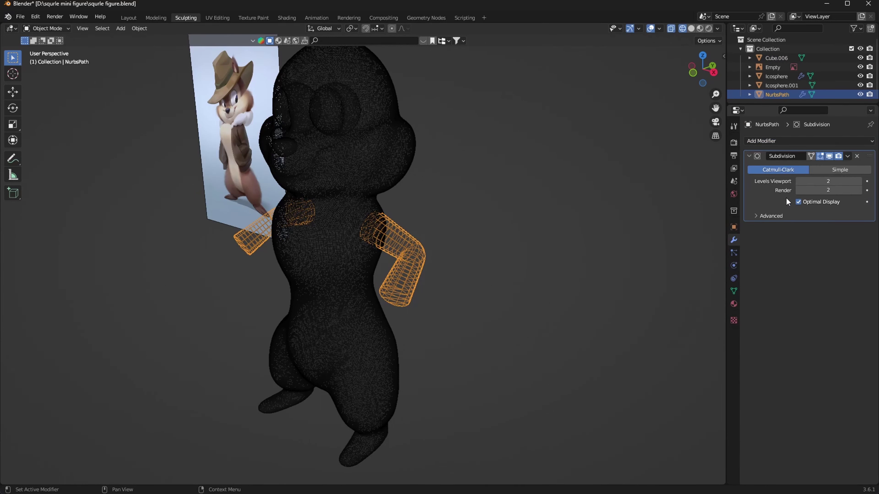
left_click(847, 156)
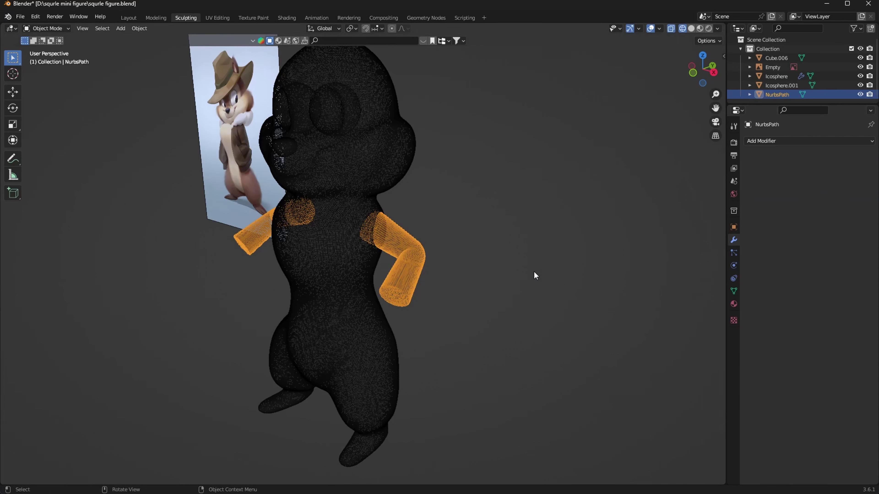
Step: Shade the arms smooth, return to Solid display and join them with the body
right_click(400, 224)
left_click(400, 226)
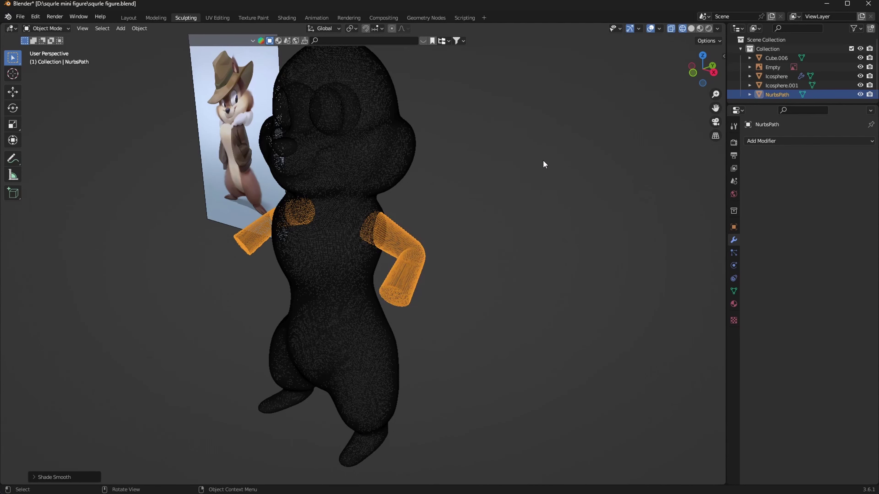
left_click(691, 28)
left_click(367, 263, "shift")
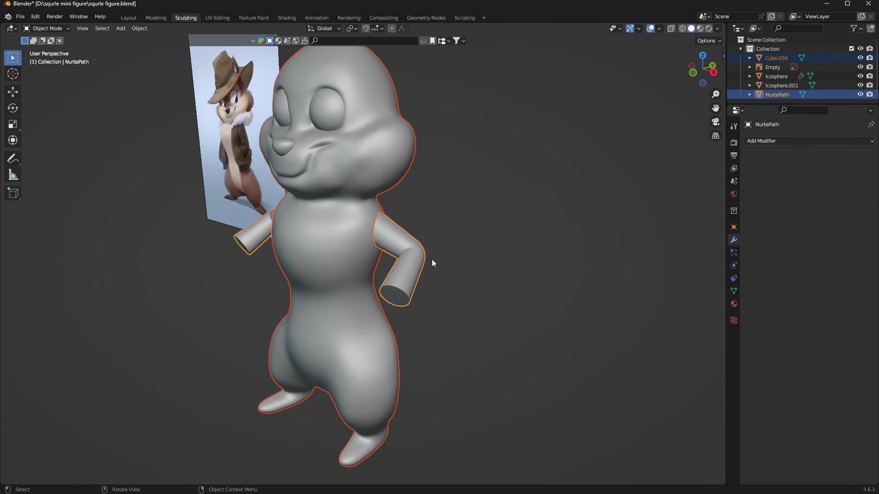
key("ctrl+j")
key("ctrl+Tab")
Step: In Sculpt Mode on the joined squirrel, begin setting the voxel remesh size to 0.0765 m
left_click(518, 303)
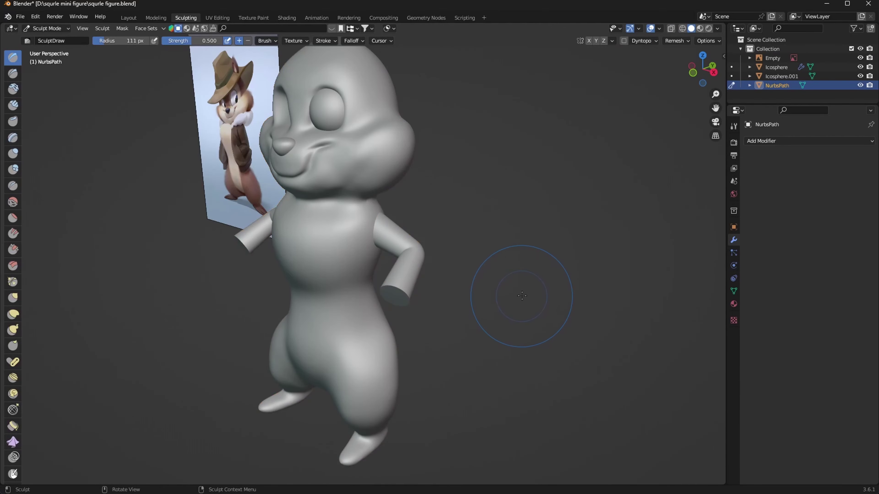
scroll(518, 285, "up", 3)
middle_click_drag(518, 284, 546, 252)
key("r")
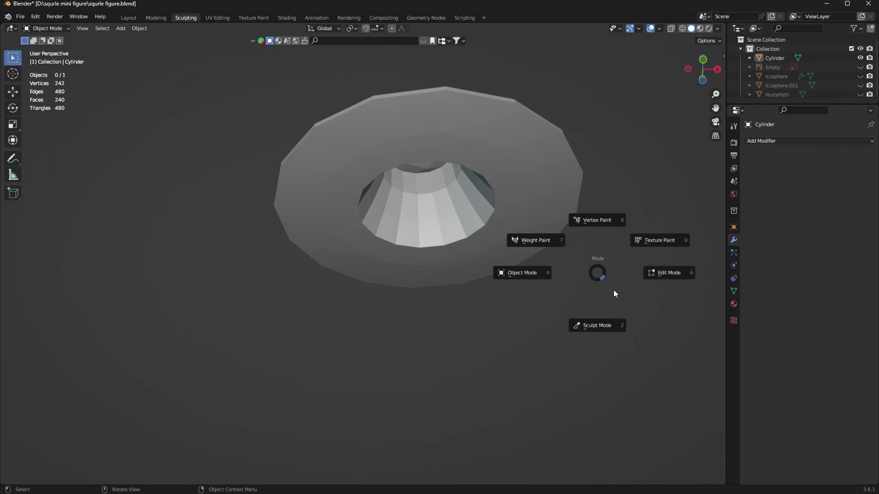
Step: Pick the Grab brush, enlarge its radius and enable X-axis symmetry for sculpting the hat
key("g")
key("f")
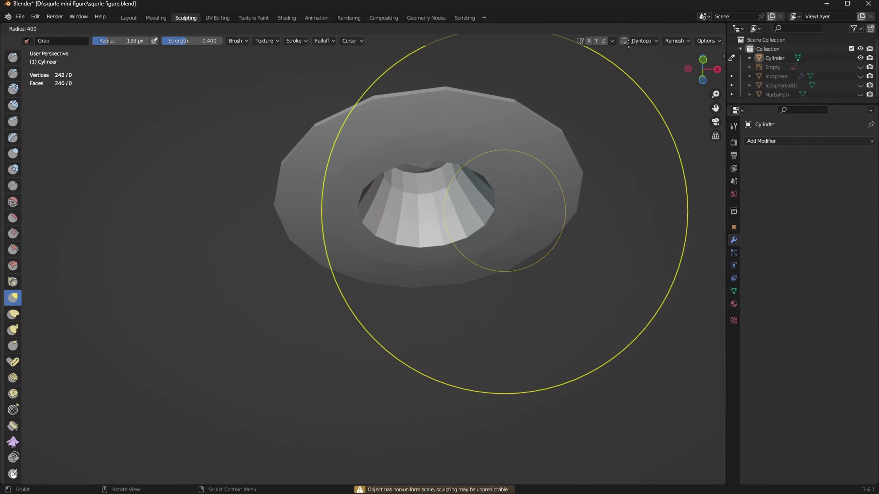
left_click(530, 195)
left_click(589, 40)
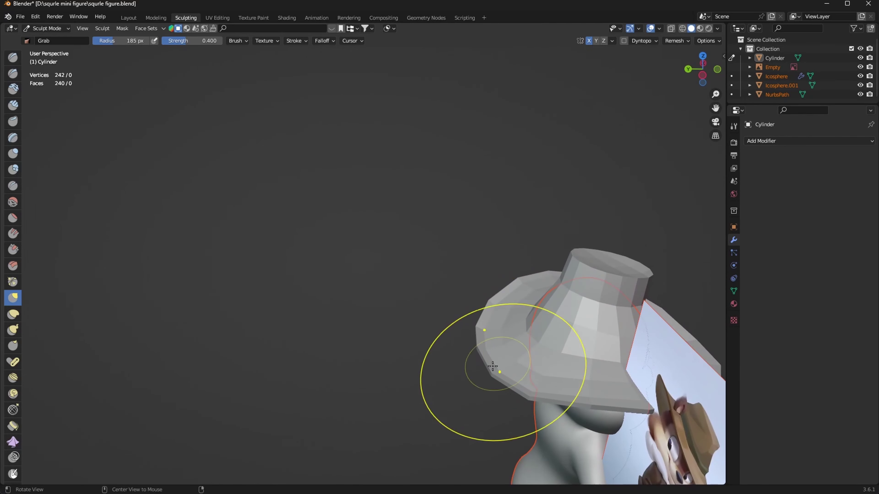
Step: Pull back to frame the whole squirrel and bring up the Ctrl+Tab mode pie
mouse_move(476, 373)
middle_mouse_down()
mouse_move(531, 288)
mouse_move(394, 273)
mouse_move(504, 256)
mouse_move(439, 292)
middle_mouse_up()
key("f")
key("ctrl+Tab")
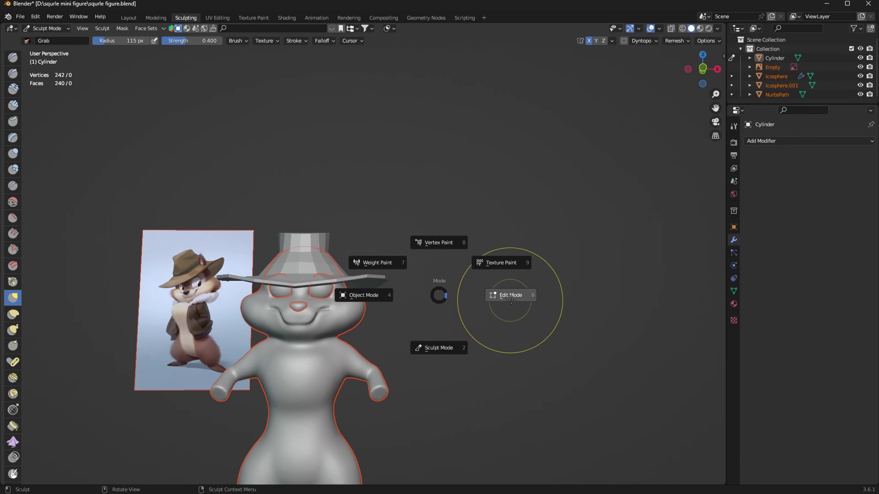
Step: In Object Mode from the front view, select the hat and move it up and right
left_click(409, 291)
left_click(703, 69)
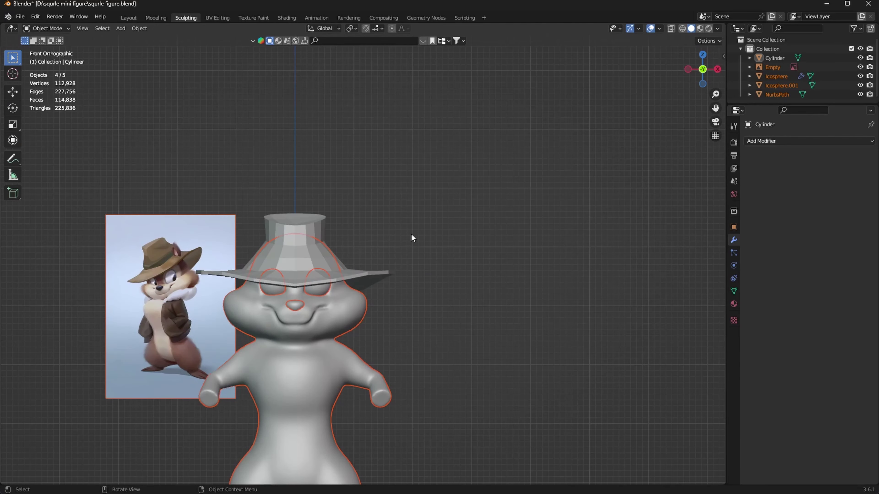
left_click(324, 247)
key("g")
left_click(366, 257)
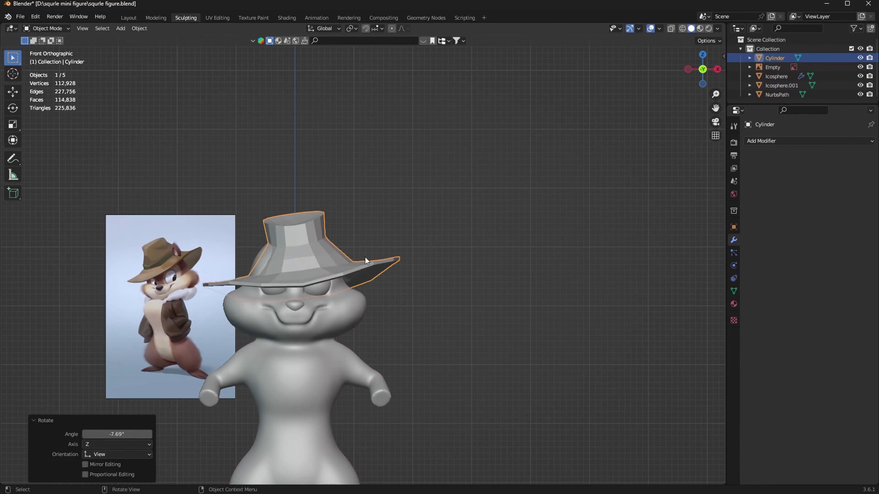
key("g")
left_click(400, 233)
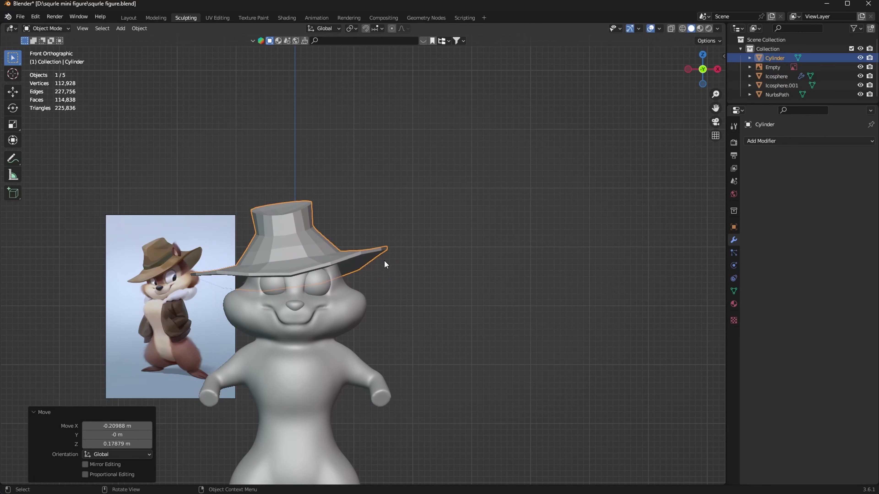
Step: Tilt the hat and reposition it, checking its placement from the right side view
key("r")
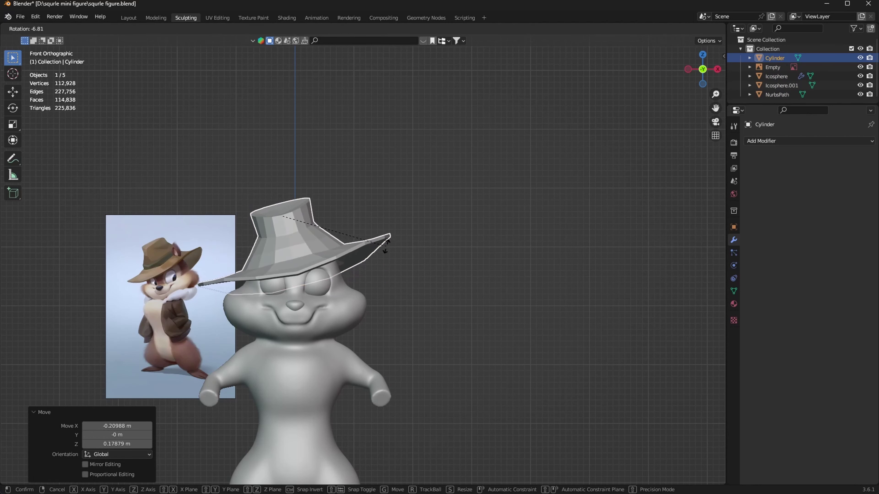
left_click(387, 246)
key("g")
left_click(385, 265)
middle_click_drag(418, 287, 445, 244)
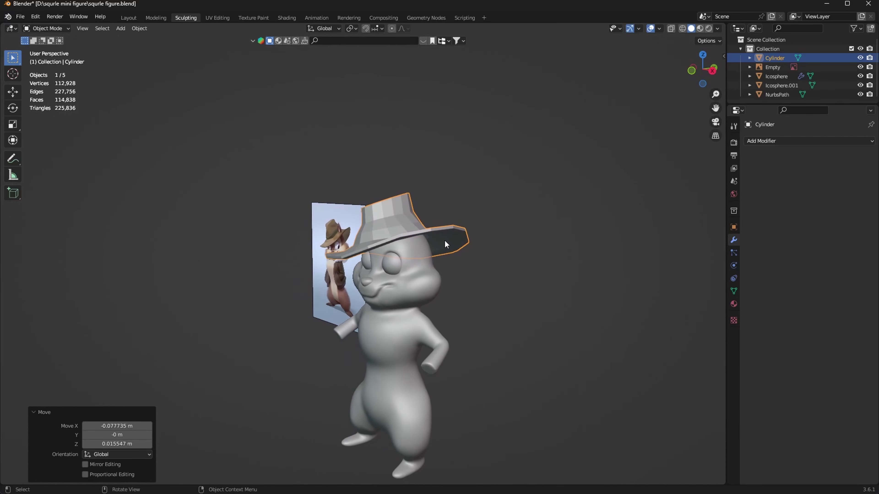
key("KP_3")
key("g")
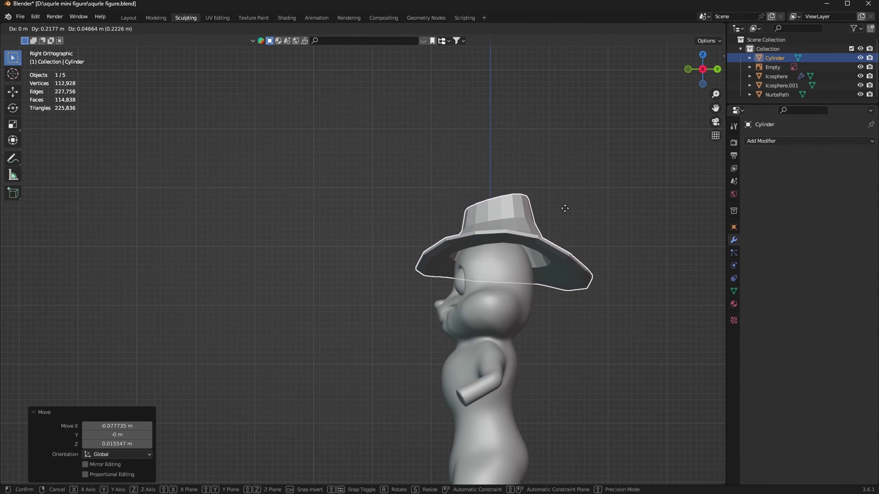
left_click(561, 212)
Step: Shrink the hat to 0.870 scale and lower it about 0.1 m onto the head
key("g")
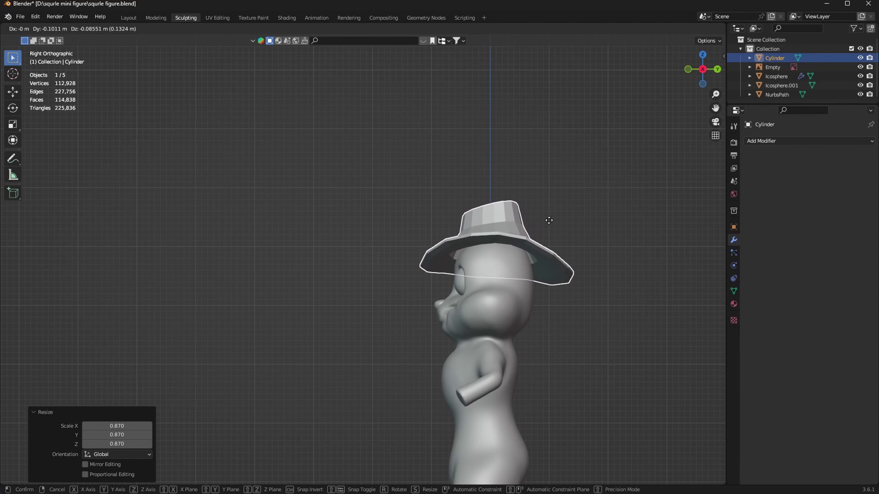
left_click(545, 236)
key("g")
left_click(560, 239)
mouse_move(560, 239)
middle_mouse_down()
mouse_move(435, 298)
mouse_move(544, 279)
mouse_move(564, 258)
middle_mouse_up()
Step: Move the reference-image Empty 1.2268 m along X, then deselect everything
left_click(367, 301)
key("g")
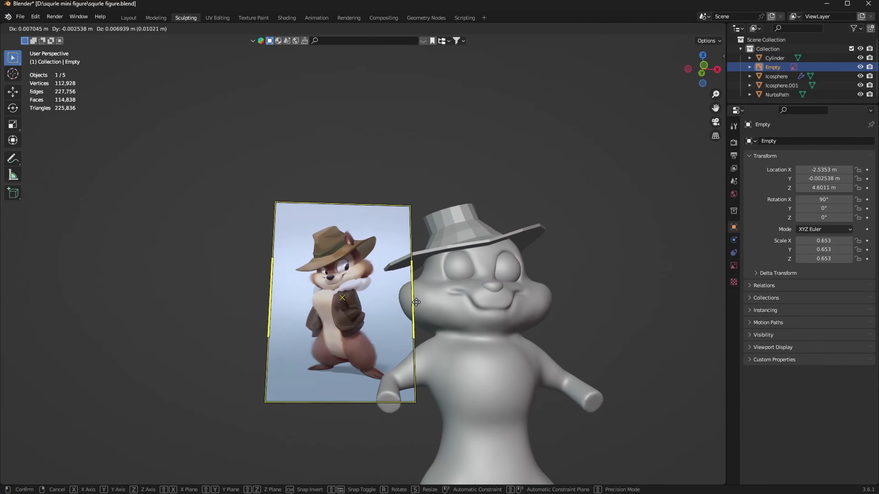
key("x")
left_click(334, 329)
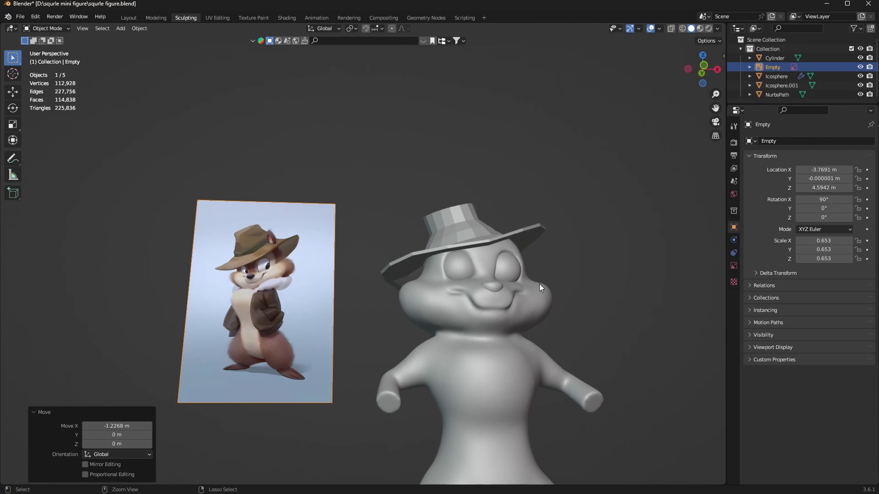
key("ctrl+Tab")
left_click(533, 324)
key("ctrl+Tab")
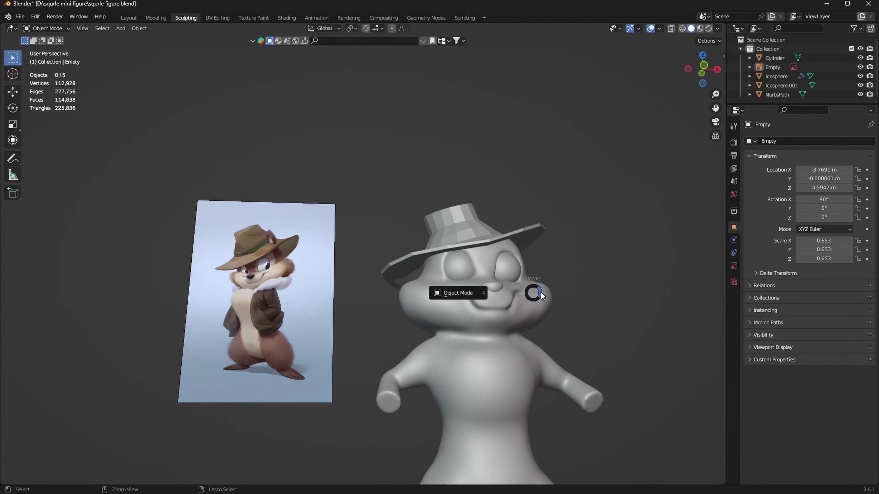
Step: Enter Sculpt Mode on the body, then switch the sculpted object to the hat with Alt+Q
left_click(512, 286)
key("ctrl+Tab")
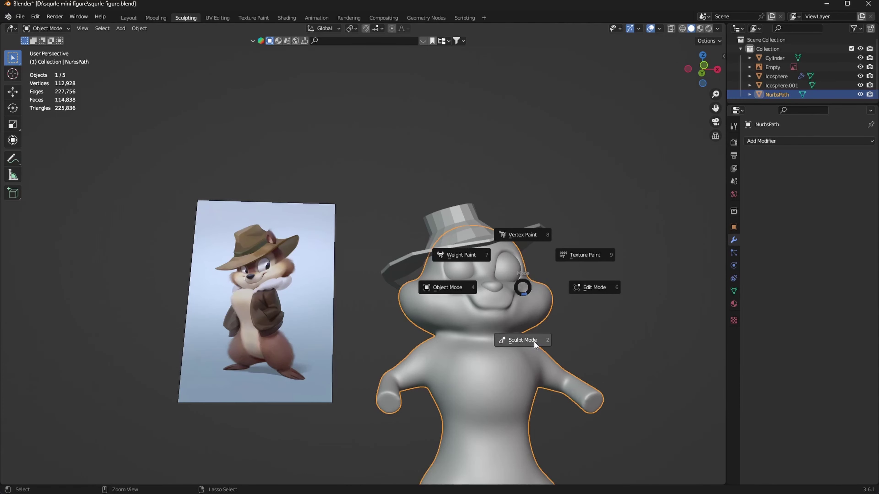
left_click(534, 342)
middle_click_drag(576, 260, 383, 287)
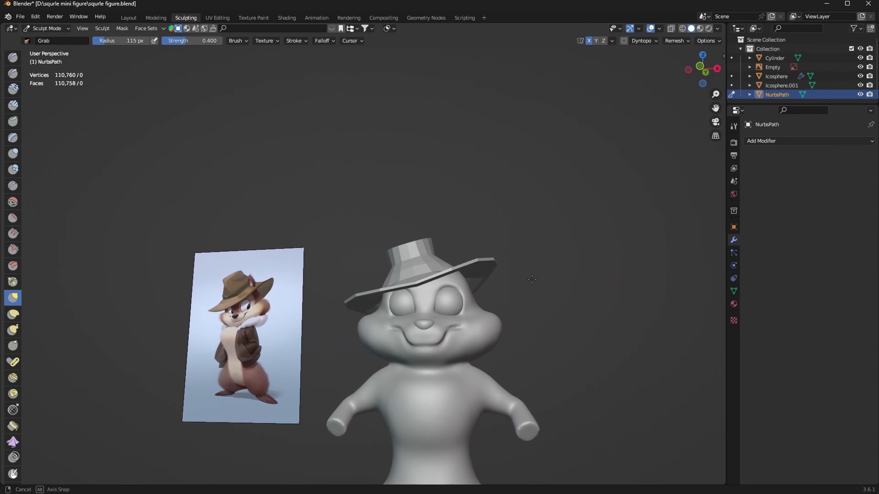
key("alt+q")
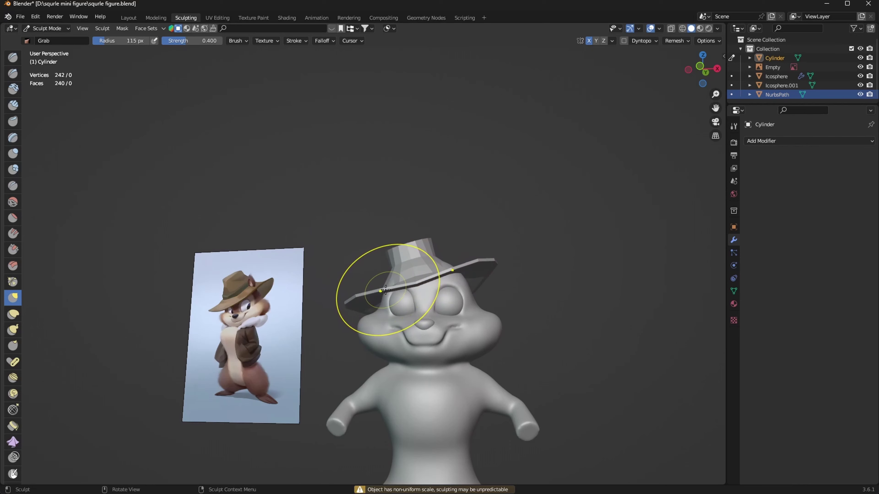
Step: Grab-pull both brim ends outward and widen the hat crown toward the left
left_click_drag(450, 279, 460, 274)
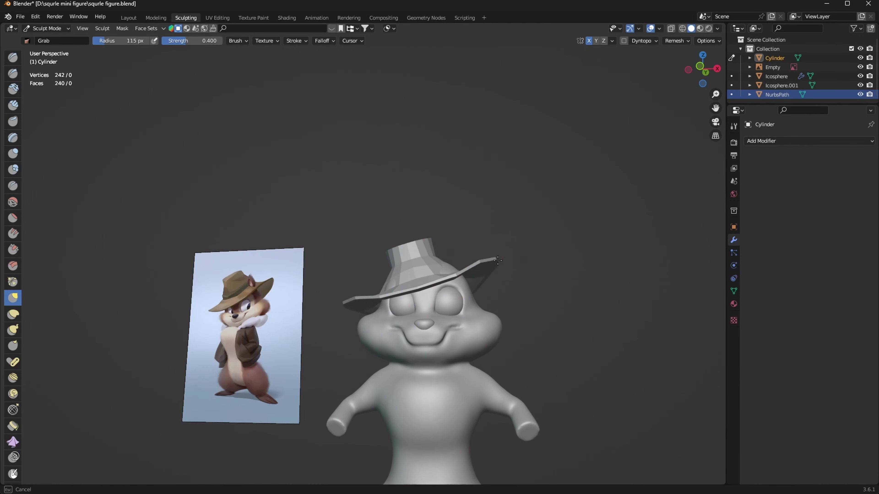
left_click_drag(367, 297, 359, 299)
left_click_drag(414, 271, 402, 267)
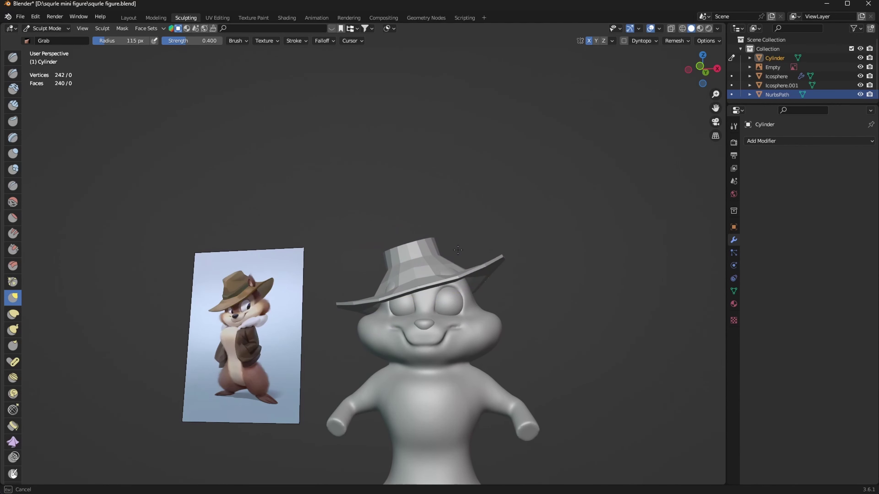
mouse_move(478, 268)
middle_mouse_down()
mouse_move(450, 285)
mouse_move(428, 257)
mouse_move(540, 275)
middle_mouse_up()
left_click_drag(563, 275, 591, 300)
mouse_move(591, 300)
middle_mouse_down()
mouse_move(502, 277)
mouse_move(533, 276)
middle_mouse_up()
left_click_drag(533, 275, 540, 264)
Step: Shrink the Grab brush to 49 px and inspect the hat from several angles
key("f")
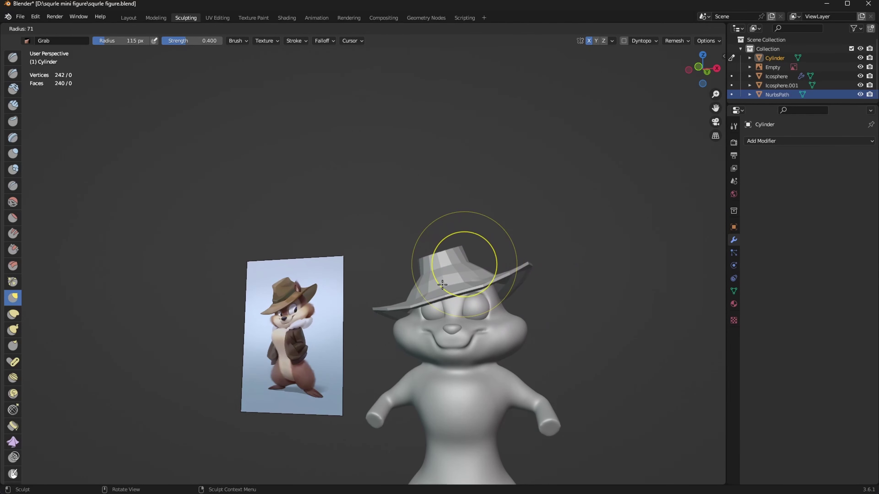
left_click(447, 264)
mouse_move(520, 256)
middle_mouse_down()
mouse_move(456, 322)
mouse_move(555, 269)
mouse_move(609, 293)
middle_mouse_up()
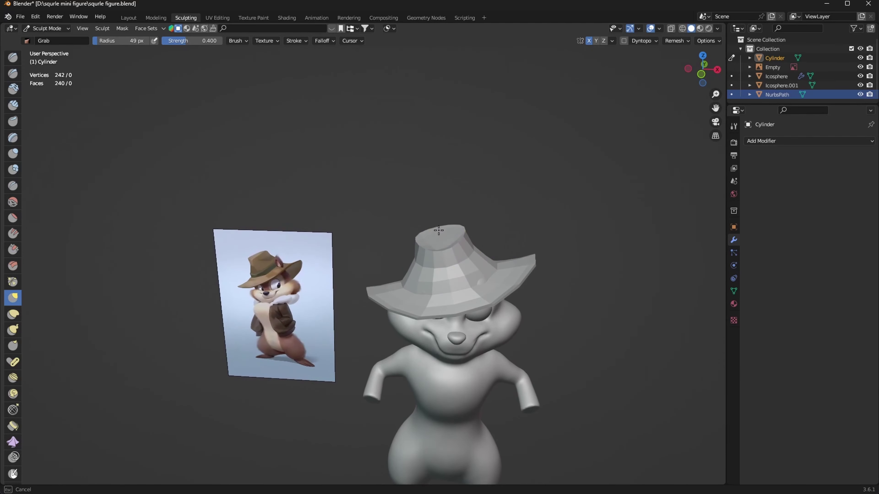
middle_click_drag(451, 245, 445, 236)
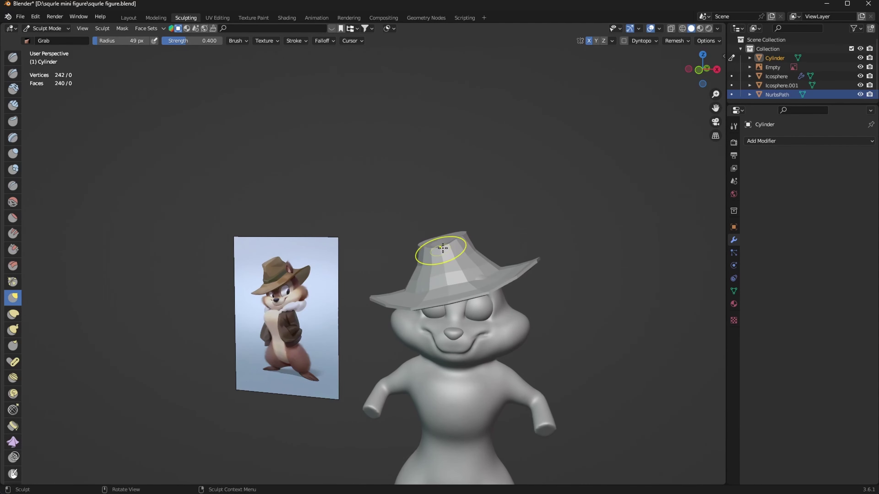
mouse_move(539, 204)
middle_mouse_down()
mouse_move(546, 278)
mouse_move(529, 275)
middle_mouse_up()
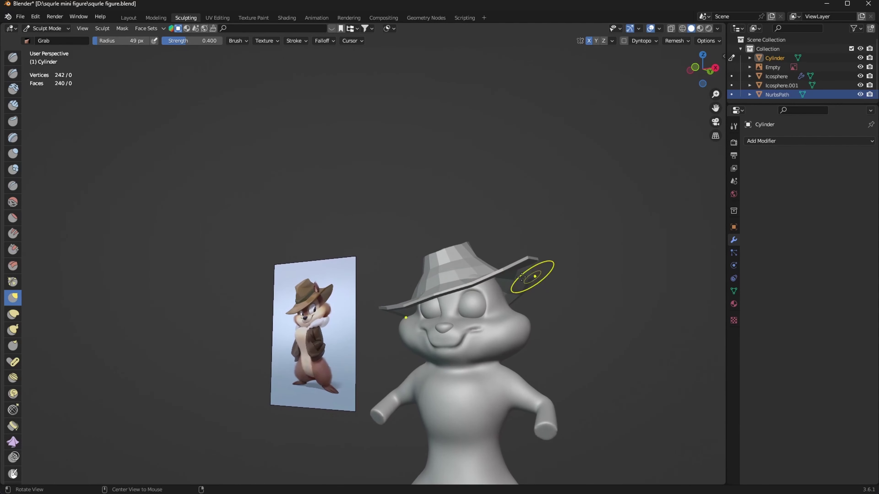
mouse_move(500, 231)
middle_mouse_down()
mouse_move(564, 252)
mouse_move(463, 251)
mouse_move(485, 230)
middle_mouse_up()
Step: In Object Mode, give the hat a level-2 Subdivision Surface modifier and Shade Smooth
key("ctrl+Tab")
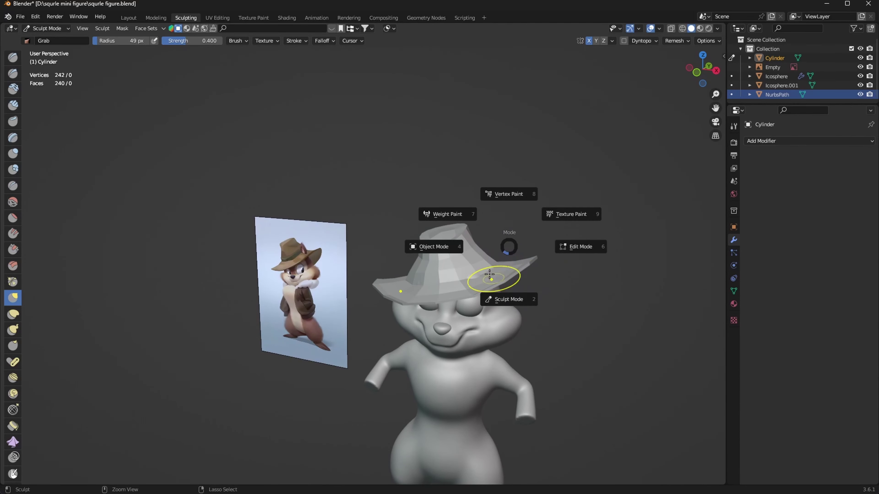
left_click(435, 248)
left_click(793, 141)
left_click(714, 309)
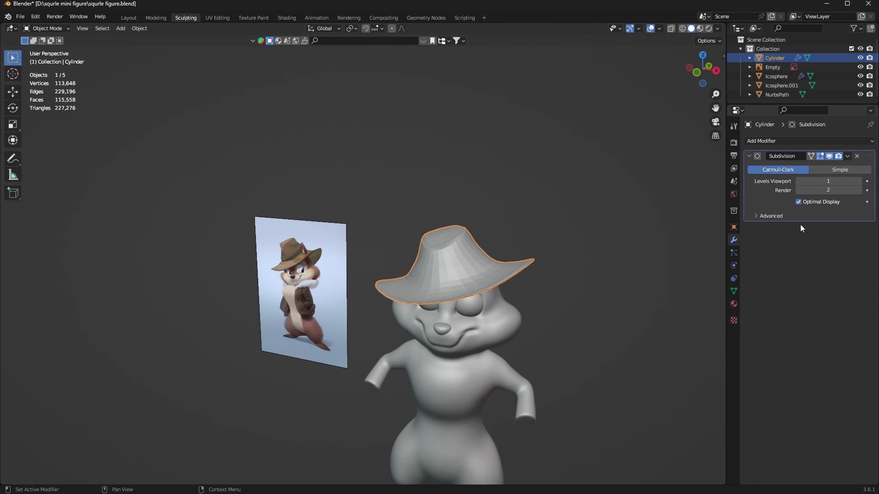
left_click(859, 181)
right_click(471, 273)
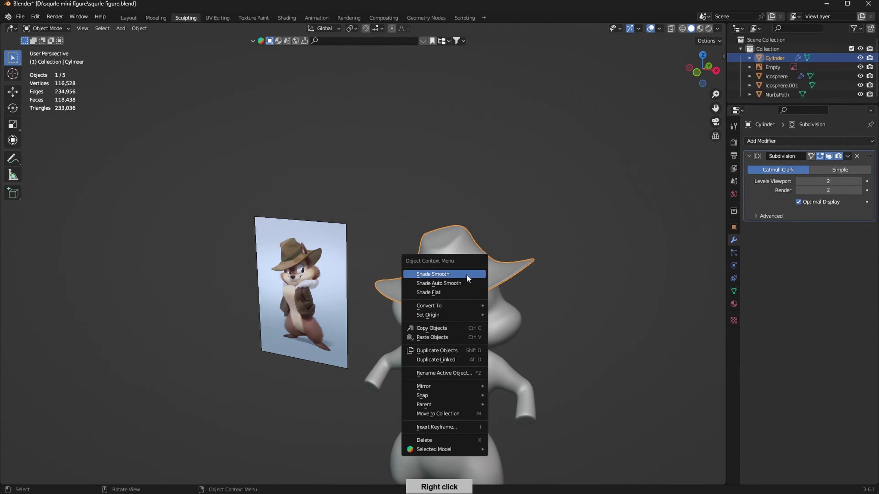
left_click(467, 274)
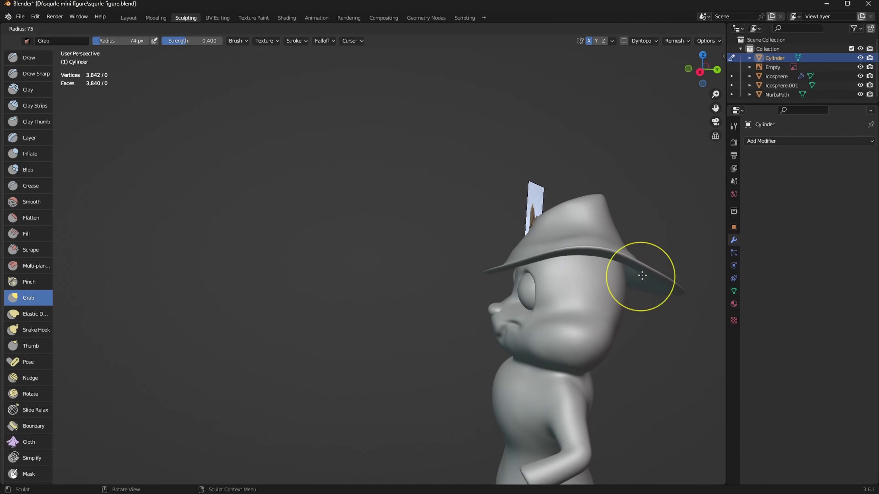
Step: Tweak the hat brim, then sculpt the body with an 85 px brush to refine the smiling mouth
left_click_drag(648, 274, 635, 278)
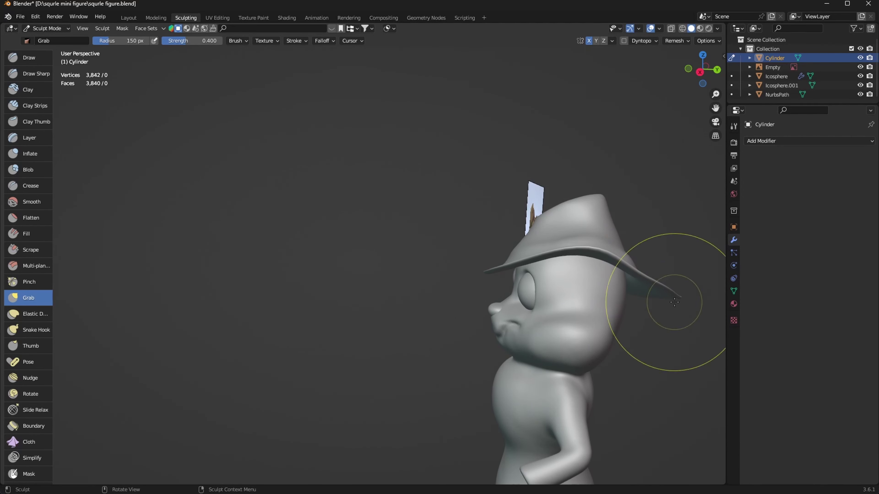
mouse_move(529, 301)
middle_mouse_down()
mouse_move(626, 294)
mouse_move(490, 226)
mouse_move(610, 237)
middle_mouse_up()
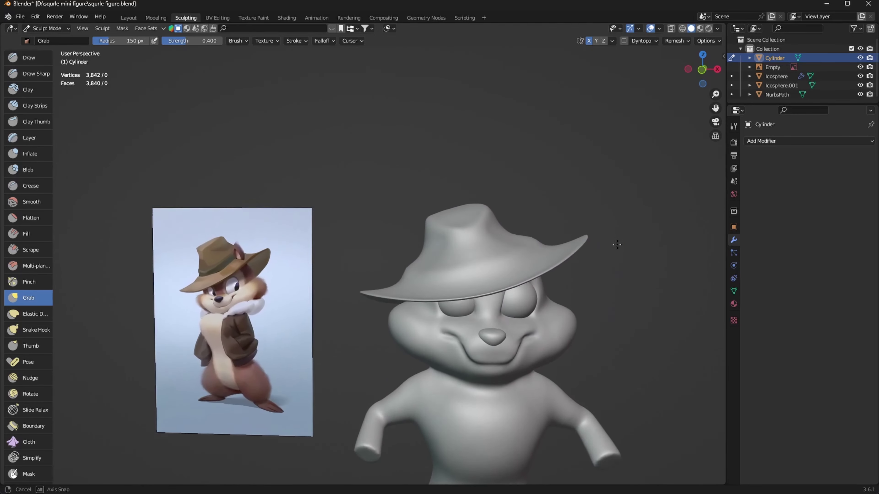
key("alt+q")
key("f")
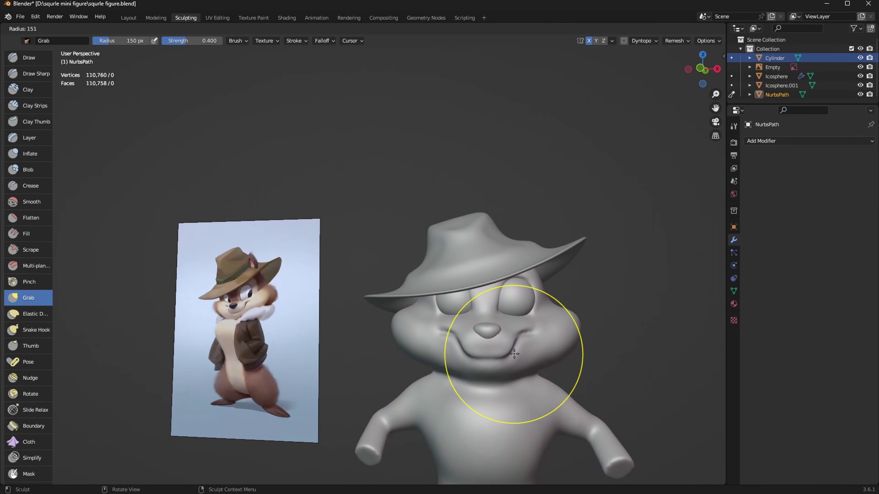
left_click(512, 356)
left_click_drag(511, 357, 509, 353)
middle_click_drag(509, 353, 603, 340)
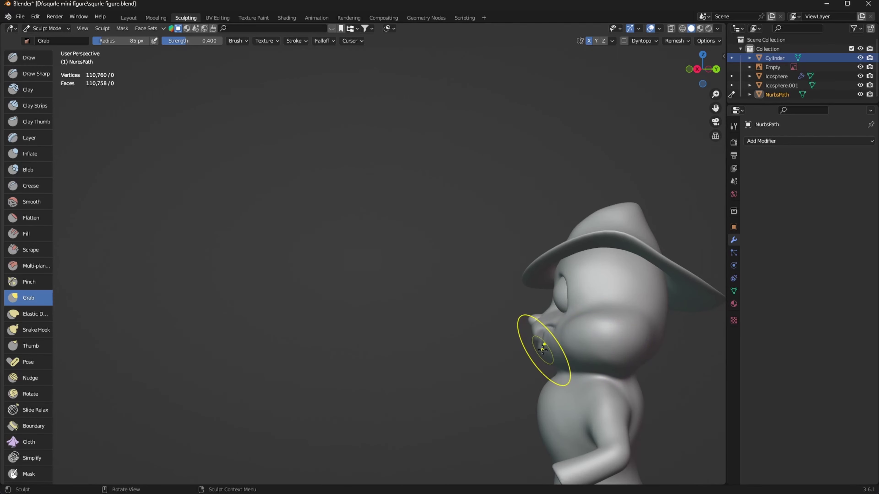
middle_click_drag(515, 352, 607, 370)
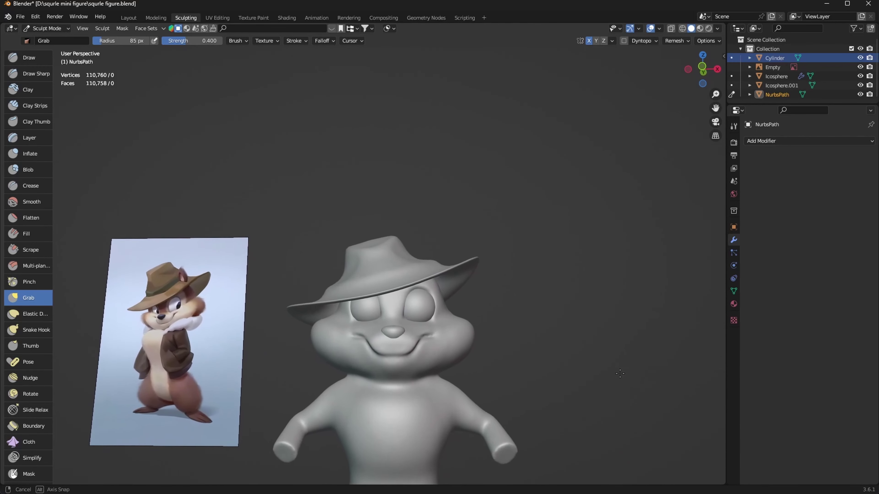
Step: Switch sculpting to Icosphere.001 and grab the right arm tip slightly lower
key("alt+q")
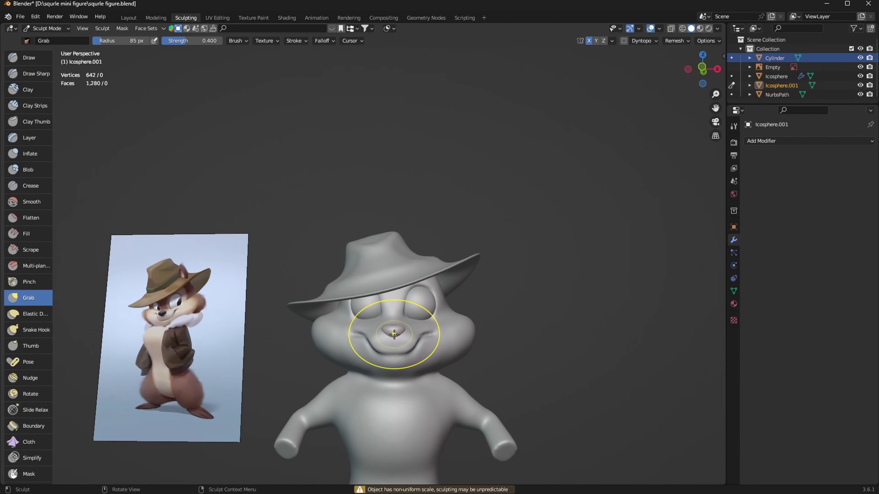
middle_click_drag(417, 366, 531, 314)
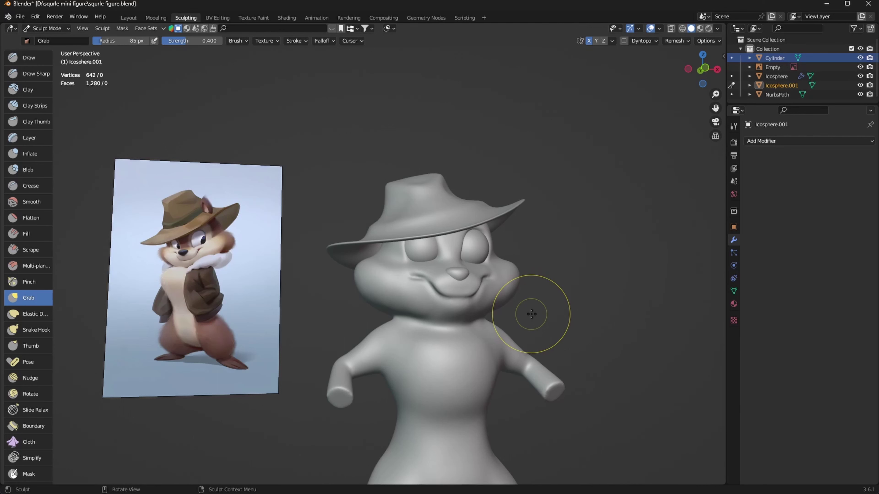
middle_click_drag(531, 314, 595, 309)
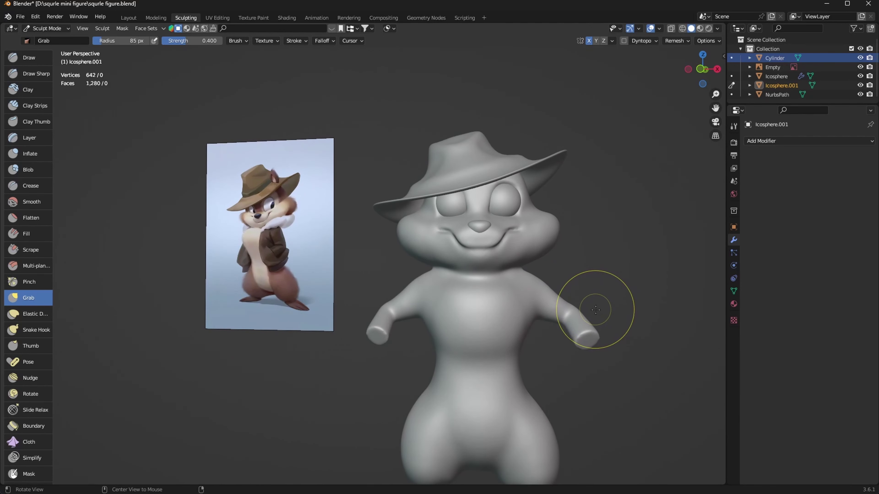
left_click_drag(595, 309, 587, 328)
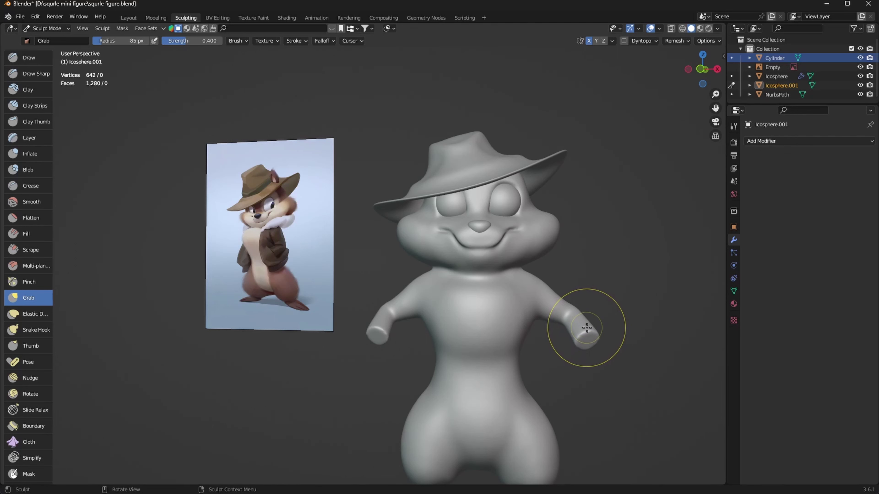
Step: With the Mask brush at 17 px on the NurbsPath body, paint mask strips down the chest
key("m")
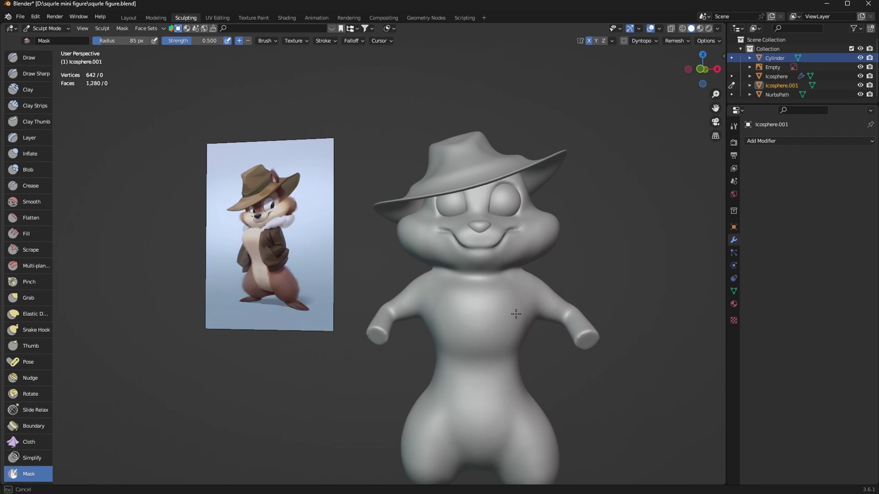
left_click(513, 338)
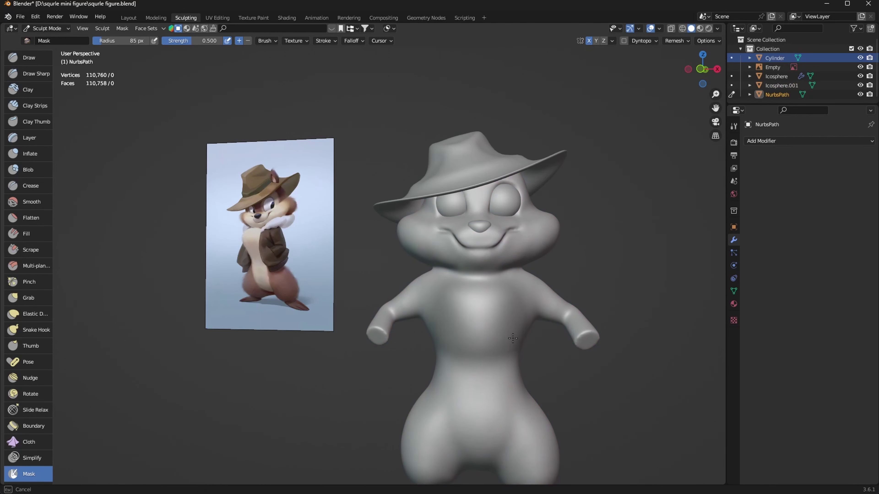
key("f")
left_click(520, 335)
left_click_drag(505, 292, 501, 340)
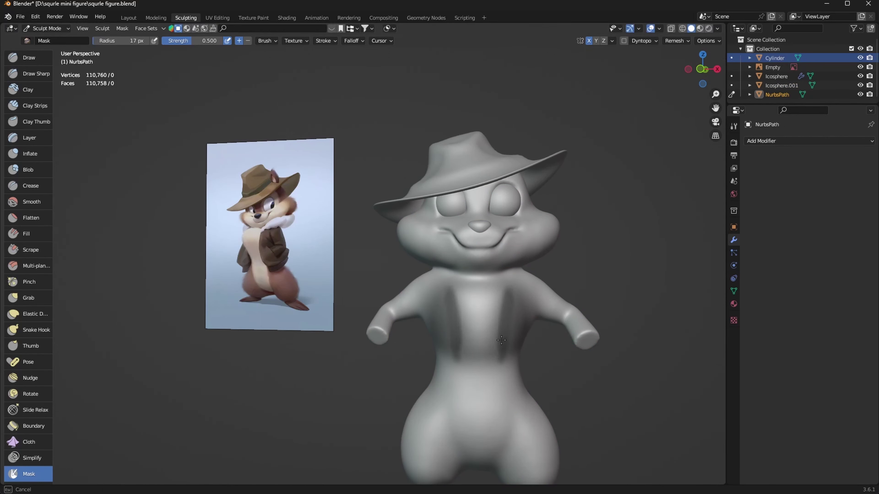
left_click_drag(493, 307, 487, 330)
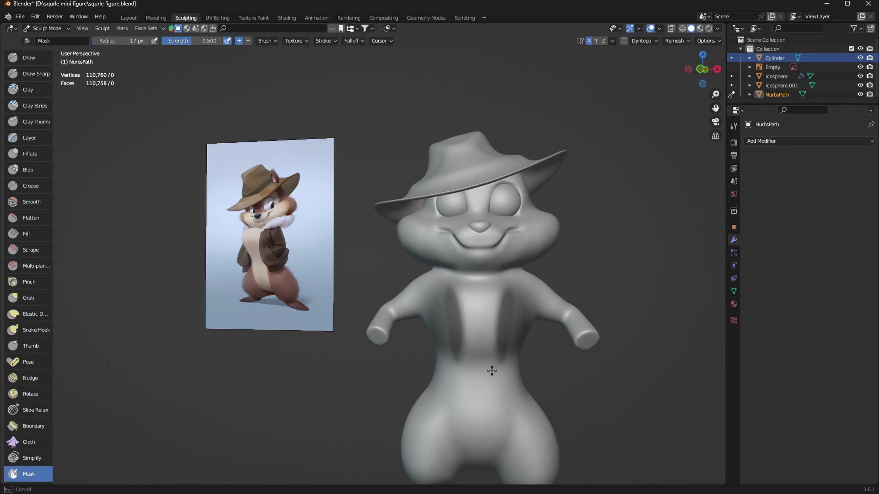
middle_click_drag(491, 371, 550, 322)
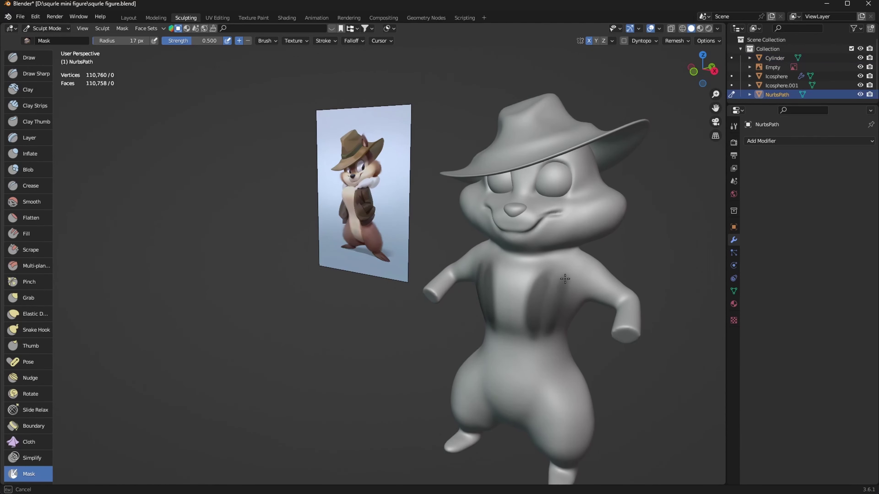
mouse_move(565, 278)
left_mouse_down()
mouse_move(574, 258)
mouse_move(533, 338)
mouse_move(568, 301)
left_mouse_up()
Step: Enlarge the Mask brush to 50 px and extend the mask across the chest and arm
key("f")
left_click(566, 301)
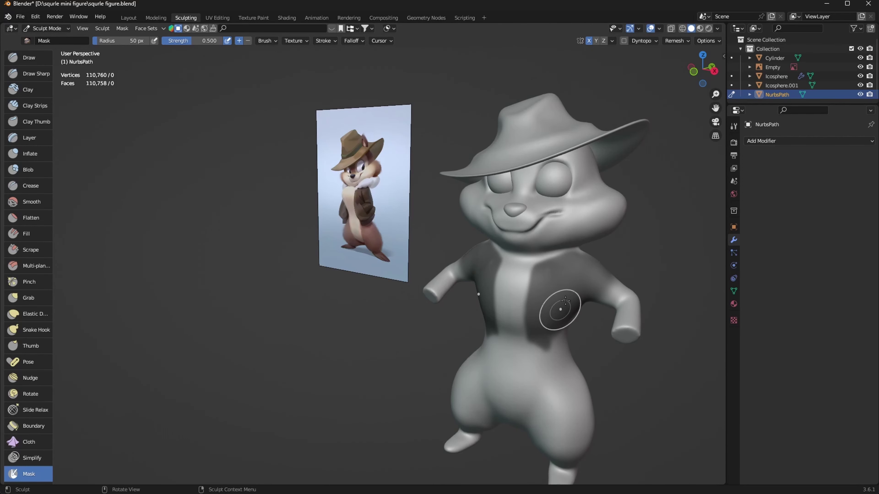
middle_click_drag(566, 301, 619, 307)
left_click_drag(610, 291, 564, 306)
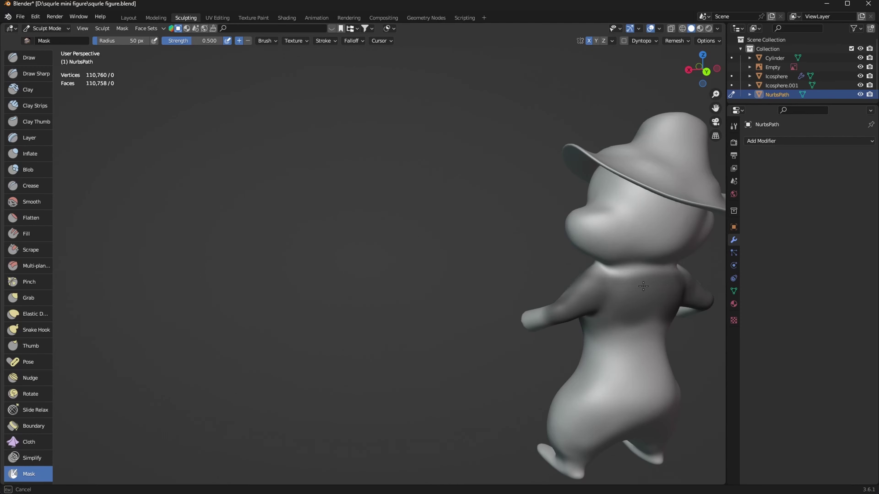
mouse_move(643, 286)
middle_mouse_down()
mouse_move(505, 377)
mouse_move(492, 332)
mouse_move(588, 367)
middle_mouse_up()
scroll(648, 396, "up", 4)
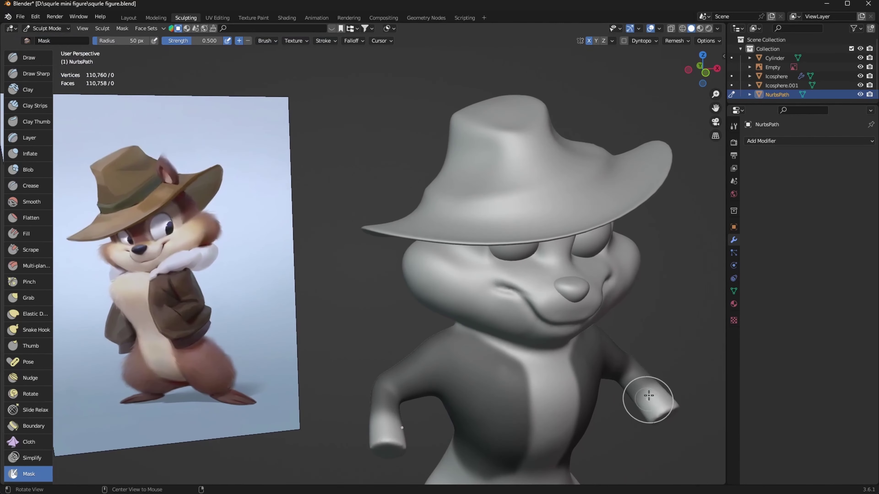
scroll(641, 361, "down", 3)
mouse_move(640, 361)
middle_mouse_down()
mouse_move(573, 284)
mouse_move(600, 310)
mouse_move(528, 342)
middle_mouse_up()
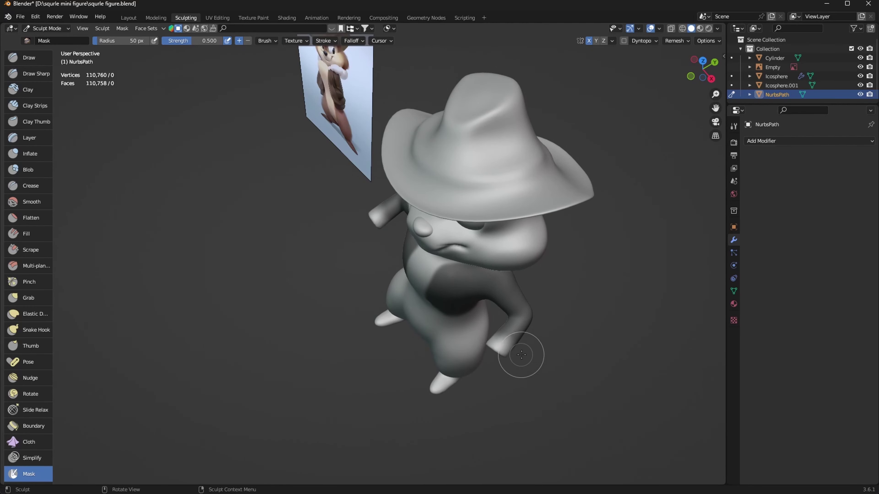
Step: Set the Mask brush to 31 px and mask the figure's sides and back
key("f")
left_click(511, 351)
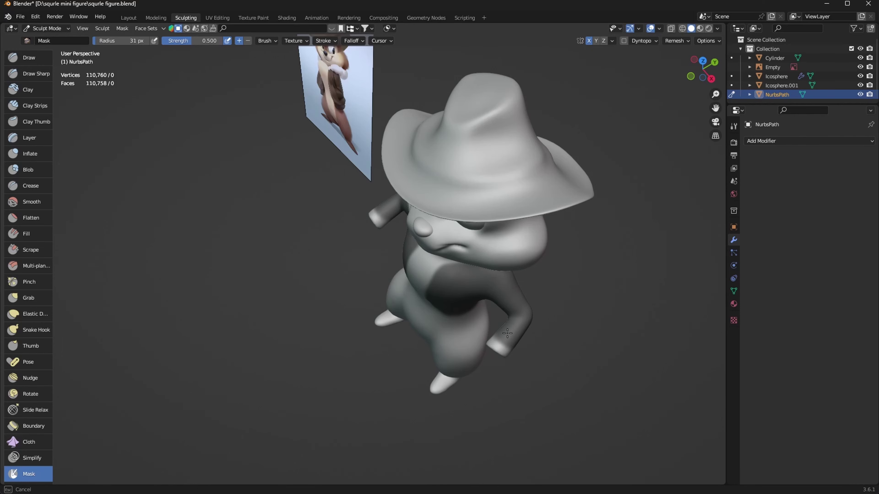
mouse_move(541, 322)
middle_mouse_down()
mouse_move(496, 327)
mouse_move(501, 402)
middle_mouse_up()
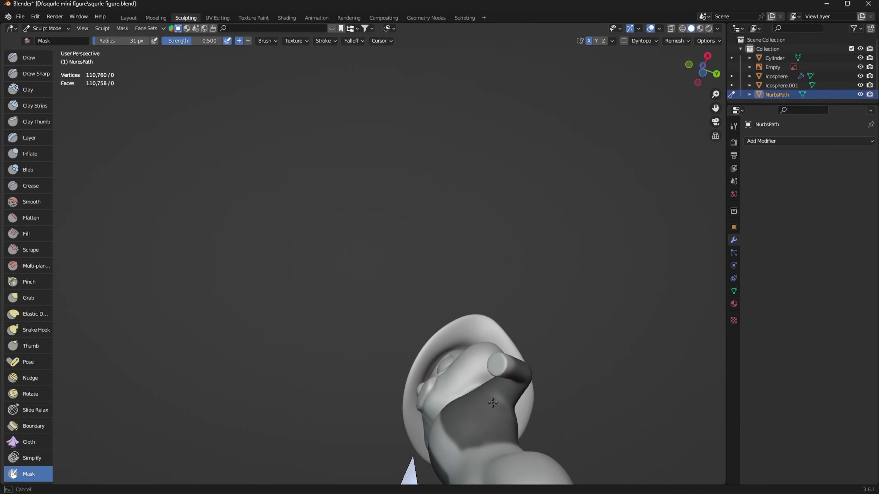
middle_click_drag(544, 362, 555, 350)
mouse_move(615, 347)
middle_mouse_down()
mouse_move(589, 403)
mouse_move(512, 372)
mouse_move(576, 334)
middle_mouse_up()
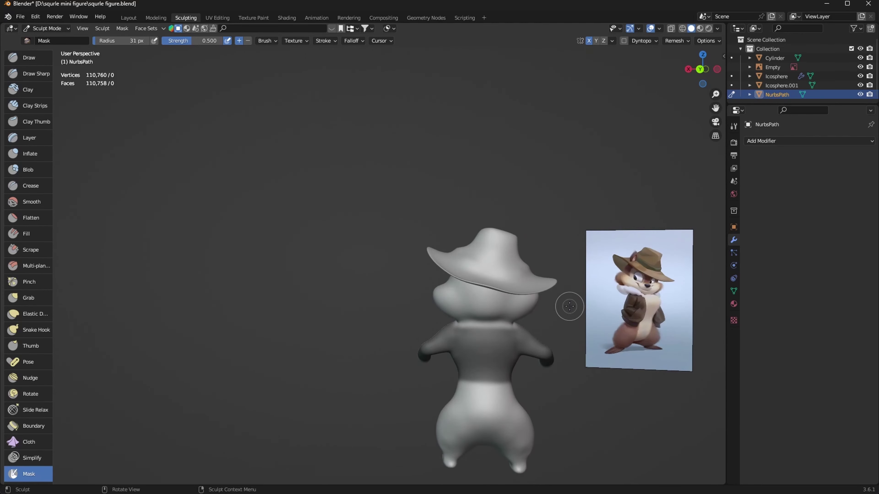
mouse_move(488, 372)
middle_mouse_down()
mouse_move(671, 350)
mouse_move(673, 358)
middle_mouse_up()
Step: Refine the jacket mask with a 13 px brush, then bring up the Mask menu
key("f")
left_click(654, 353)
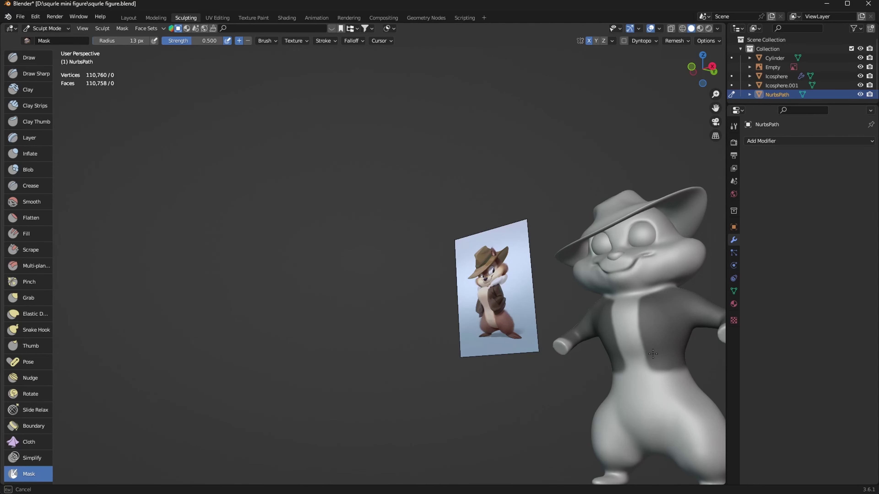
mouse_move(641, 377)
middle_mouse_down()
mouse_move(618, 353)
mouse_move(601, 359)
middle_mouse_up()
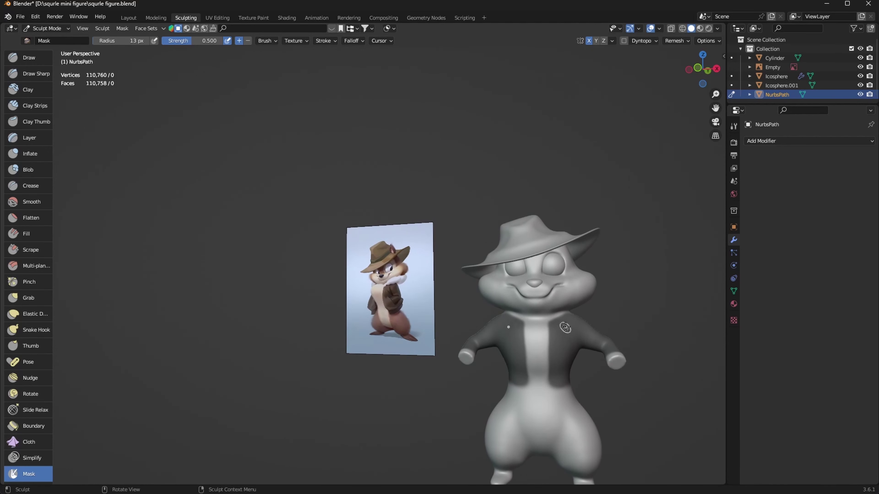
left_click(129, 29)
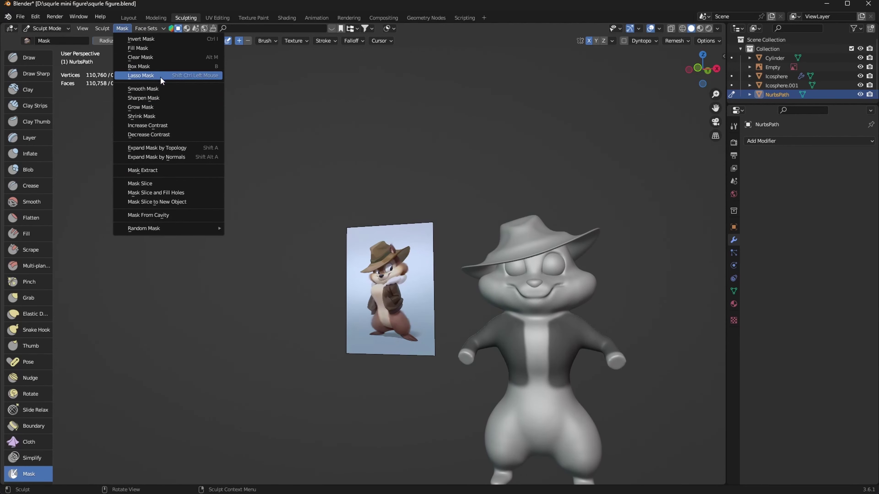
Step: Extract the masked area into a new mesh with offset 0 and 0.13 m thickness
left_click(163, 170)
left_click(207, 241)
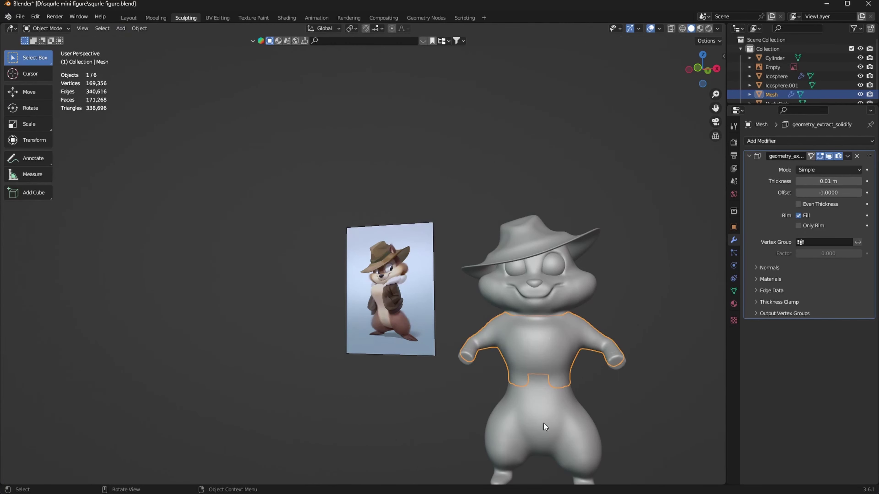
left_click(836, 192)
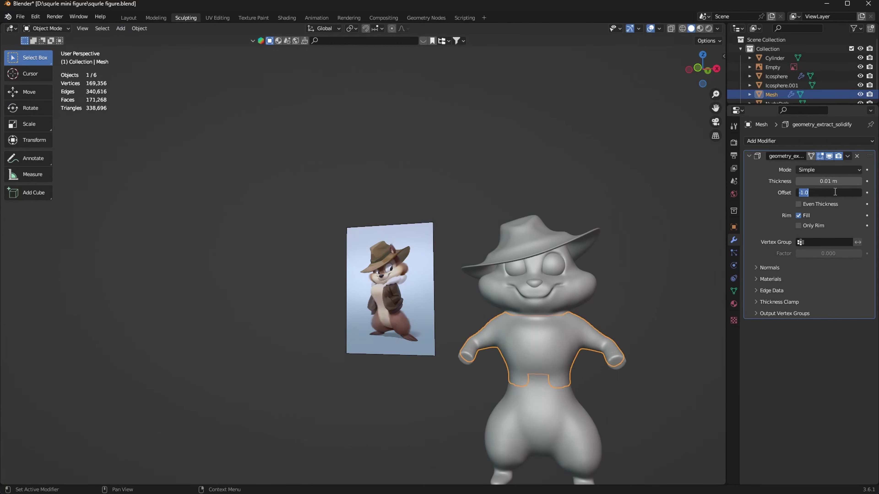
type("0")
key("Return")
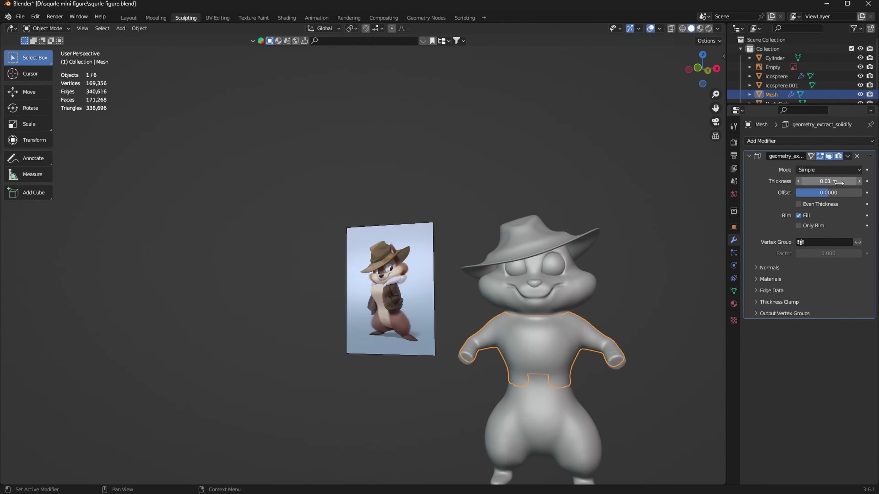
left_click_drag(830, 181, 842, 181)
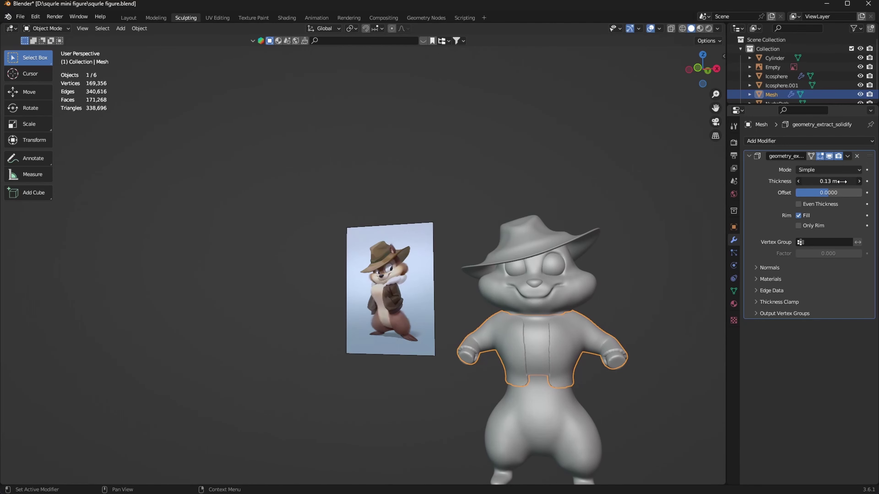
scroll(641, 363, "up", 3)
mouse_move(678, 338)
middle_mouse_down()
mouse_move(540, 311)
mouse_move(627, 304)
mouse_move(639, 321)
mouse_move(656, 313)
middle_mouse_up()
Step: Apply the jacket's Solidify modifier, hide all other objects and enter Sculpt Mode
left_click(848, 155)
left_click(813, 174)
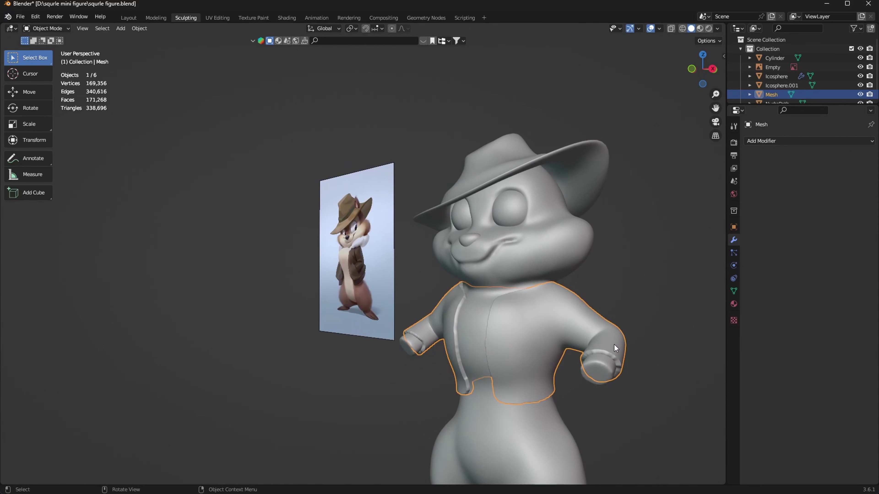
middle_click_drag(630, 349, 648, 338)
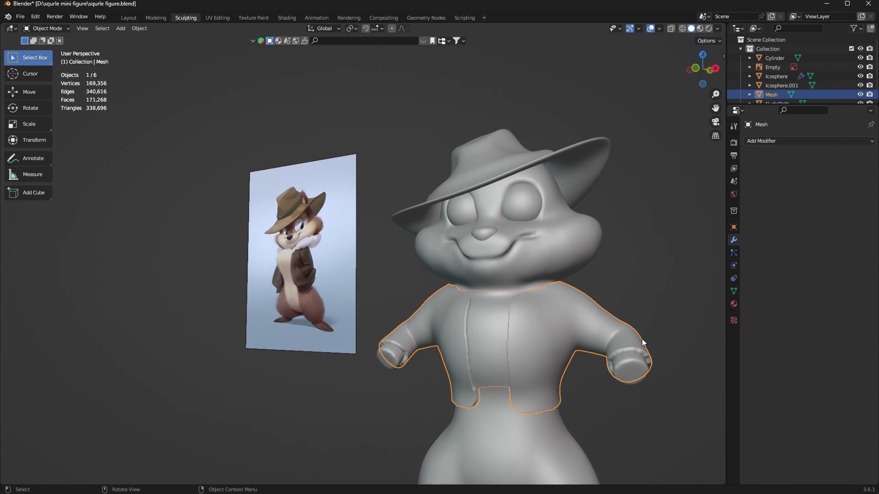
key("shift+h")
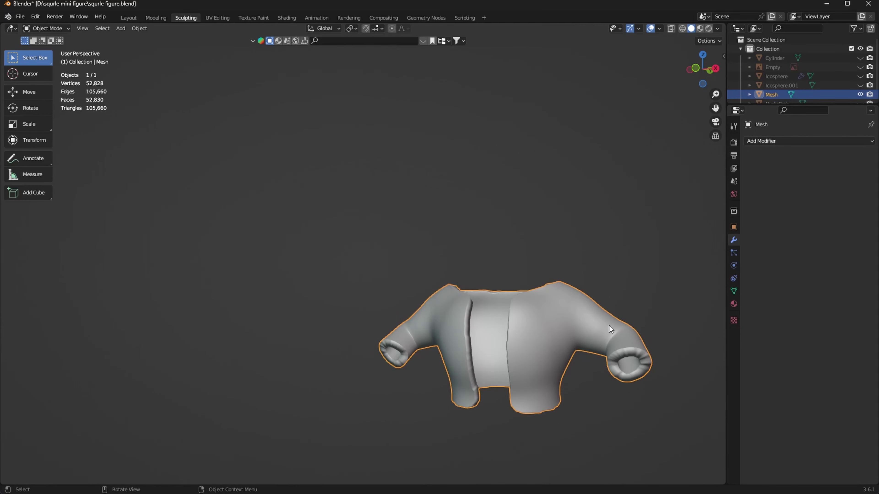
middle_click_drag(606, 306, 623, 312)
key("ctrl+Tab")
Step: With an 86 px Grab brush, pull the jacket's right lapel outward to open it
key("g")
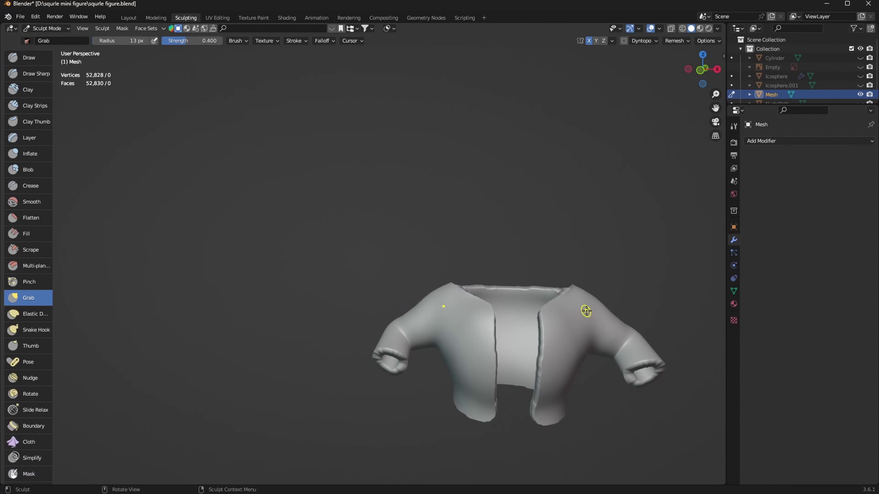
key("f")
left_click(588, 276)
mouse_move(571, 298)
middle_mouse_down()
mouse_move(565, 314)
mouse_move(585, 340)
middle_mouse_up()
left_click_drag(585, 340, 578, 406)
middle_click_drag(599, 312, 459, 271)
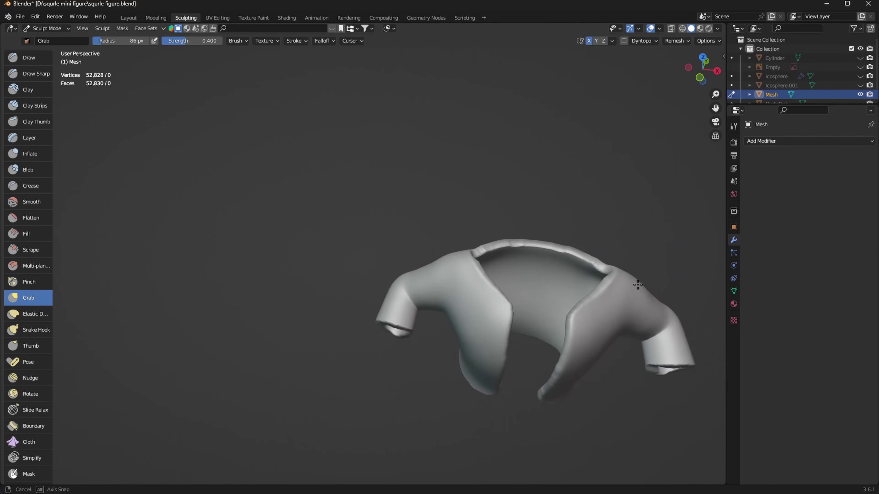
mouse_move(655, 331)
middle_mouse_down()
mouse_move(667, 387)
mouse_move(593, 292)
mouse_move(588, 344)
mouse_move(550, 349)
mouse_move(541, 364)
middle_mouse_up()
Step: Soften the sharp ridge inside the jacket collar
middle_click_drag(554, 228, 599, 346)
left_click_drag(524, 223, 423, 227, "shift")
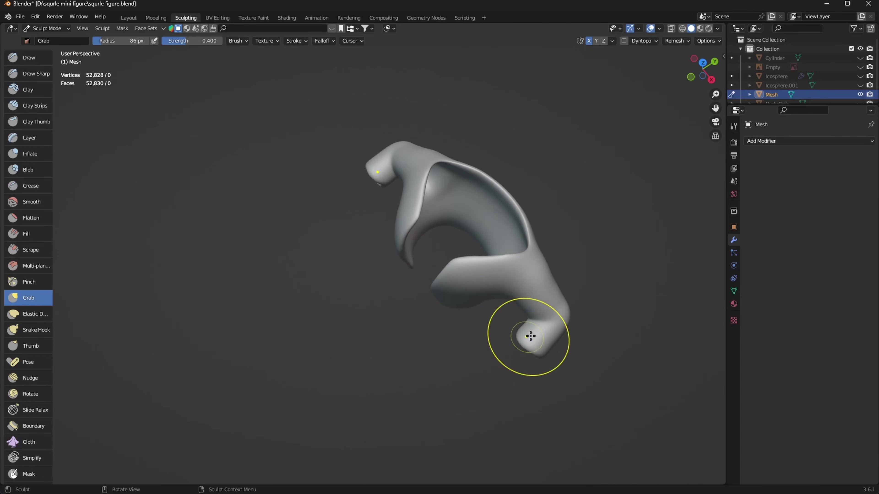
middle_click_drag(531, 336, 467, 362)
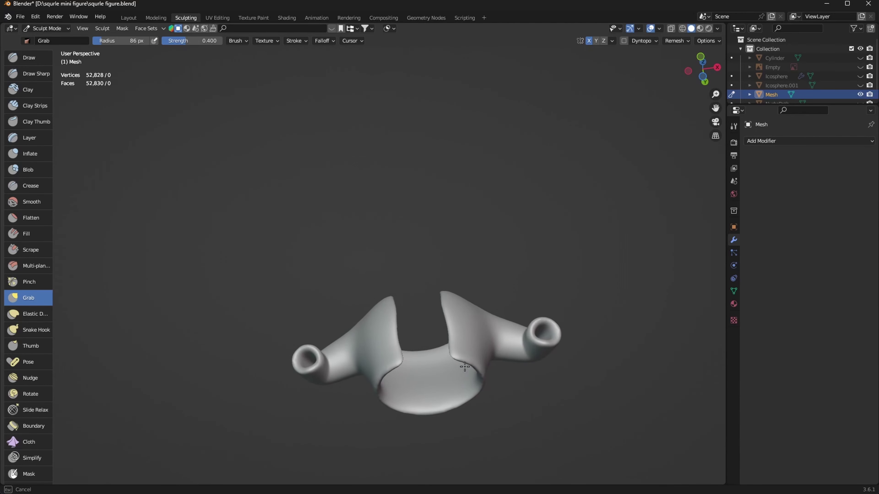
mouse_move(331, 372)
middle_mouse_down()
mouse_move(602, 392)
mouse_move(624, 319)
mouse_move(597, 355)
middle_mouse_up()
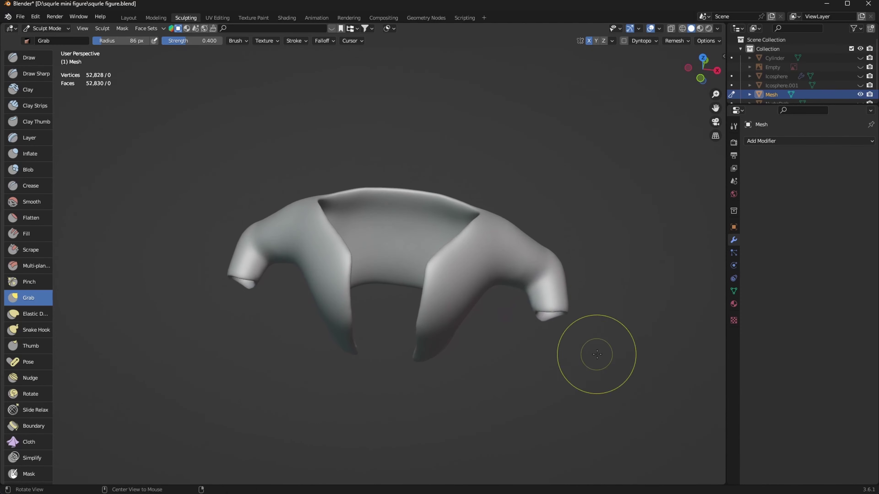
mouse_move(566, 316)
middle_mouse_down()
mouse_move(535, 317)
mouse_move(619, 353)
mouse_move(550, 275)
middle_mouse_up()
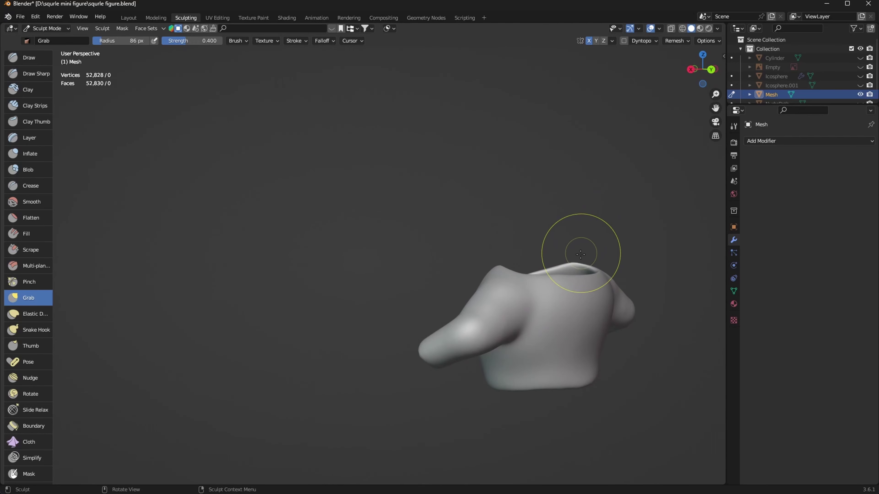
Step: Resize the brush to 95 px, pull the left sleeve end down and out, and return to Object Mode
key("f")
left_click(542, 277)
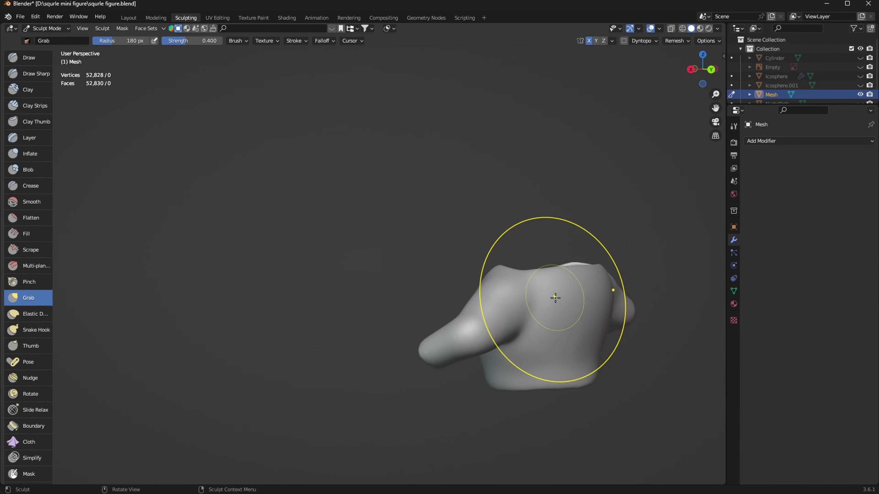
mouse_move(568, 337)
middle_mouse_down()
mouse_move(567, 277)
mouse_move(588, 266)
mouse_move(470, 294)
middle_mouse_up()
key("f")
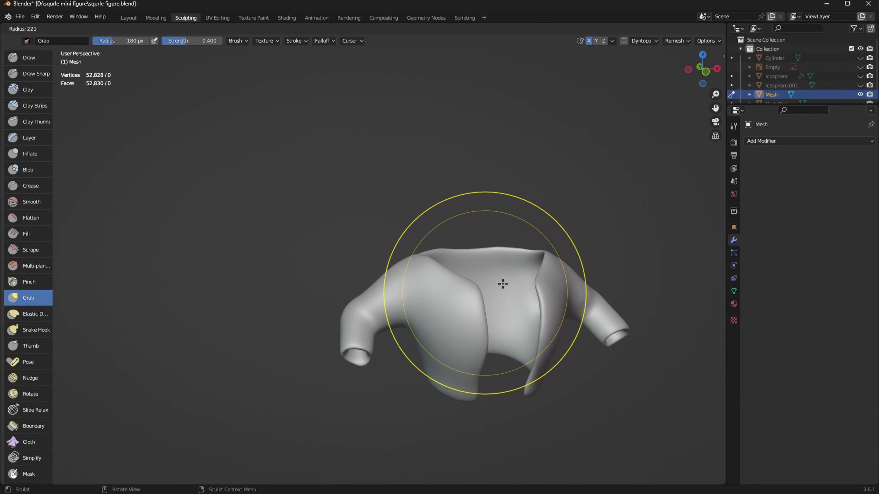
left_click(481, 289)
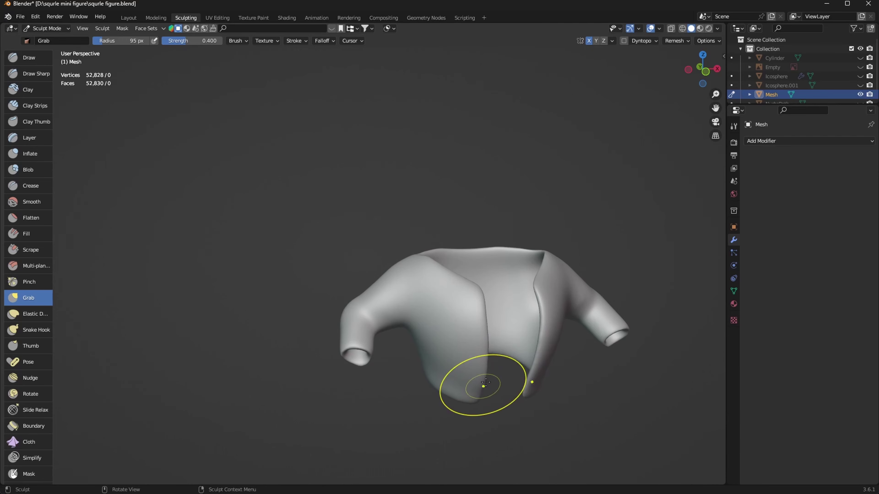
left_click_drag(349, 353, 347, 356)
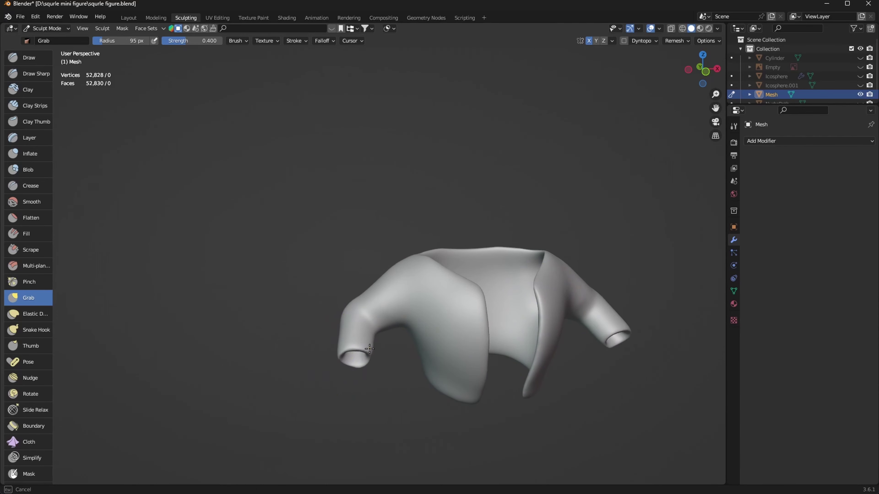
key("ctrl+Tab")
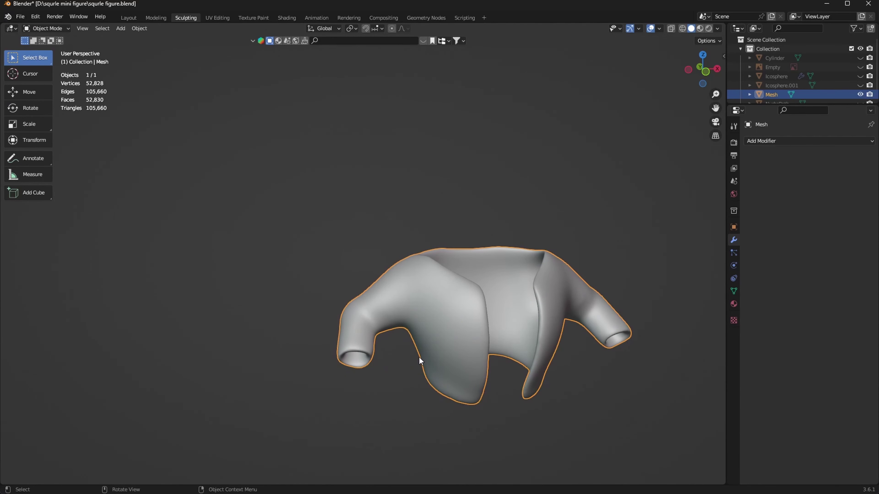
Step: Unhide the head, hat and reference image, then grab-sculpt the jacket waist toward the body
key("alt+h")
mouse_move(619, 327)
middle_mouse_down()
mouse_move(638, 301)
mouse_move(631, 301)
mouse_move(657, 314)
mouse_move(590, 339)
middle_mouse_up()
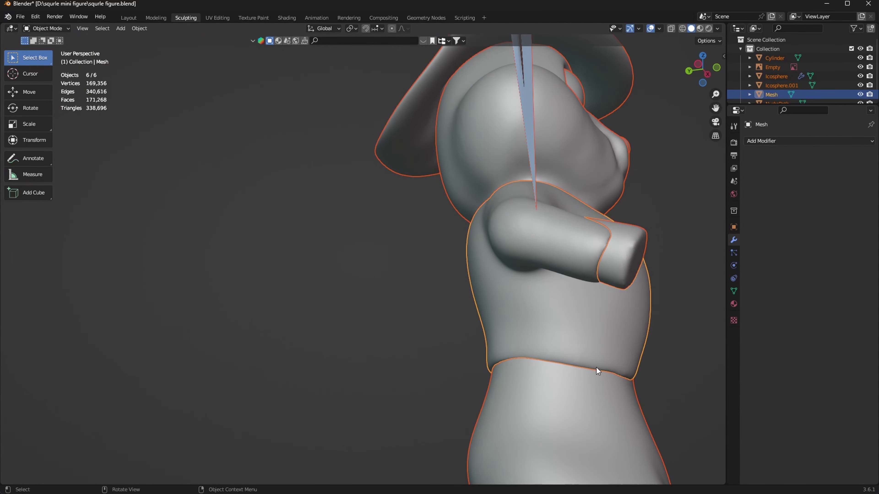
key("ctrl+Tab")
left_click(584, 413)
left_click_drag(549, 335, 486, 370)
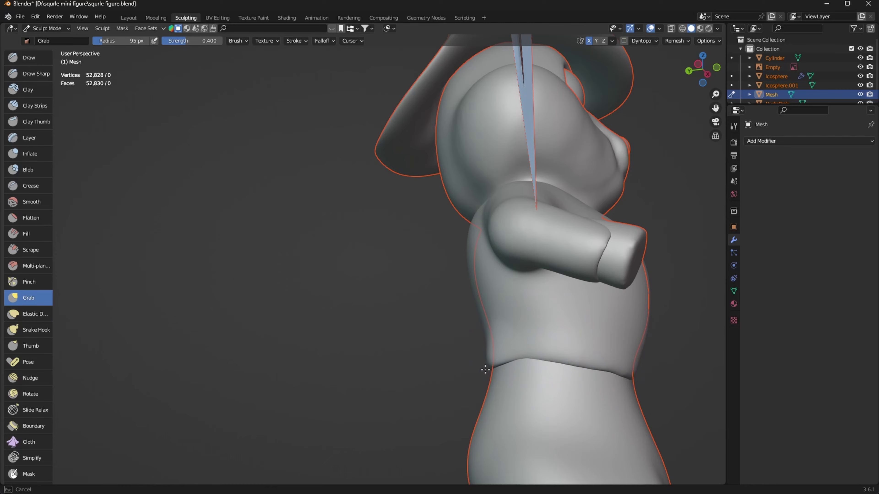
Step: Slightly reshape the jacket's left sleeve from a high front view
mouse_move(585, 344)
middle_mouse_down()
mouse_move(608, 343)
mouse_move(599, 353)
mouse_move(531, 256)
middle_mouse_up()
middle_click_drag(589, 255, 370, 321)
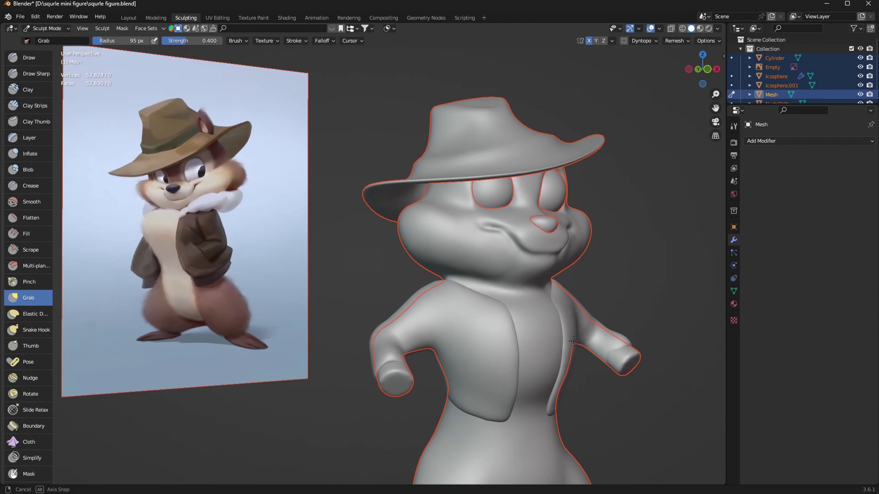
left_click_drag(370, 321, 374, 324)
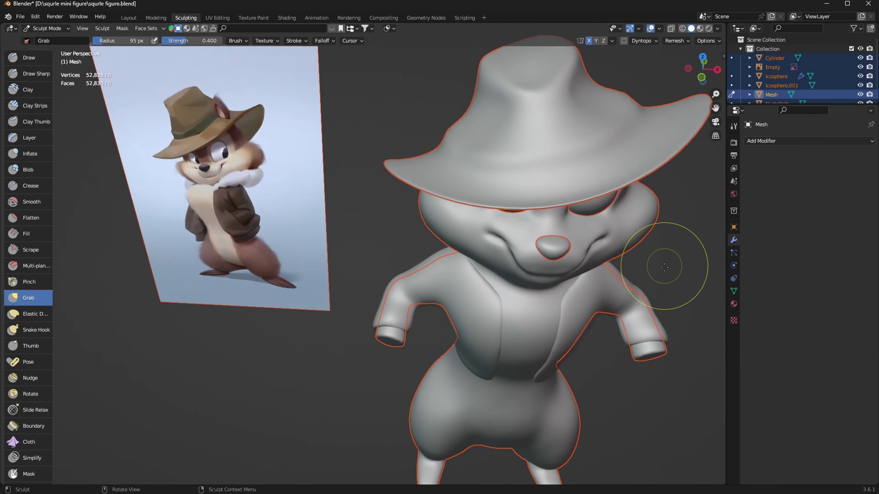
middle_click_drag(638, 368, 639, 274)
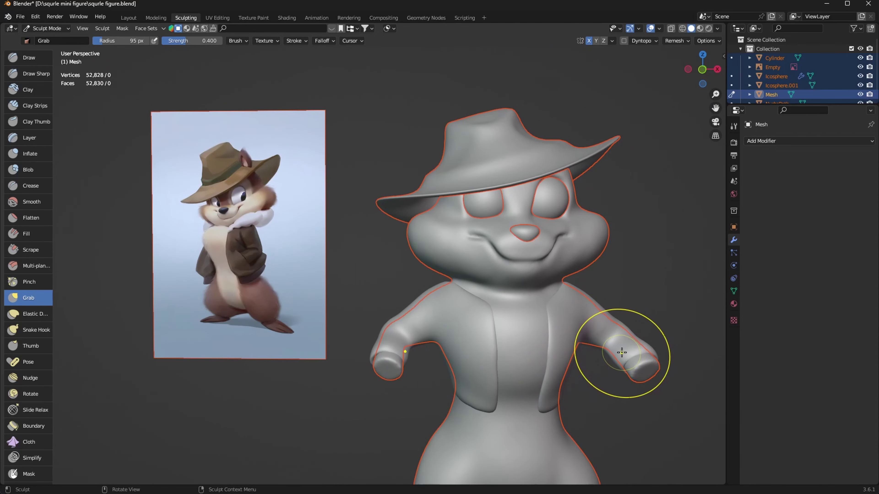
Step: Save squrle figure.blend and pull the jacket's chest lapel to the right
left_click(20, 17)
left_click(31, 79)
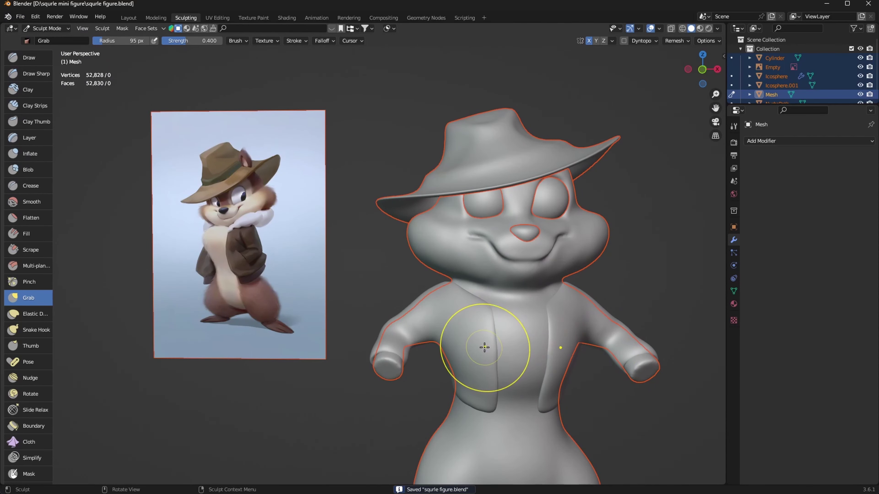
left_click_drag(496, 368, 550, 367)
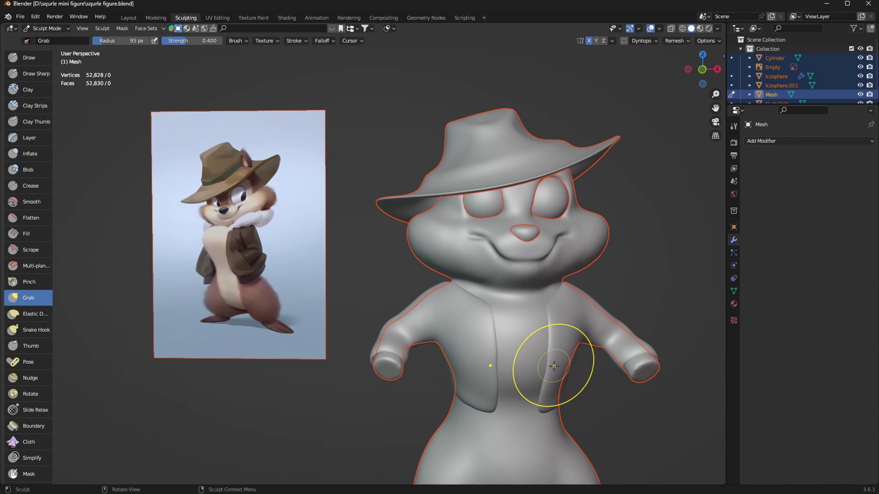
middle_click_drag(550, 367, 541, 338)
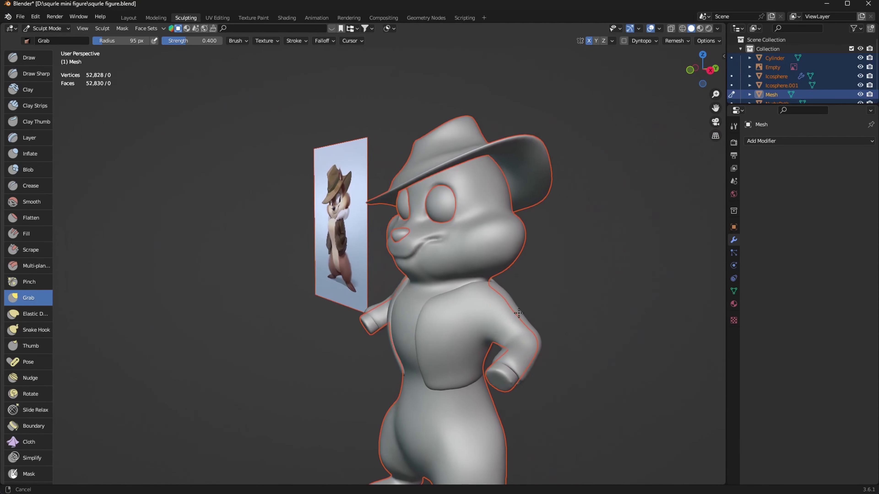
key("ctrl+Tab")
Step: Select the jacket mesh on its own and put it back into Sculpt Mode
left_click(489, 337)
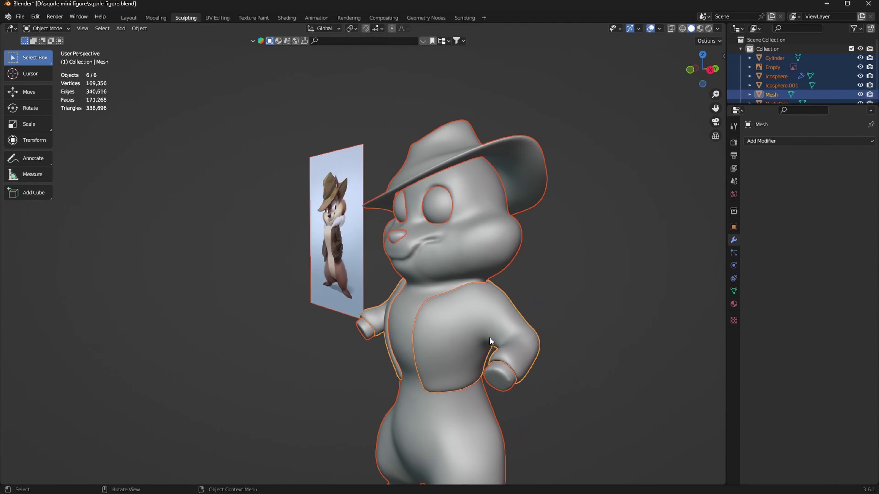
left_click(501, 403)
left_click(532, 360)
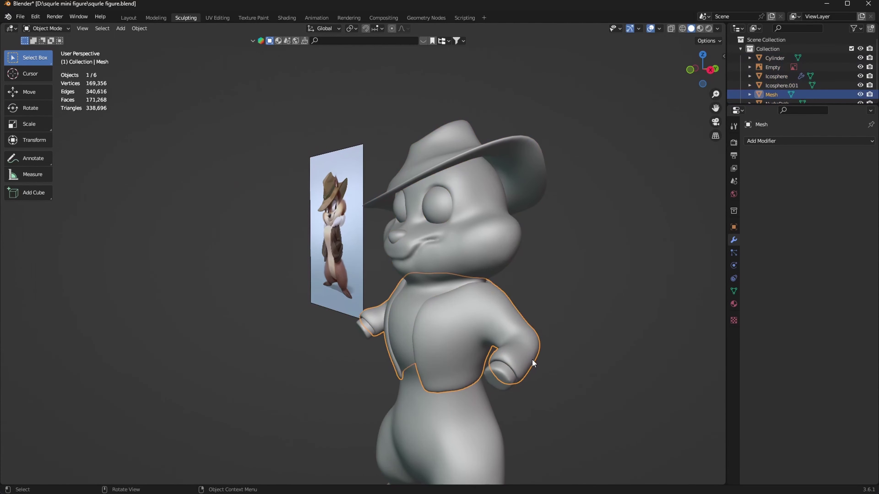
key("ctrl+Tab")
left_click(535, 364)
Step: Grab the jacket's sleeve ends into place around the hands
left_click_drag(536, 363, 531, 371)
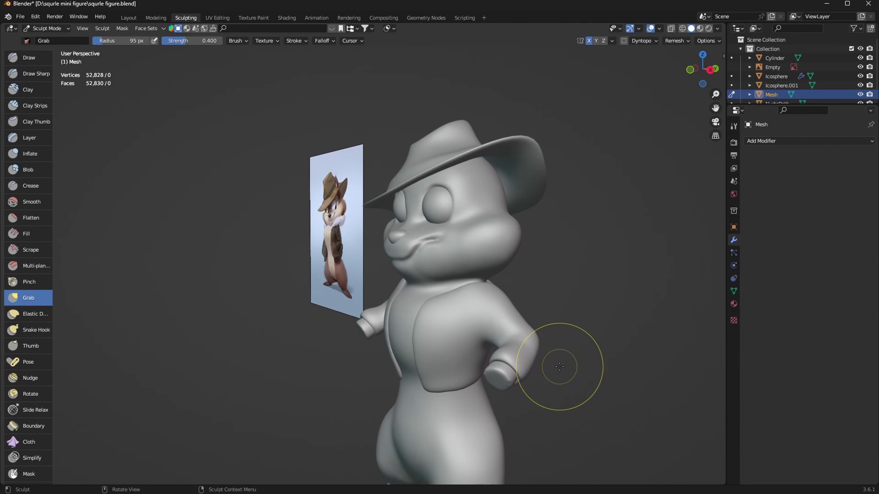
middle_click_drag(560, 367, 624, 350)
scroll(630, 339, "up", 2)
left_click_drag(338, 371, 371, 382)
mouse_move(372, 383)
middle_mouse_down()
mouse_move(457, 316)
mouse_move(507, 326)
mouse_move(443, 290)
middle_mouse_up()
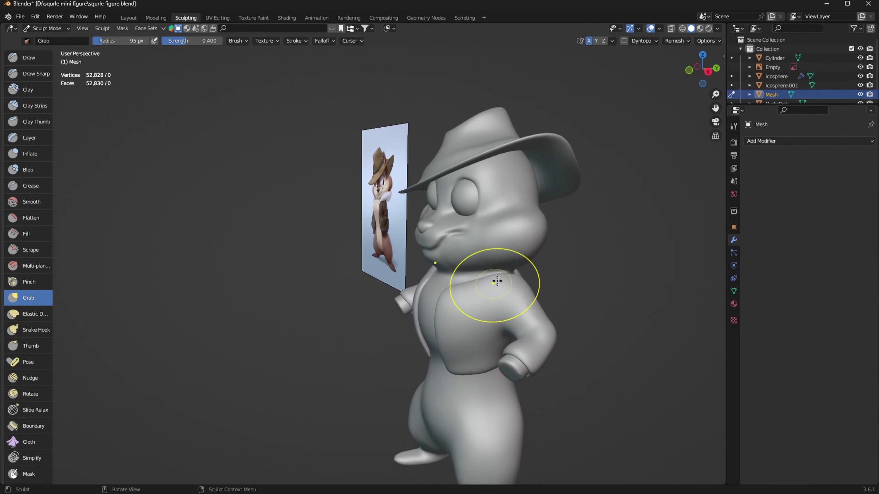
Step: Orbit and zoom around the squirrel to check the sleeves from side and front
mouse_move(496, 282)
middle_mouse_down()
mouse_move(573, 344)
mouse_move(648, 304)
middle_mouse_up()
scroll(634, 306, "up", 5)
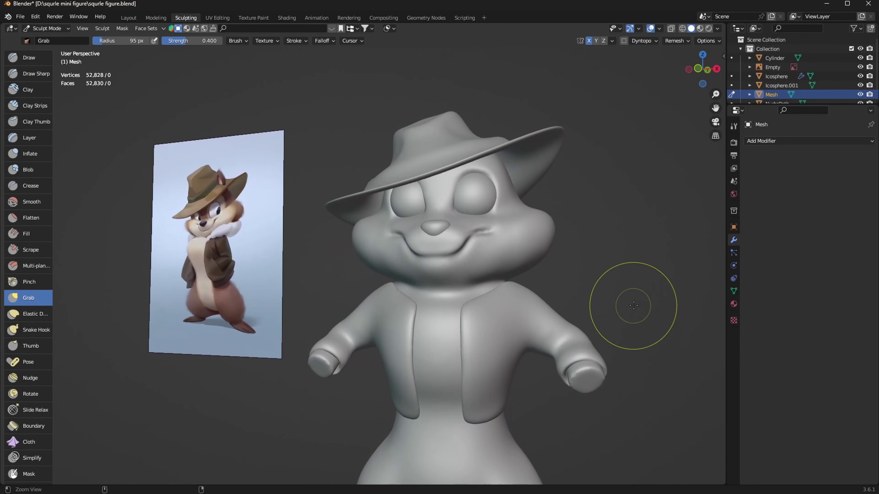
scroll(634, 305, "down", 5)
mouse_move(593, 343)
middle_mouse_down()
mouse_move(560, 330)
mouse_move(609, 281)
mouse_move(564, 317)
middle_mouse_up()
scroll(559, 329, "up", 4)
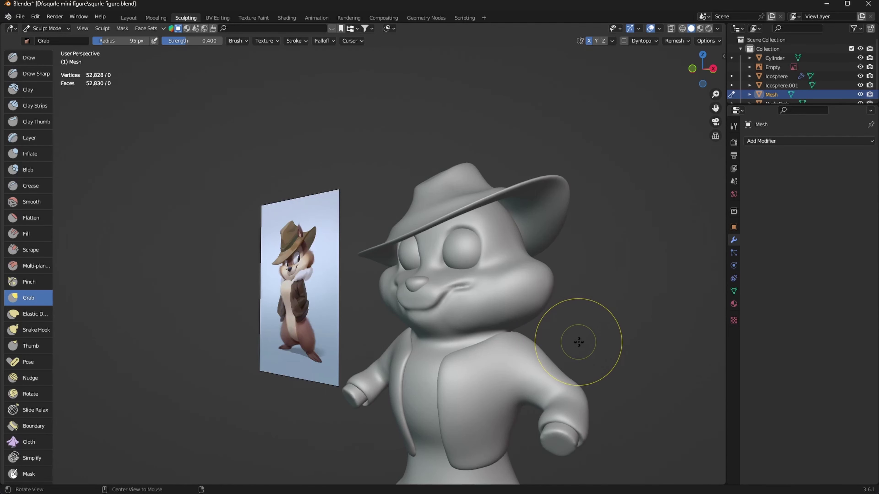
middle_click_drag(579, 342, 616, 339)
scroll(616, 339, "up", 1)
scroll(616, 339, "up", 1)
scroll(616, 339, "up", 1)
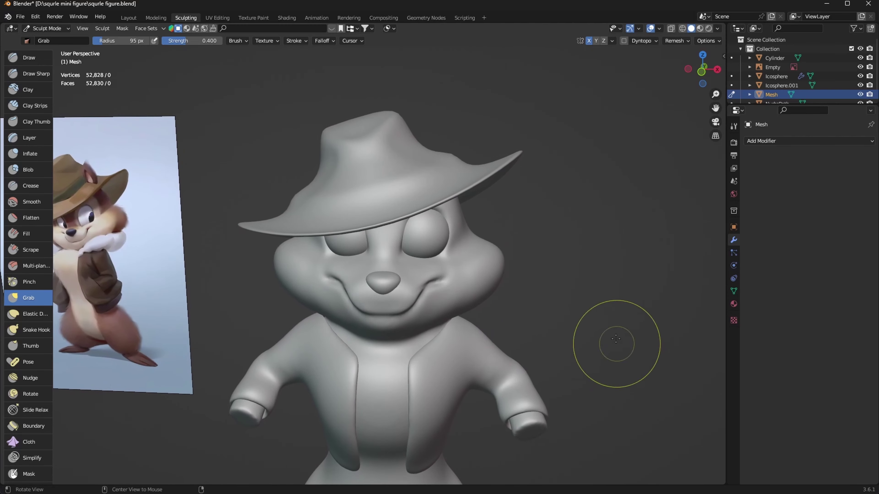
Step: Make the Cylinder hat the sculpt target and grab a deeper dent into its crown
key("alt+q")
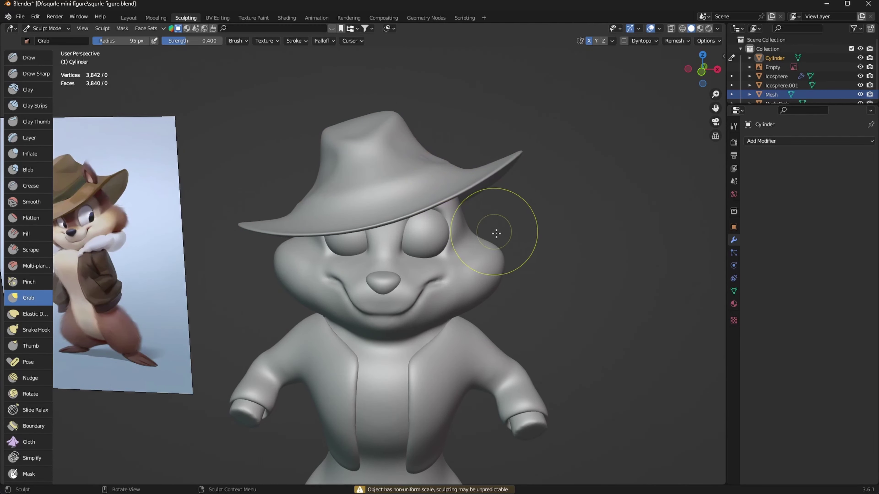
middle_click_drag(497, 233, 496, 161)
middle_click_drag(506, 112, 508, 207)
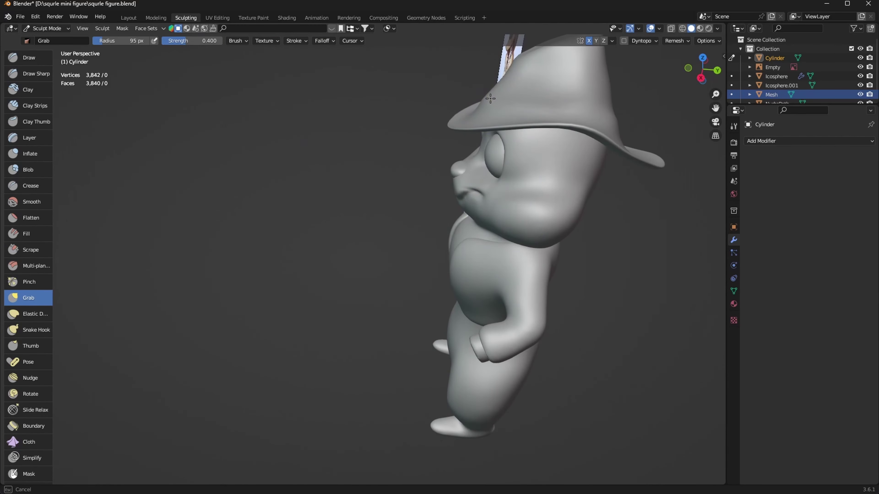
middle_click_drag(616, 104, 648, 220)
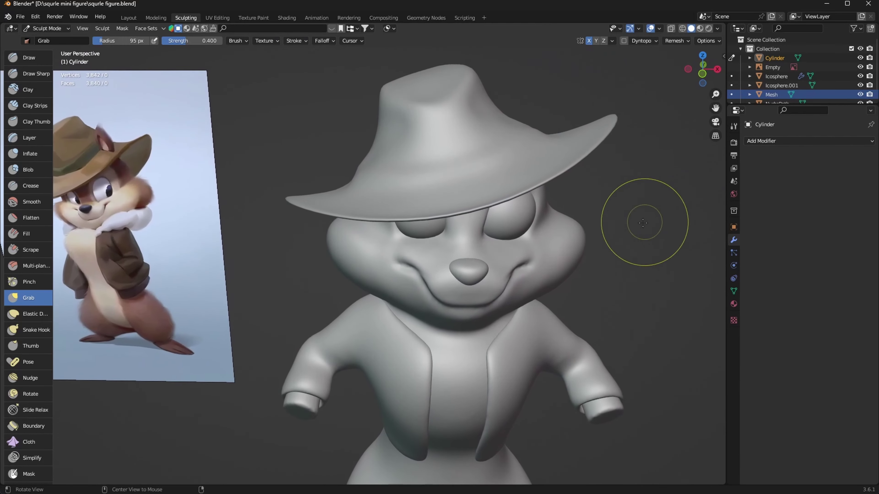
left_click_drag(426, 154, 413, 157)
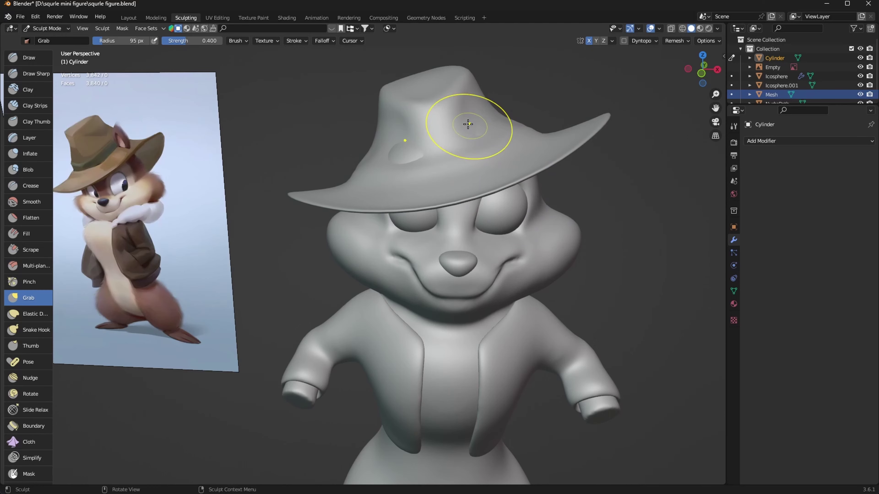
middle_click_drag(468, 124, 529, 76)
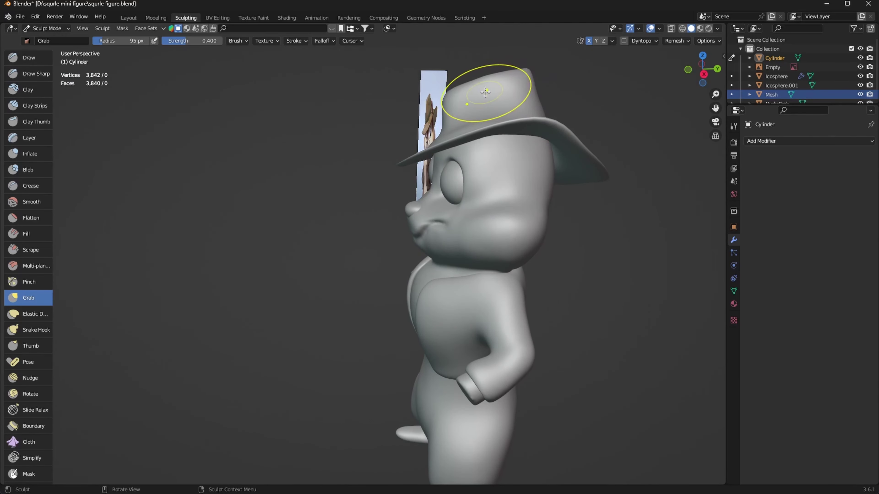
middle_click_drag(480, 181, 389, 97)
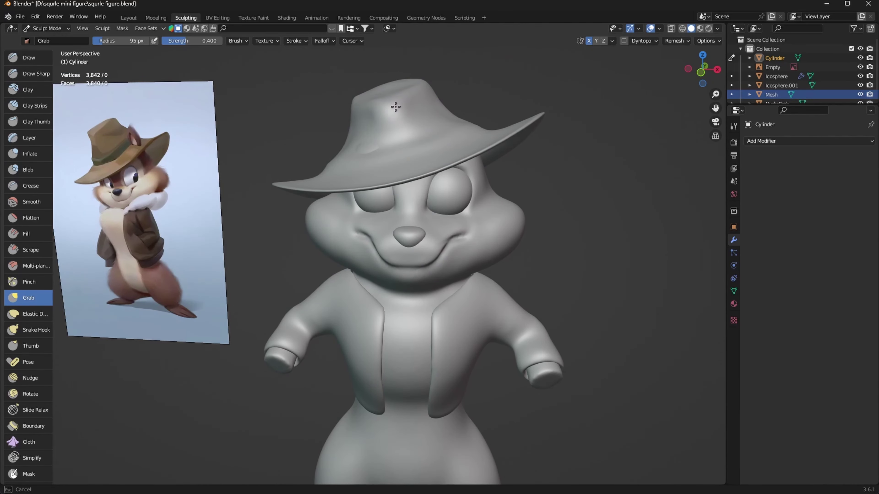
middle_click_drag(448, 193, 424, 178)
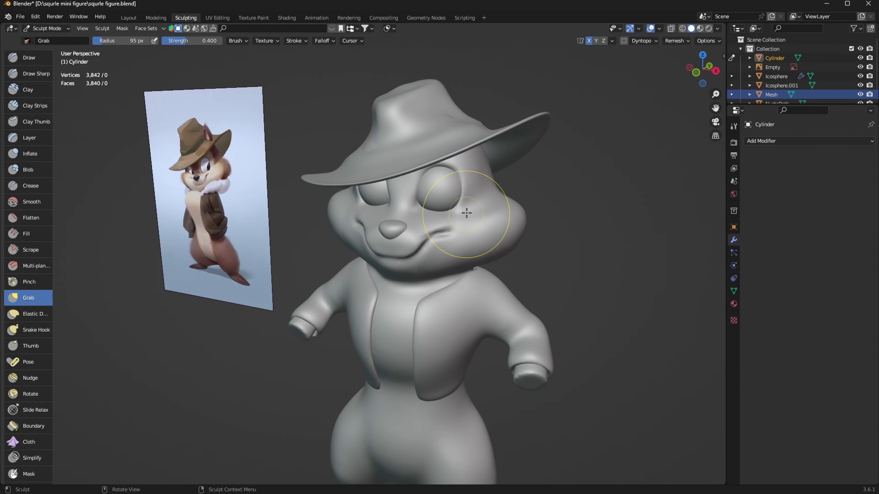
Step: In Object Mode, set the hat's origin to its geometry
key("ctrl+Tab")
left_click(383, 202)
left_click(711, 75)
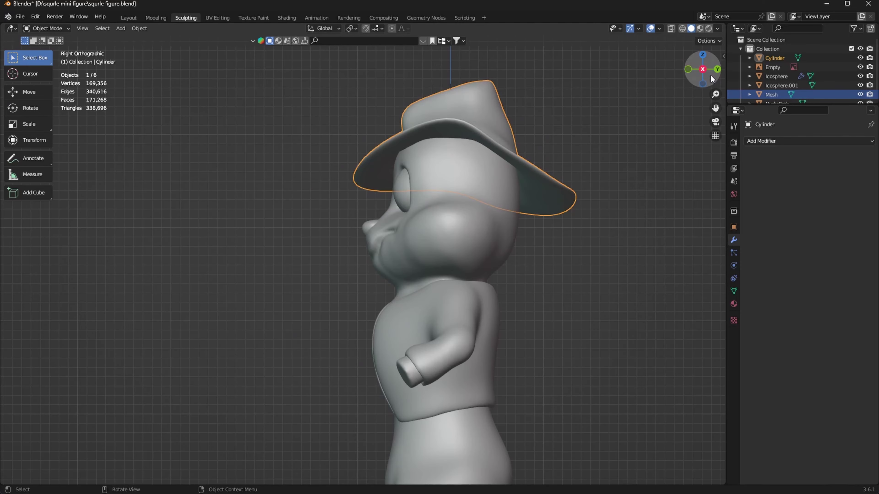
left_click(555, 176)
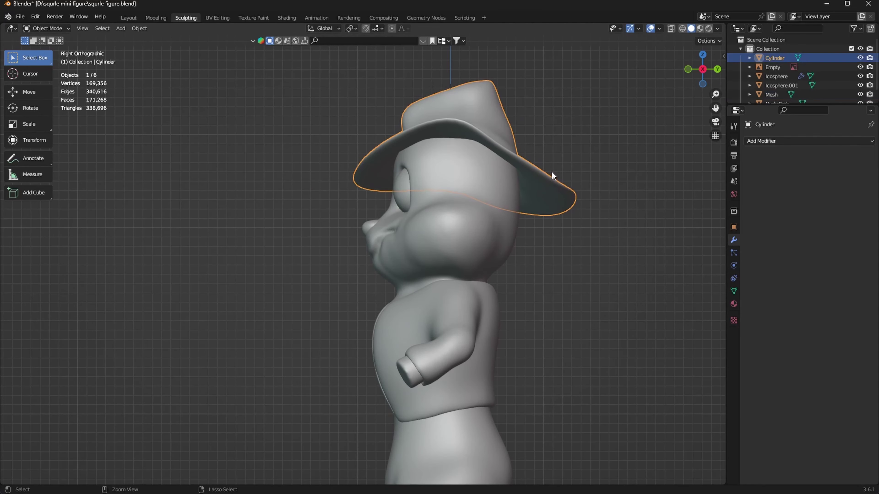
right_click(529, 190)
left_click(601, 222)
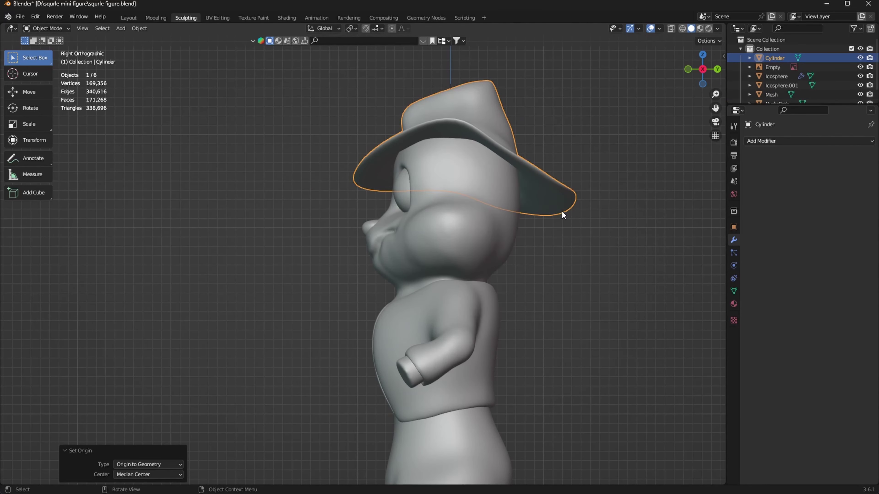
right_click(542, 177)
left_click(617, 190)
Step: Scale the hat up slightly
key("s")
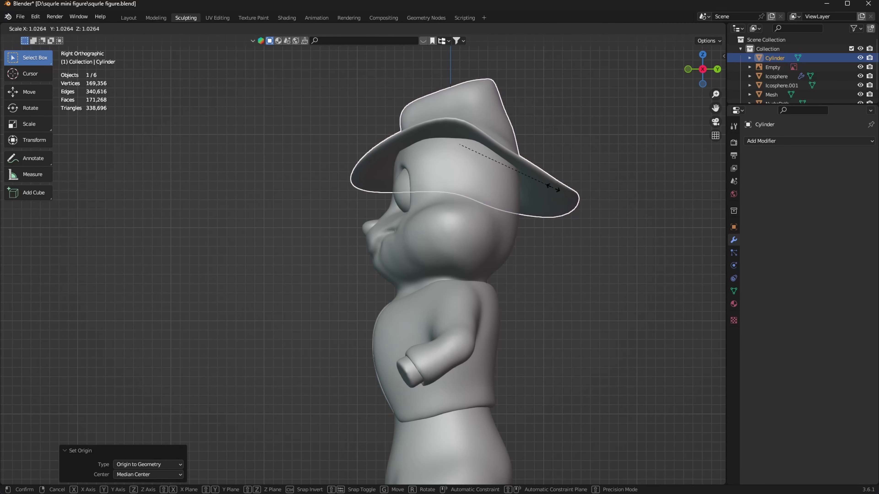
left_click(563, 184)
key("g")
key("Escape")
left_click(551, 262)
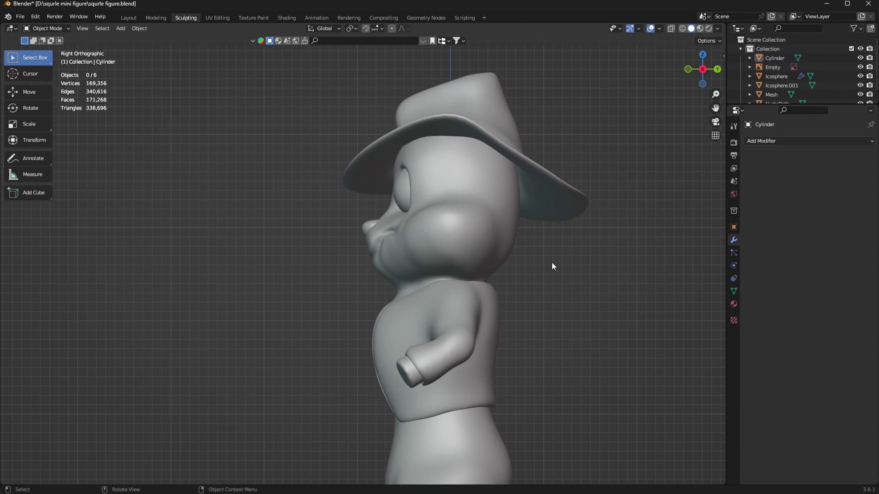
Step: Shrink the eye spheres to 0.966 and reselect the hat
mouse_move(551, 262)
middle_mouse_down()
mouse_move(626, 265)
mouse_move(585, 281)
mouse_move(625, 264)
mouse_move(612, 254)
mouse_move(591, 268)
mouse_move(516, 271)
mouse_move(583, 258)
middle_mouse_up()
left_click(538, 243)
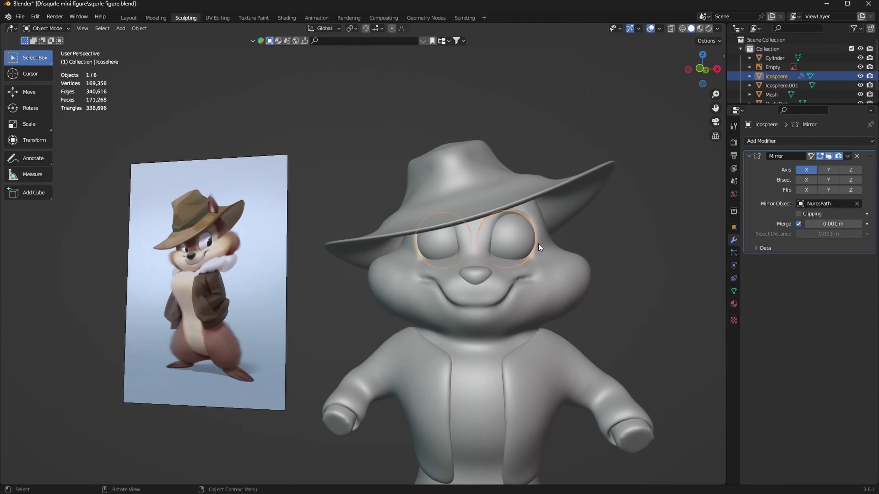
key("s")
left_click(545, 240)
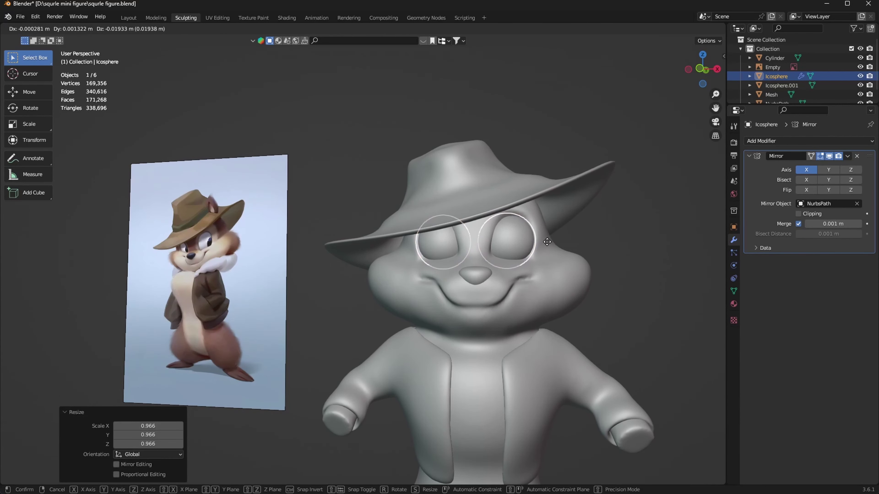
left_click(551, 243)
mouse_move(599, 284)
middle_mouse_down()
mouse_move(504, 302)
mouse_move(590, 290)
middle_mouse_up()
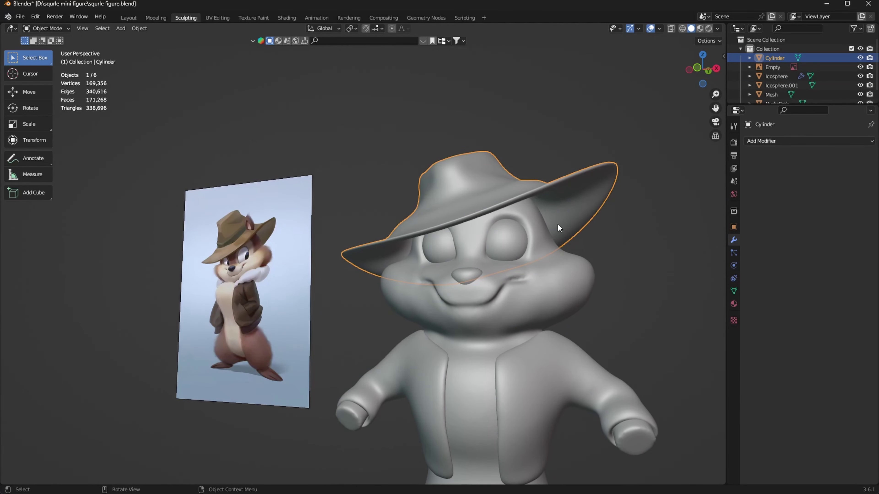
mouse_move(562, 240)
middle_mouse_down()
mouse_move(584, 250)
mouse_move(577, 266)
mouse_move(589, 272)
mouse_move(582, 249)
middle_mouse_up()
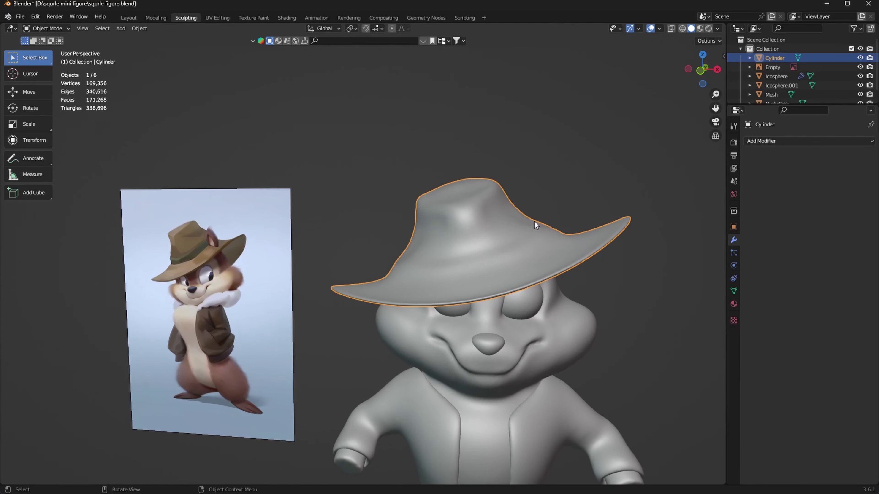
Step: Grab-sculpt the hat brim into a wider drooping sweep using a 185 px brush radius
key("ctrl+Tab")
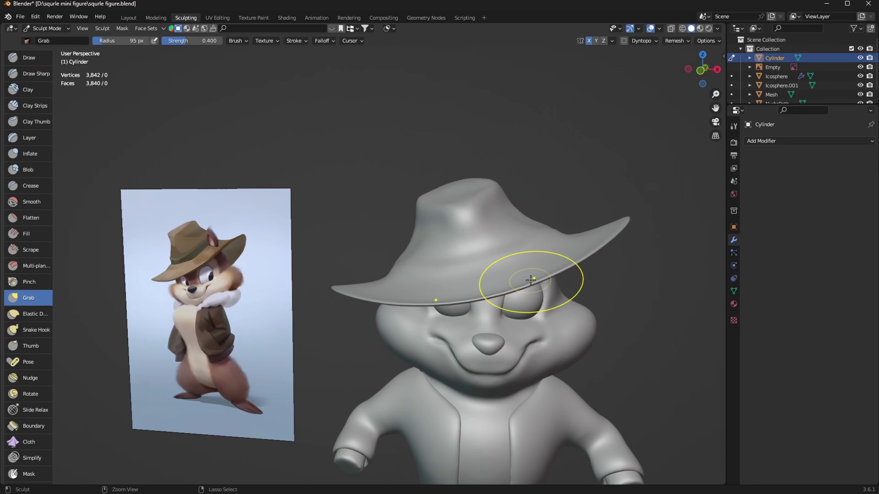
left_click_drag(531, 279, 529, 213)
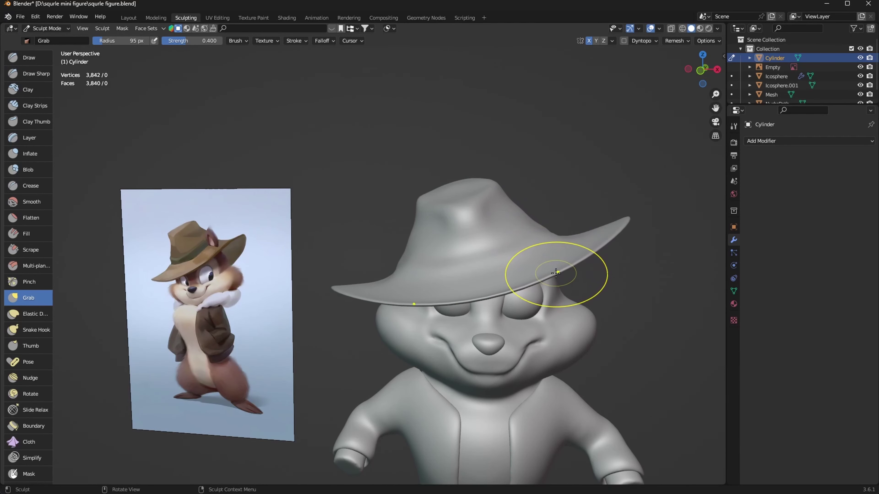
mouse_move(554, 282)
middle_mouse_down()
mouse_move(573, 229)
mouse_move(607, 270)
middle_mouse_up()
key("f")
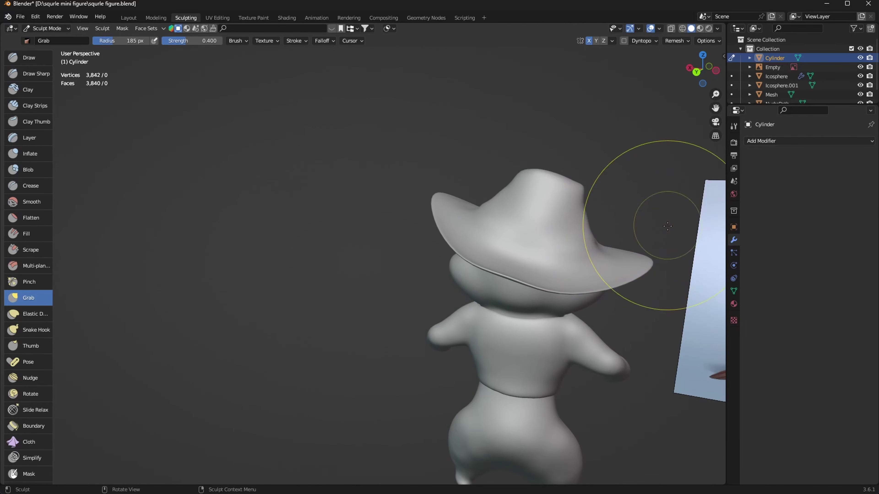
left_click(588, 255)
mouse_move(594, 303)
middle_mouse_down()
mouse_move(648, 295)
mouse_move(601, 292)
mouse_move(627, 275)
mouse_move(627, 294)
mouse_move(467, 278)
middle_mouse_up()
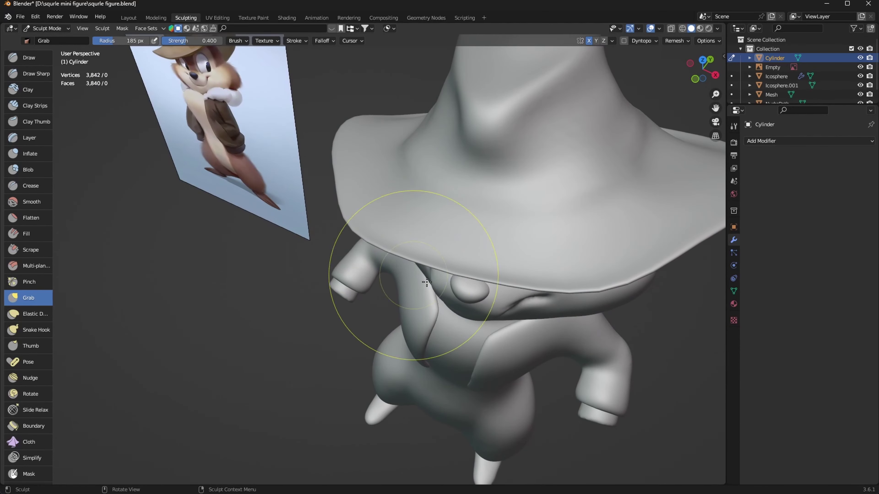
mouse_move(606, 295)
middle_mouse_down()
mouse_move(577, 284)
mouse_move(582, 256)
mouse_move(604, 229)
mouse_move(575, 267)
middle_mouse_up()
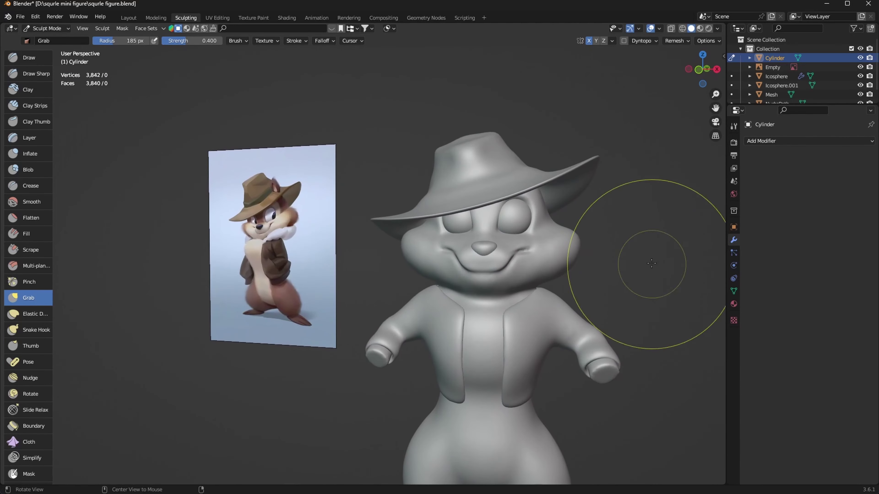
key("ctrl+Tab")
Step: Add a new Path curve in front view and hide the hat
left_click(550, 282)
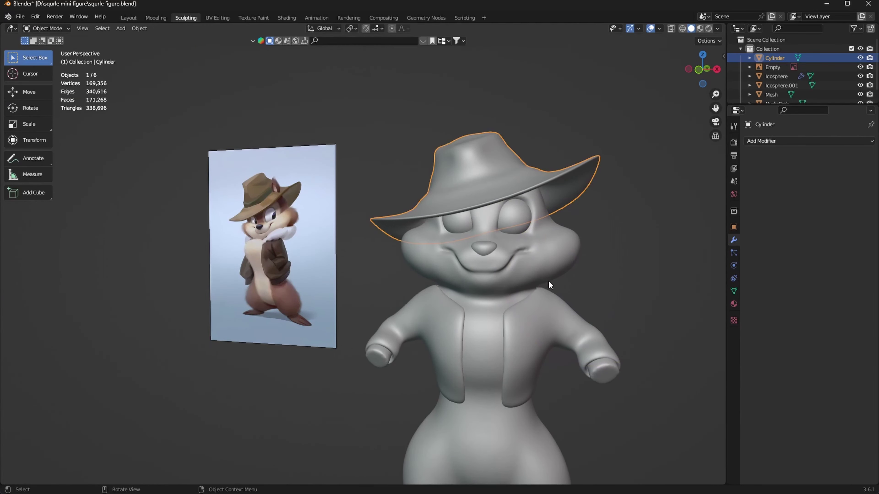
left_click(698, 69)
key("shift+a")
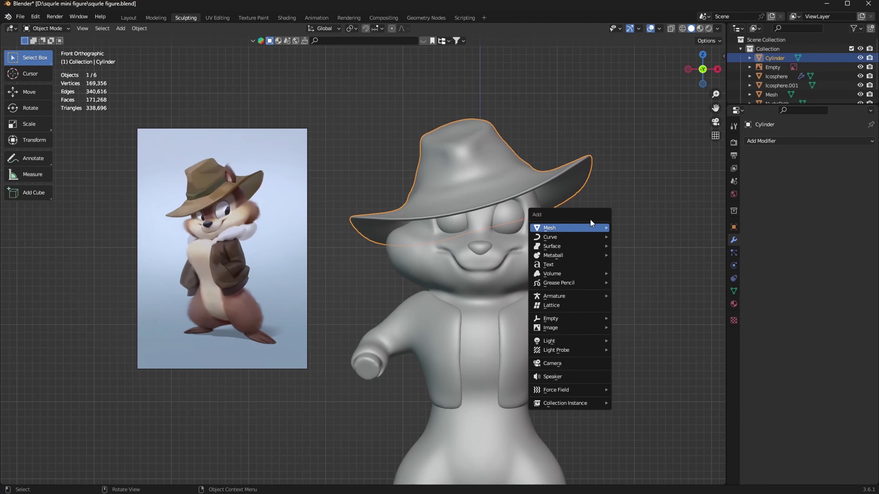
left_click(646, 277)
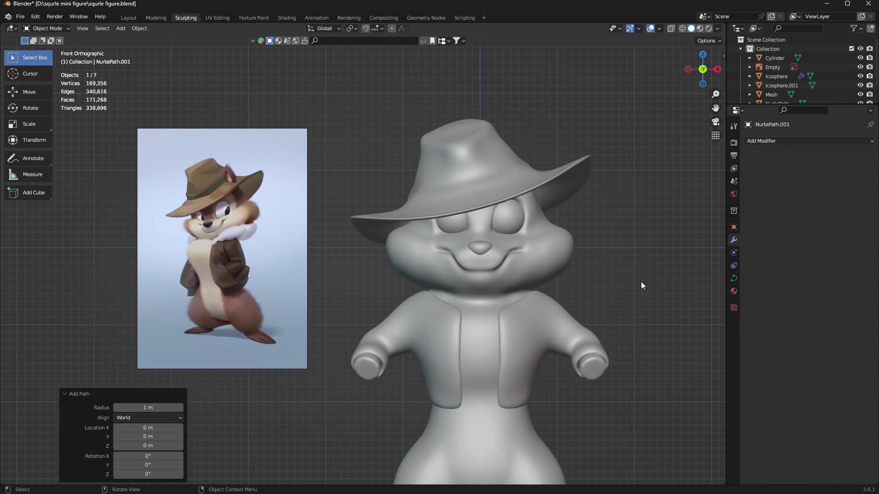
mouse_move(646, 277)
middle_mouse_down()
mouse_move(618, 305)
mouse_move(616, 349)
mouse_move(584, 212)
middle_mouse_up()
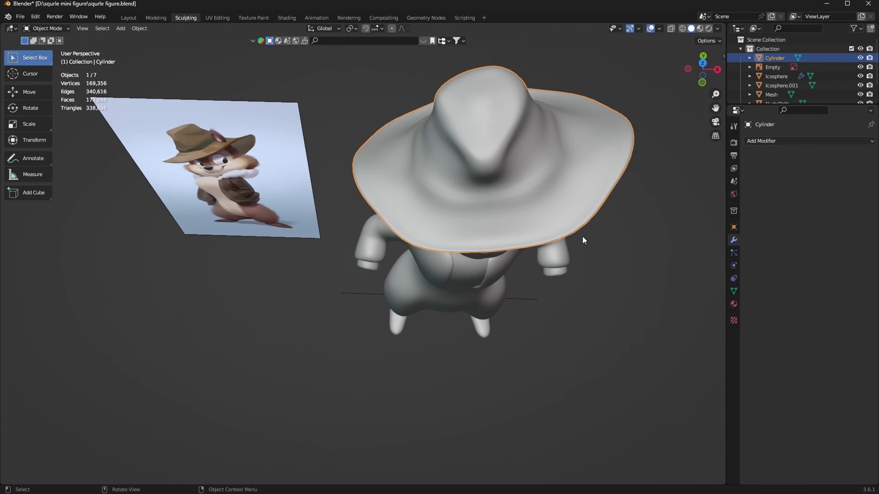
key("h")
Step: Move the path up to neck height at Z 1.7678 m
left_click(530, 299)
left_click(702, 81)
key("g")
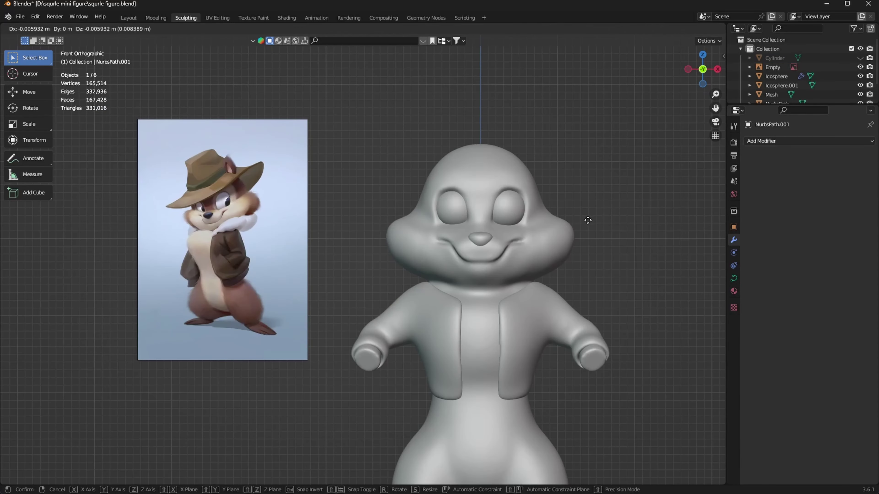
left_click(588, 220)
key("g")
key("z")
left_click(582, 238)
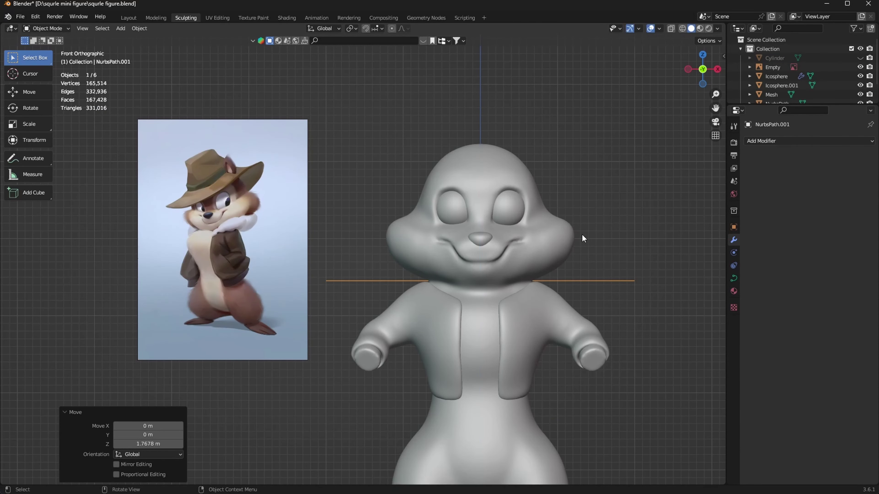
key("KP_7")
Step: In Edit Mode, push the path's middle point behind the head and both end points forward
key("Tab")
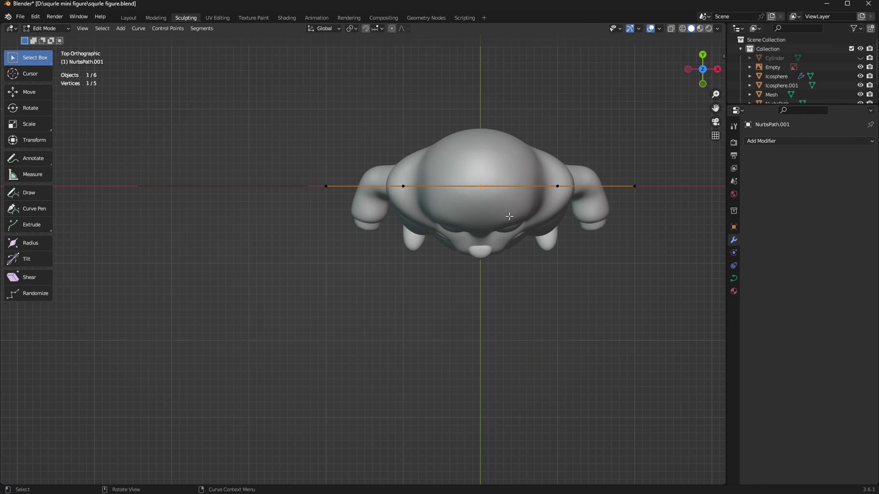
key("g")
left_click(602, 142)
left_click(634, 187)
left_click(326, 187, "shift")
key("g")
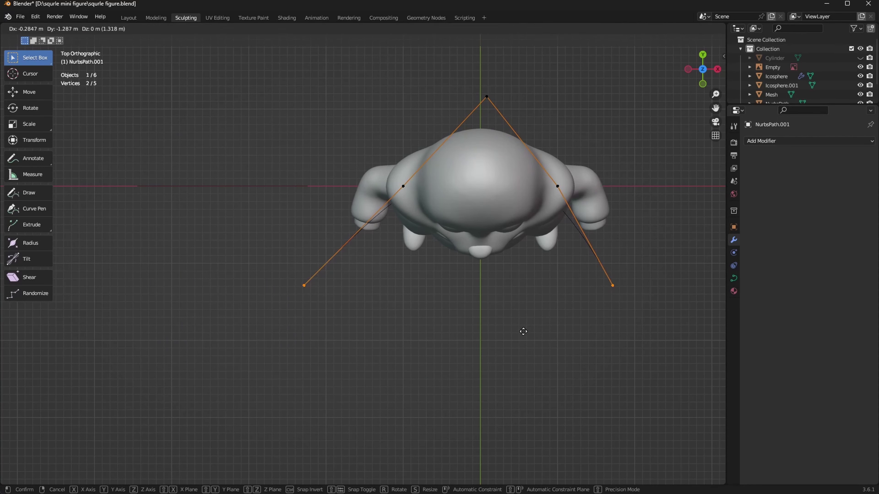
key("y")
left_click(512, 335)
Step: Reposition the right end, right-middle and left end points around the neck and chin
left_click(660, 316)
key("g")
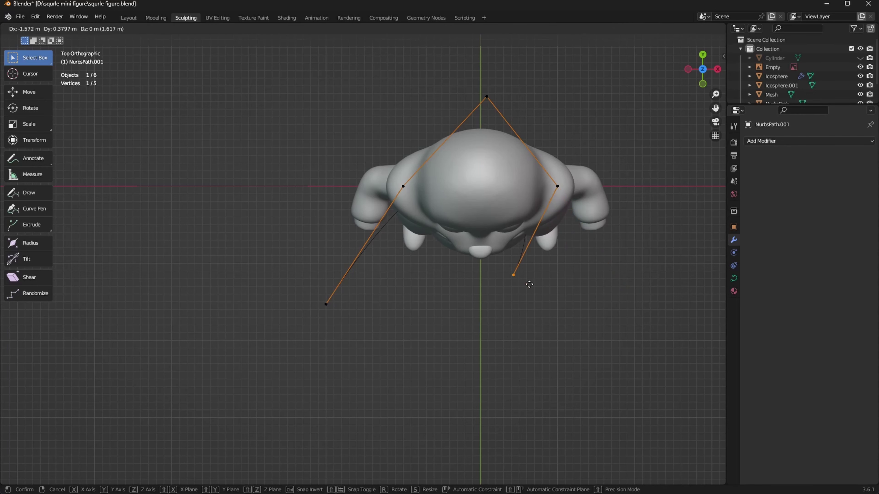
left_click(557, 186)
key("g")
left_click(612, 181)
left_click(326, 304)
key("g")
left_click(584, 289)
Step: Place the left collar point beside the neck to complete the loop shape
key("g")
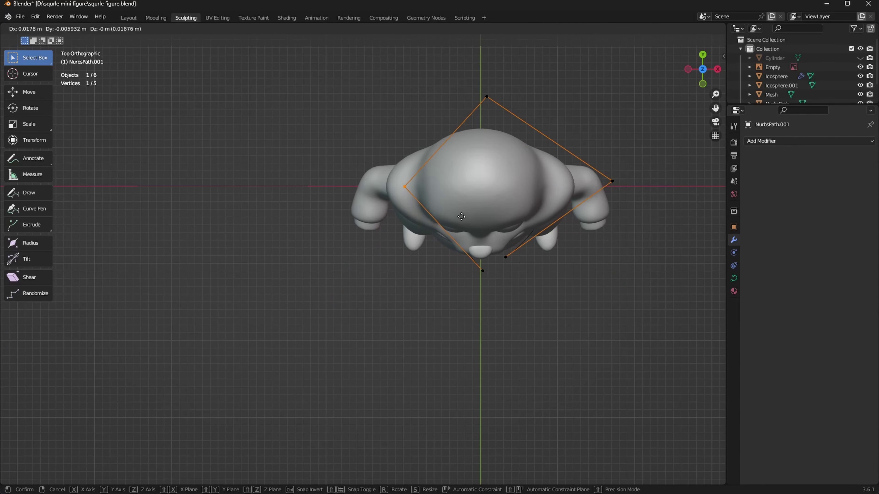
left_click(391, 187)
left_click(487, 97)
key("g")
left_click(608, 256)
Step: From the side, push the back point out and adjust the front and middle points' heights
middle_click_drag(608, 256, 591, 217)
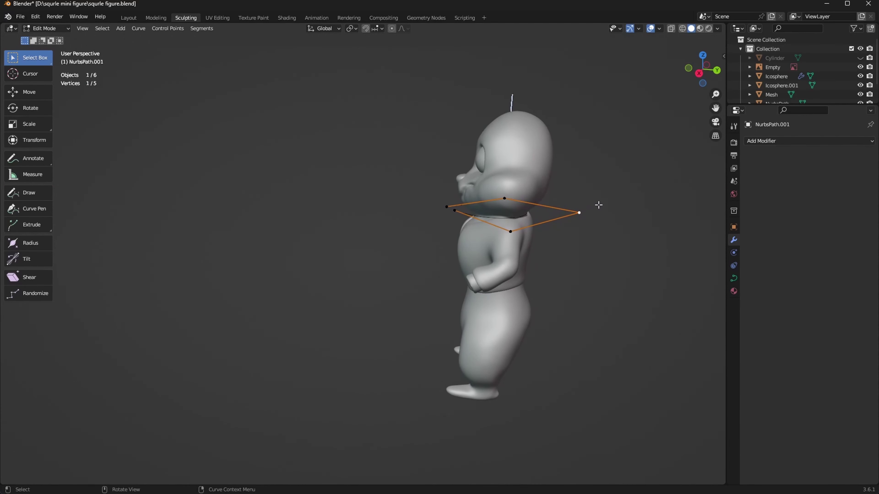
key("g")
left_click(623, 209)
left_click_drag(436, 190, 470, 232)
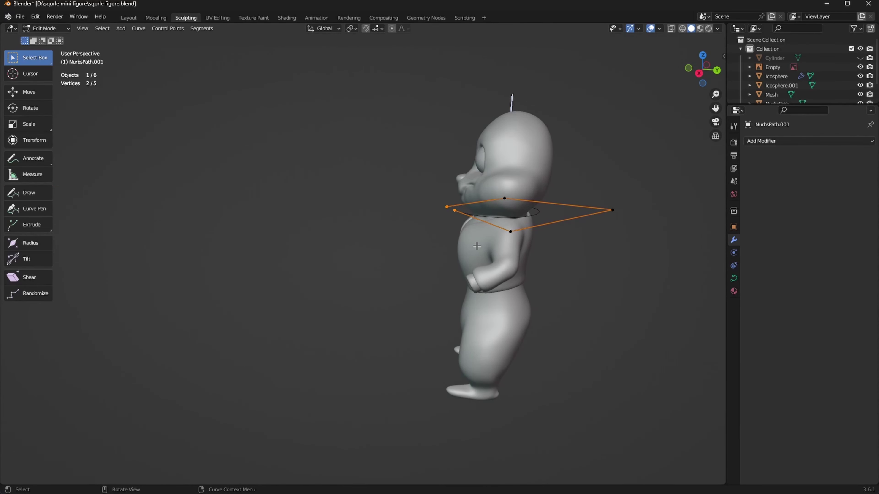
key("g")
key("z")
left_click(484, 242)
left_click_drag(492, 187, 533, 264)
key("g")
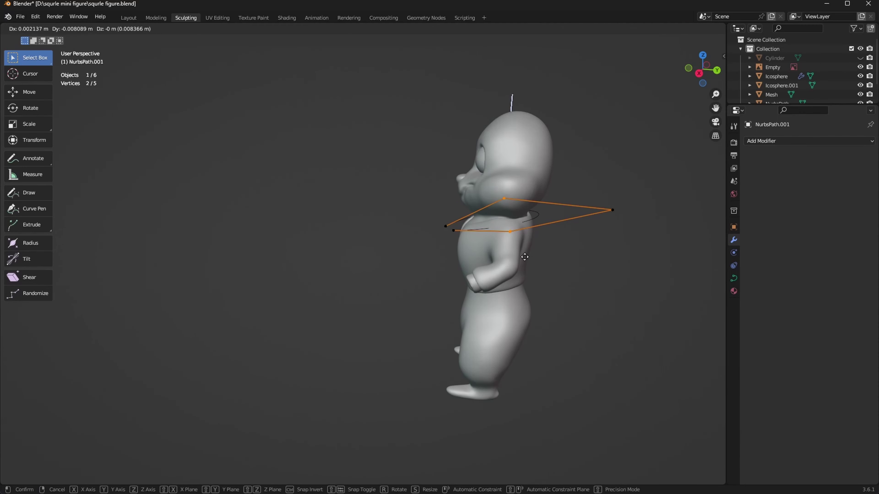
key("z")
left_click(530, 235)
Step: Move the collar's left and right end points outward along X by about 0.07681 m
middle_click_drag(531, 239, 650, 250)
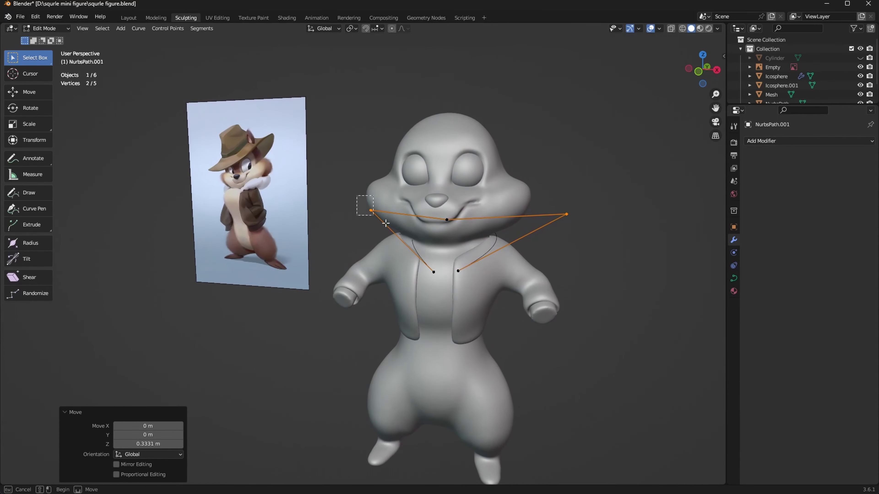
left_click(371, 210)
key("g")
key("x")
left_click(388, 254)
left_click(566, 214)
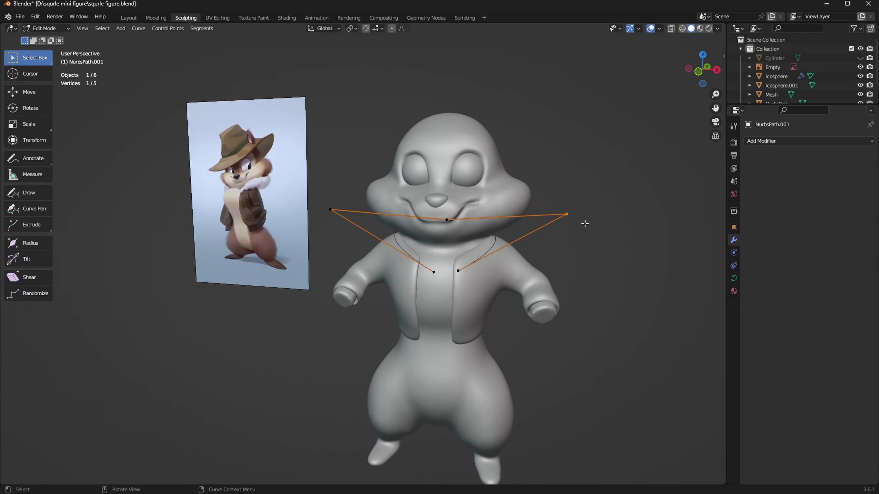
key("g")
key("x")
left_click(572, 262)
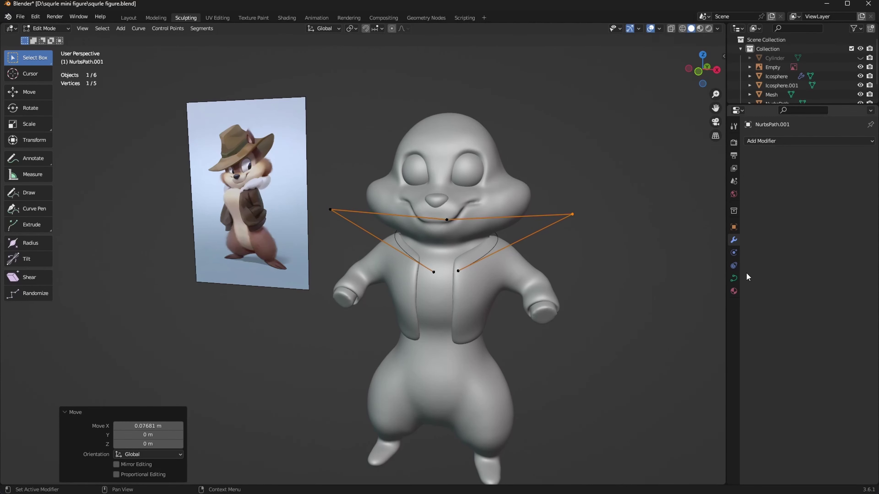
Step: Set the collar curve's Bevel Depth to 0.18 m
left_click(733, 278)
left_click(750, 291)
left_click_drag(832, 383, 840, 385)
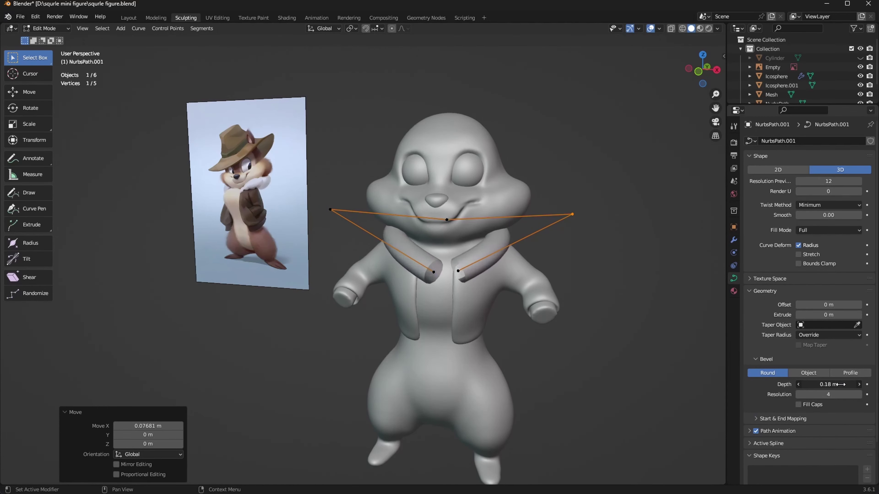
Step: In side and top views, move collar points back behind the squirrel's neck
middle_click_drag(559, 347, 642, 250)
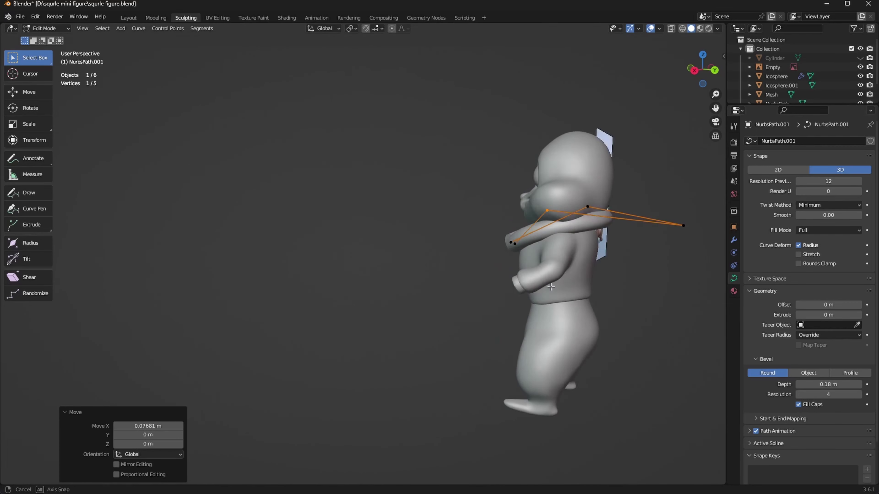
left_click(692, 71)
key("g")
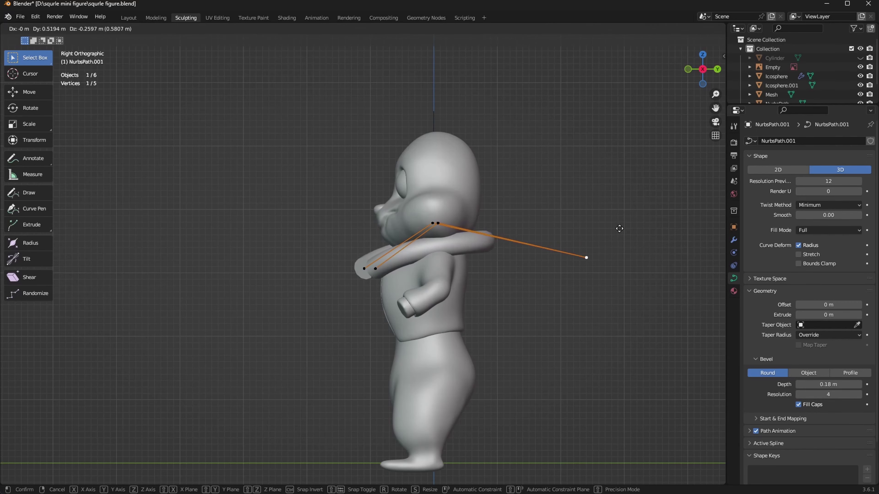
left_click(616, 230)
middle_click_drag(516, 306, 614, 314)
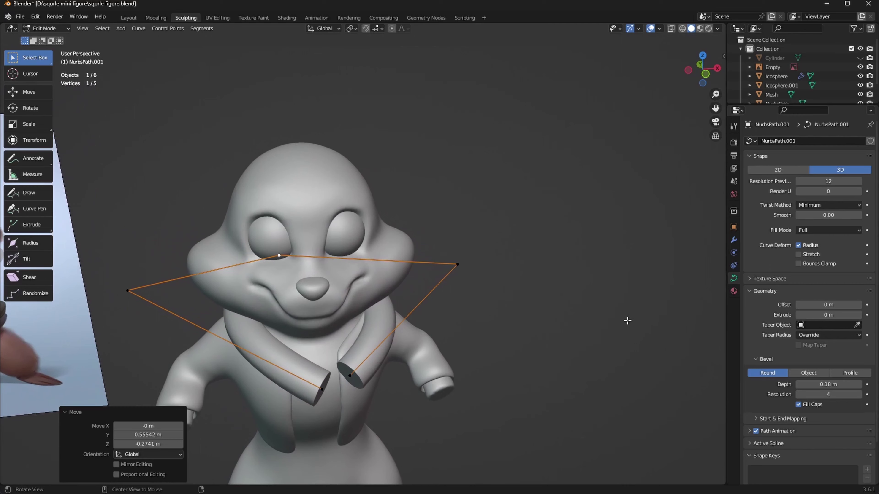
left_click_drag(708, 71, 701, 84)
left_click(701, 69)
scroll(451, 314, "up", 2)
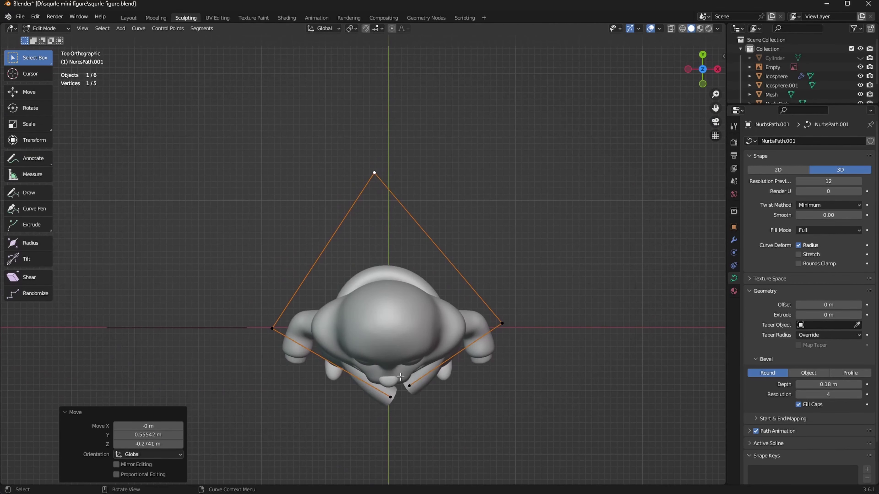
left_click(401, 377)
key("g")
left_click(403, 383)
Step: Drop the top point behind the head, shift the lower-right point, and fatten the tube there
left_click(374, 172)
key("g")
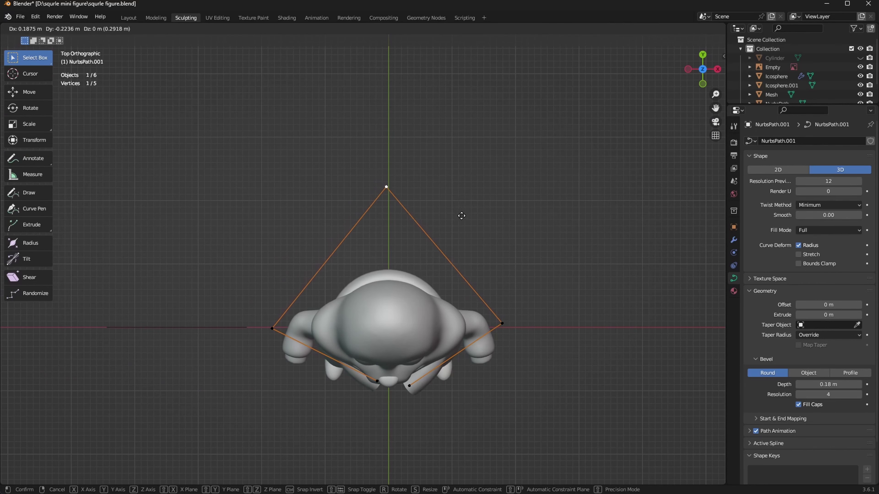
left_click(453, 273)
left_click(409, 385)
key("g")
left_click(439, 402)
key("alt+s")
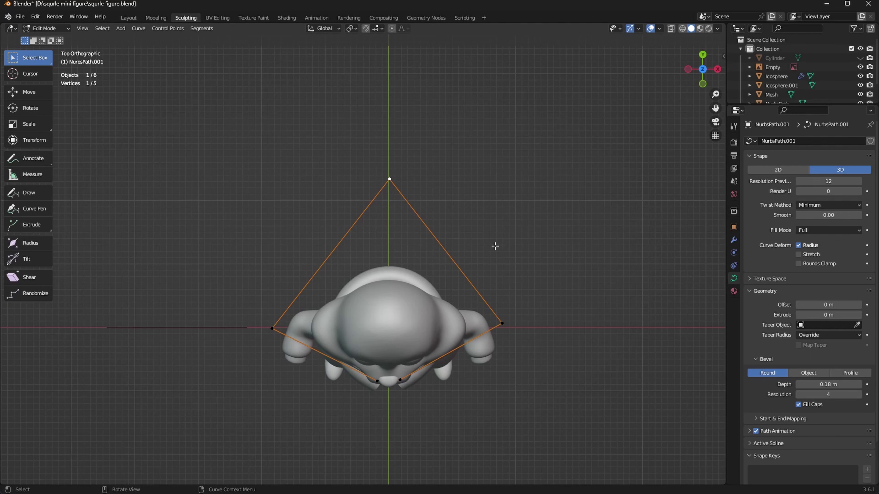
left_click(428, 228)
key("alt+s")
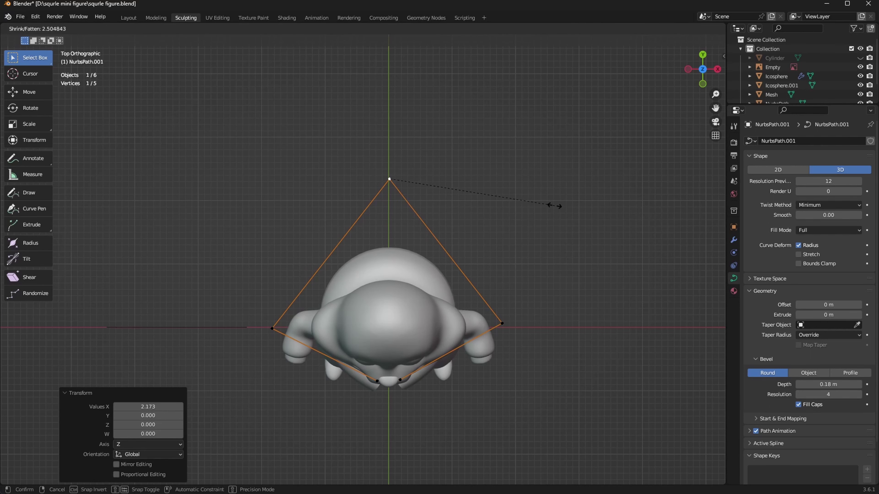
left_click(557, 250)
Step: Pull the collar's back end point closer in, viewed in perspective
mouse_move(574, 302)
middle_mouse_down()
mouse_move(578, 242)
mouse_move(602, 273)
middle_mouse_up()
scroll(602, 273, "up", 4)
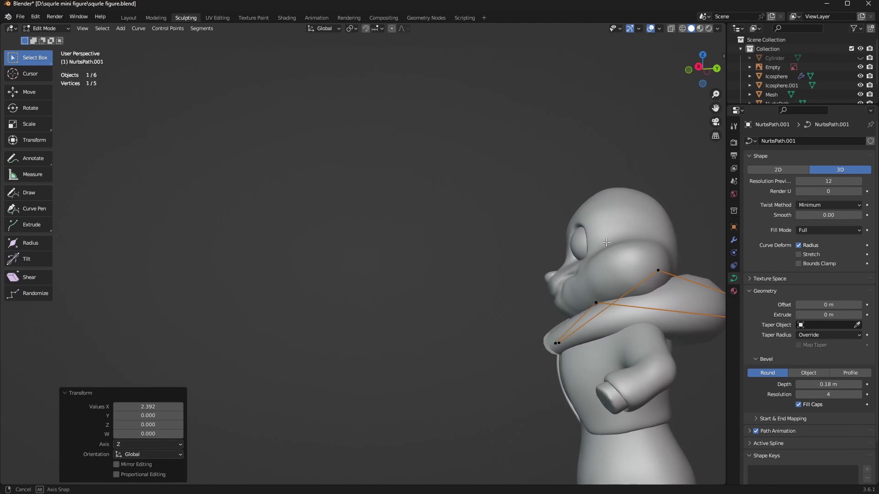
scroll(623, 287, "down", 2)
middle_click_drag(640, 300, 614, 258, "shift")
key("g")
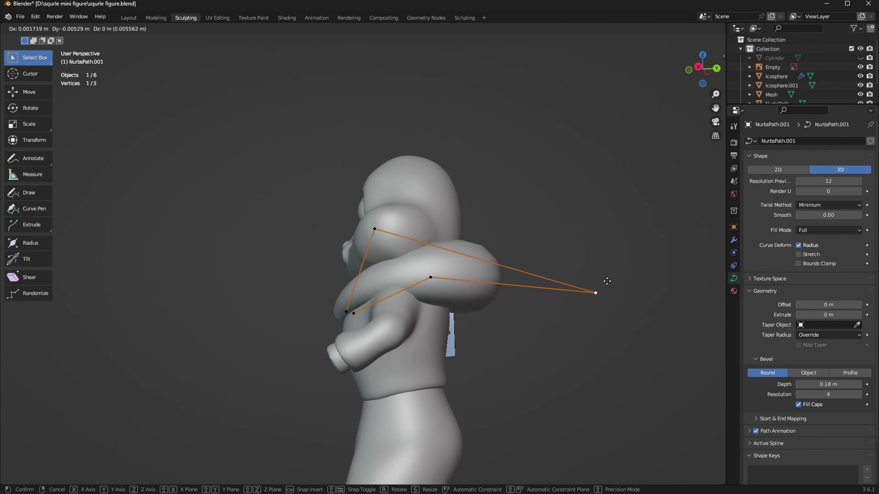
left_click(572, 276)
Step: Adjust the tube radius at the upper-left point and the right end
left_click(407, 234)
key("alt+s")
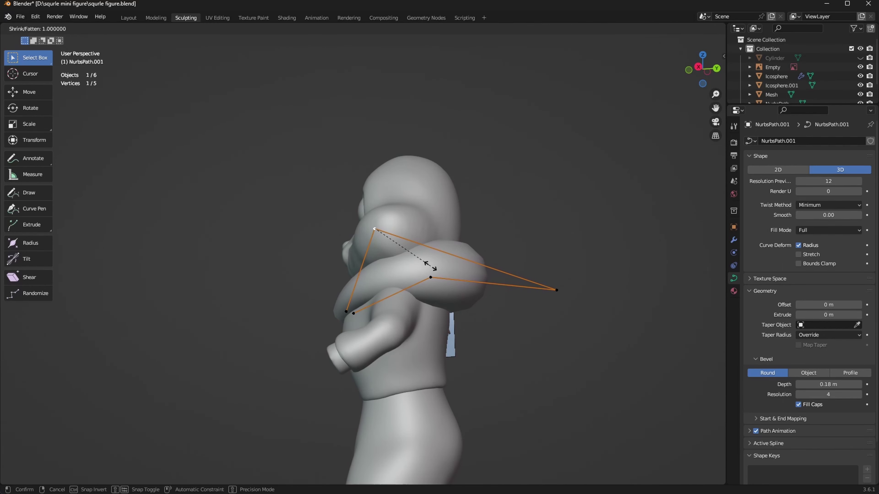
left_click(402, 240)
key("alt+s")
left_click(510, 261)
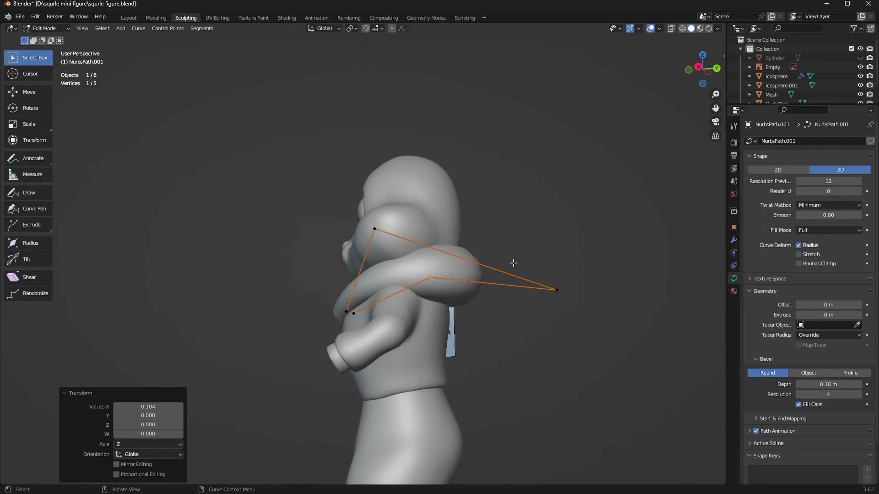
left_click(556, 290)
key("alt+s")
left_click(547, 290)
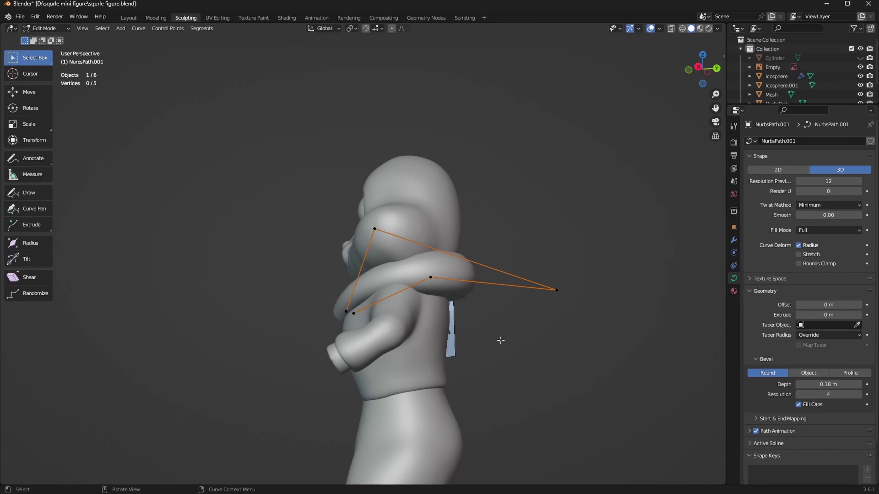
Step: Thin both collar tube ends at the jacket opening with Alt+S
left_click(497, 351)
mouse_move(497, 350)
middle_mouse_down()
mouse_move(604, 347)
mouse_move(458, 363)
middle_mouse_up()
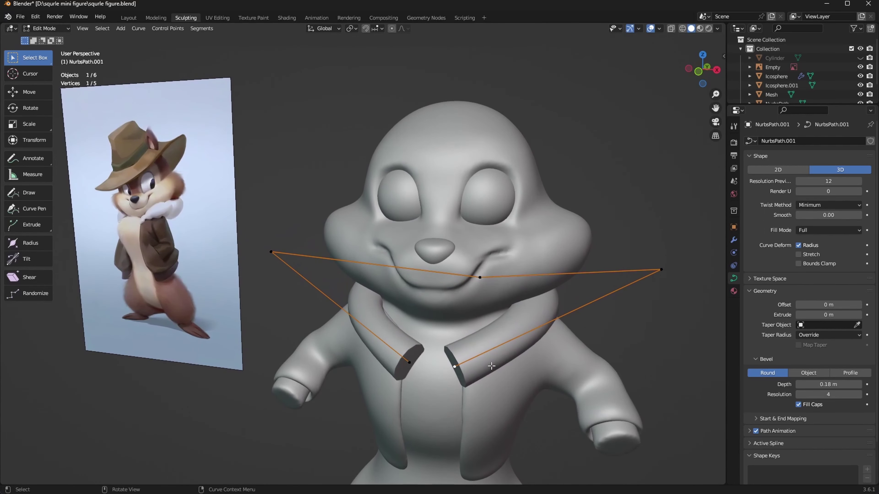
key("alt+s")
left_click(460, 369)
left_click(409, 362)
key("alt+s")
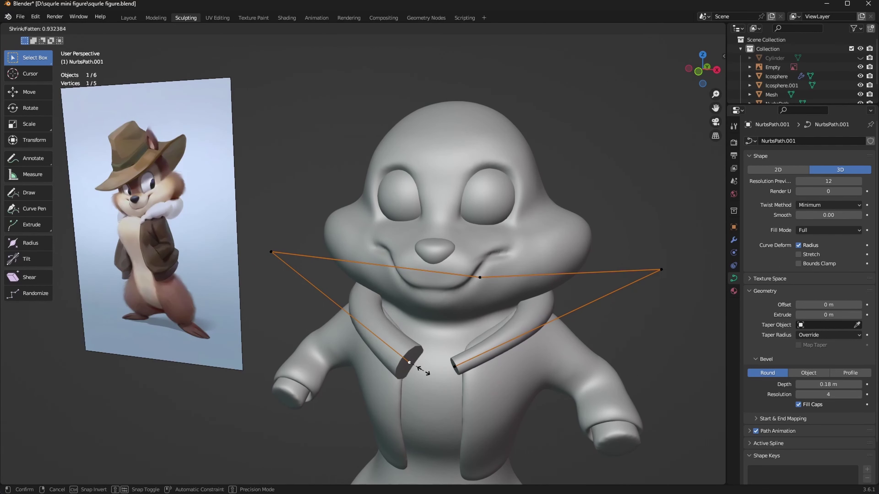
left_click(417, 367)
Step: Subdivide the collar segment and place the new middle point against the neck in side view
middle_click_drag(587, 341, 440, 296)
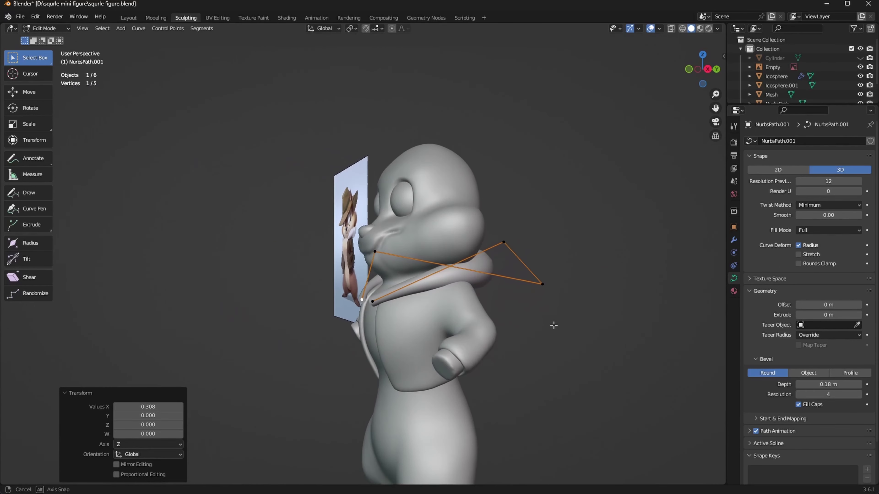
right_click(423, 283)
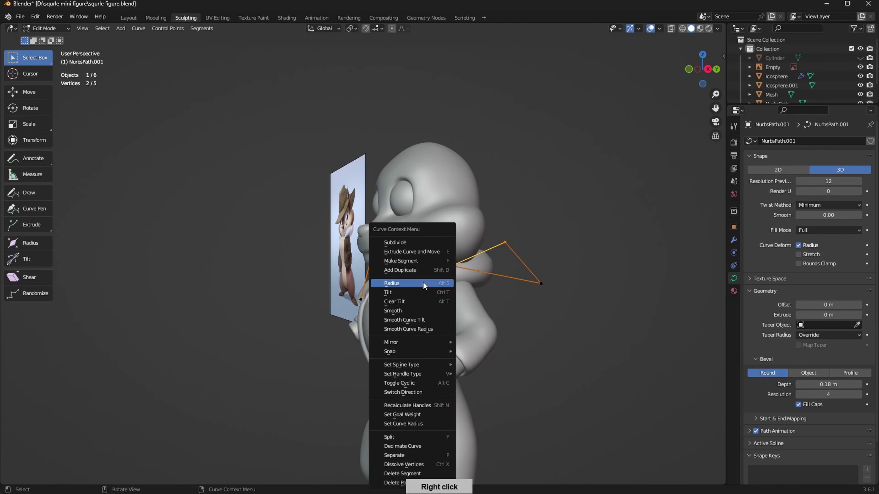
left_click(422, 285)
left_click(439, 272)
key("KP_3")
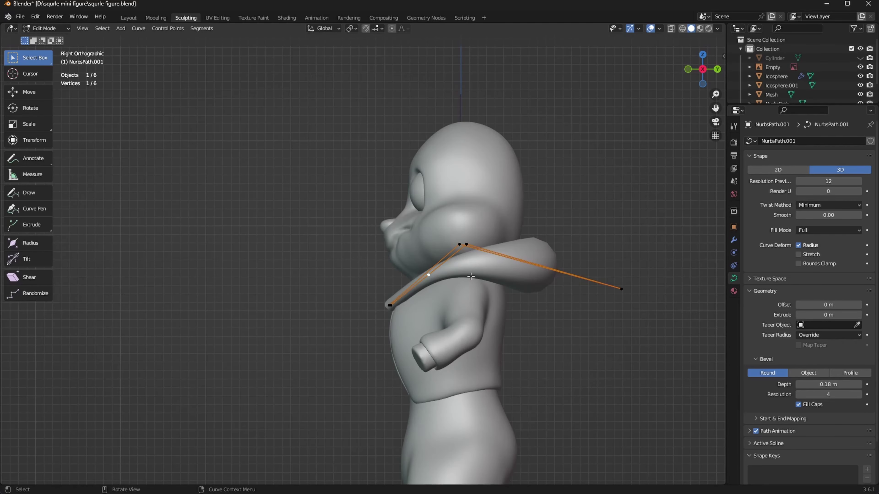
key("g")
left_click(469, 269)
Step: In front view, reposition the middle point, the right end, and the left end at the jacket opening
middle_click_drag(496, 303, 588, 298)
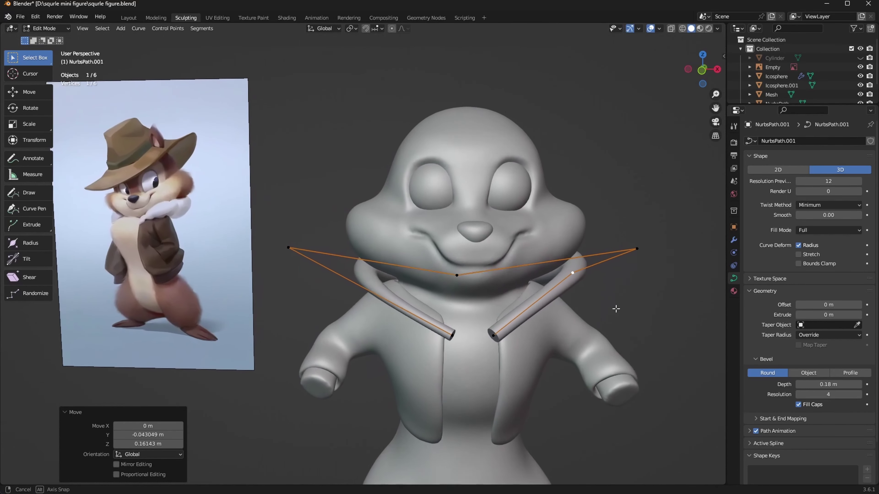
key("KP_1")
key("g")
left_click(548, 267)
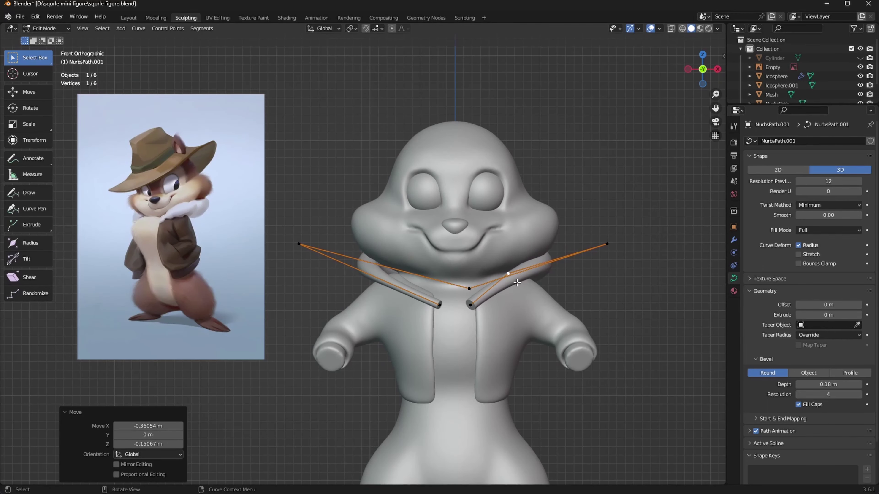
key("g")
left_click(536, 269)
left_click(608, 244)
key("g")
left_click(605, 270)
key("g")
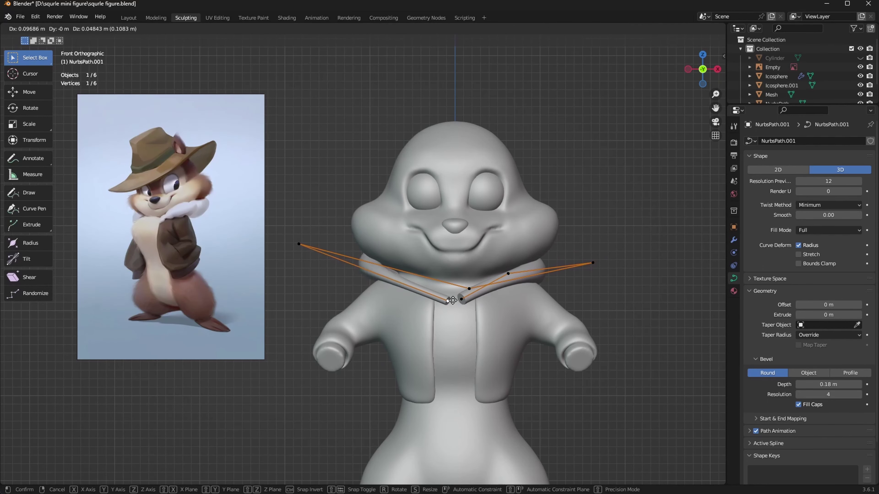
left_click(465, 316)
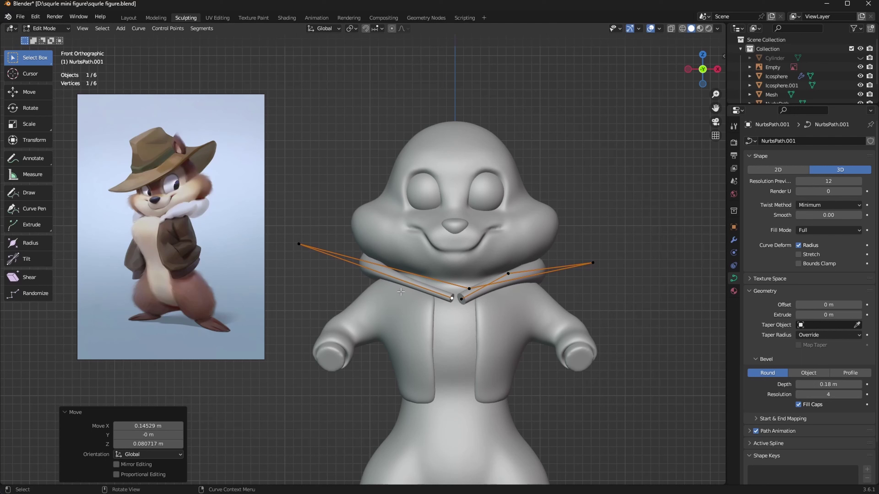
Step: Add a control point on the left segment, place it along the collar, and fatten the tube there
right_click(398, 283)
left_click(369, 245)
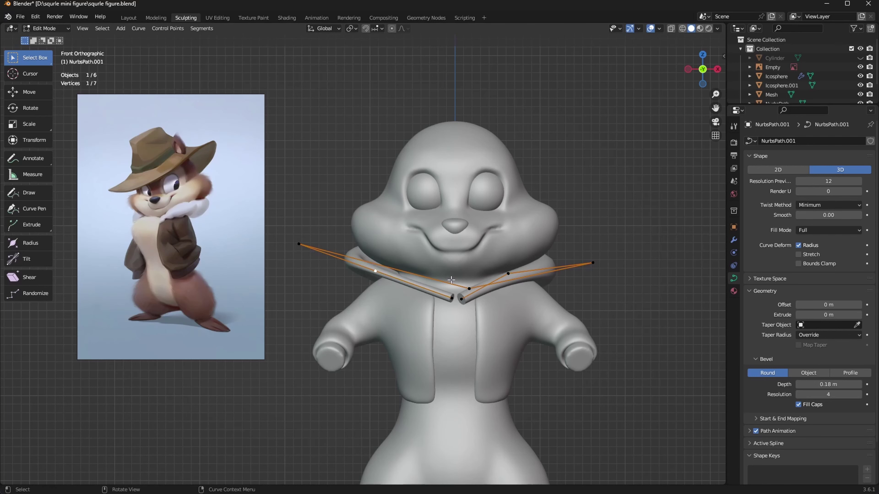
key("g")
left_click(500, 290)
left_click(454, 297)
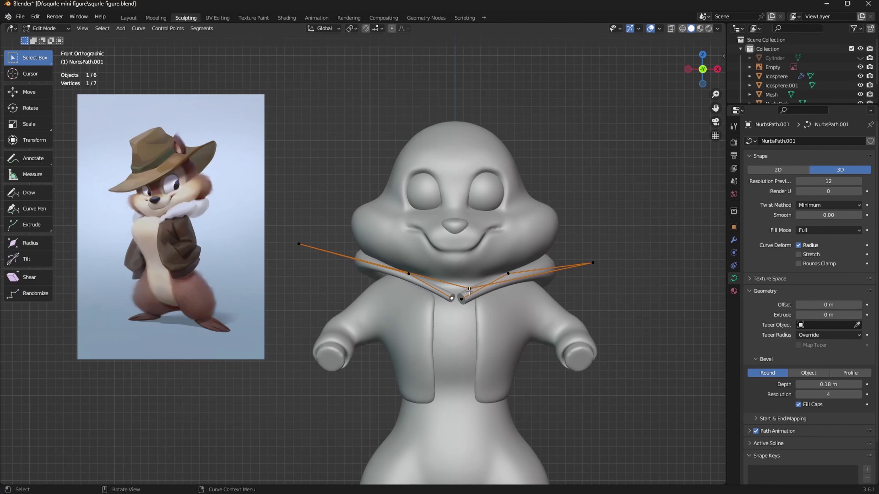
key("alt+s")
left_click(470, 293)
left_click(408, 273)
key("alt+s")
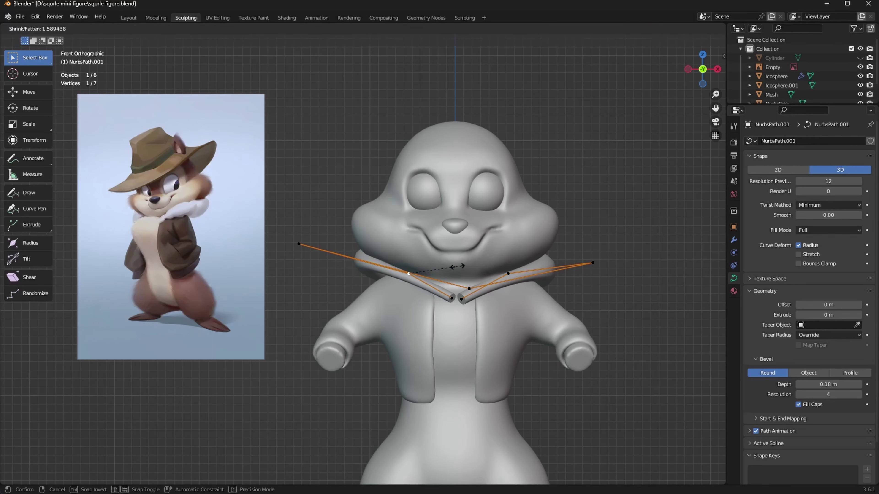
left_click(497, 248)
Step: Move the right end point inward and reposition the left control point and tube end
left_click(603, 276)
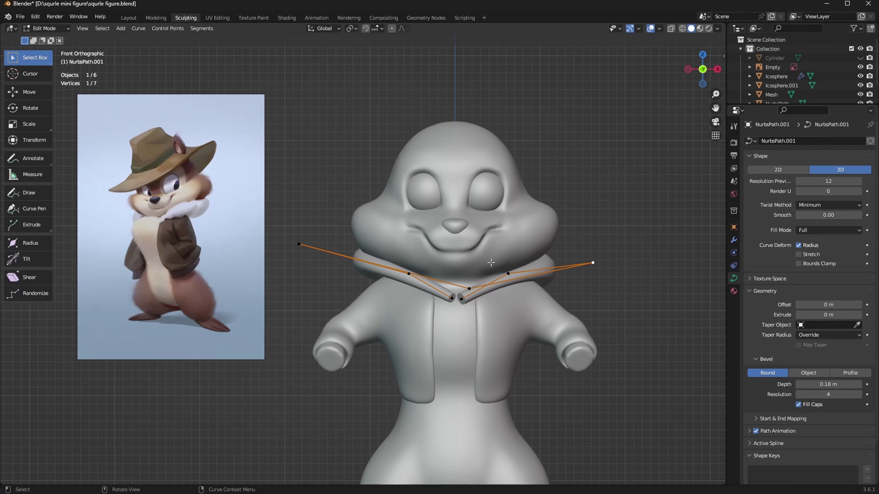
key("g")
left_click(484, 267)
left_click(409, 273)
key("g")
left_click(461, 299)
key("g")
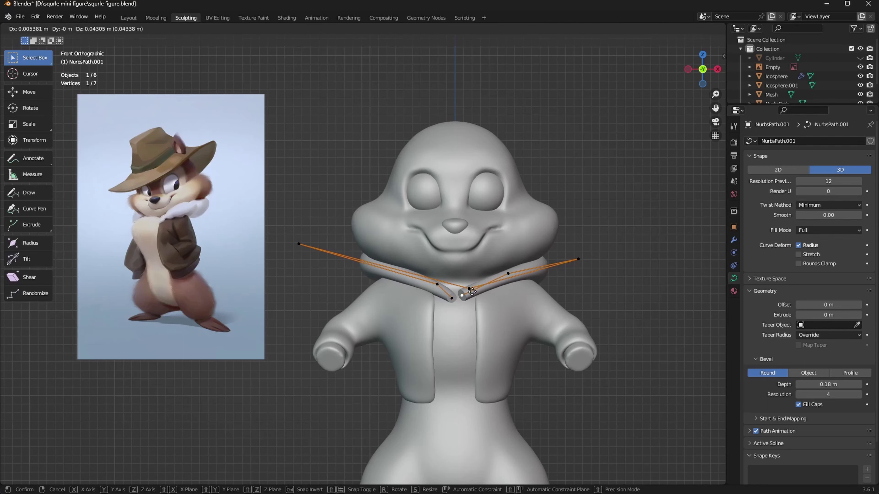
left_click(472, 292)
Step: Move a collar point front-to-back along Y, then side-to-side along X
middle_click_drag(472, 292, 501, 286)
key("g")
key("y")
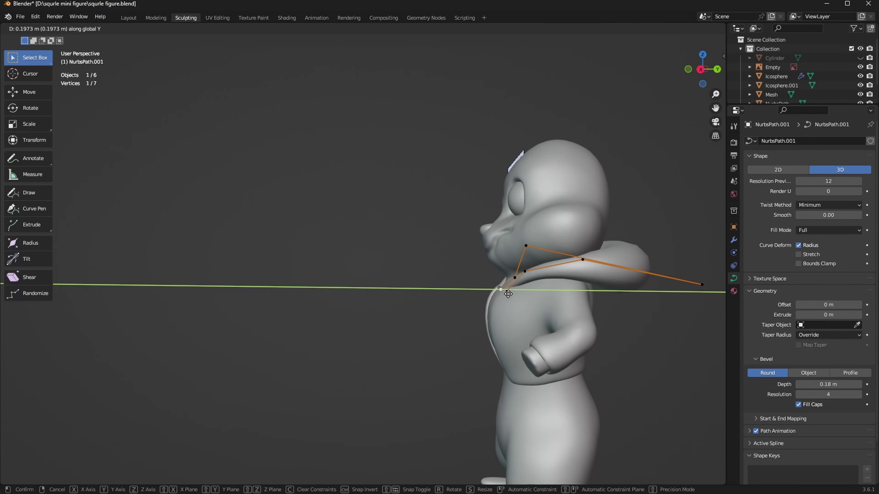
left_click(508, 294)
left_click(508, 294)
middle_click_drag(508, 294, 488, 293)
key("g")
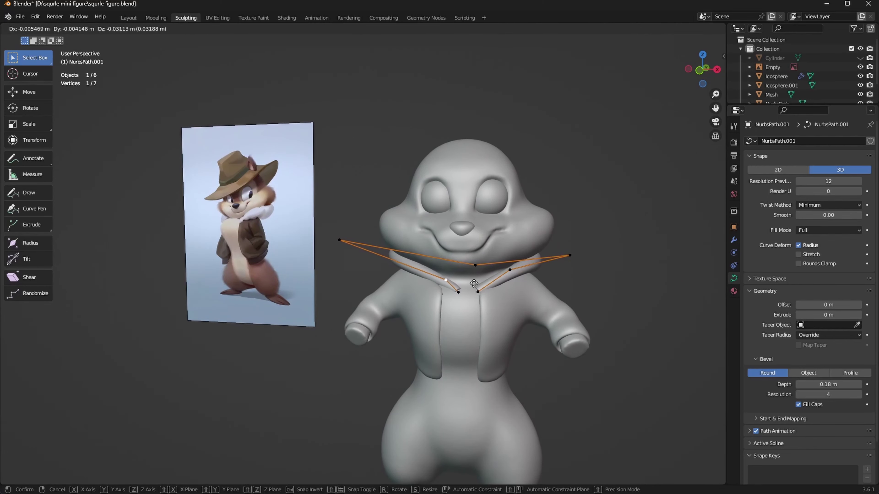
key("x")
left_click(516, 236)
key("KP_1")
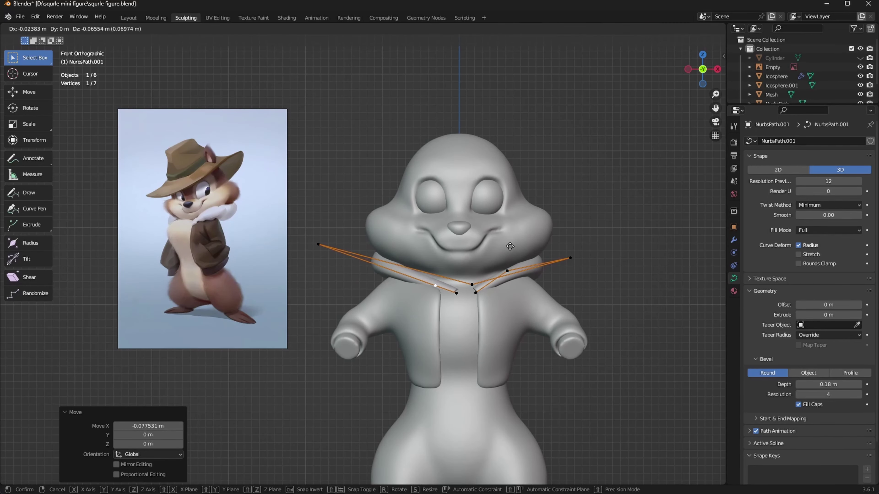
Step: Lower a right-side collar point and reposition the collar's right endpoint
left_click(507, 271)
key("g")
left_click(447, 297)
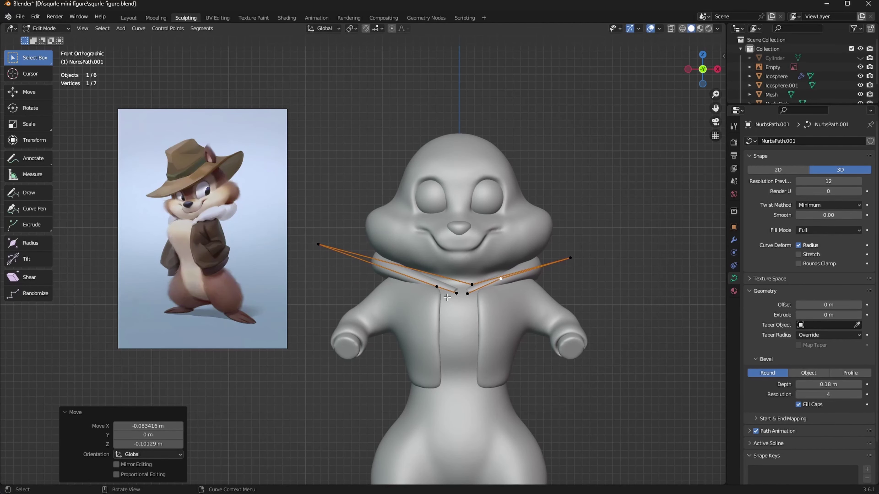
left_click(571, 259)
key("g")
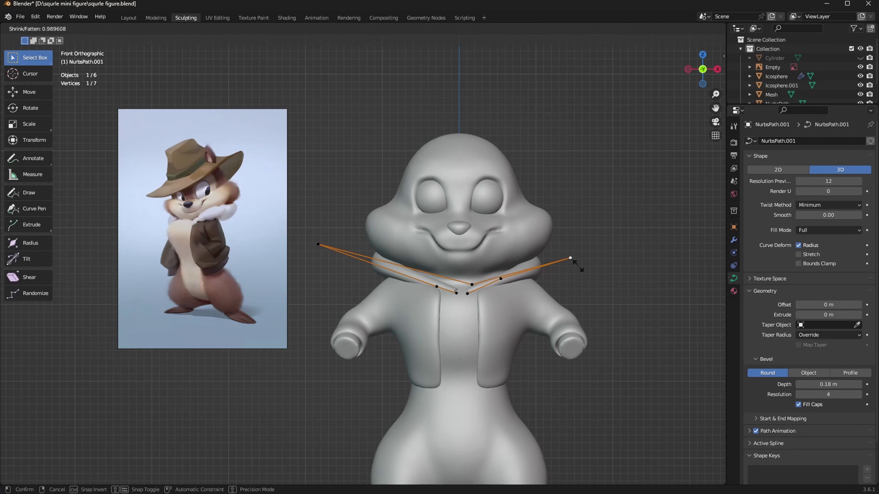
key("Escape")
key("g")
left_click(580, 265)
Step: Move the left inner collar points up and further left
left_click(503, 279)
key("g")
left_click(499, 275)
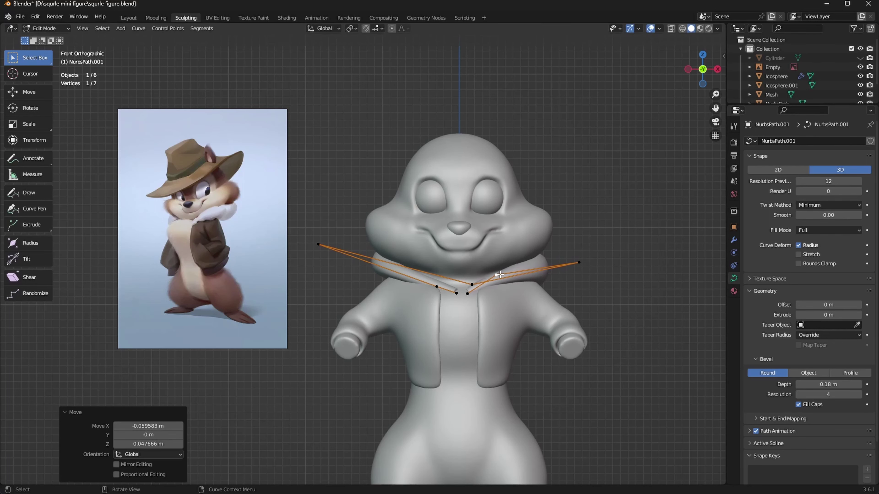
left_click(422, 280)
key("g")
left_click(418, 297)
key("g")
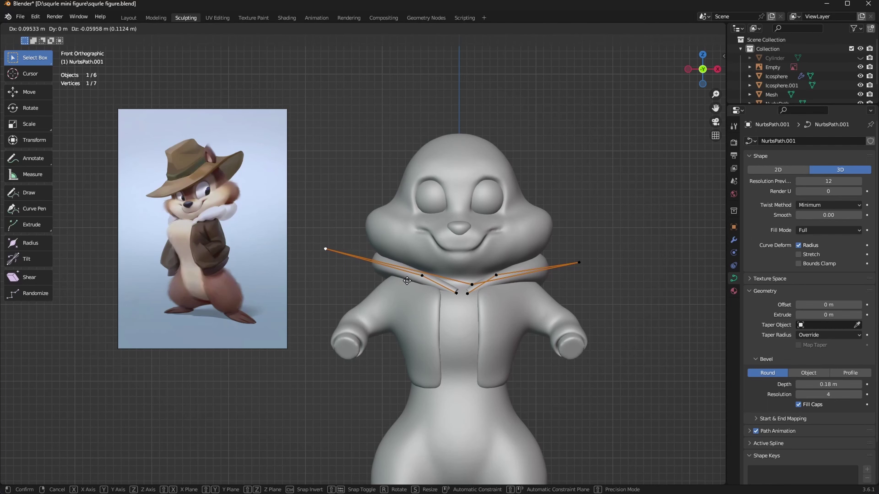
left_click(356, 264)
middle_click_drag(581, 257, 627, 295)
Step: Cancel an oversized thickness change and reposition the collar's right endpoint
left_click(640, 285)
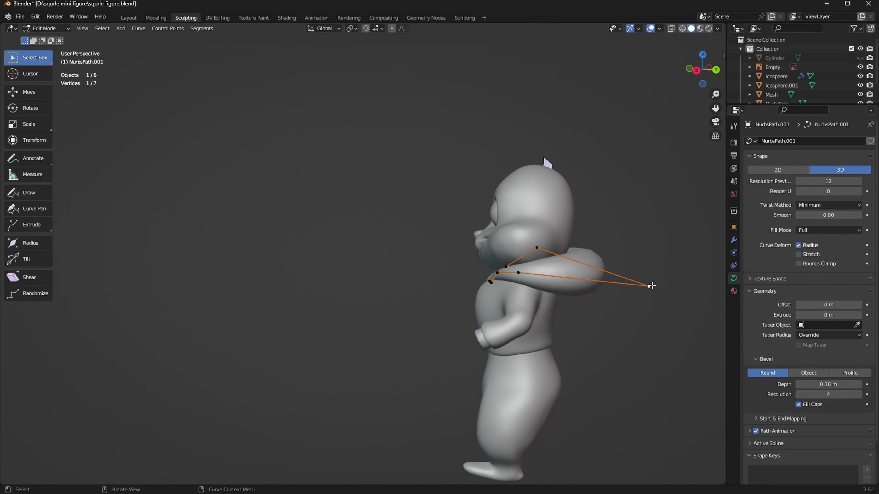
key("alt+s")
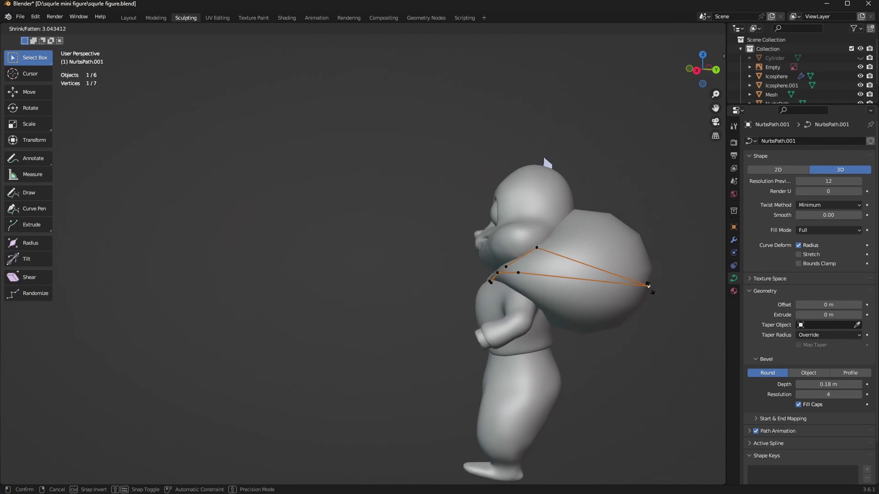
left_click(651, 287)
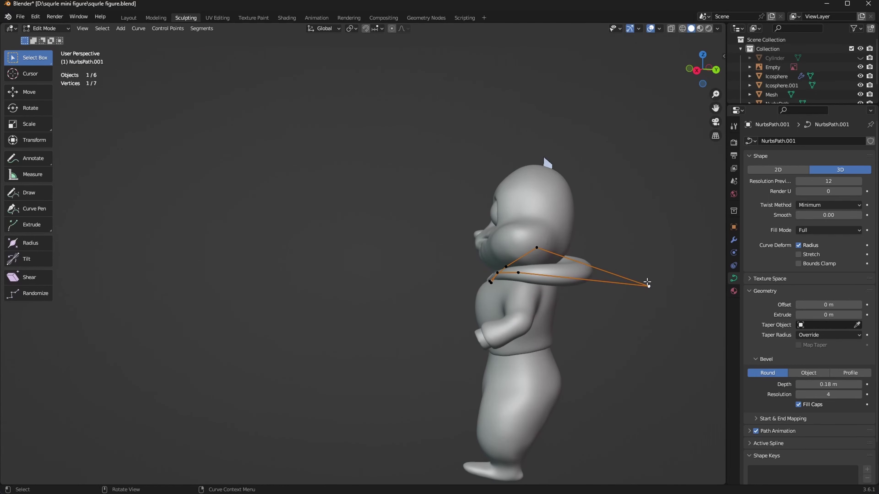
key("g")
left_click(618, 277)
middle_click_drag(585, 326, 682, 316)
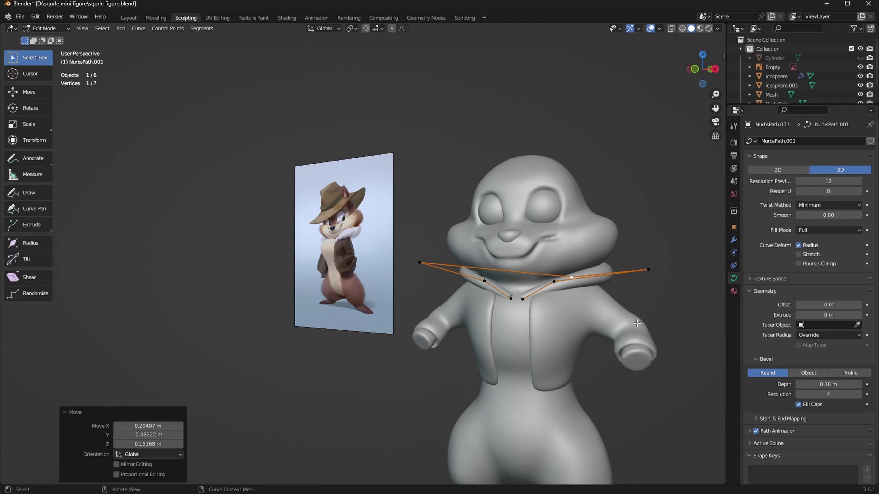
Step: Fatten the collar's right and left ends with Alt+S
key("alt+s")
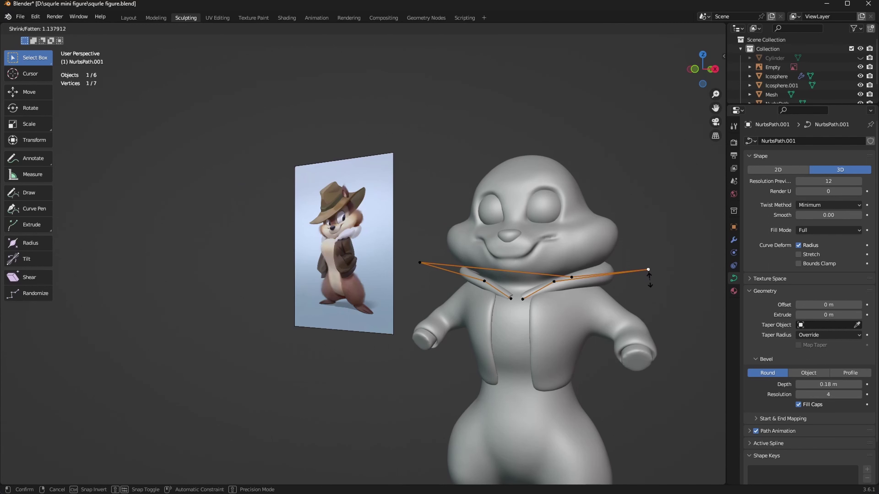
left_click(650, 286)
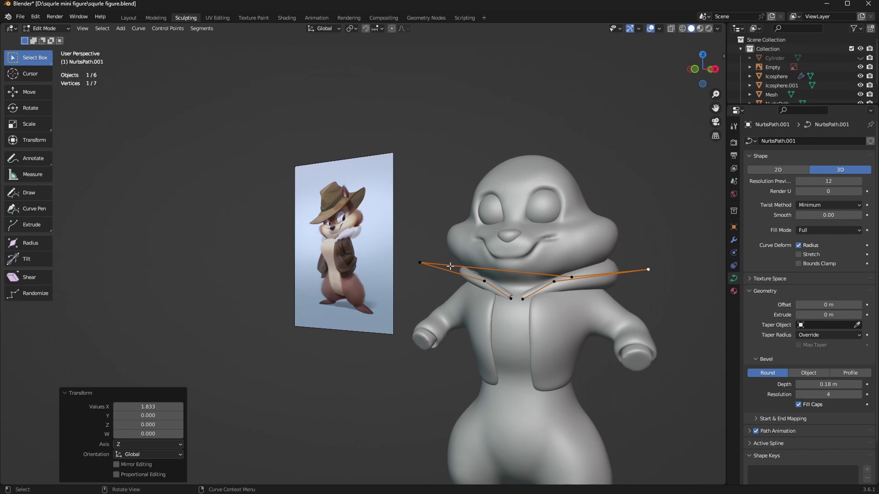
left_click(420, 260)
key("alt+s")
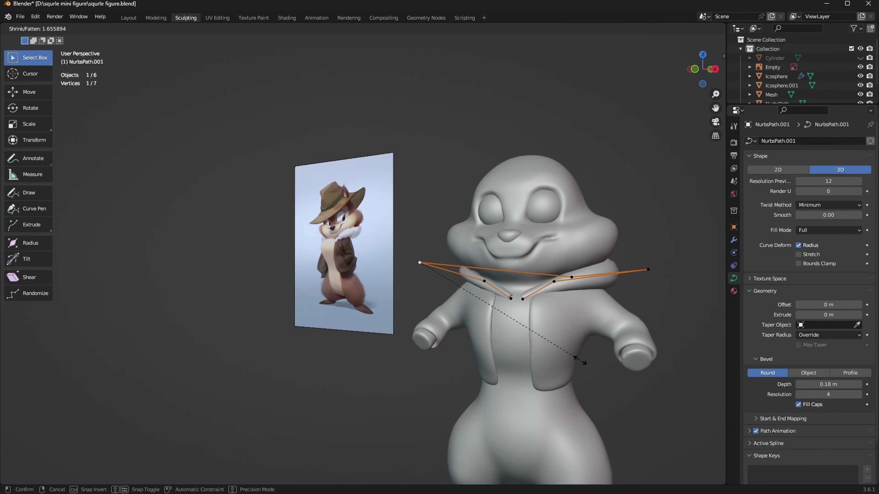
left_click(581, 360)
Step: Thicken another collar control point to radius 2.121 and inspect the flare
middle_click_drag(581, 360, 505, 321)
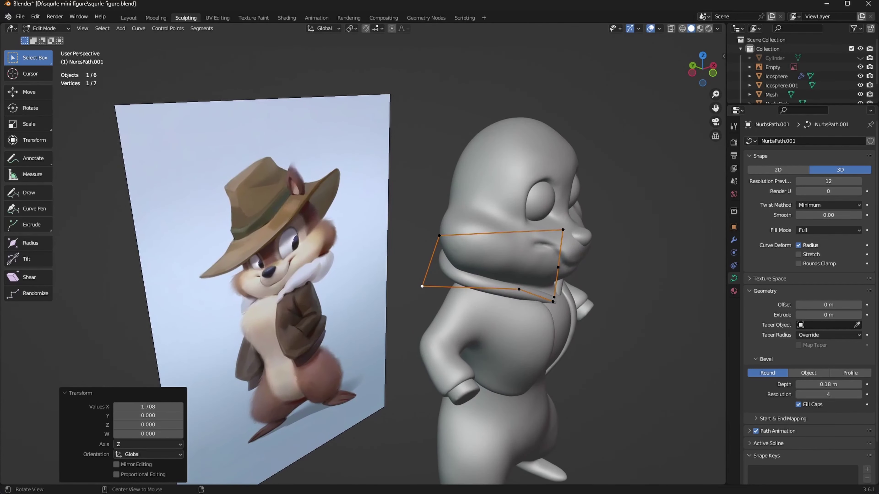
left_click(523, 293)
mouse_move(589, 317)
middle_mouse_down()
mouse_move(582, 331)
mouse_move(541, 305)
middle_mouse_up()
key("alt+s")
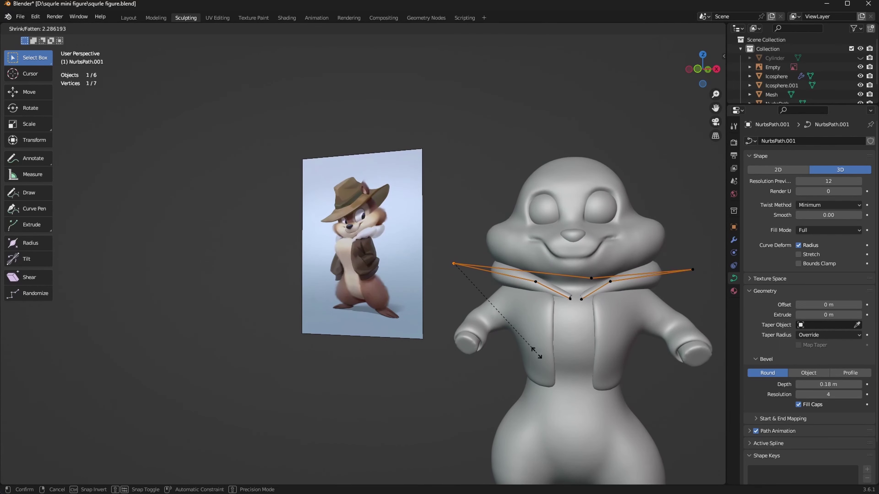
left_click(535, 345)
mouse_move(606, 351)
middle_mouse_down()
mouse_move(487, 343)
mouse_move(556, 347)
middle_mouse_up()
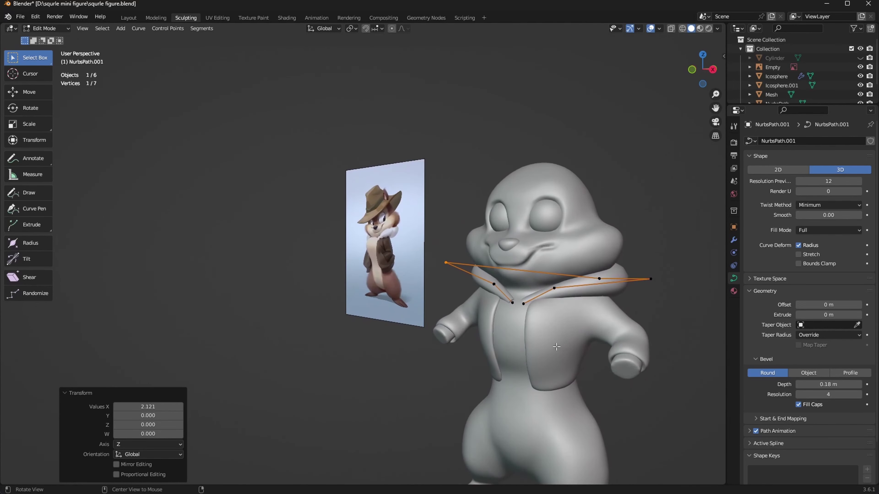
Step: Convert the NurbsPath.001 collar curve into a mesh and inspect its geometry
key("Tab")
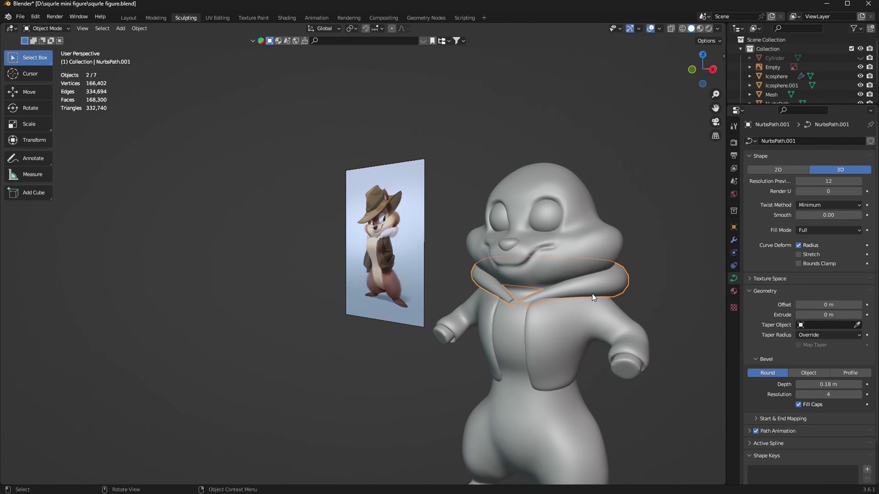
right_click(592, 294)
left_click(642, 282)
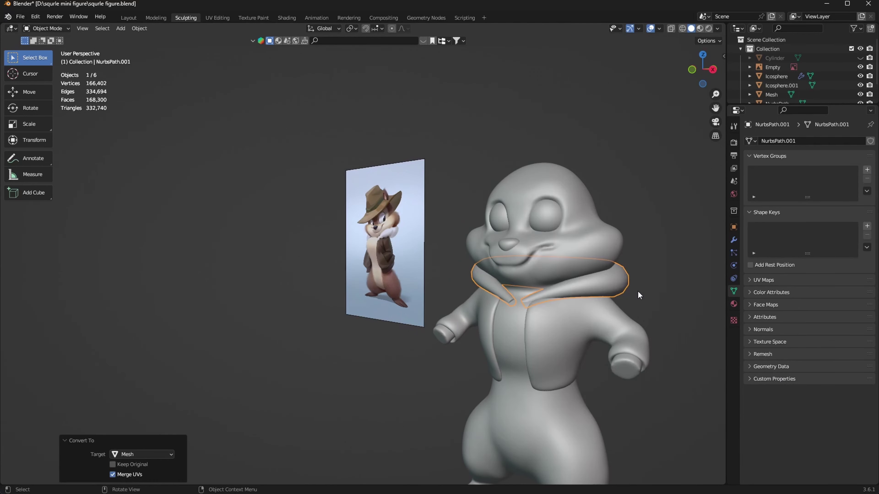
key("Tab")
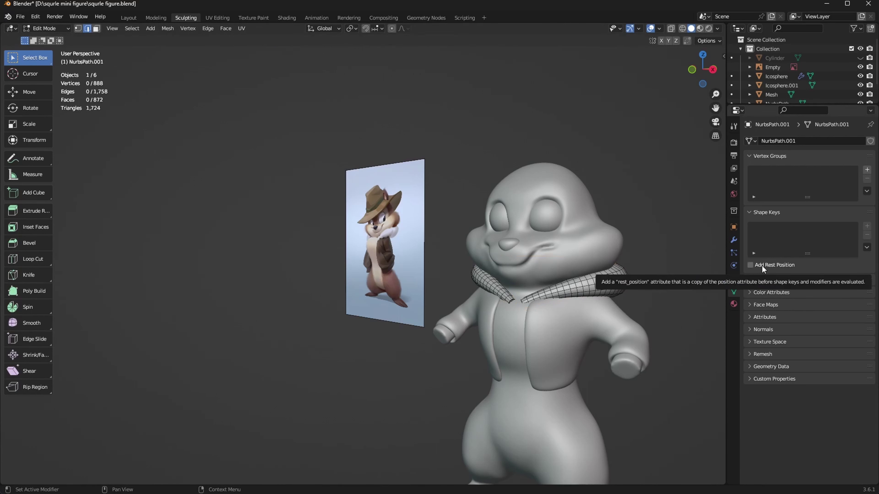
left_click(733, 240)
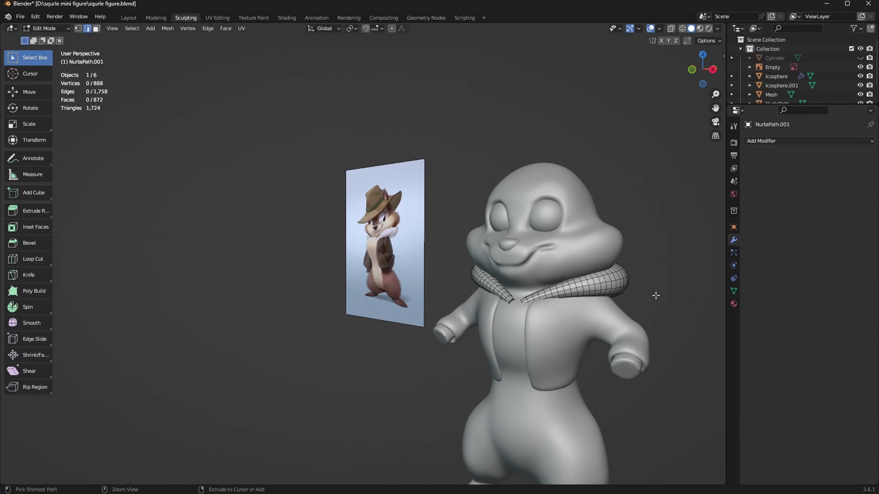
key("Tab")
scroll(649, 304, "up", 3)
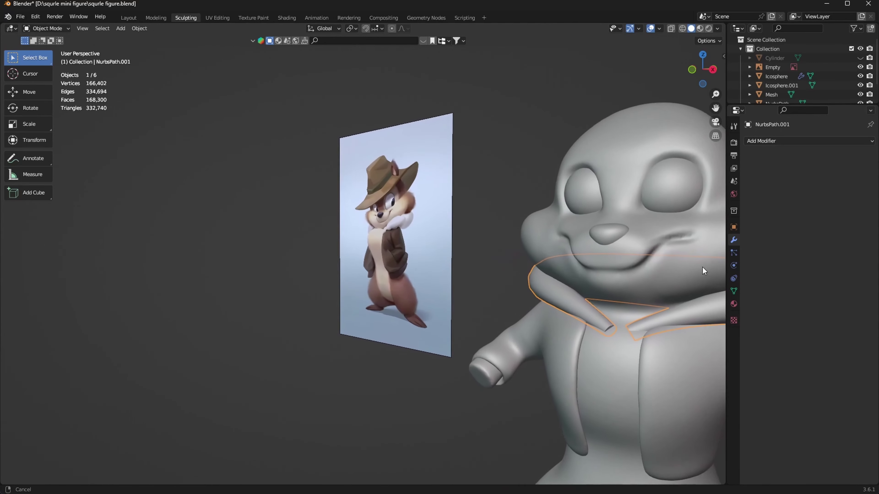
mouse_move(702, 268)
middle_mouse_down()
mouse_move(637, 322)
mouse_move(574, 324)
middle_mouse_up()
scroll(637, 321, "up", 2)
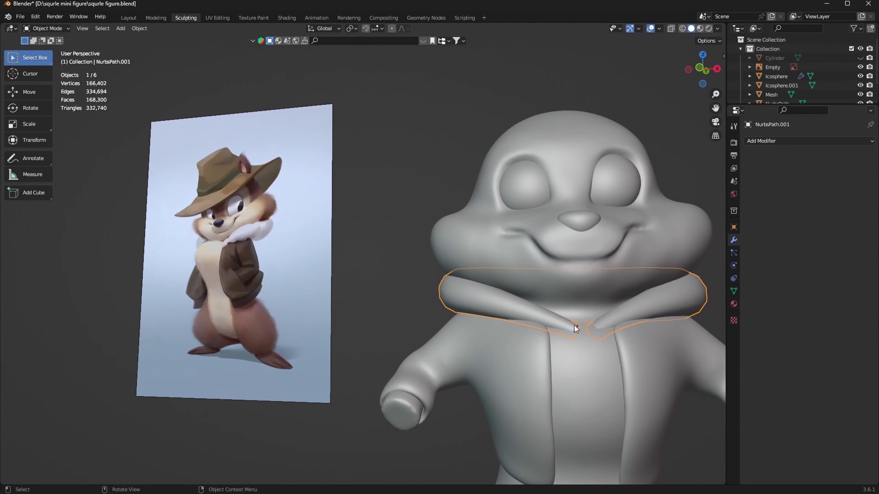
Step: Apply the collar's transforms, then add and apply a Subdivision modifier to smooth it
key("ctrl+a")
left_click(634, 318)
left_click(793, 141)
left_click(724, 308)
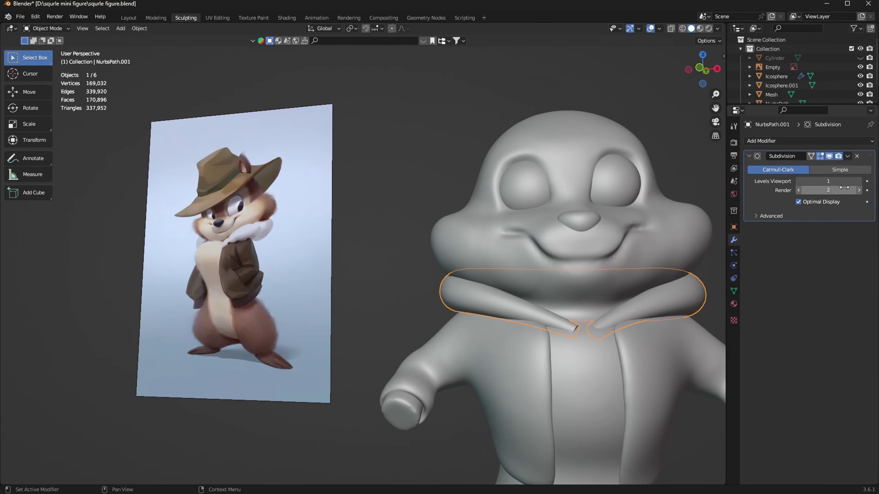
left_click(858, 183)
left_click(847, 156)
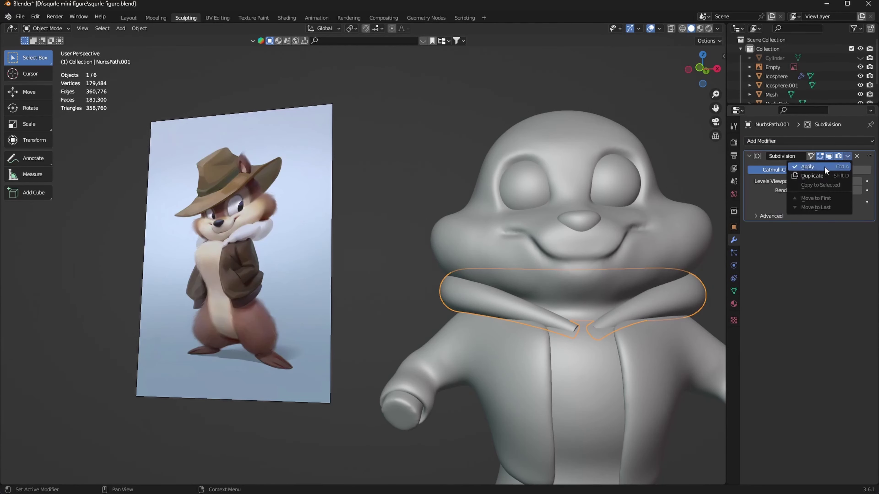
left_click(824, 166)
key("Tab")
key("Tab")
mouse_move(672, 312)
middle_mouse_down()
mouse_move(635, 329)
mouse_move(628, 322)
middle_mouse_up()
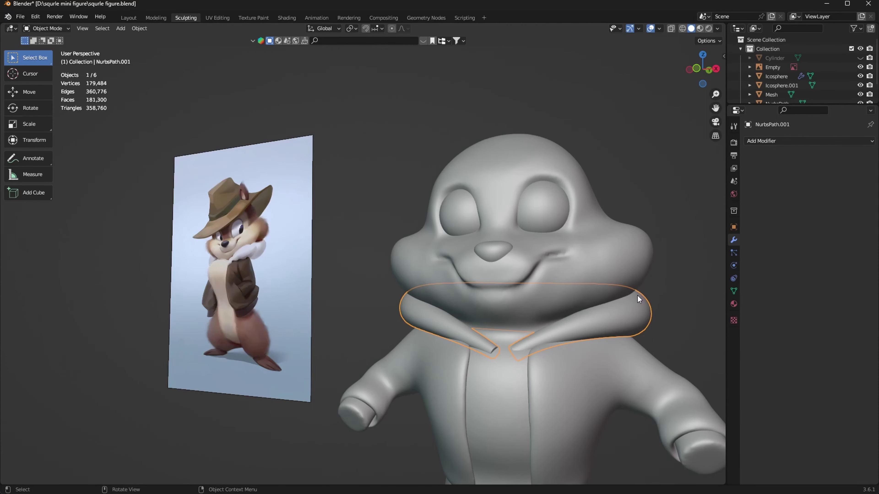
Step: Enter Sculpt Mode and set the Blob brush to a 45 px radius
key("ctrl+Tab")
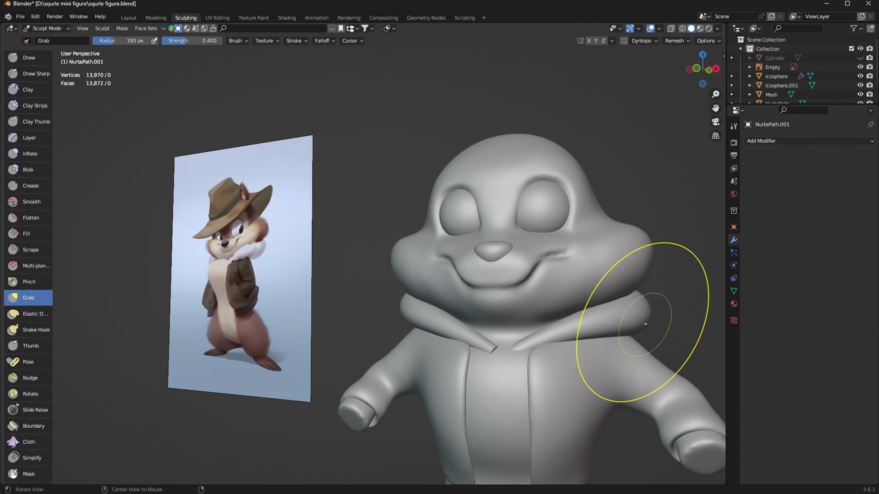
middle_click_drag(644, 312, 192, 213)
left_click(28, 169)
middle_click_drag(613, 284, 612, 276)
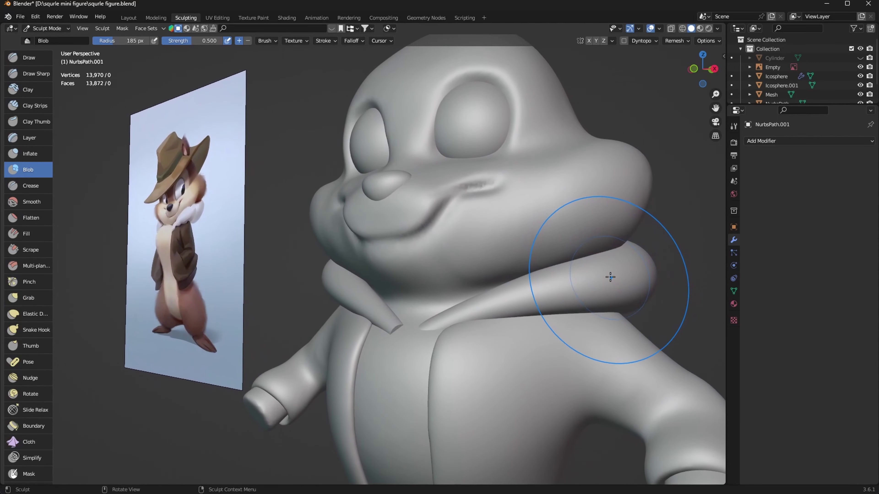
key("f")
left_click(590, 286)
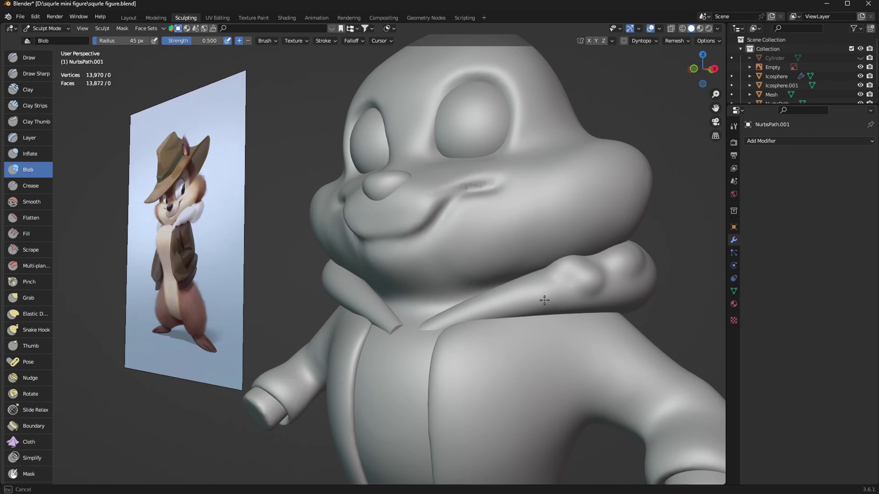
Step: Raise lumpy bulges along the collar and its underside, redoing the first attempt
left_click_drag(544, 301, 501, 290)
left_click_drag(478, 316, 522, 307)
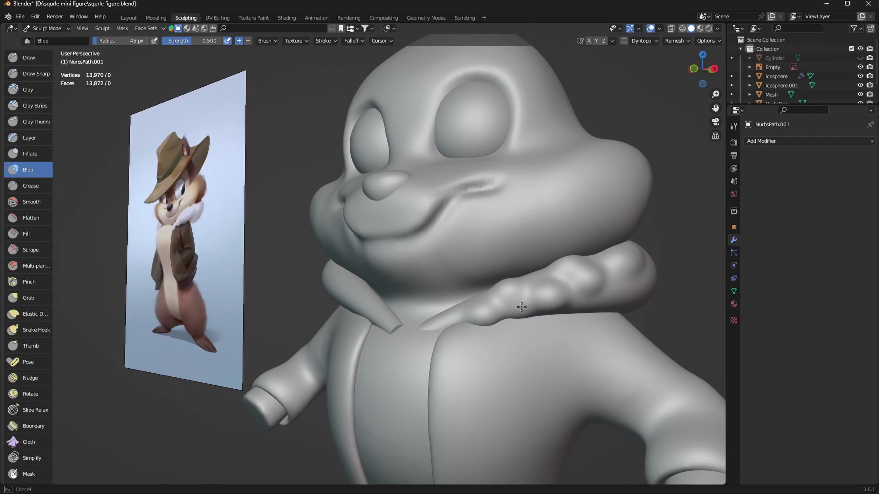
key("ctrl+z")
key("ctrl+z")
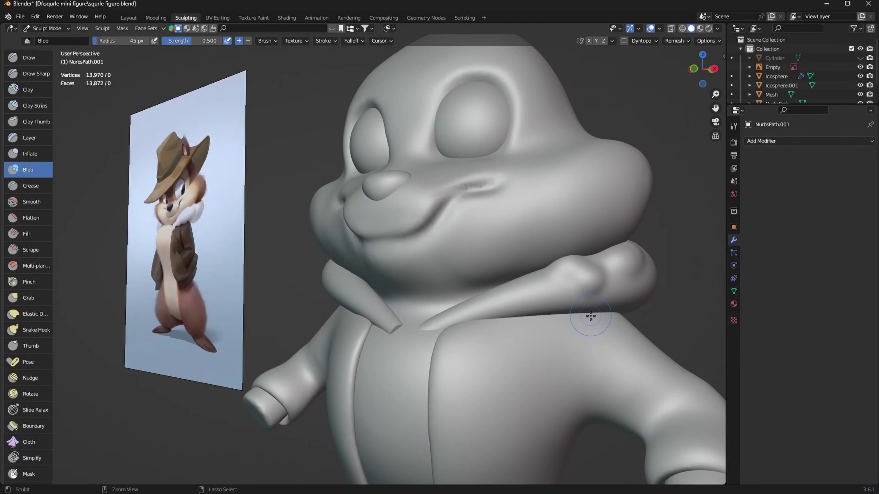
key("ctrl+z")
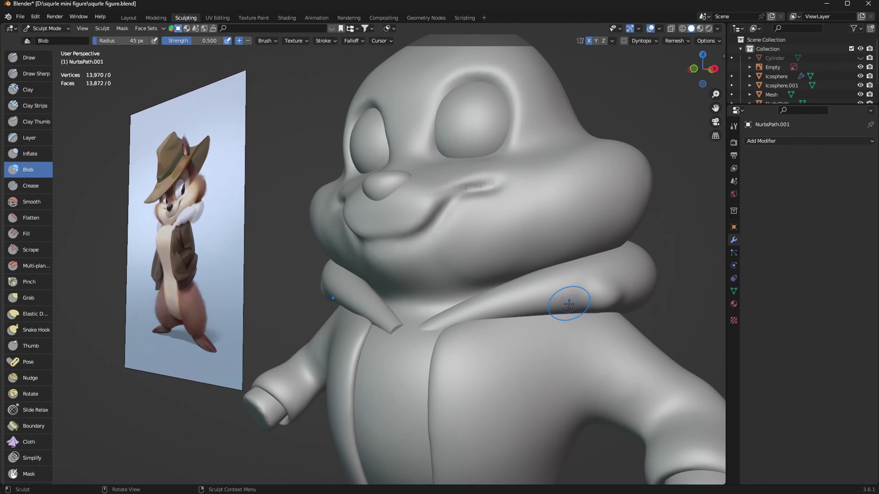
left_click_drag(518, 309, 523, 302)
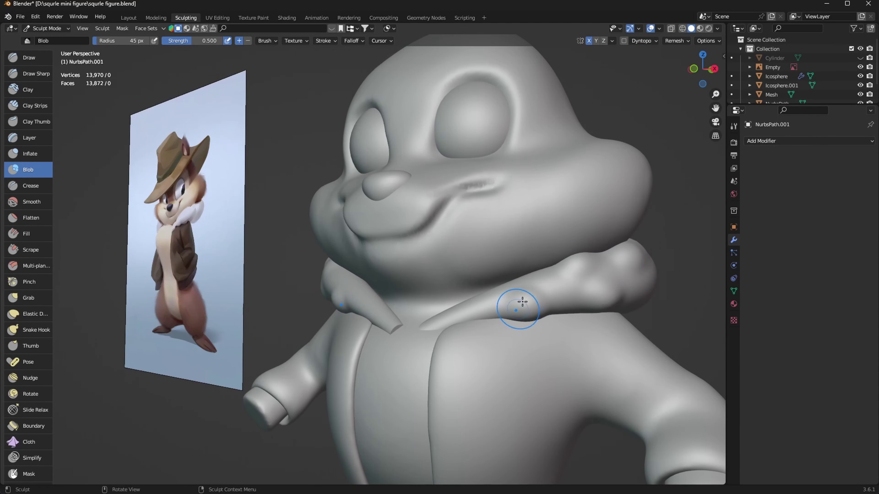
left_click_drag(539, 267, 456, 340)
Step: Orbit around the figure to inspect the collar from the side, back and above
middle_click_drag(638, 312, 581, 311)
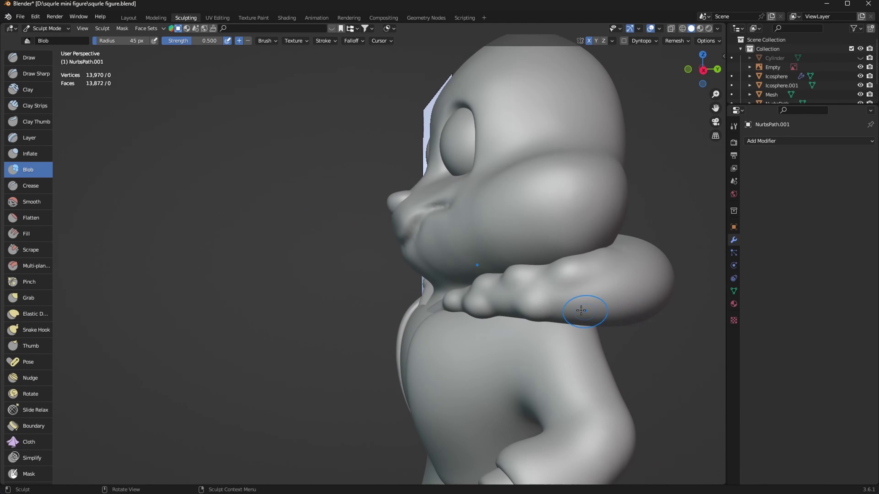
middle_click_drag(595, 253, 604, 251)
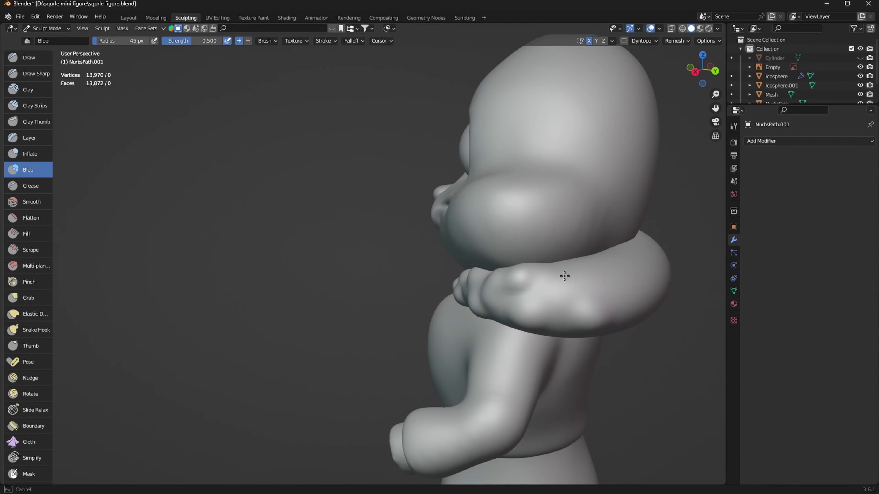
middle_click_drag(609, 320, 596, 358)
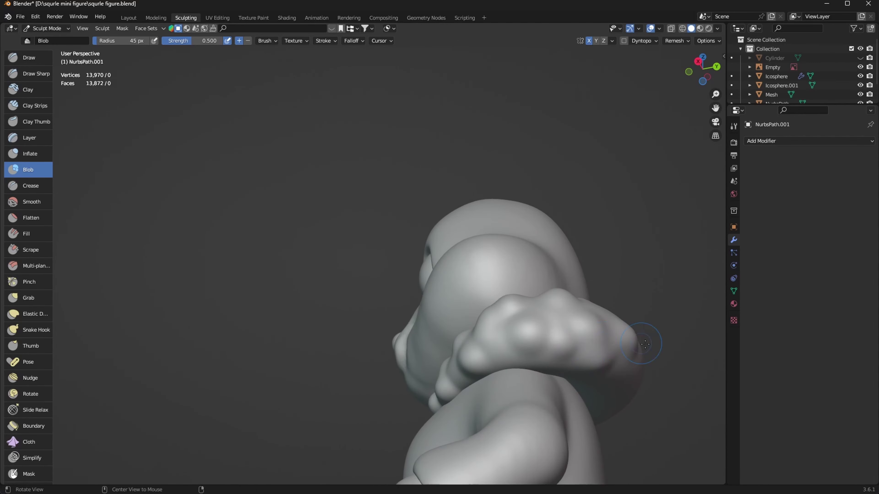
middle_click_drag(645, 345, 640, 326)
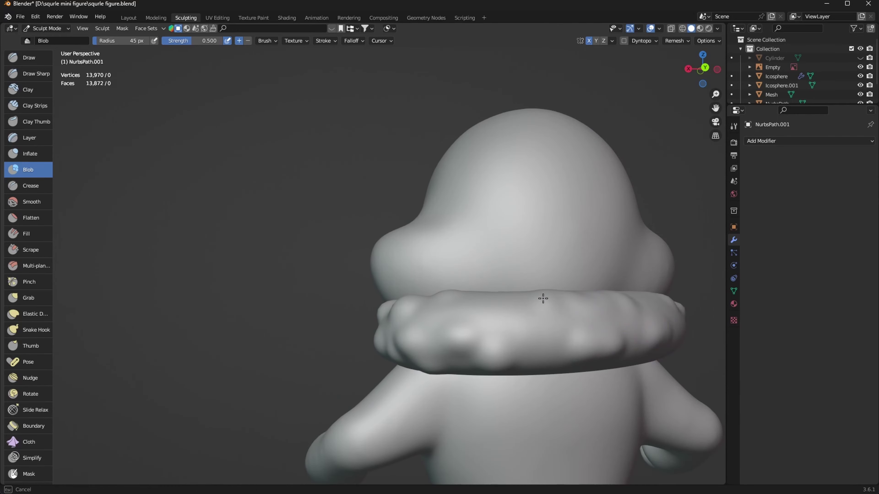
middle_click_drag(570, 322, 619, 347)
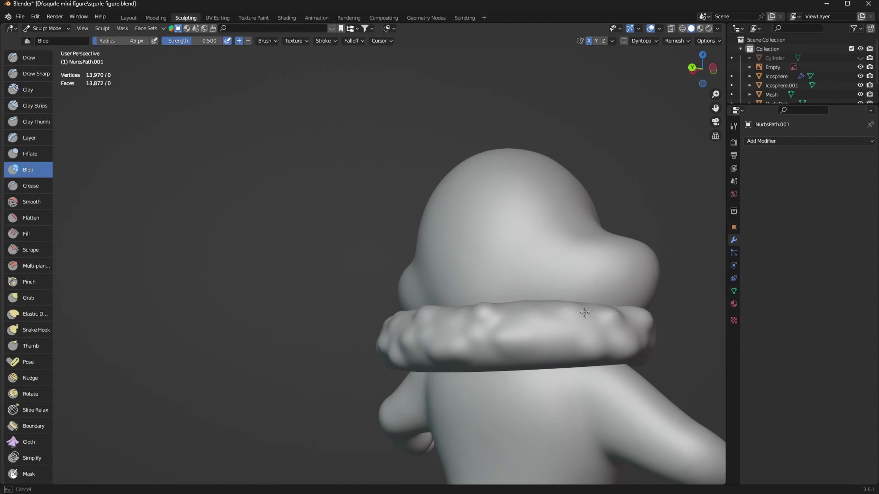
middle_click_drag(585, 313, 604, 351)
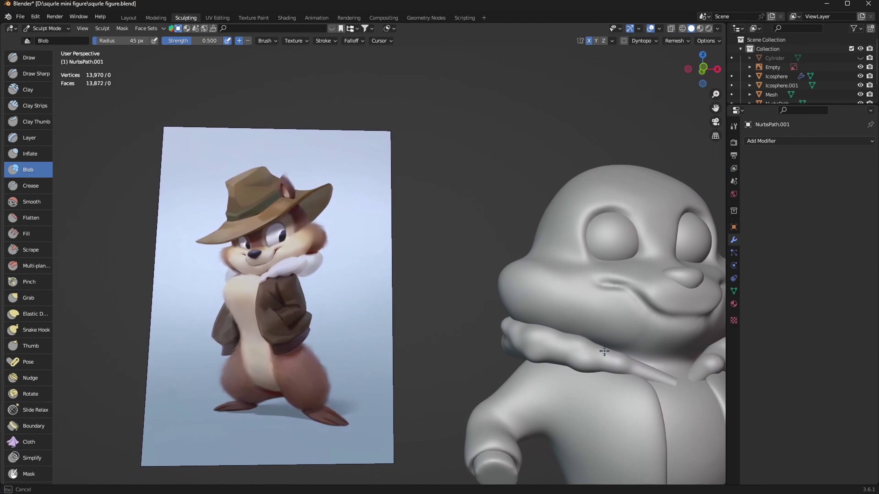
mouse_move(675, 389)
middle_mouse_down()
mouse_move(575, 379)
mouse_move(633, 369)
middle_mouse_up()
middle_click_drag(635, 365, 608, 351)
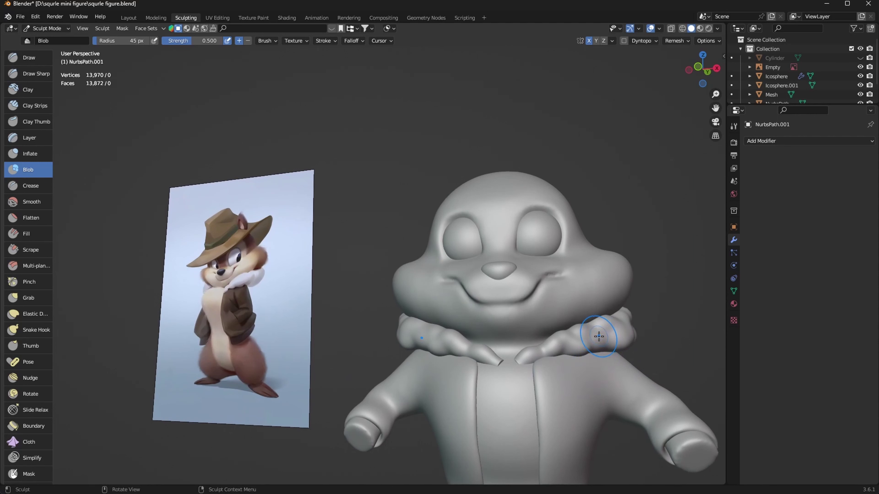
Step: Switch to the Grab brush at 111 px, then return to Object Mode
key("g")
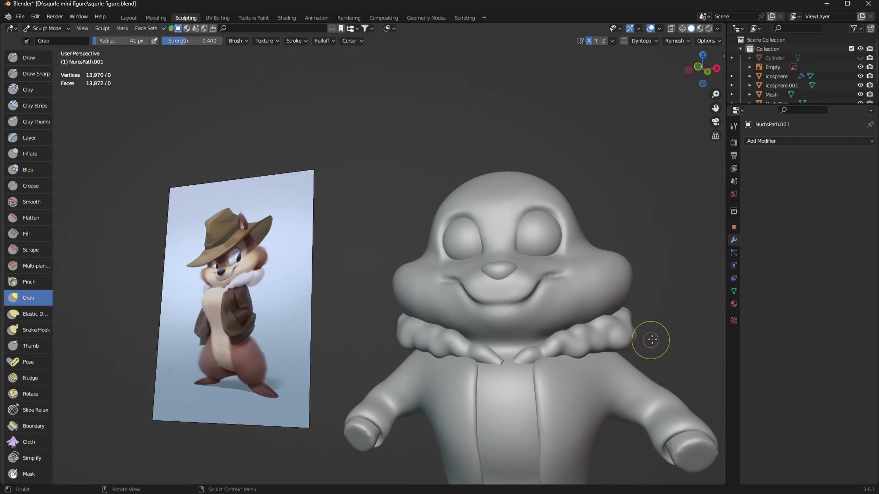
middle_click_drag(652, 340, 659, 352)
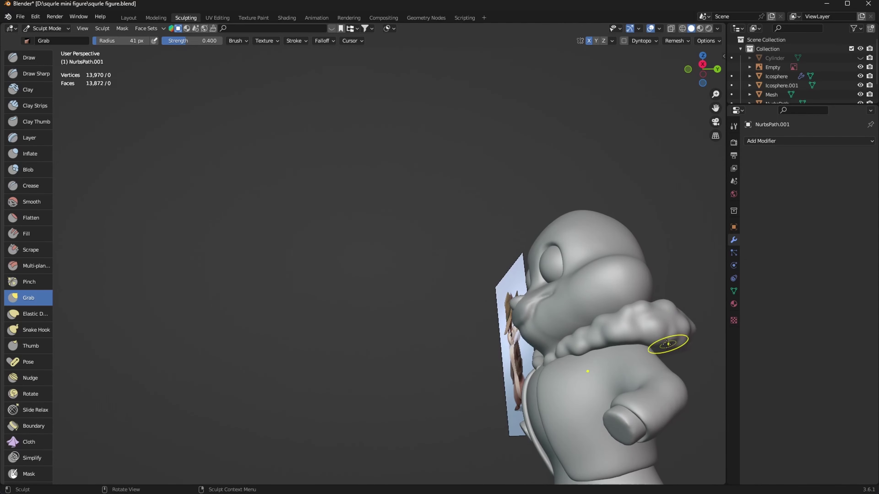
middle_click_drag(669, 315, 657, 308)
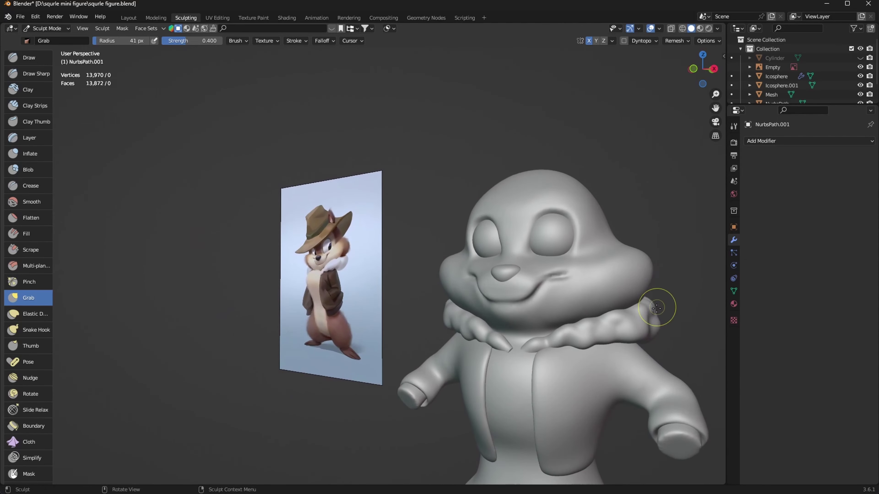
key("f")
left_click(677, 314)
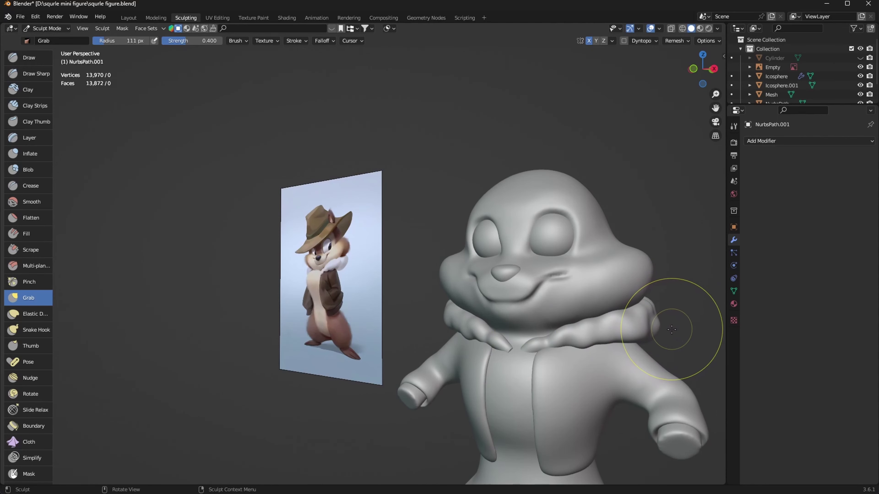
middle_click_drag(677, 314, 561, 378)
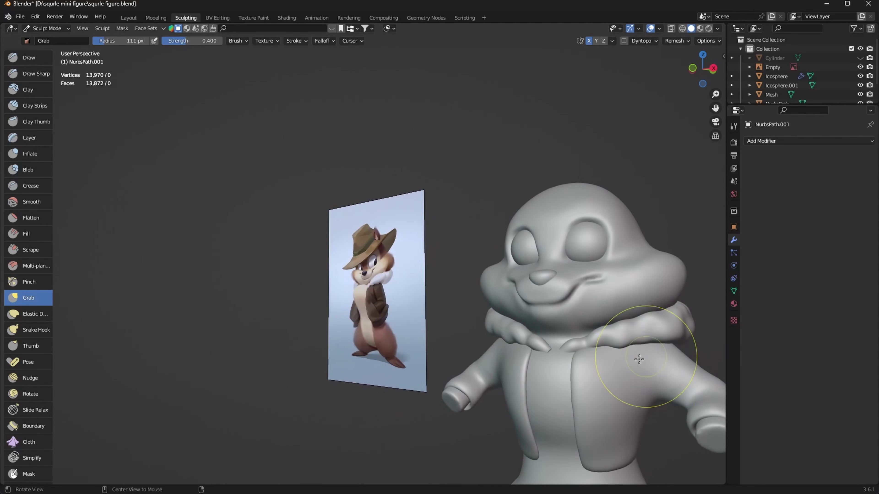
key("ctrl+Tab")
left_click(486, 393)
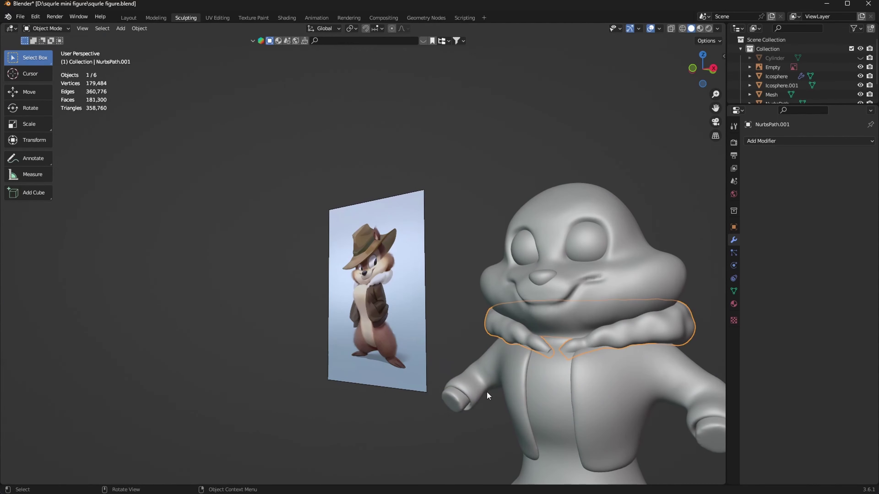
Step: Unhide the hat, deselect everything and save the file
key("alt+h")
key("alt+a")
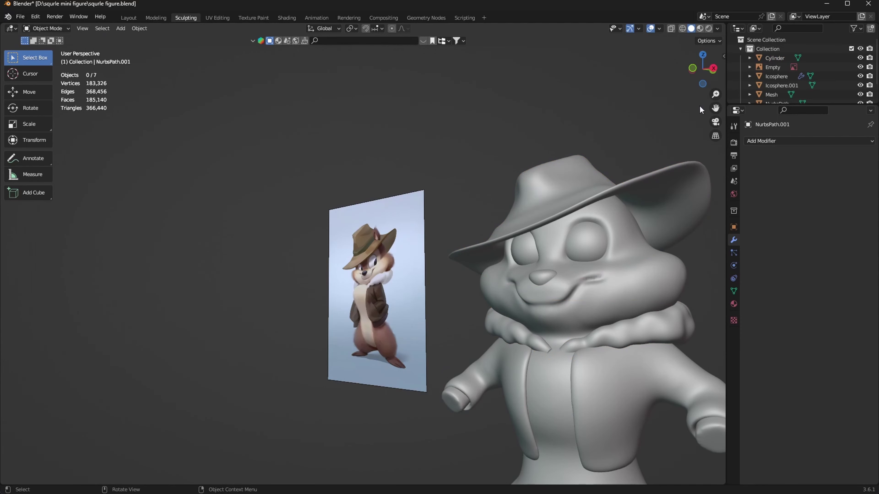
scroll(724, 216, "down", 3)
key("ctrl+s")
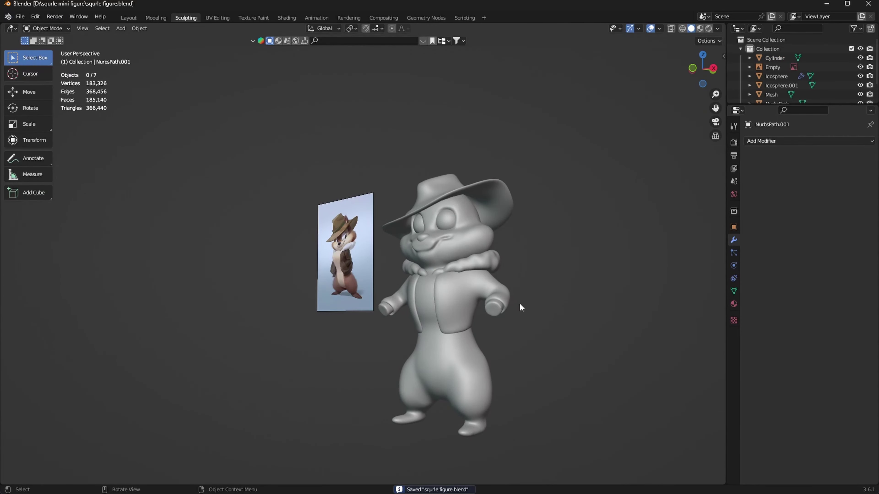
Step: Orbit up toward the hat and select it
left_click_drag(520, 303, 553, 328, "alt")
scroll(587, 262, "up", 3)
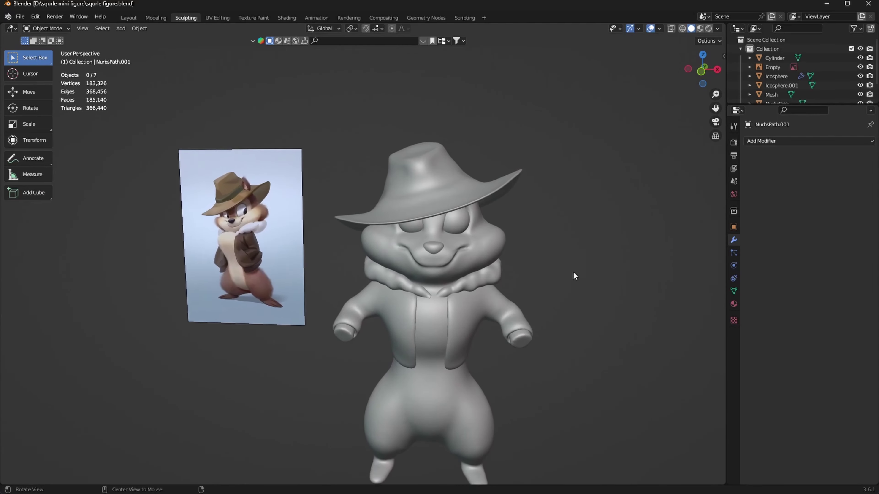
left_click_drag(573, 277, 571, 292, "alt")
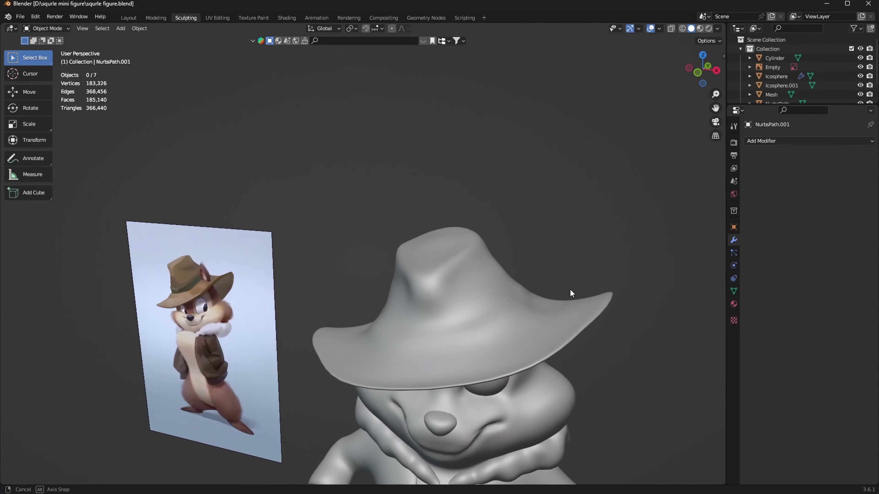
middle_click_drag(570, 291, 542, 295)
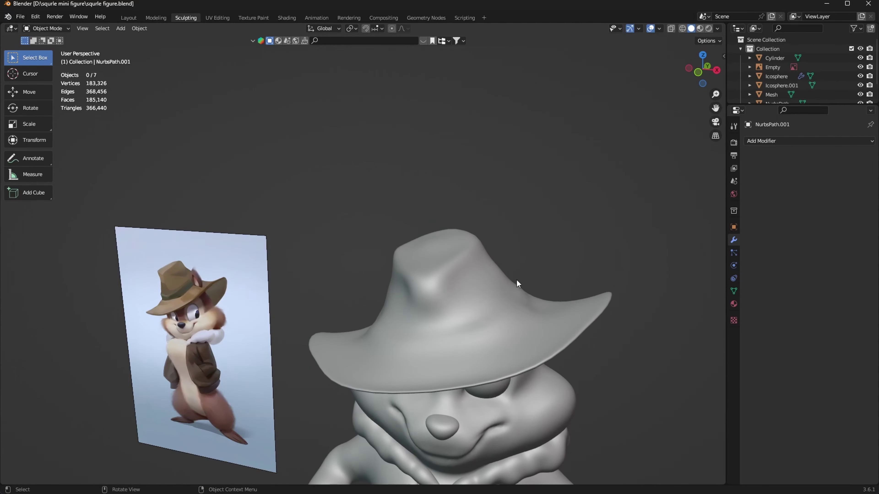
right_click_drag(537, 308, 524, 311)
left_click(524, 311)
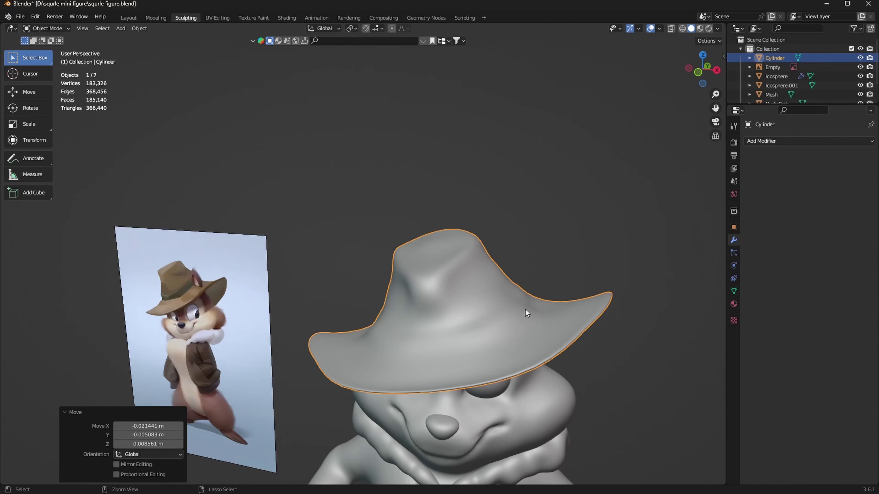
mouse_move(525, 309)
middle_mouse_down()
mouse_move(545, 294)
mouse_move(524, 316)
middle_mouse_up()
right_click_drag(524, 316, 526, 311)
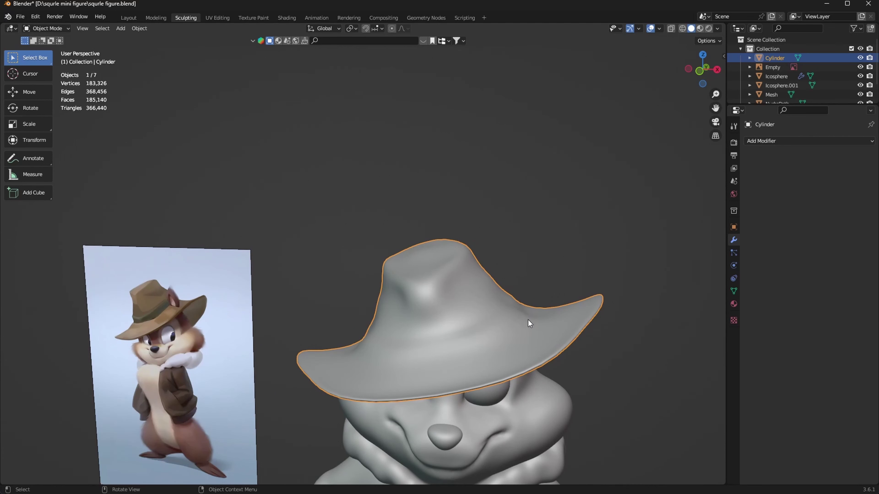
Step: Reselect the hat, then frame the whole figure in Front Orthographic view beside the reference
key("shift+a")
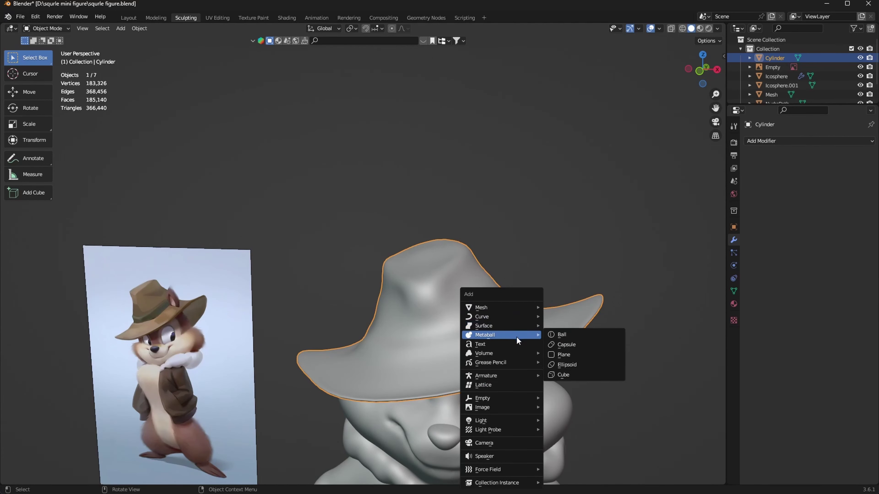
mouse_move(500, 307)
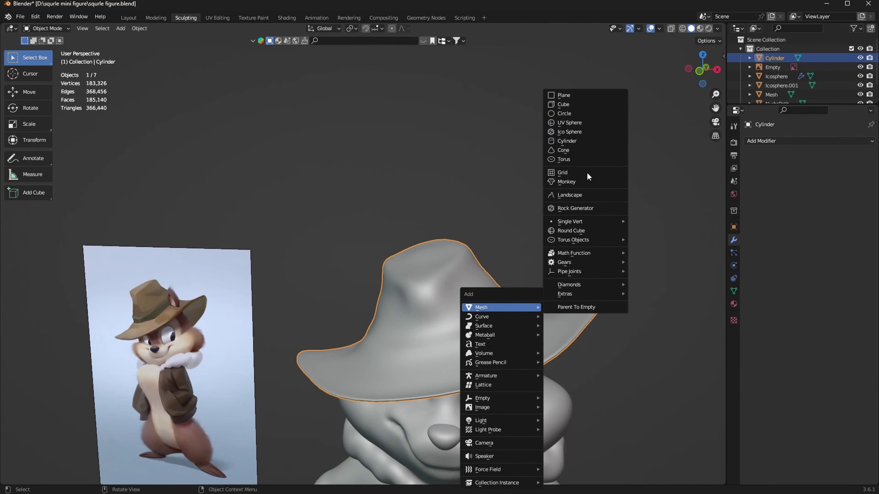
left_click(515, 235)
key("Tab")
key("Tab")
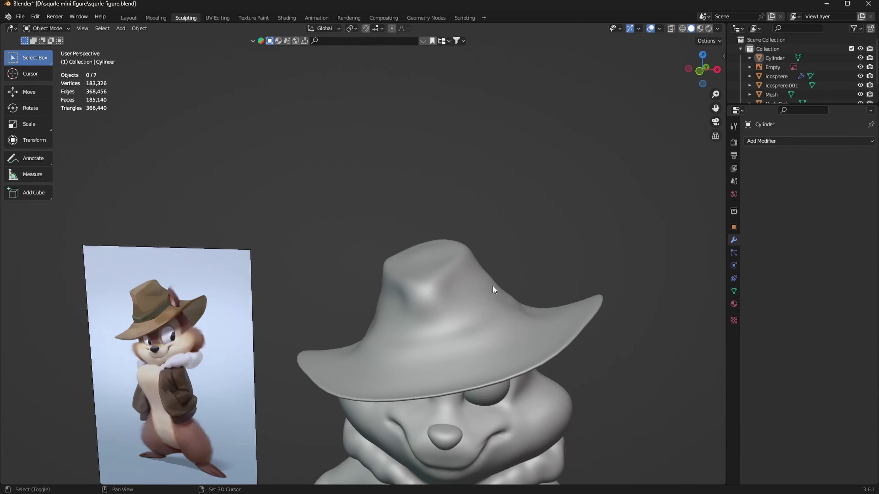
right_click(515, 309)
double_click(516, 310)
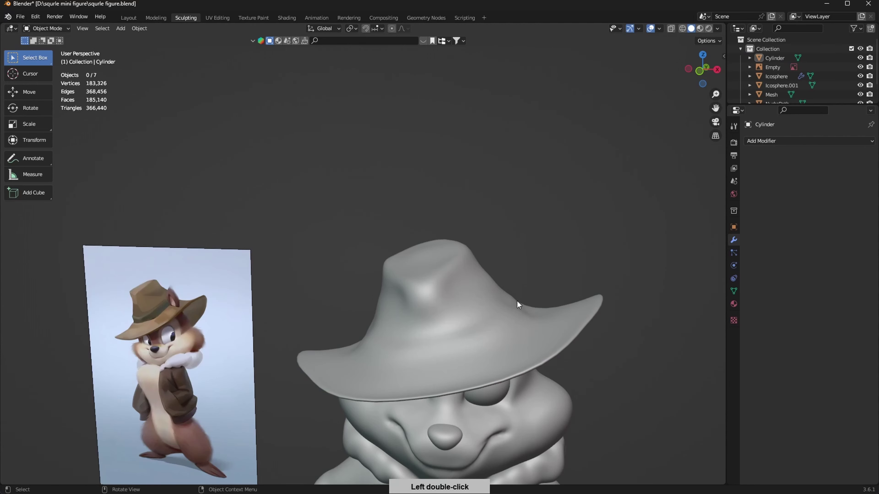
left_click(519, 307)
key("Tab")
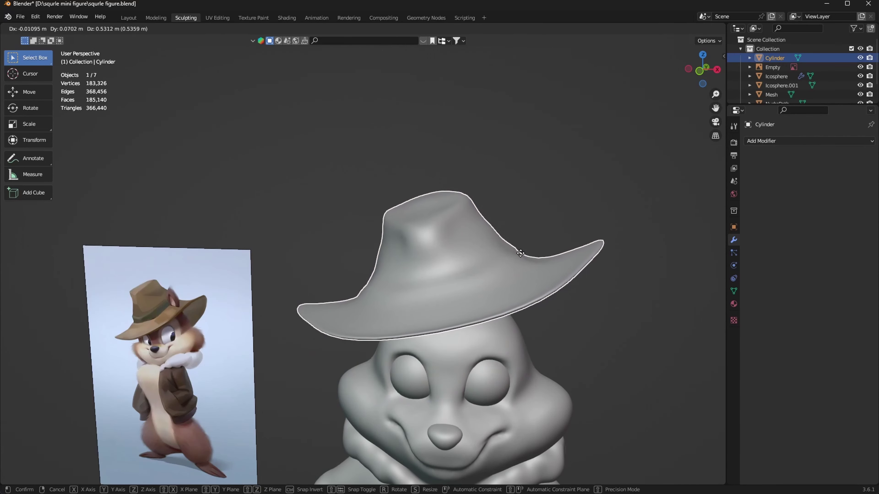
key("Tab")
left_click(702, 72)
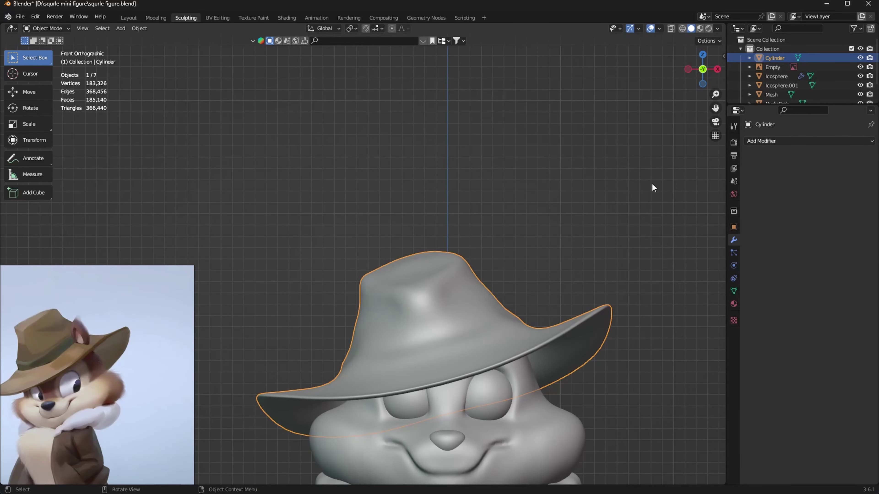
mouse_move(622, 212)
middle_mouse_down("ctrl")
mouse_move(520, 237)
mouse_move(484, 319)
middle_mouse_up("ctrl")
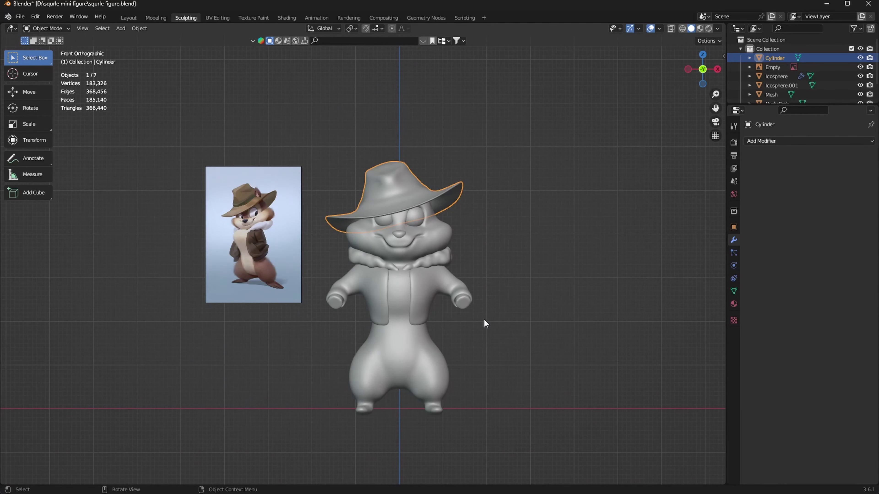
Step: Add a cube and shrink it to 0.352 scale beside the hat
key("shift+a")
mouse_move(454, 307)
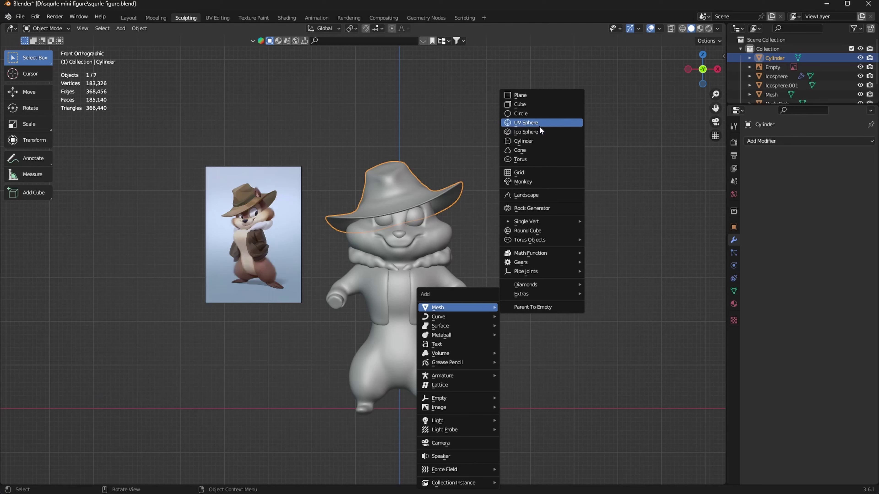
left_click(545, 104)
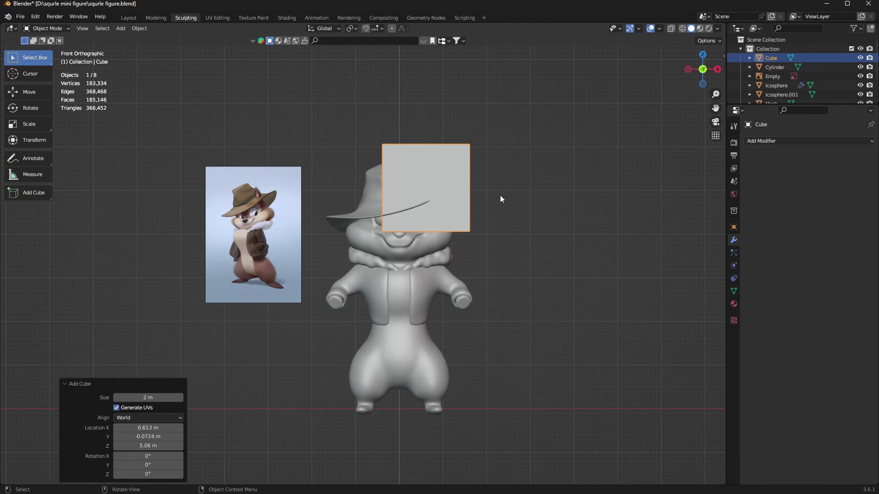
key("s")
left_click(451, 208)
scroll(452, 249, "up", 1)
scroll(519, 228, "up", 7)
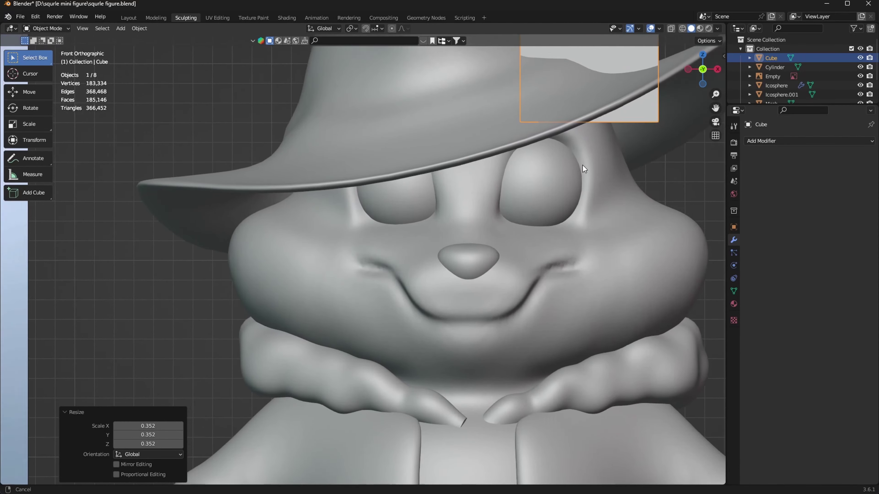
middle_click_drag(583, 166, 613, 213)
scroll(536, 224, "down", 5)
Step: Scale the cube down further to a small knob size
key("s")
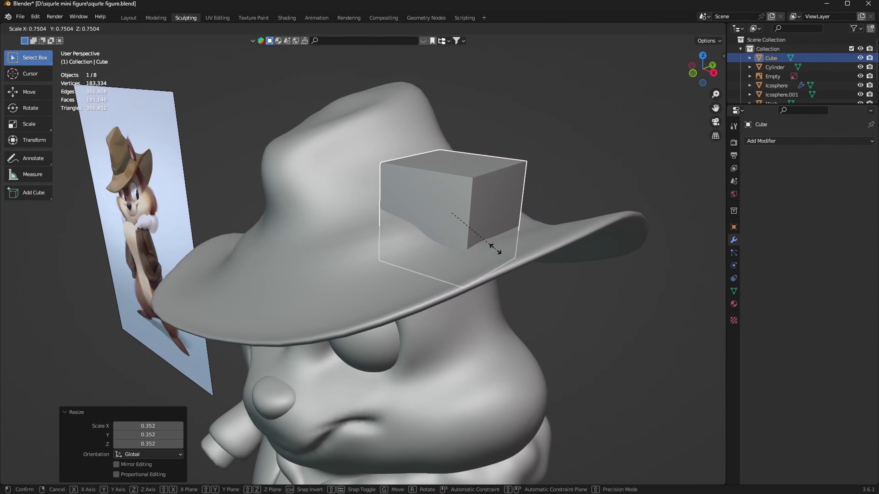
left_click(540, 223)
key("s")
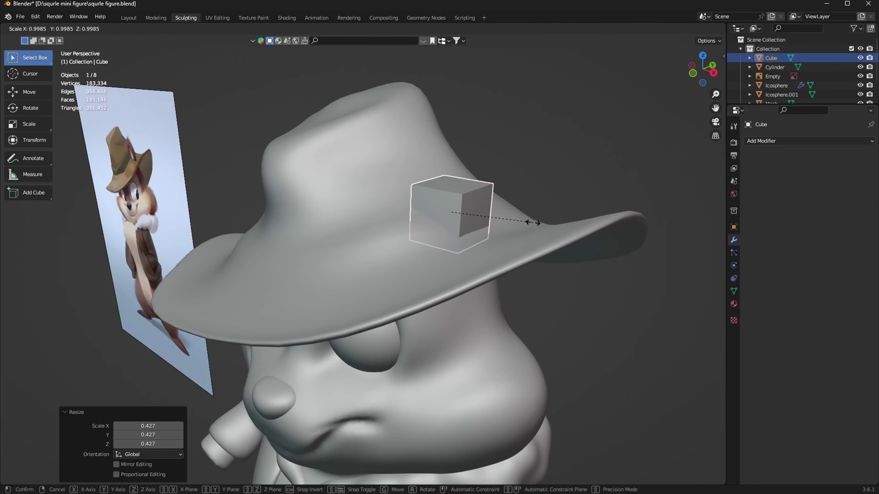
left_click(449, 255)
Step: Give the cube a level 2 Subdivision modifier and apply it to round it into a ball
left_click(762, 141)
left_click(701, 307)
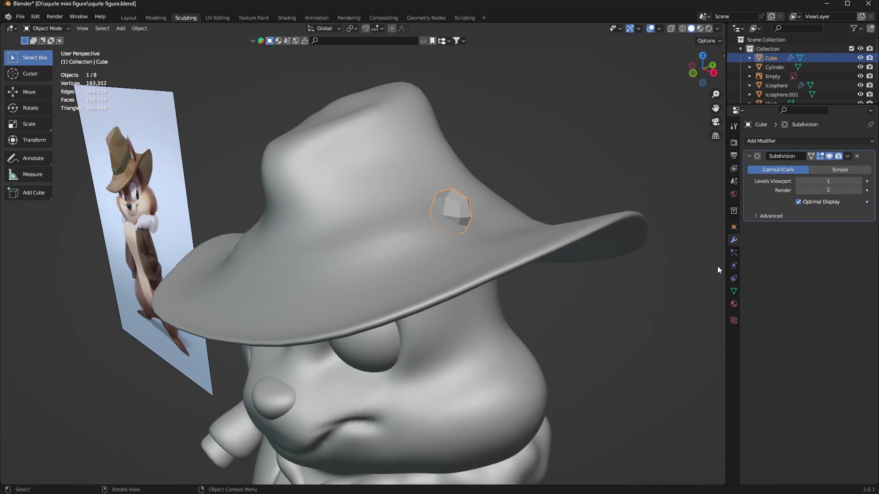
left_click(609, 307)
middle_click_drag(609, 307, 588, 291)
left_click(859, 182)
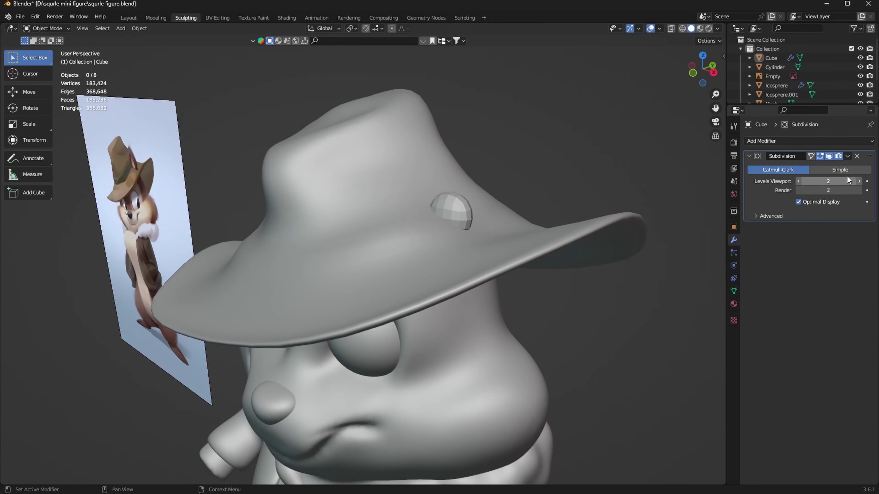
key("ctrl+a")
middle_click_drag(674, 242, 654, 277)
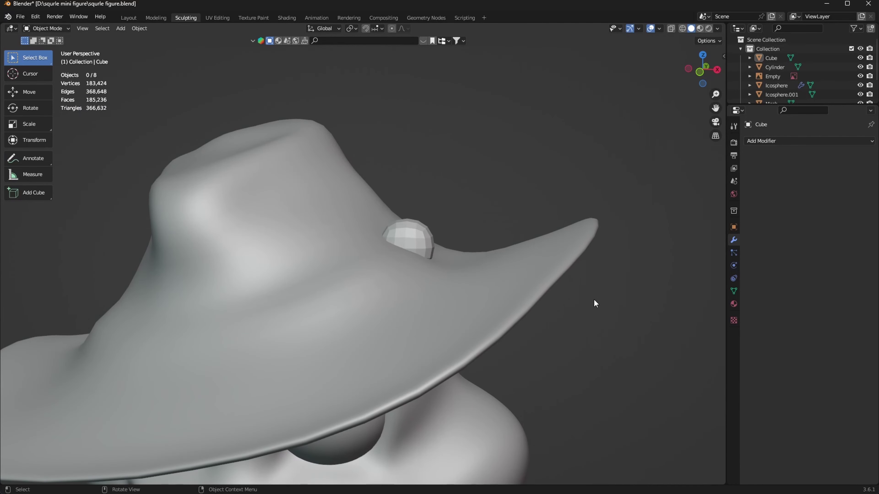
middle_click_drag(595, 303, 598, 293)
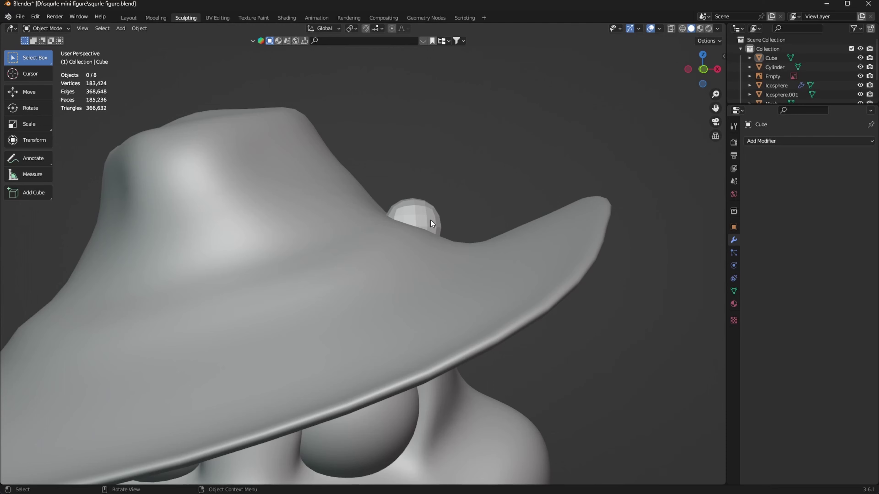
Step: Move the small ball straight up along Z onto the hat brim
key("ctrl+Tab")
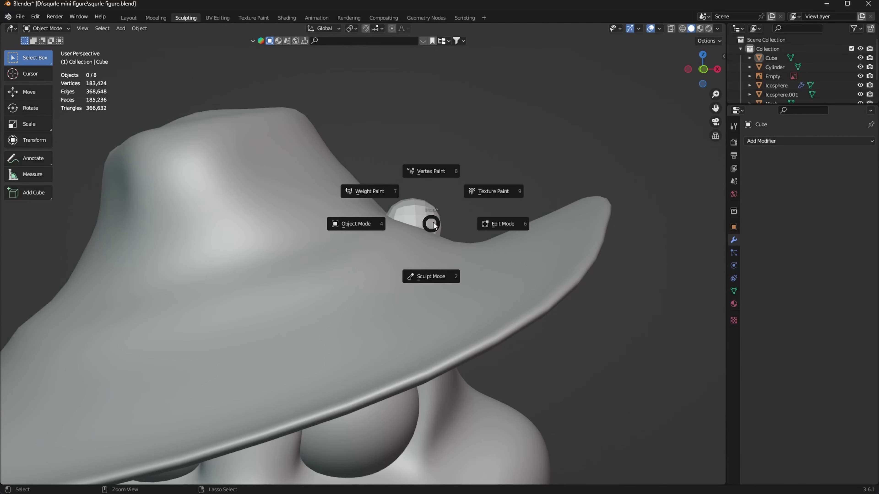
left_click(433, 226)
key("ctrl+Tab")
left_click(372, 228)
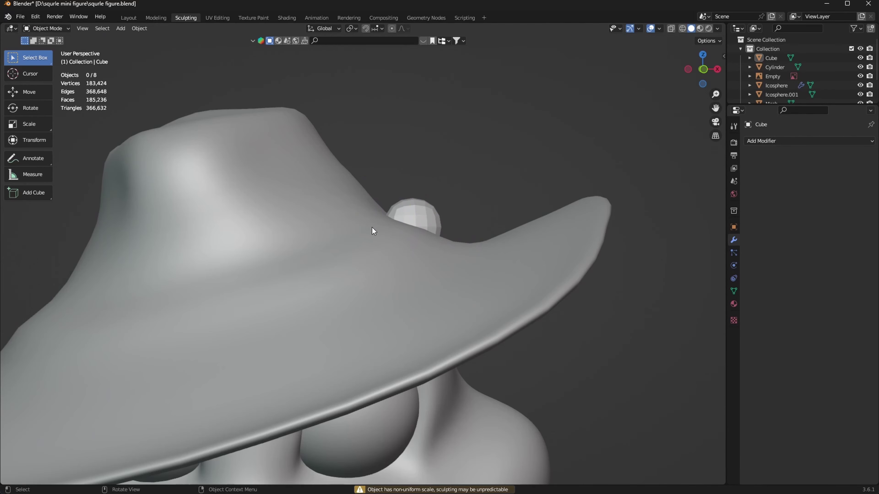
left_click(424, 224)
key("g")
key("z")
left_click(430, 200)
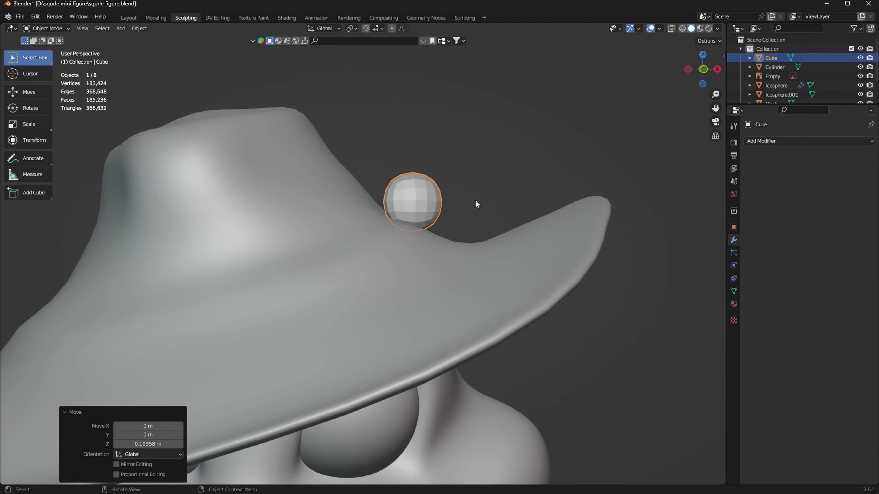
Step: In Sculpt Mode, pull the ball upward into a tall egg with a 170 px Grab brush
key("ctrl+Tab")
left_click(481, 242)
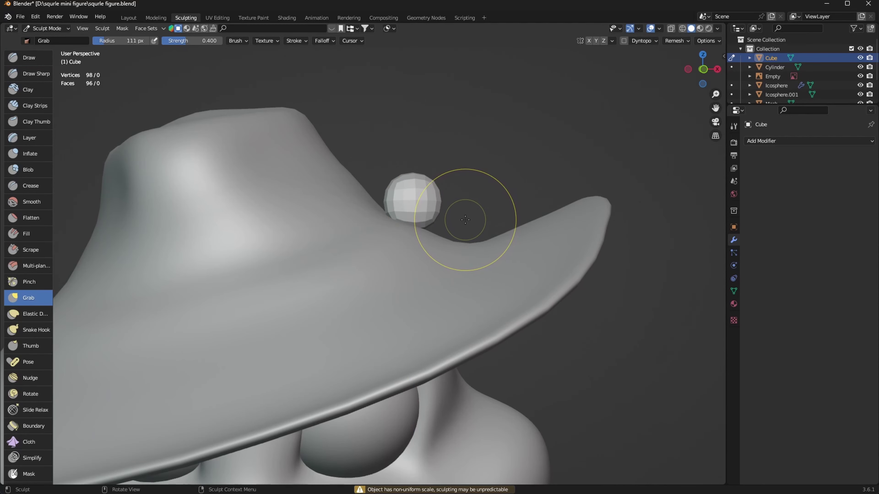
key("f")
left_click_drag(411, 194, 412, 153)
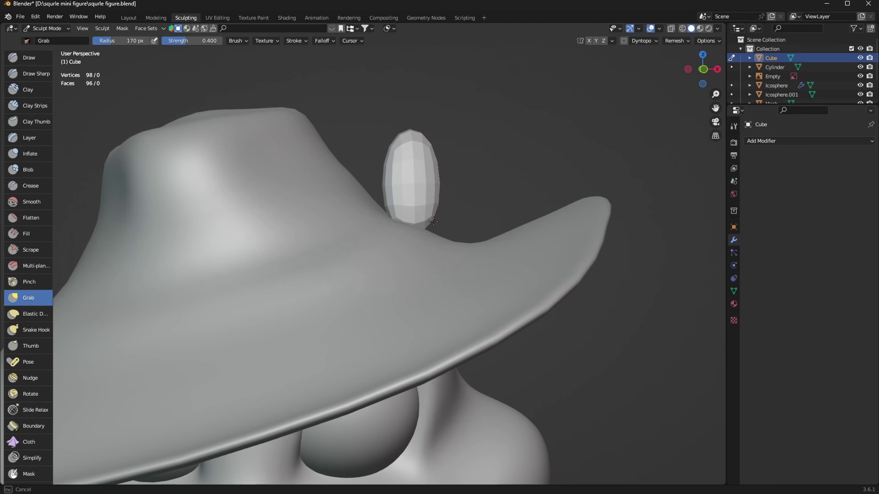
Step: With X symmetry on, reshape the ear's outline from several angles, then enter Edit Mode
left_click(589, 41)
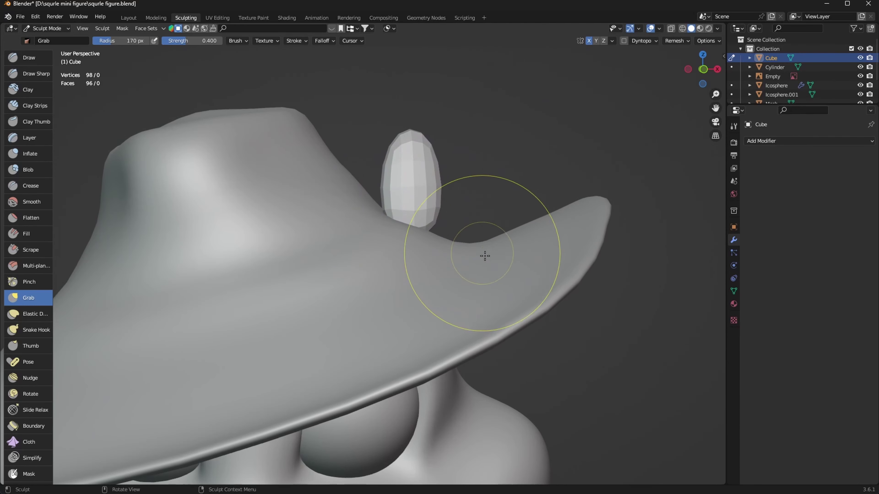
middle_click_drag(484, 255, 490, 260)
left_click_drag(490, 259, 494, 254)
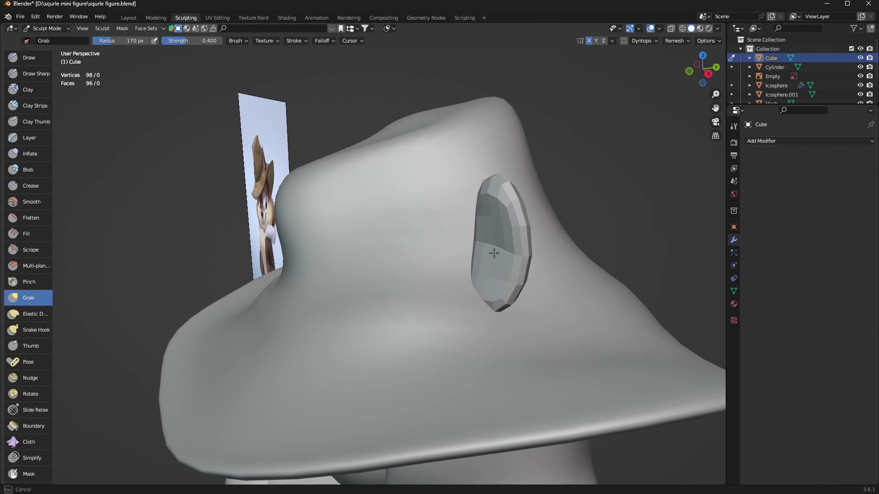
middle_click_drag(494, 253, 496, 275)
left_click_drag(497, 275, 471, 181)
middle_click_drag(471, 181, 486, 196)
mouse_move(487, 196)
left_mouse_down()
mouse_move(505, 222)
mouse_move(507, 284)
left_mouse_up()
mouse_move(506, 284)
middle_mouse_down()
mouse_move(507, 295)
mouse_move(517, 289)
middle_mouse_up()
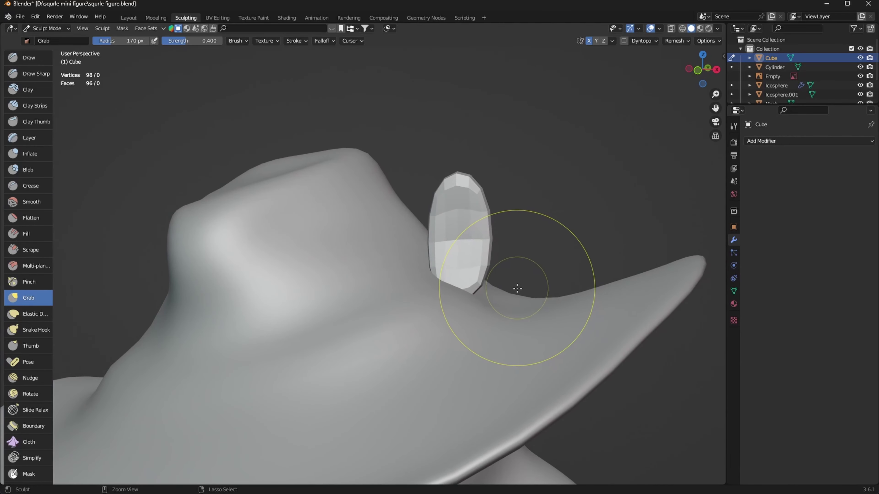
key("Tab")
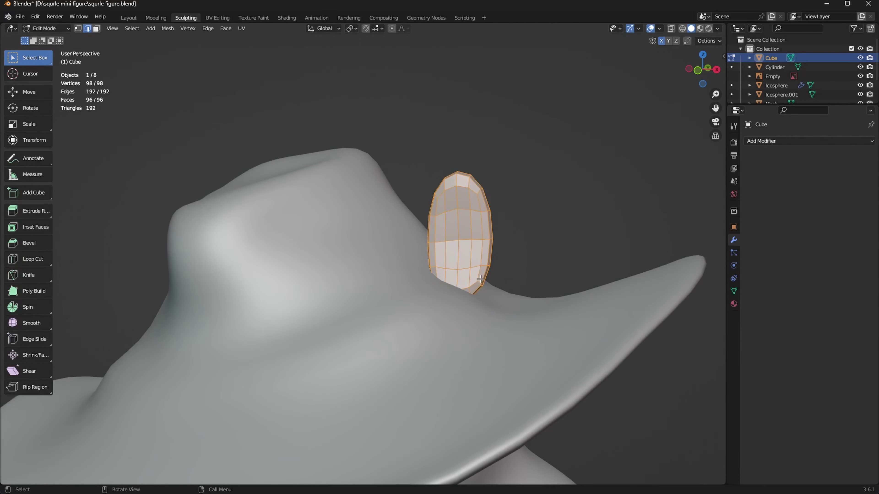
Step: Extrude the ear's inner face inward and scale it down to form a cup
left_click(474, 278)
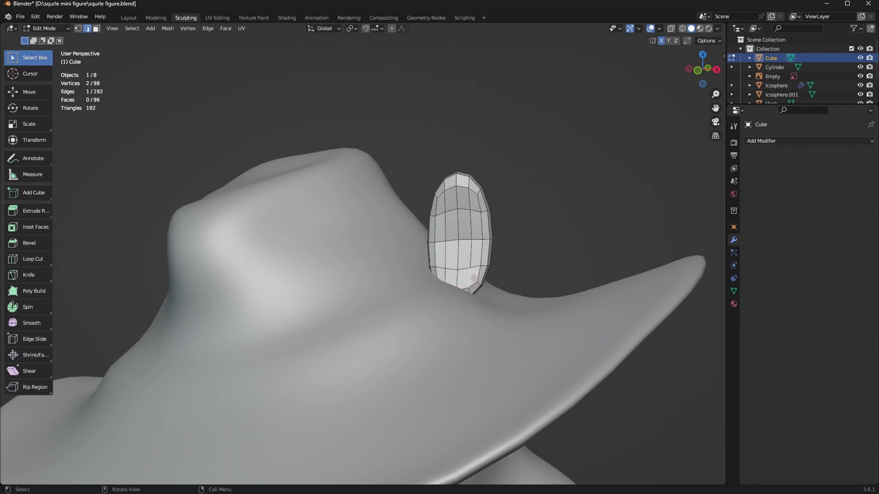
key("3")
left_click(477, 279)
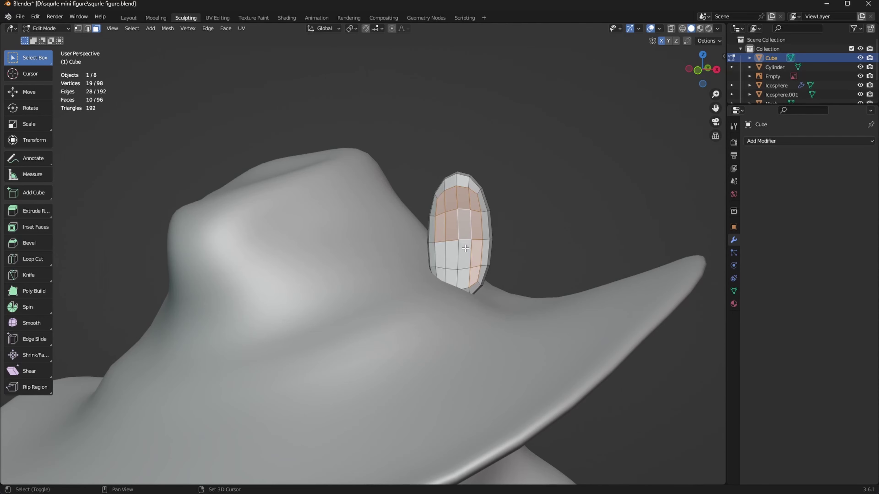
middle_click_drag(473, 257, 510, 230)
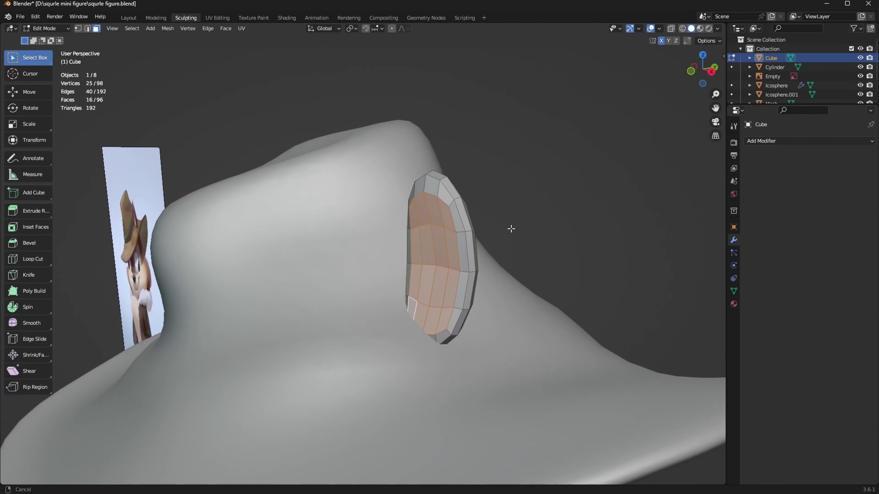
key("e")
left_click(510, 226)
key("s")
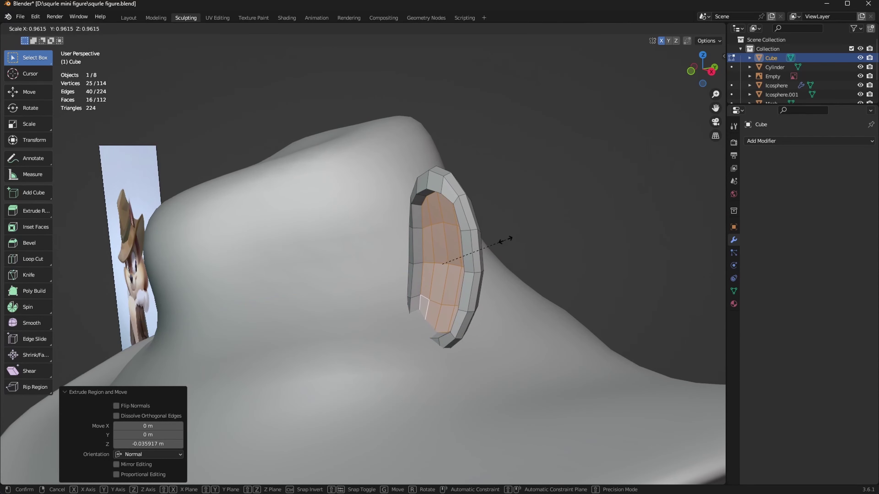
left_click(499, 246)
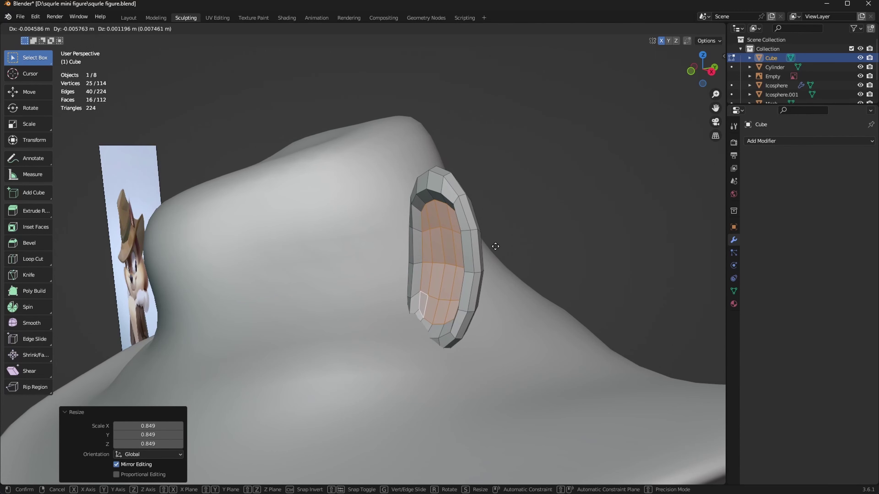
left_click(507, 251)
Step: Apply a level 2 Subdivision modifier to the ear, shade it smooth, and return to sculpting
key("Tab")
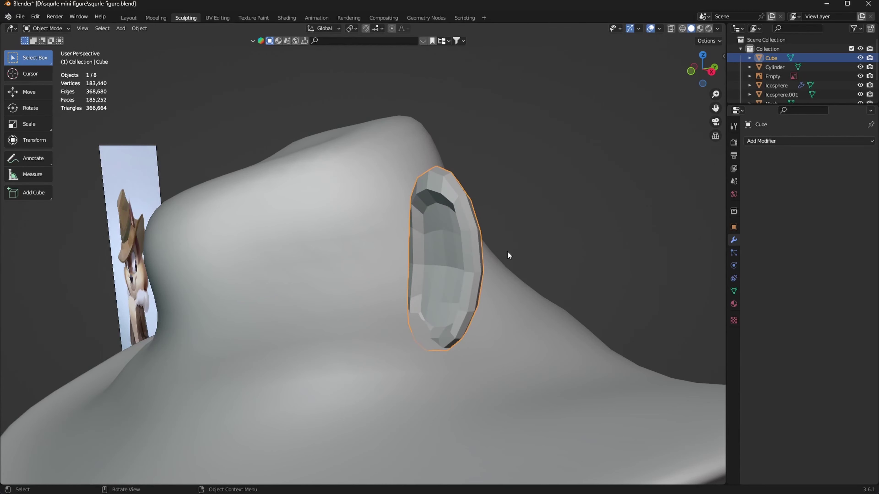
mouse_move(508, 255)
middle_mouse_down()
mouse_move(541, 247)
mouse_move(532, 264)
middle_mouse_up()
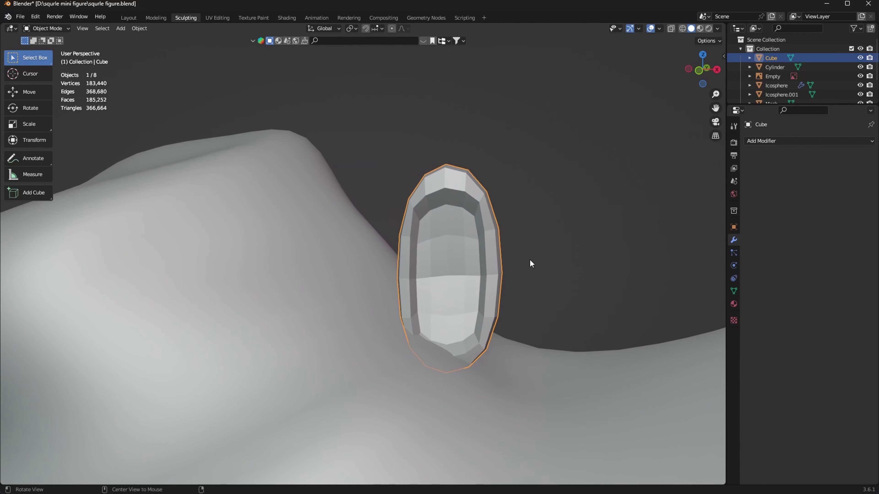
left_click(804, 142)
left_click(714, 307)
left_click(859, 181)
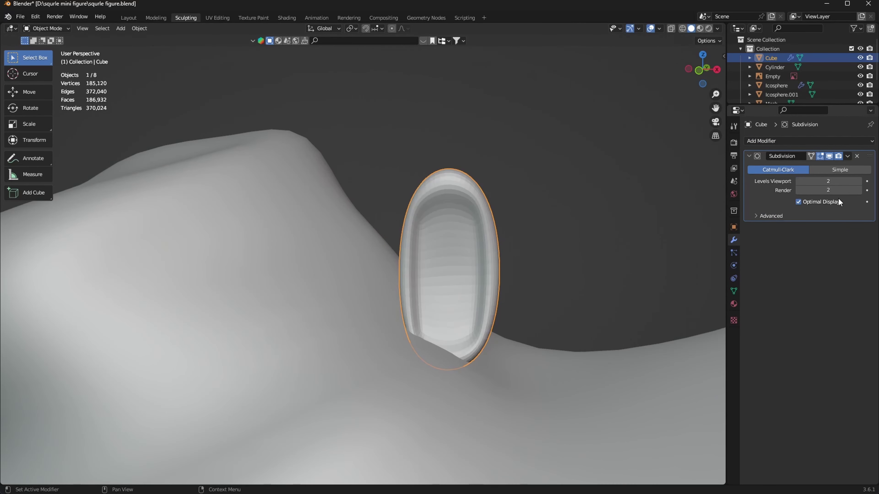
left_click(848, 156)
left_click(824, 167)
right_click(462, 259)
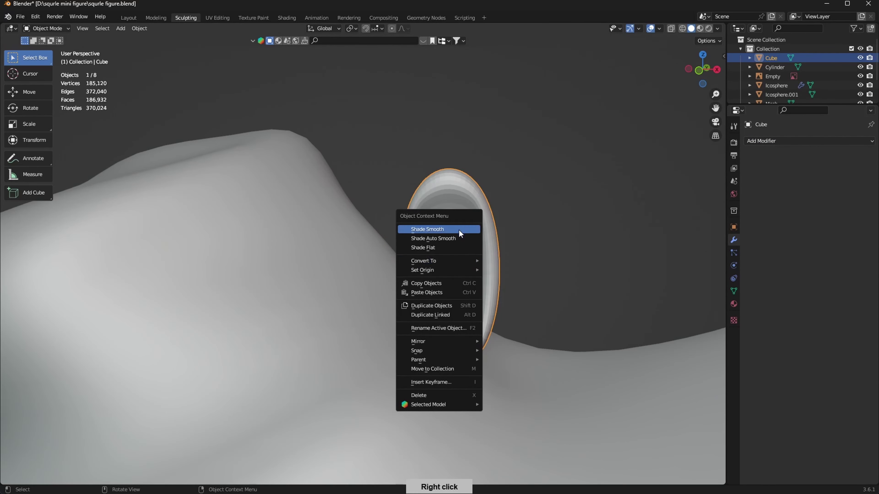
left_click(459, 230)
middle_click_drag(485, 289, 516, 331)
key("ctrl+Tab")
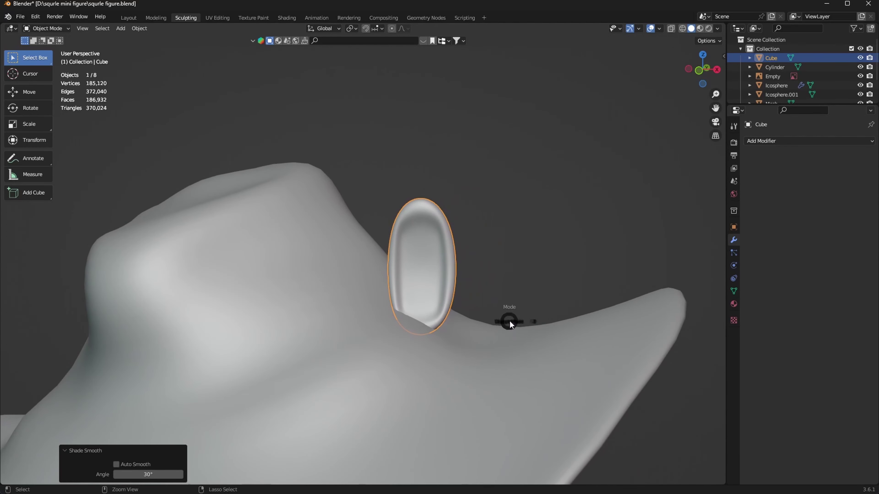
left_click(509, 374)
Step: With an 89 px Grab brush, stretch the ear tip upward into a taller point
left_click_drag(422, 208, 424, 190)
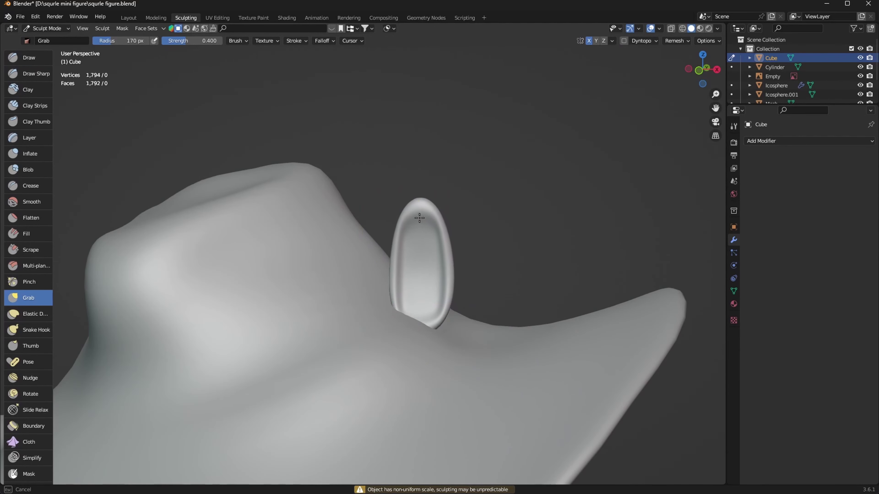
mouse_move(481, 274)
middle_mouse_down()
mouse_move(450, 242)
mouse_move(481, 281)
mouse_move(558, 246)
mouse_move(514, 202)
middle_mouse_up()
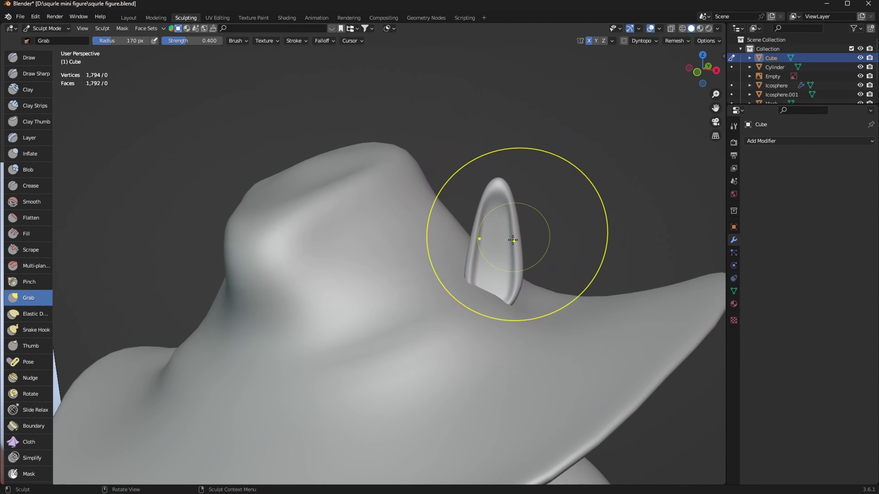
scroll(548, 229, "down", 5)
middle_click_drag(548, 230, 491, 266)
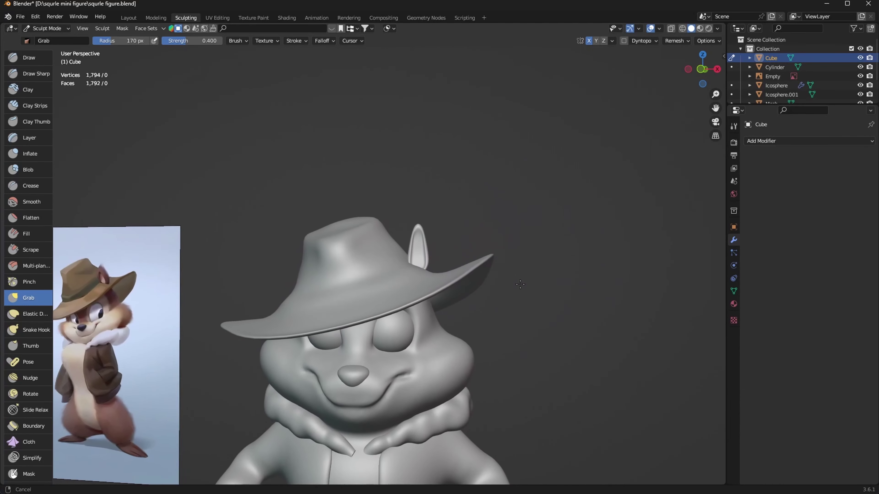
key("f")
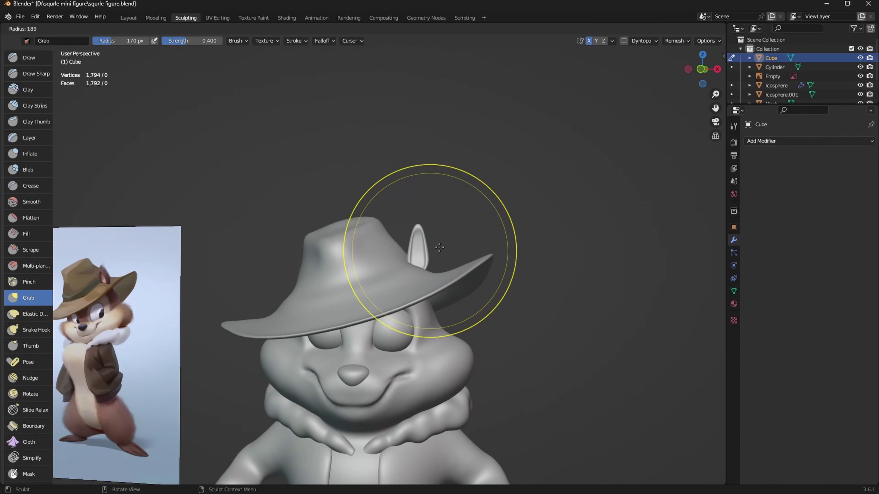
left_click(425, 250)
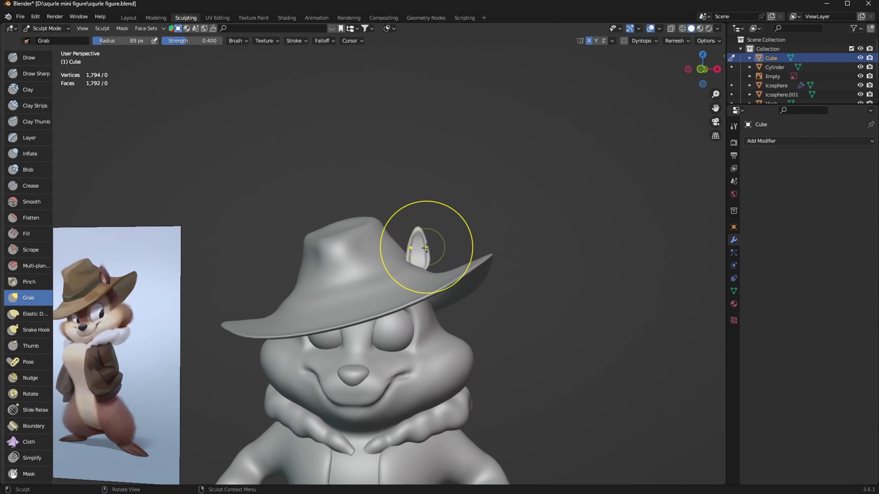
mouse_move(422, 246)
middle_mouse_down("shift")
mouse_move(424, 307)
mouse_move(390, 291)
mouse_move(409, 332)
mouse_move(583, 267)
mouse_move(552, 259)
middle_mouse_up("shift")
left_click_drag(554, 274, 552, 232)
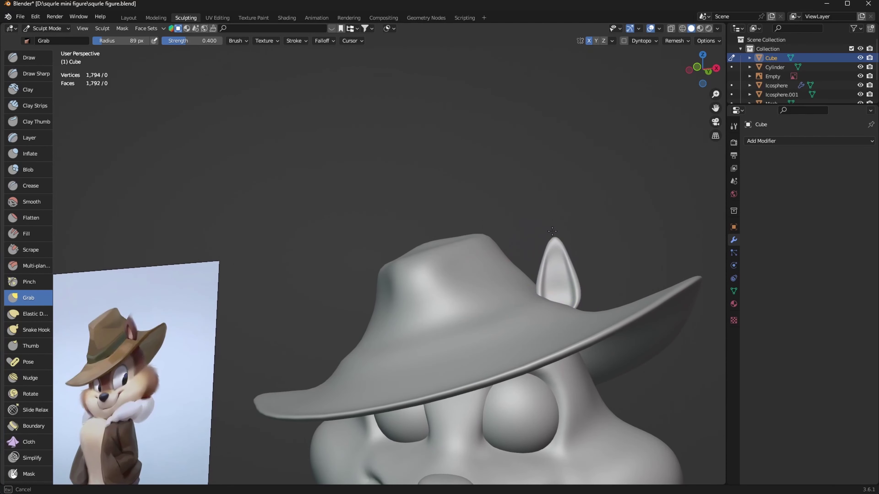
left_click_drag(575, 272, 545, 264)
Step: Switch to the Draw brush and set its radius to 34 px, then 17 px, at the ear
key("x")
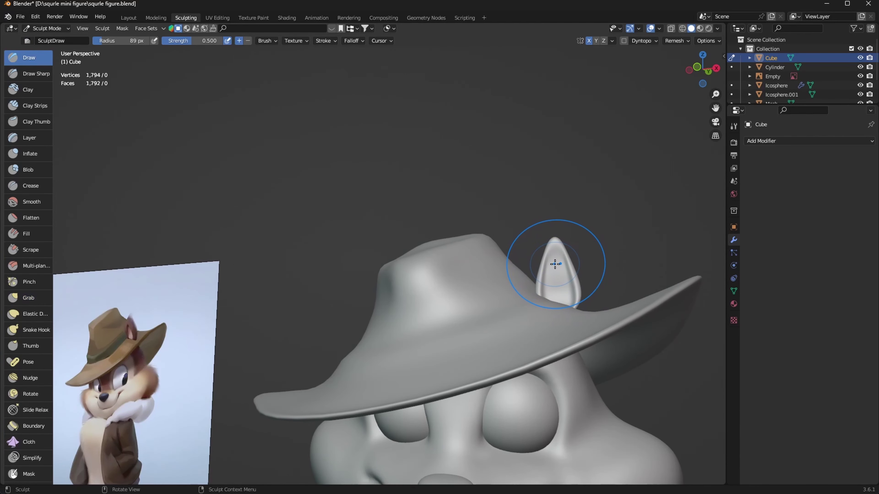
key("f")
left_click(542, 273)
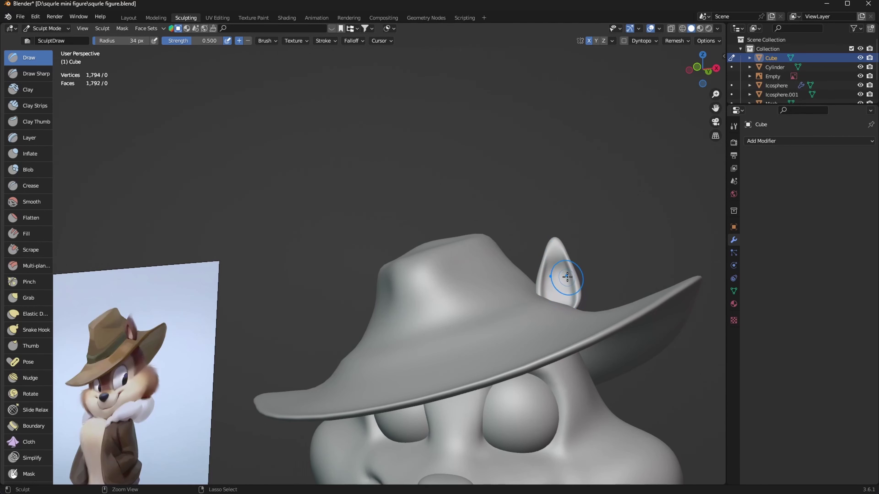
key("f")
left_click(555, 266)
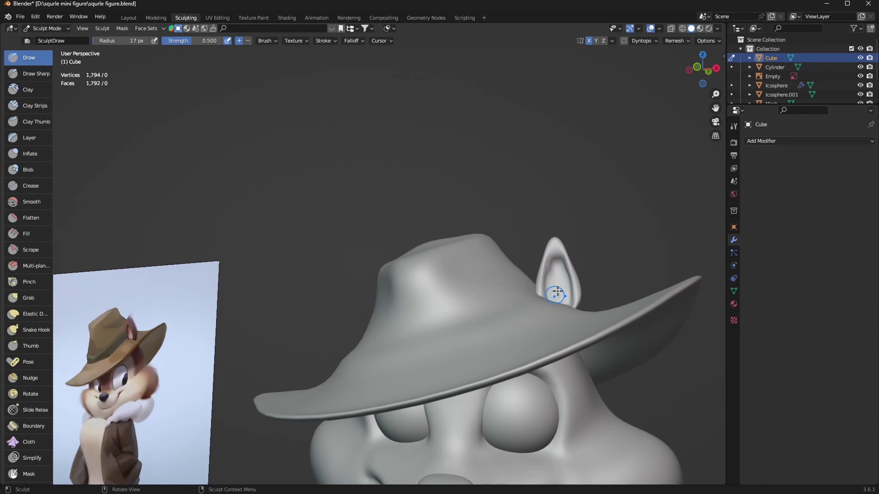
mouse_move(588, 263)
middle_mouse_down()
mouse_move(556, 252)
mouse_move(575, 237)
middle_mouse_up()
Step: Use a 69 px Grab brush, then Crease and a 38 px Draw Sharp brush inside the ear
key("g")
key("f")
left_click(564, 257)
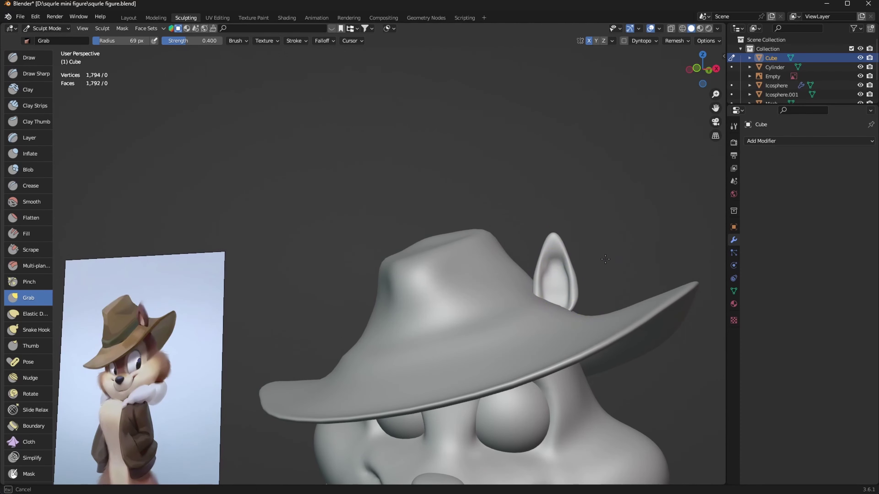
mouse_move(605, 258)
middle_mouse_down()
mouse_move(585, 231)
mouse_move(116, 258)
middle_mouse_up()
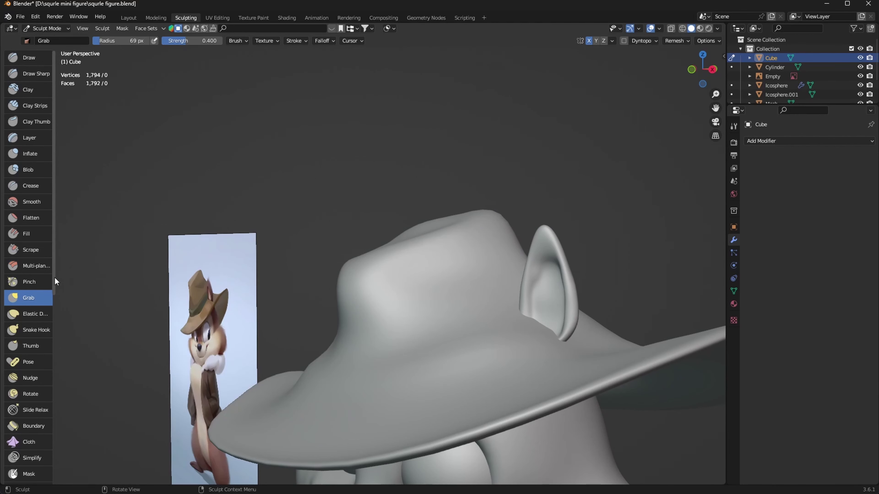
left_click(34, 186)
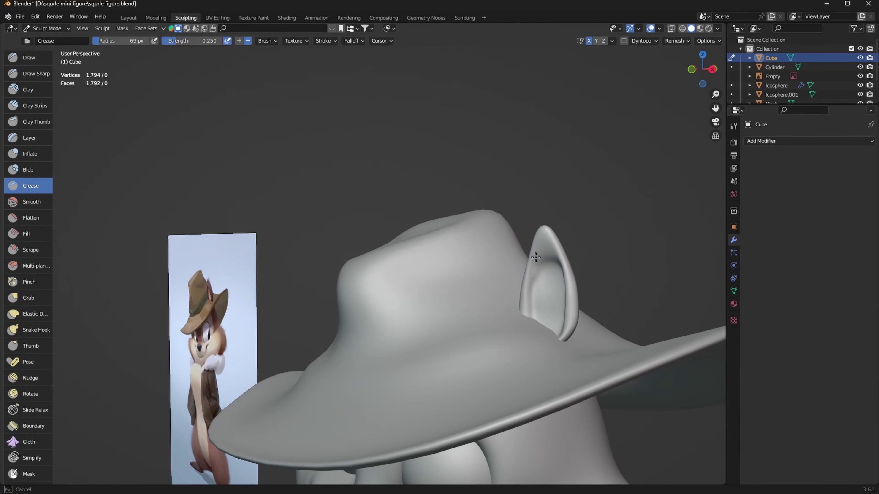
middle_click_drag(562, 267, 609, 242)
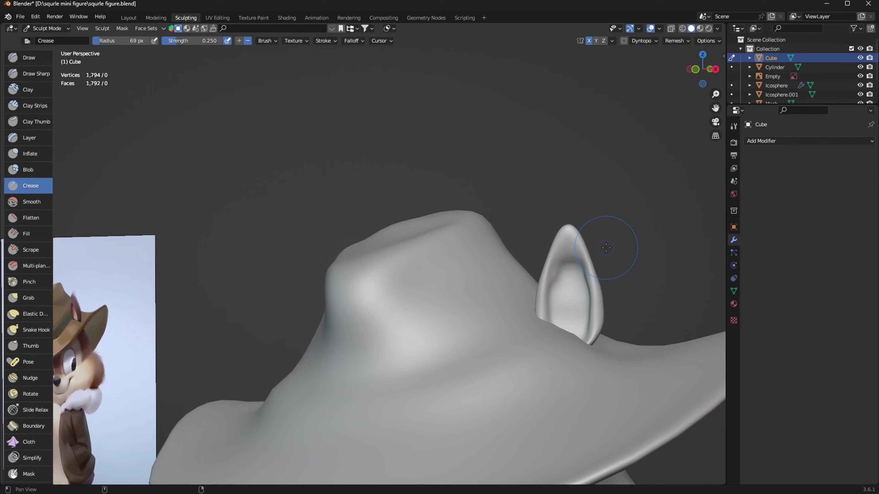
left_click(35, 73)
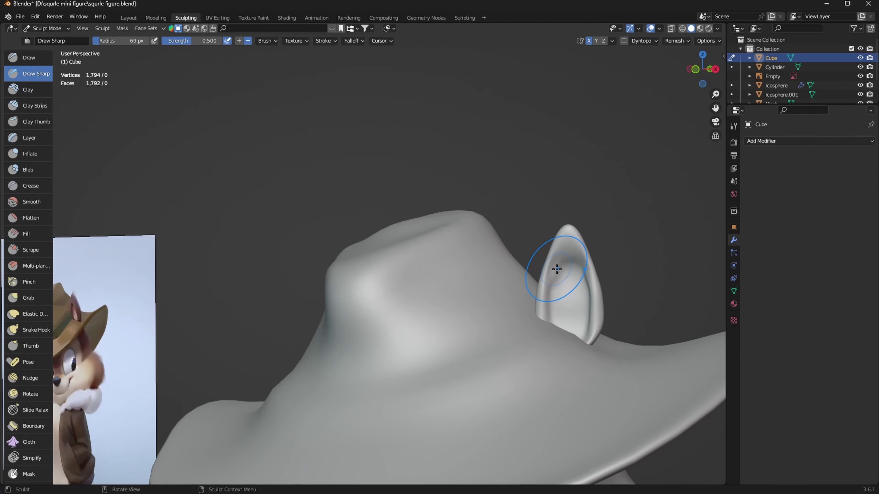
key("f")
left_click(555, 278)
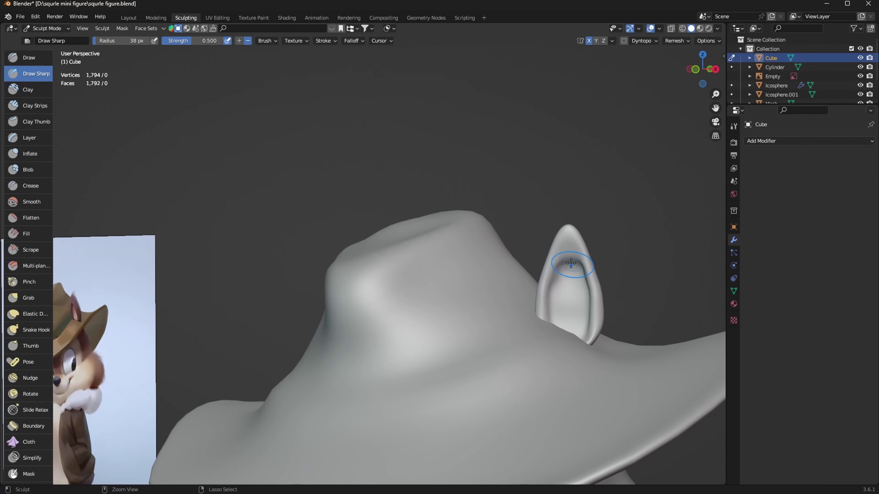
mouse_move(604, 272)
middle_mouse_down()
mouse_move(675, 245)
mouse_move(574, 255)
middle_mouse_up()
Step: Reshape the ear outline and lower its tip using a 141 px Grab brush
key("g")
key("f")
left_click(545, 231)
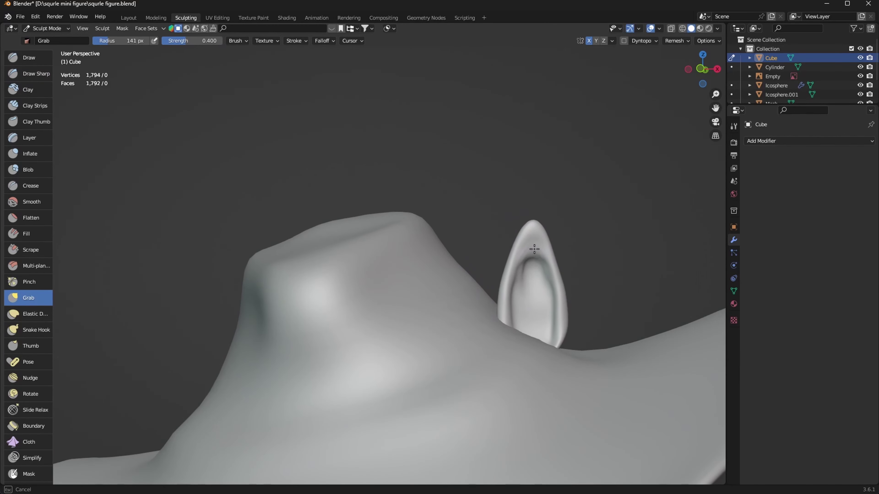
left_click_drag(553, 277, 570, 342)
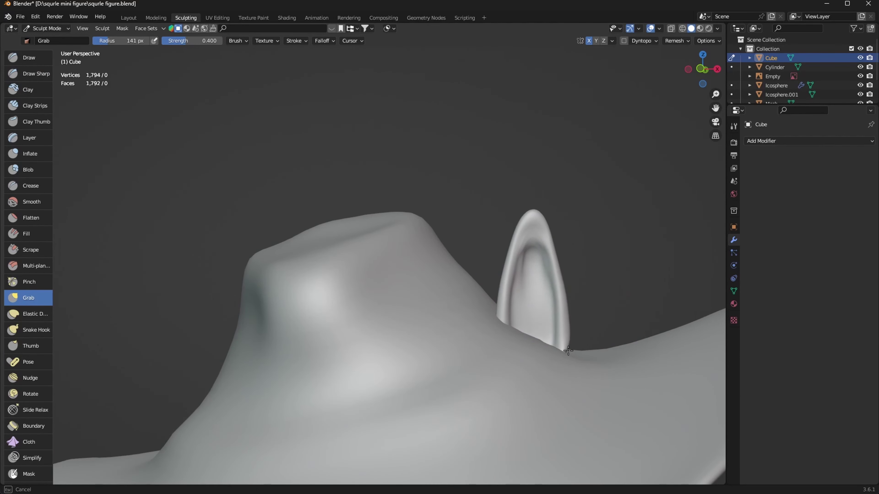
scroll(569, 173, "down", 6)
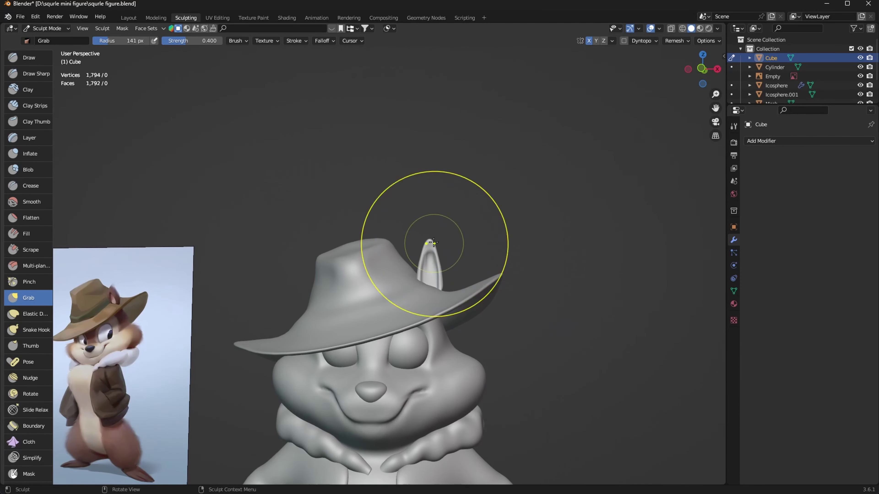
left_click_drag(434, 242, 441, 289)
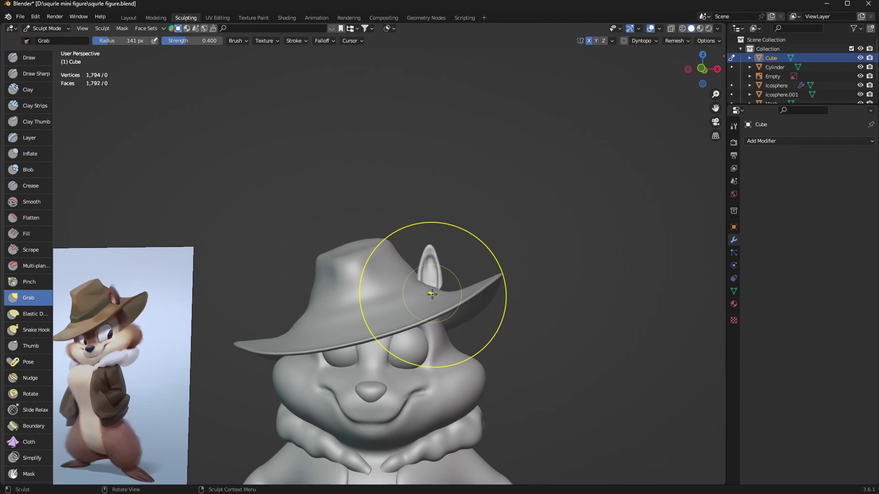
mouse_move(451, 208)
middle_mouse_down()
mouse_move(466, 318)
mouse_move(455, 261)
mouse_move(555, 284)
middle_mouse_up()
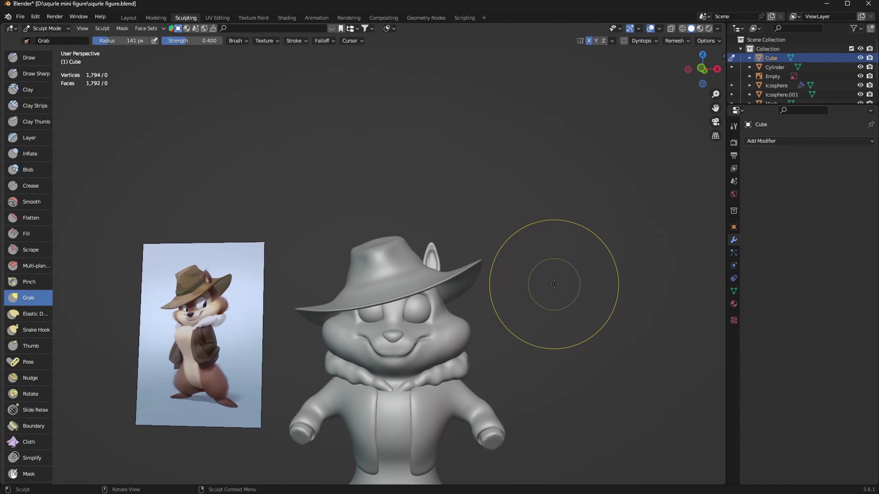
Step: In Object Mode and front view, rotate the ear into a slight tilt
key("ctrl+Tab")
left_click(441, 259)
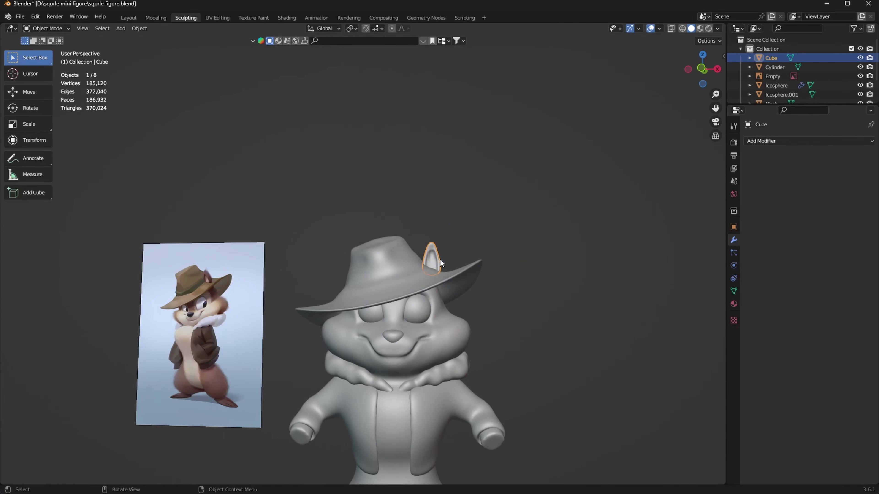
key("KP_1")
key("g")
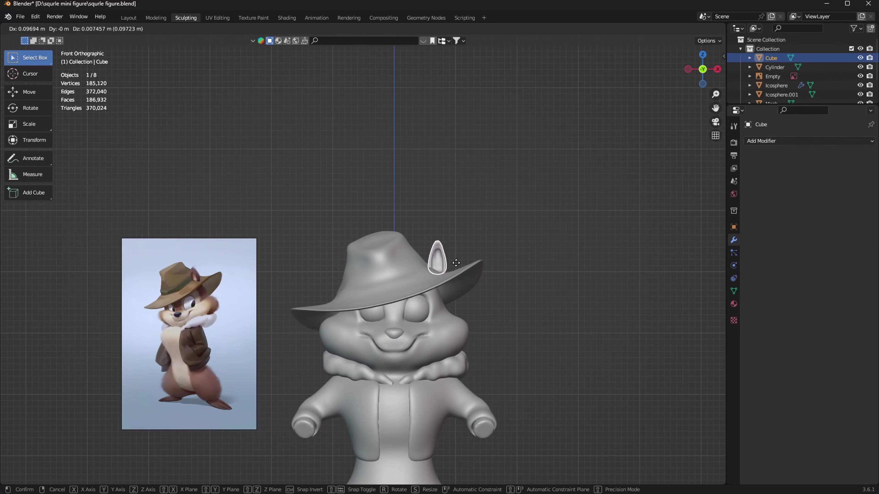
key("r")
left_click(456, 262)
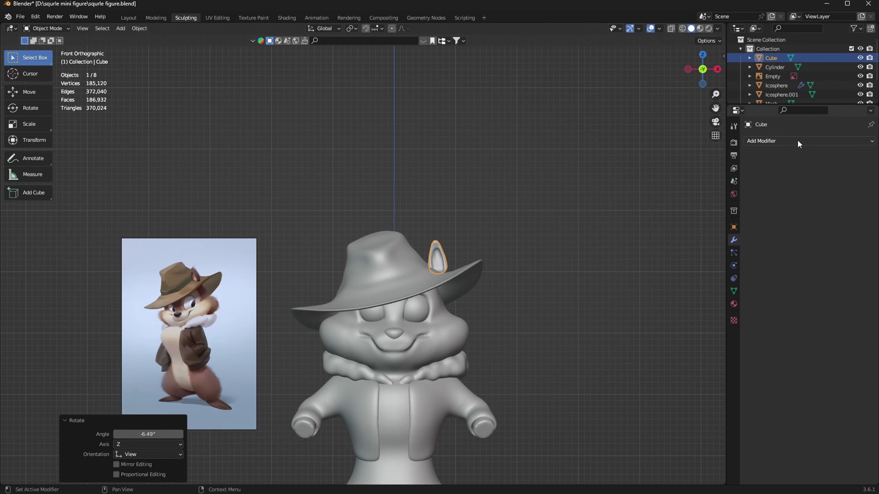
Step: Duplicate the ear to the hat's left side and reposition both ears
key("shift+d")
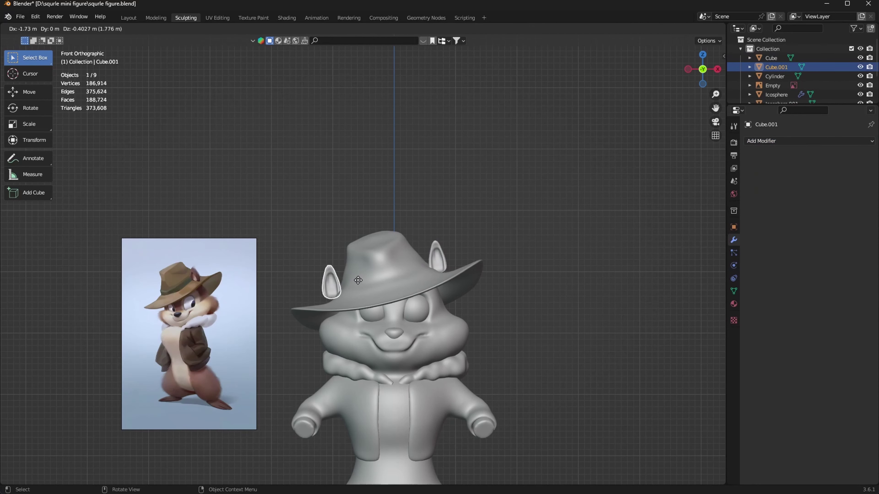
left_click(361, 284)
key("g")
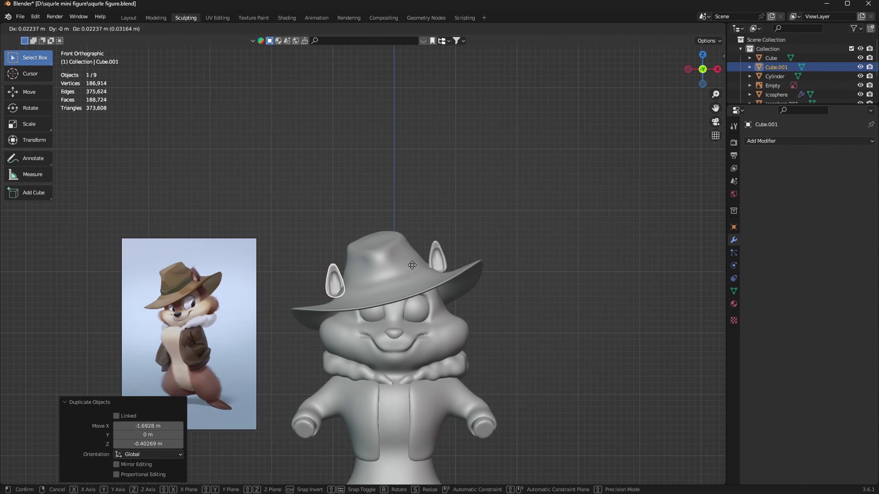
left_click(417, 258)
key("g")
left_click(437, 262)
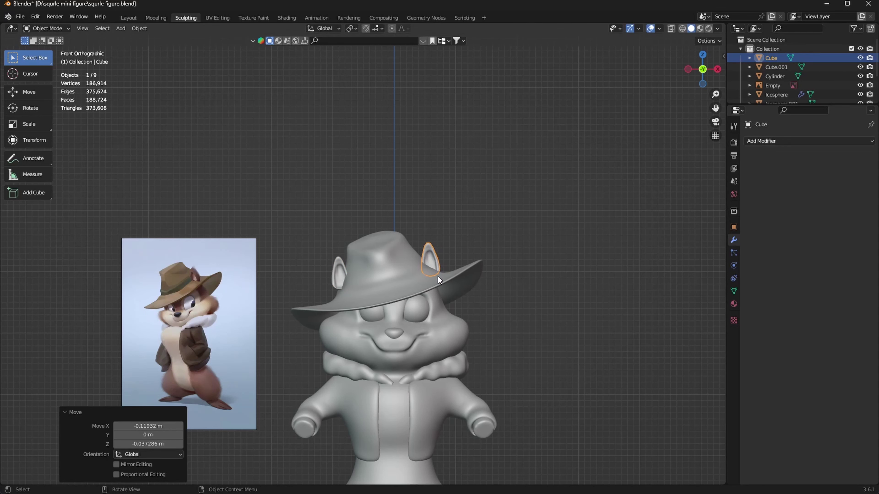
middle_click_drag(440, 280, 414, 315)
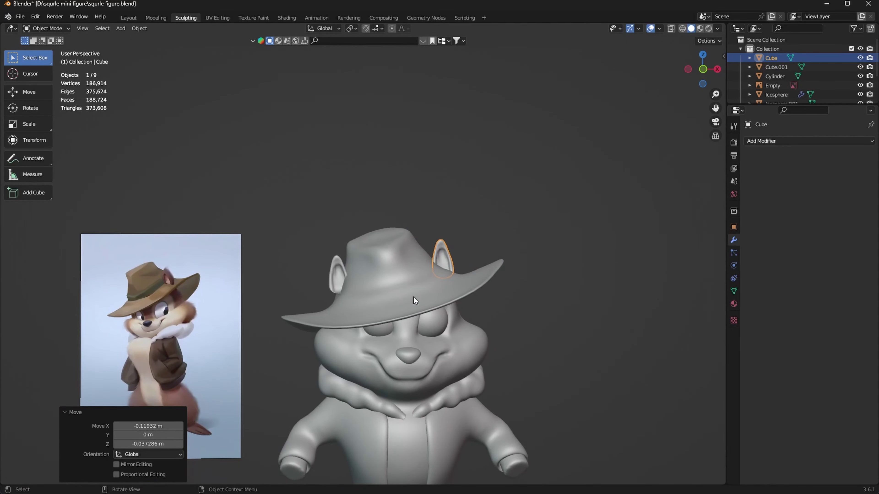
Step: Tilt the left and right ears slightly, then clear the selection
left_click(341, 278)
key("r")
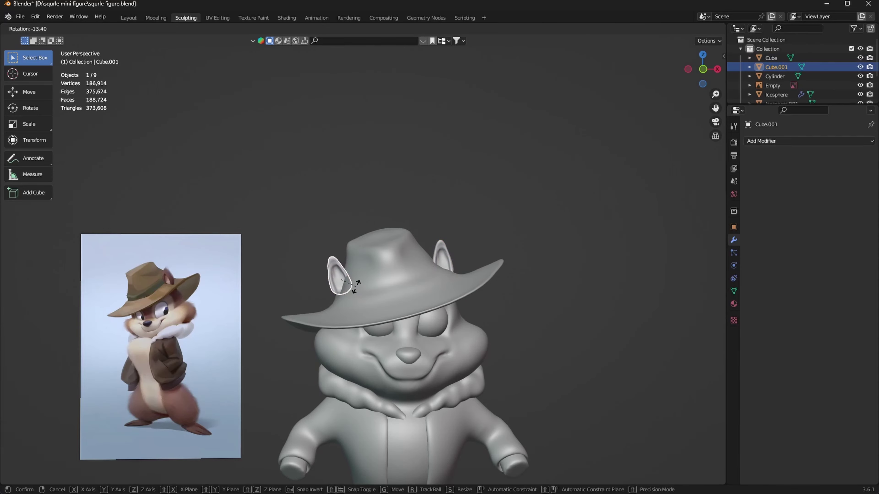
left_click(354, 287)
left_click(445, 259)
key("r")
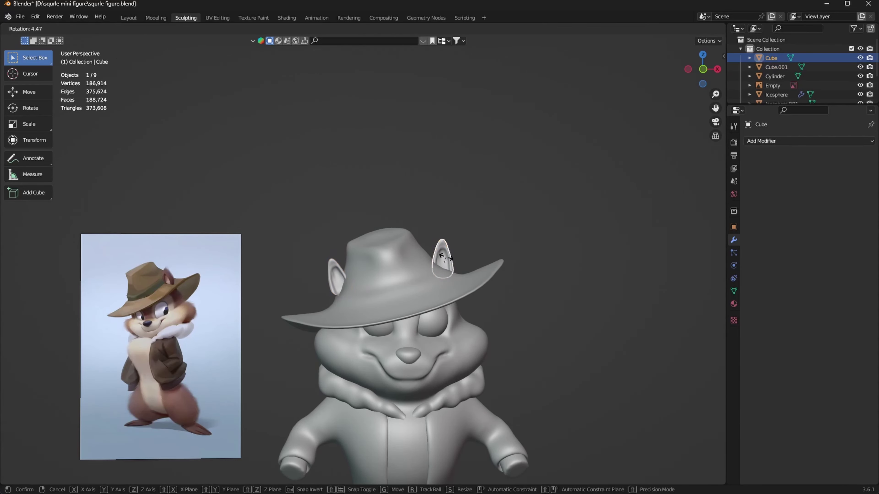
left_click(529, 247)
mouse_move(521, 312)
middle_mouse_down()
mouse_move(534, 288)
mouse_move(516, 307)
middle_mouse_up()
Step: Scale the hat along X to 0.937 to make it narrower
middle_click_drag(519, 298, 485, 291)
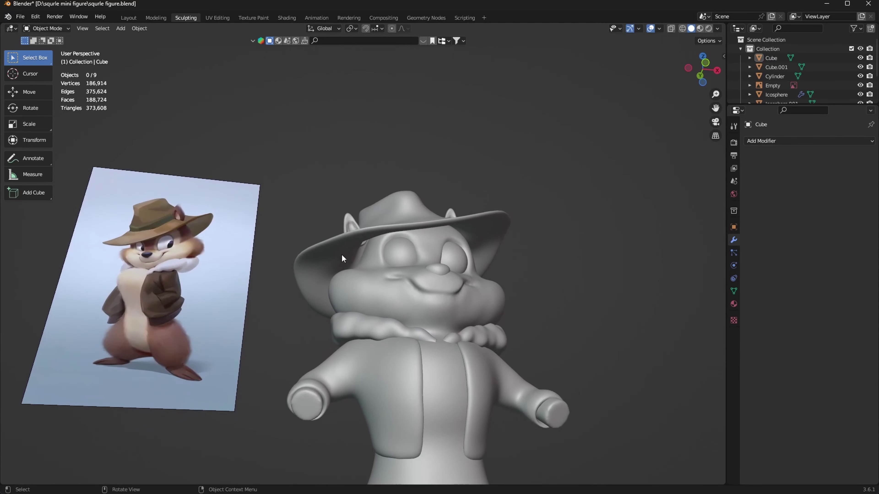
left_click(341, 254)
key("s")
key("x")
left_click(376, 278)
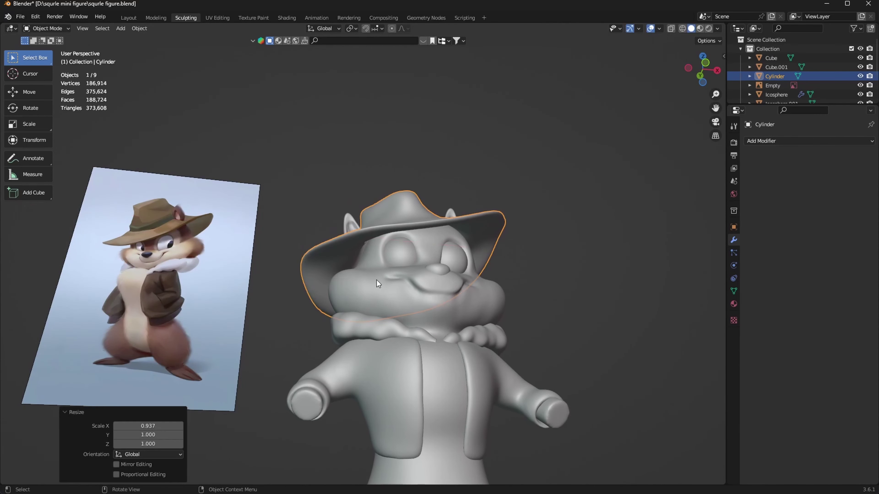
left_click(549, 236)
middle_click_drag(549, 235, 535, 264)
Step: Select the left ear (Cube.001), enter Sculpt Mode and make a grab stroke on it
left_click(411, 266)
key("ctrl+Tab")
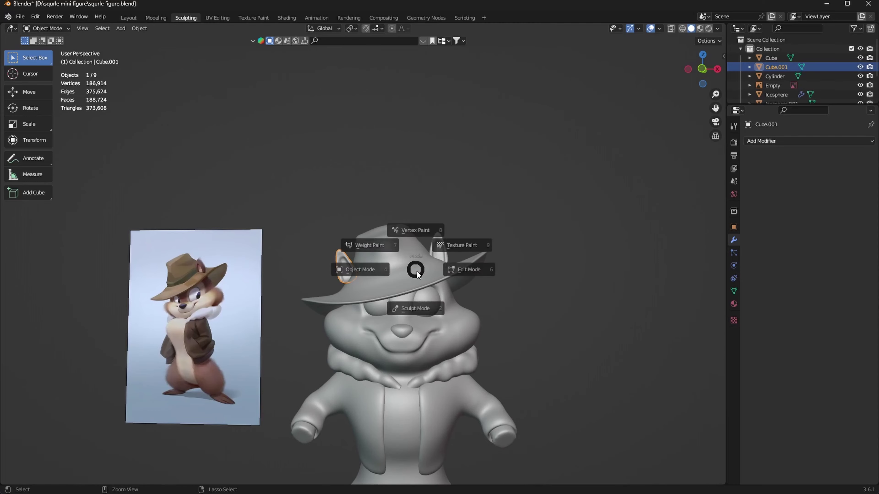
left_click(412, 306)
left_click_drag(350, 273, 350, 292)
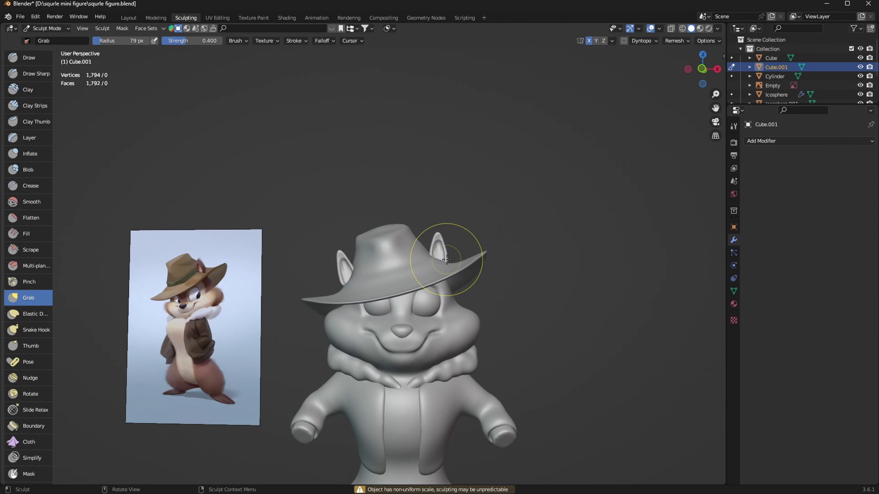
Step: Save squrle figure.blend from the File menu
left_click(20, 17)
left_click(33, 81)
mouse_move(520, 329)
middle_mouse_down("shift")
mouse_move(506, 223)
mouse_move(478, 270)
middle_mouse_up("shift")
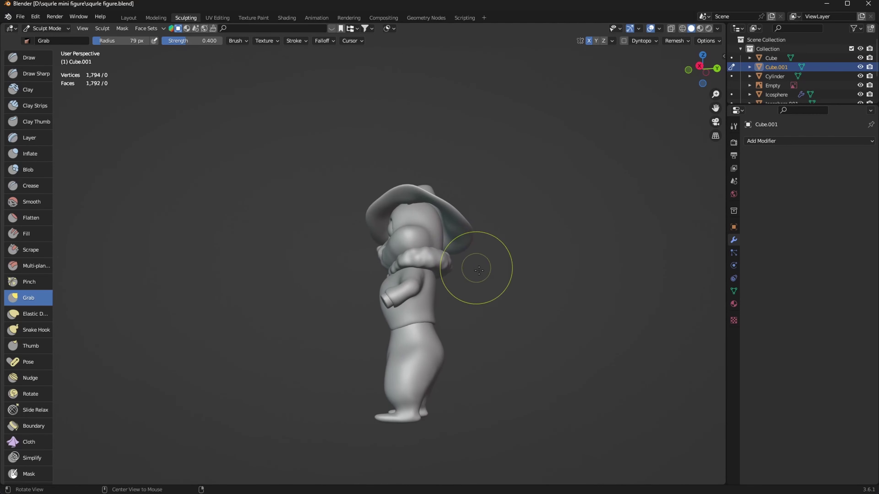
Step: Switch sculpting to the body (NurbsPath.001) and enlarge the Grab brush to 119 px
scroll(478, 270, "up", 3)
key("alt+q")
key("f")
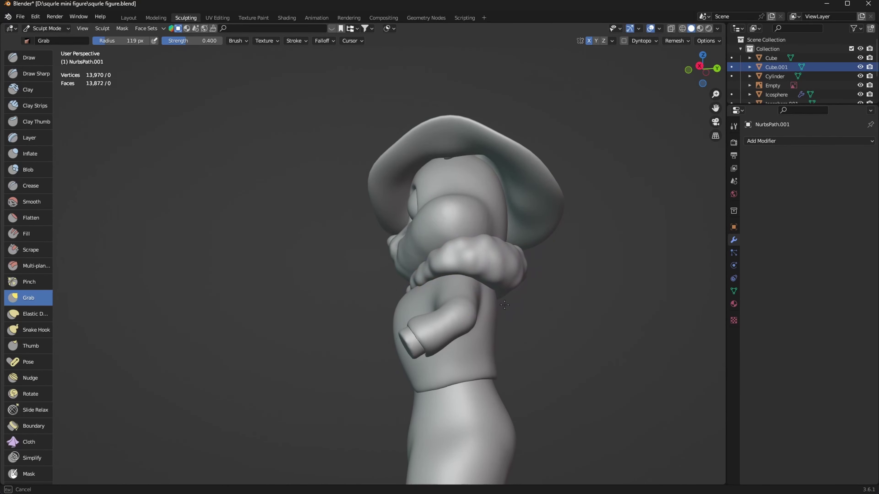
scroll(505, 304, "up", 3)
middle_click_drag(504, 304, 598, 255)
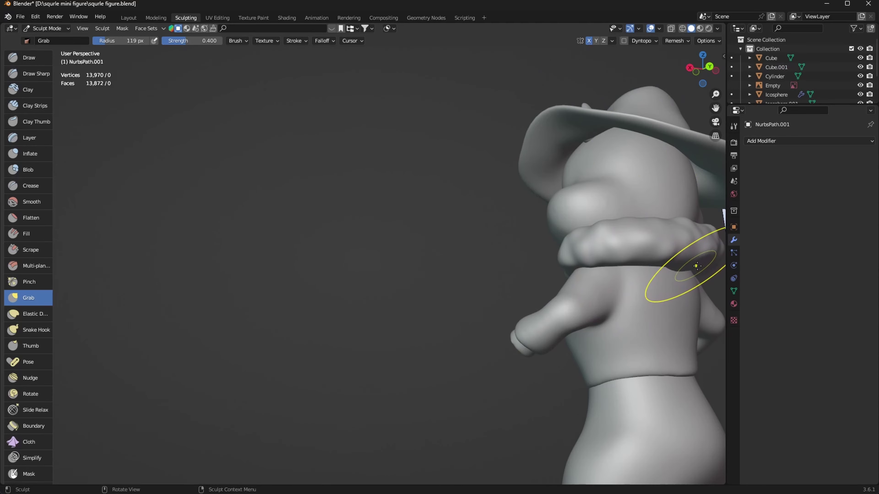
left_click_drag(697, 266, 567, 349, "alt")
scroll(567, 349, "up", 3)
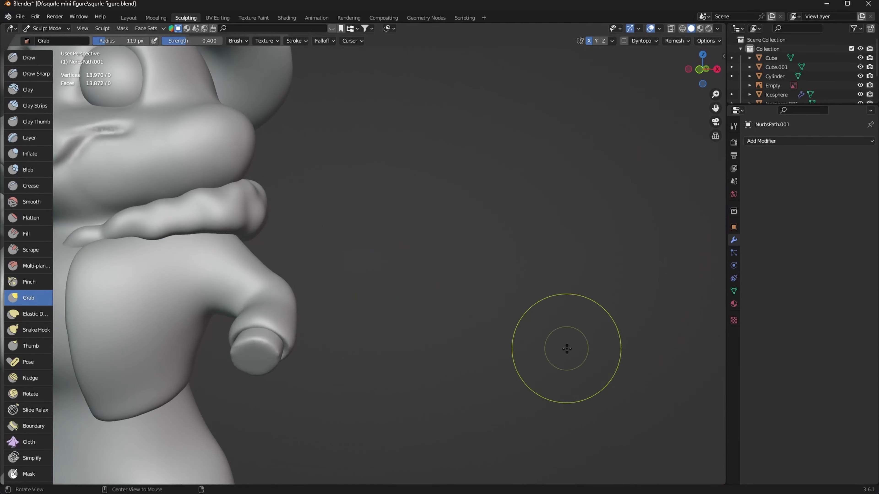
scroll(567, 349, "down", 5)
scroll(574, 277, "down", 3)
left_click_drag(575, 277, 526, 305, "alt")
scroll(475, 364, "up", 4)
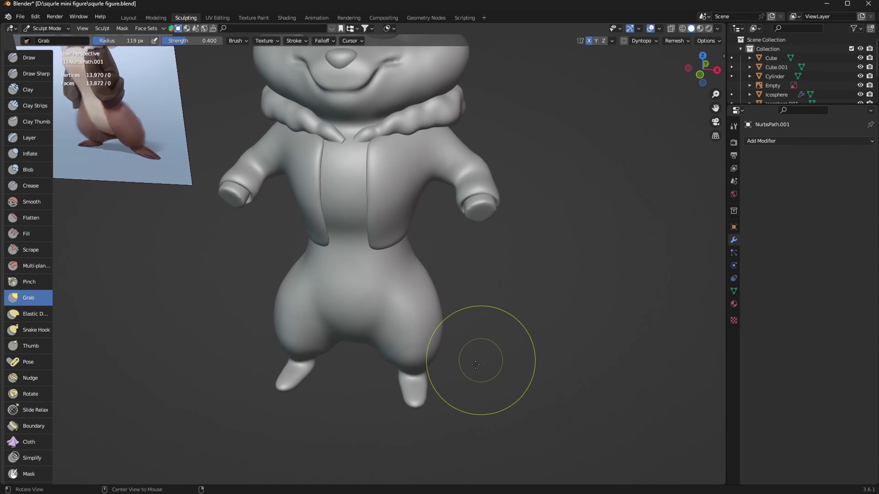
mouse_move(406, 387)
left_mouse_down("alt")
mouse_move(451, 393)
mouse_move(438, 362)
left_mouse_up("alt")
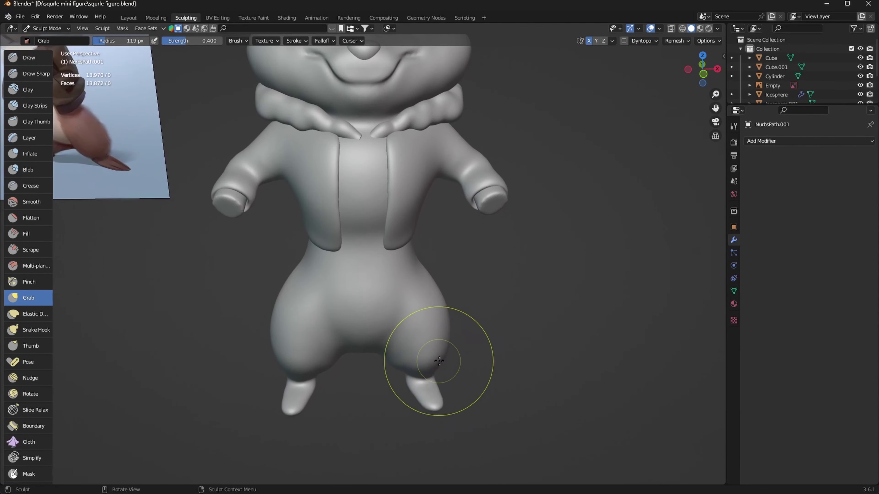
Step: Pull the right foot down and outward and reshape the right leg with Grab
mouse_move(428, 403)
left_mouse_down()
mouse_move(460, 414)
mouse_move(451, 353)
mouse_move(516, 342)
mouse_move(556, 314)
left_mouse_up()
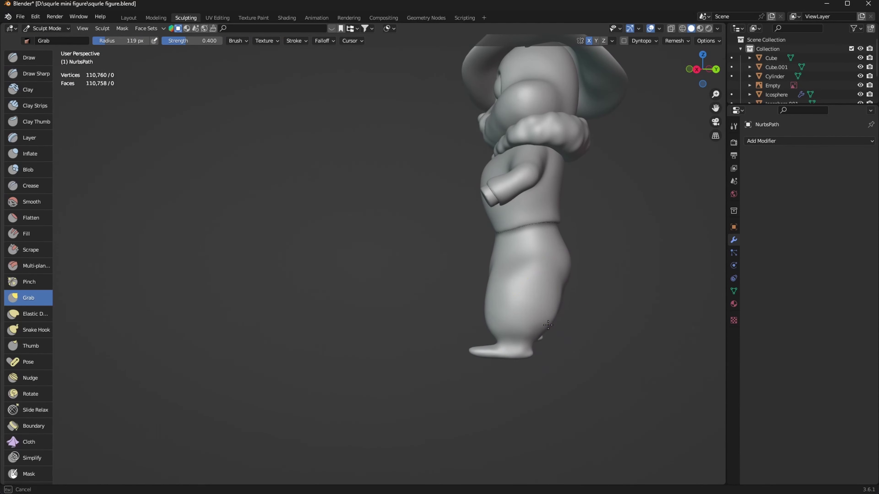
middle_click_drag(548, 325, 490, 347)
scroll(594, 306, "up", 2)
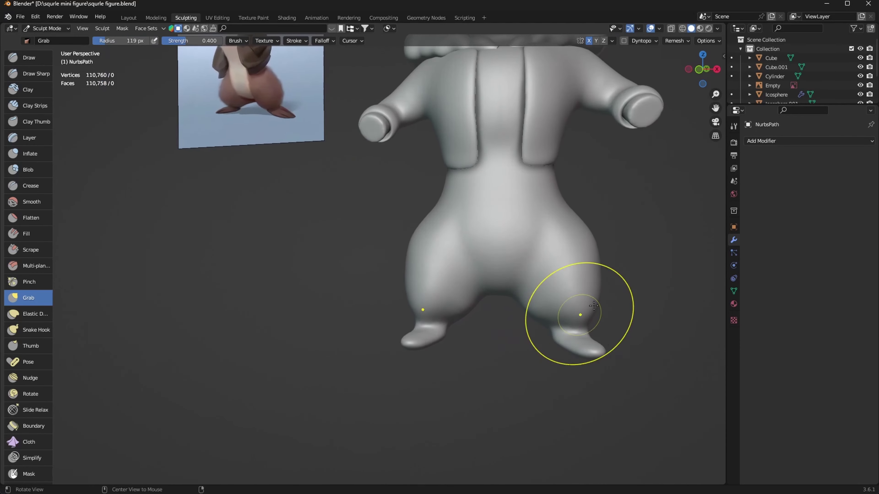
scroll(594, 306, "down", 3)
middle_click_drag(594, 306, 553, 334)
key("d")
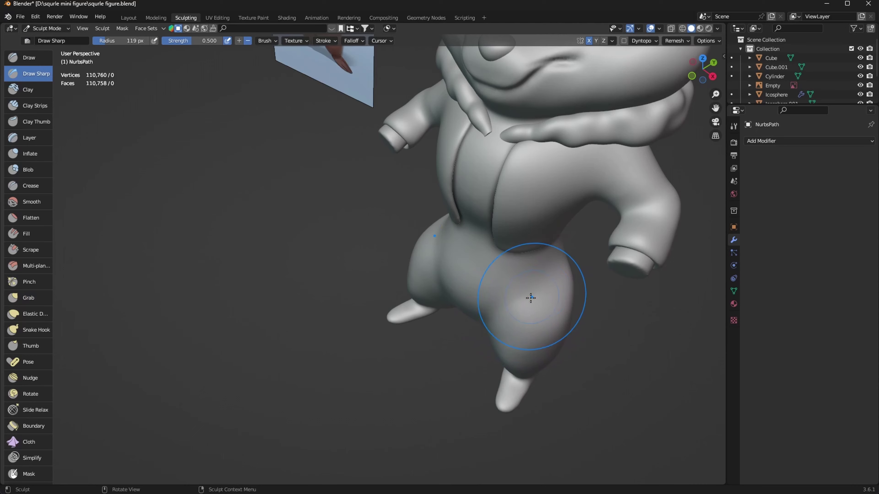
mouse_move(493, 341)
middle_mouse_down()
mouse_move(551, 310)
mouse_move(562, 347)
middle_mouse_up()
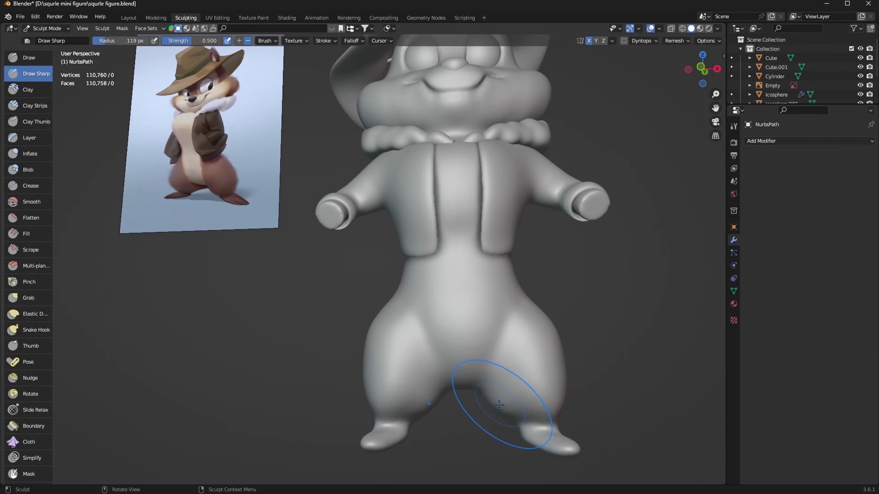
key("g")
mouse_move(507, 403)
left_mouse_down()
mouse_move(551, 412)
mouse_move(588, 393)
left_mouse_up()
mouse_move(588, 393)
middle_mouse_down()
mouse_move(569, 382)
mouse_move(637, 366)
mouse_move(526, 329)
middle_mouse_up()
scroll(557, 341, "up", 3)
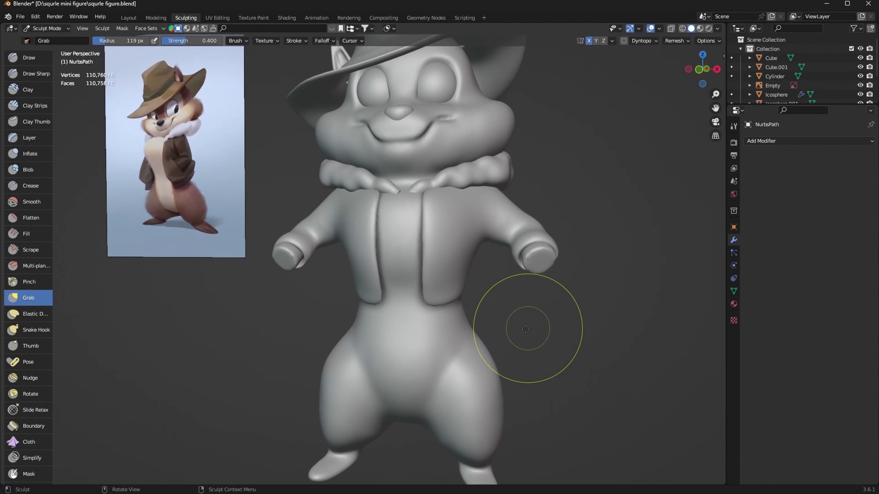
Step: Clear the mask, then on the jacket mesh pull the flap bottoms slightly down
key("alt+a")
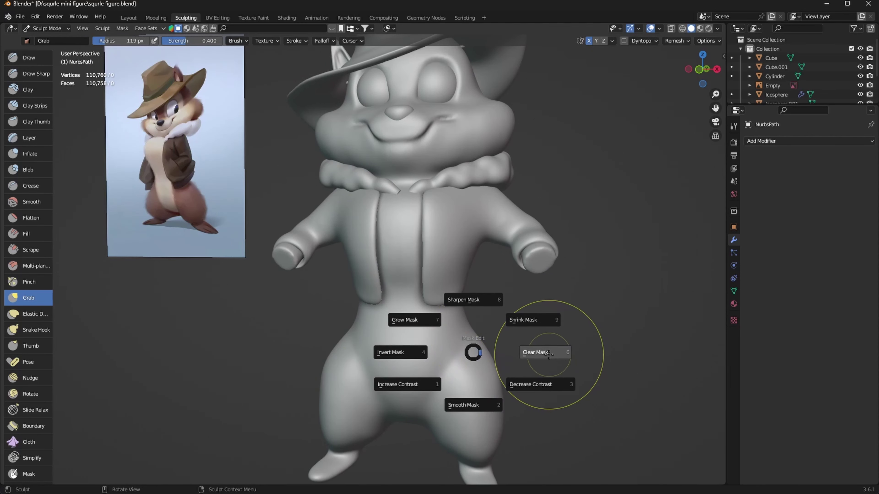
left_click(549, 353)
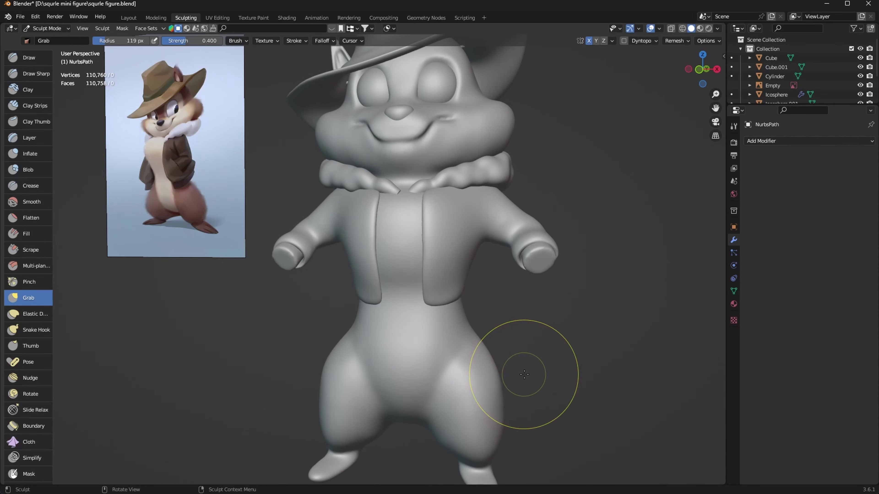
key("alt+q")
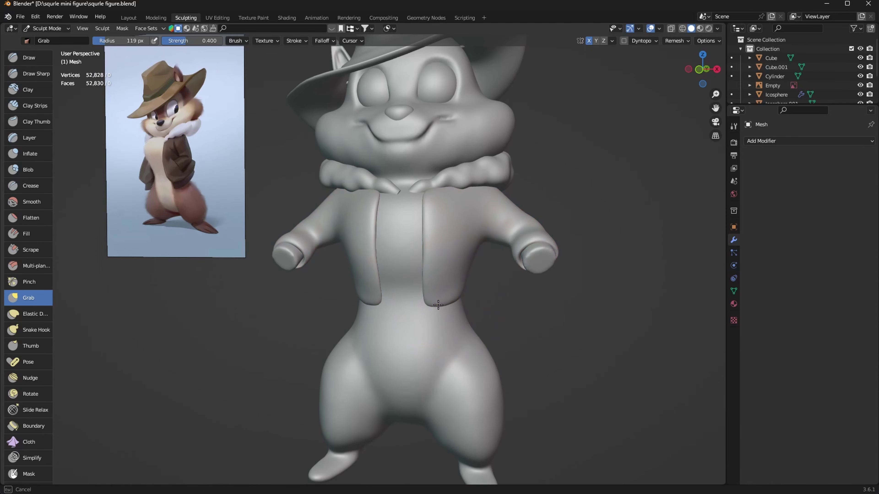
left_click_drag(438, 310, 439, 322)
mouse_move(439, 322)
middle_mouse_down()
mouse_move(520, 290)
mouse_move(618, 304)
mouse_move(578, 315)
mouse_move(520, 363)
mouse_move(663, 301)
middle_mouse_up()
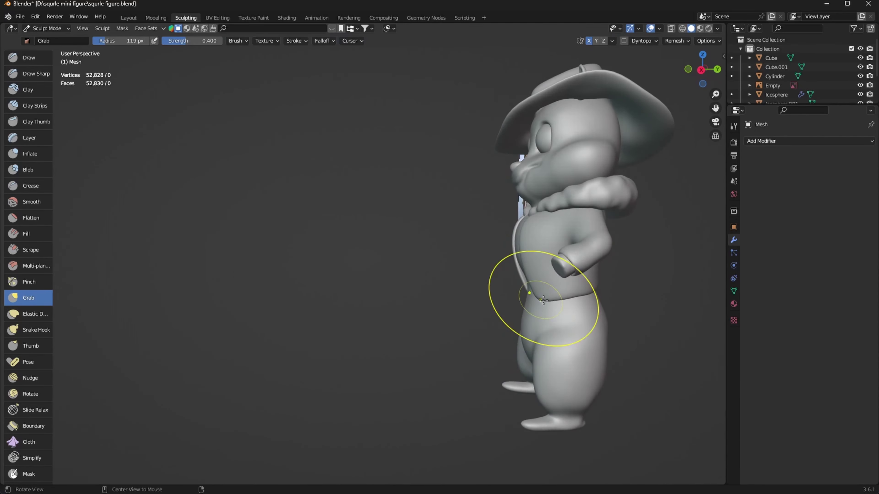
middle_click_drag(568, 333, 555, 373)
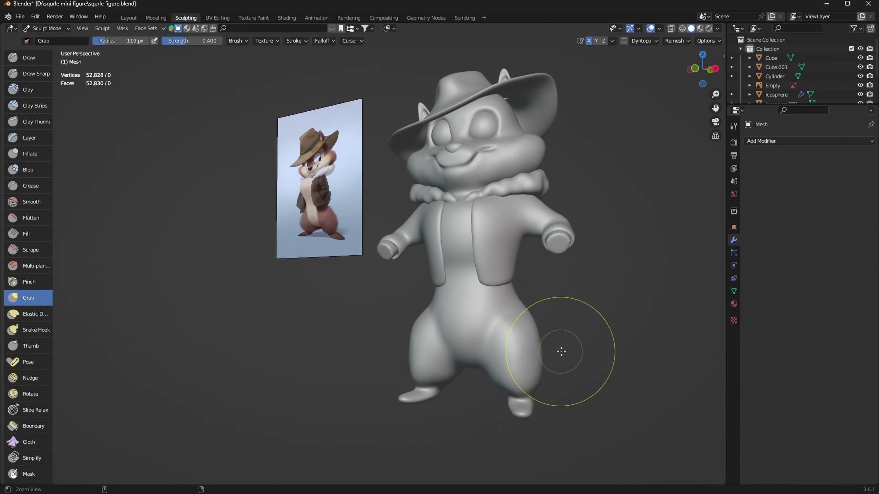
scroll(643, 294, "up", 5)
middle_click_drag(642, 294, 616, 302)
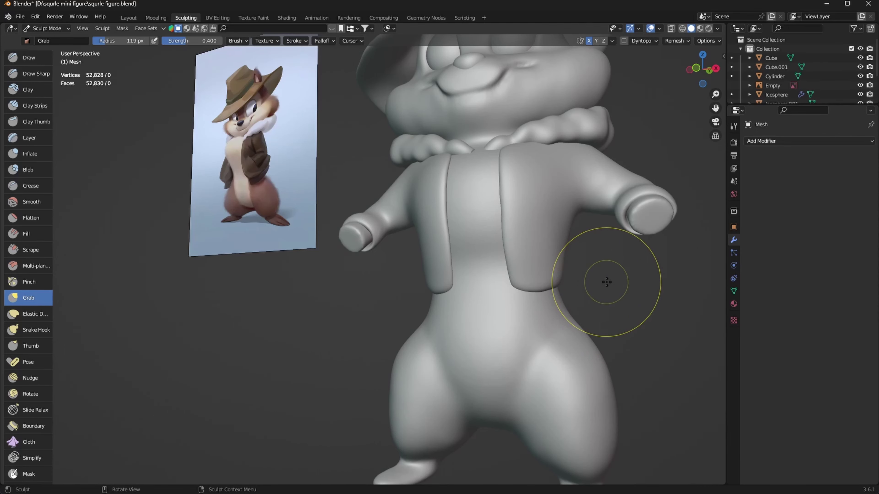
Step: Mask a band along the jacket hem with a 37 px Mask brush and invert the mask
key("m")
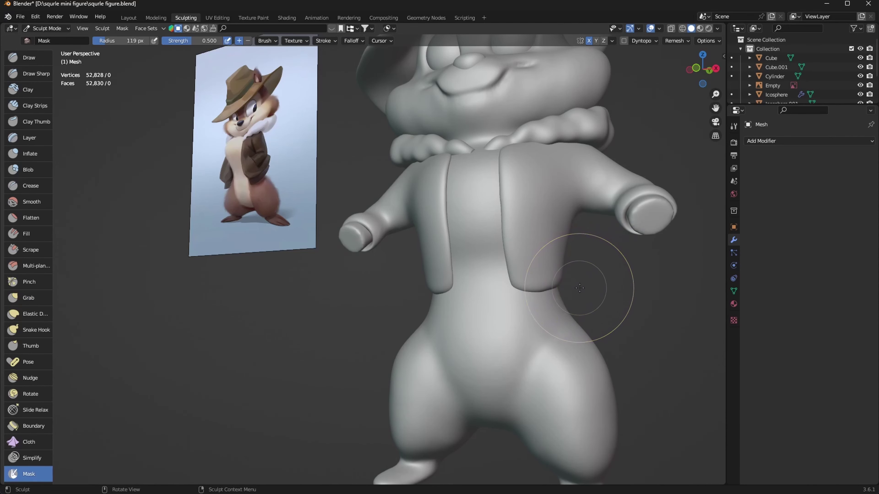
mouse_move(618, 290)
middle_mouse_down()
mouse_move(640, 296)
mouse_move(518, 291)
middle_mouse_up()
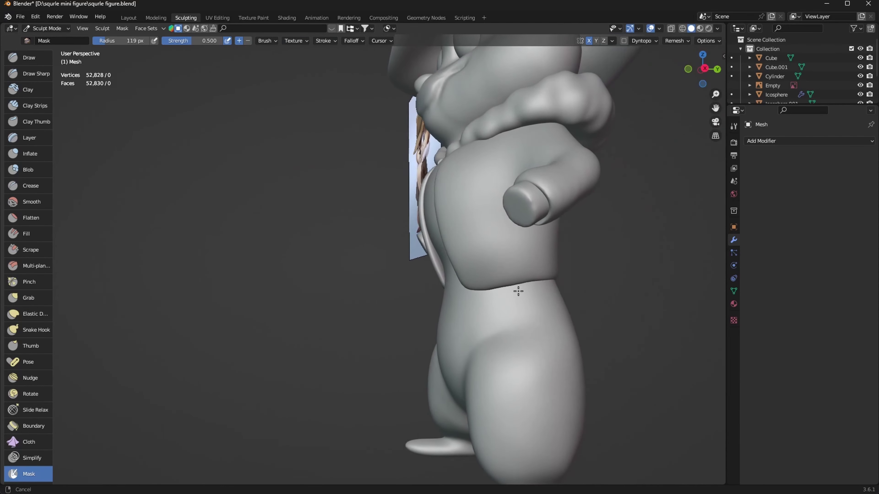
key("f")
left_click_drag(495, 276, 460, 285)
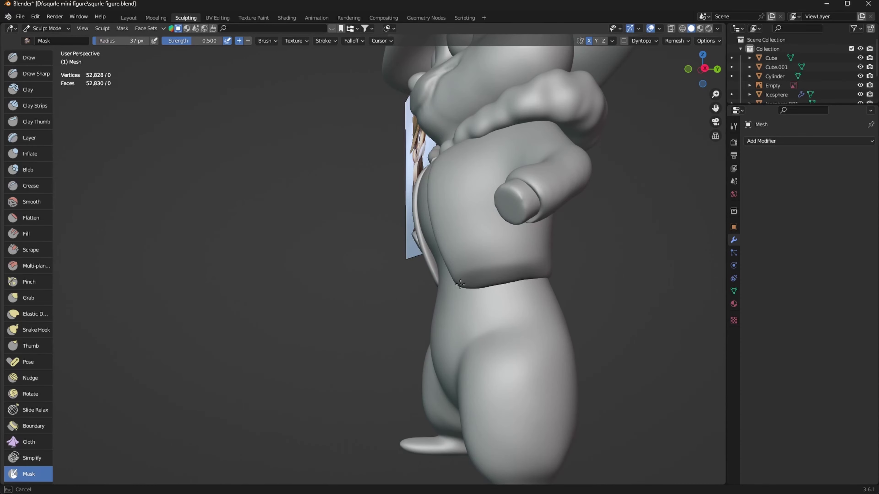
middle_click_drag(522, 284, 492, 275)
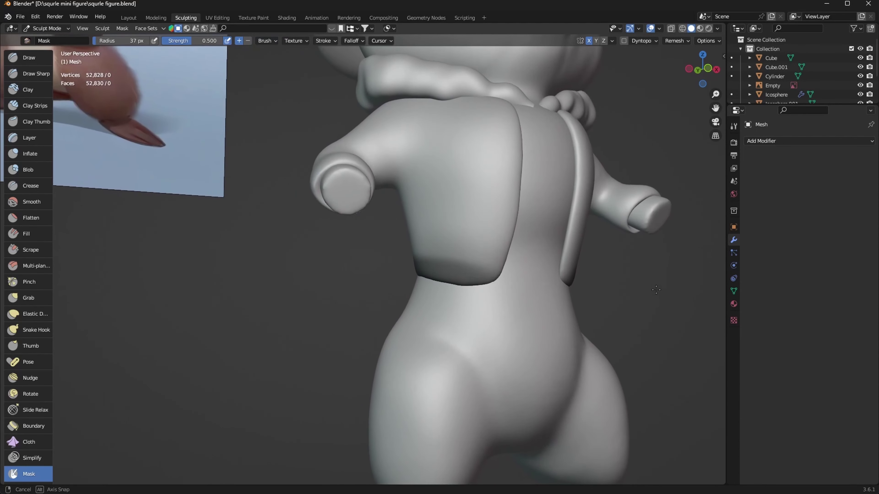
mouse_move(429, 274)
middle_mouse_down()
mouse_move(647, 299)
mouse_move(525, 297)
mouse_move(605, 317)
middle_mouse_up()
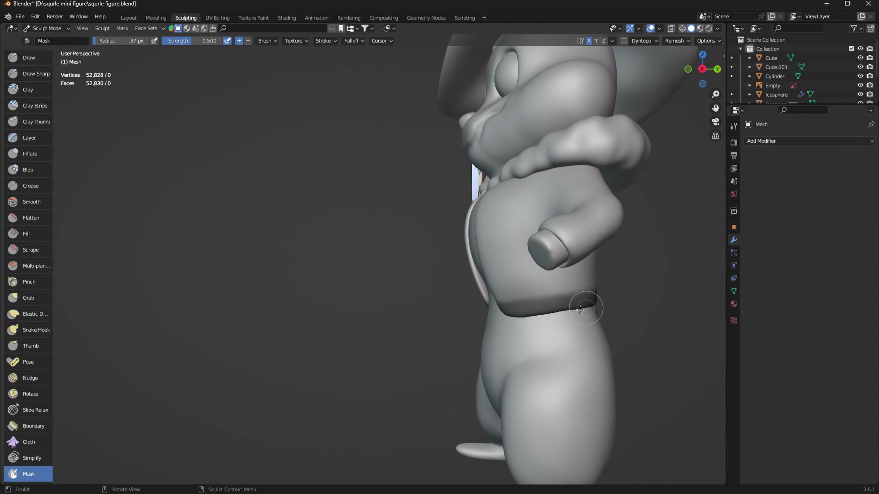
key("a")
left_click(516, 311)
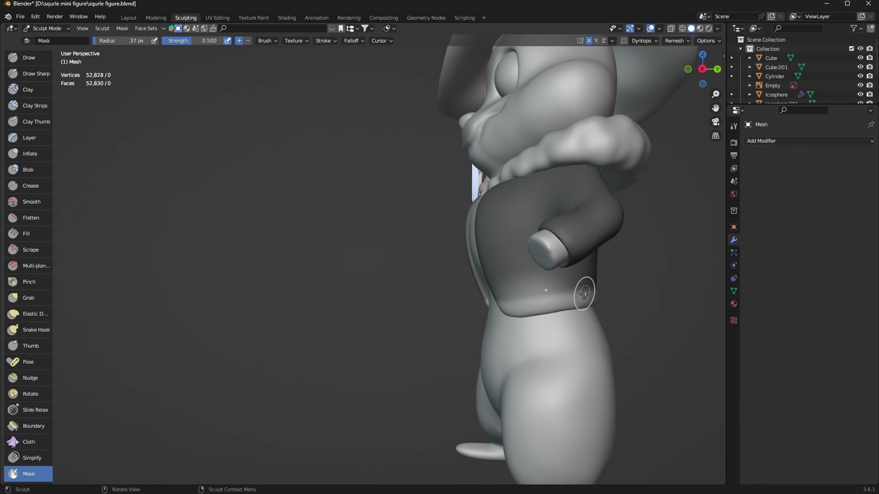
Step: Inflate the waistline crease with a 169 px Inflate/Deflate brush
middle_click_drag(582, 307, 619, 300)
key("g")
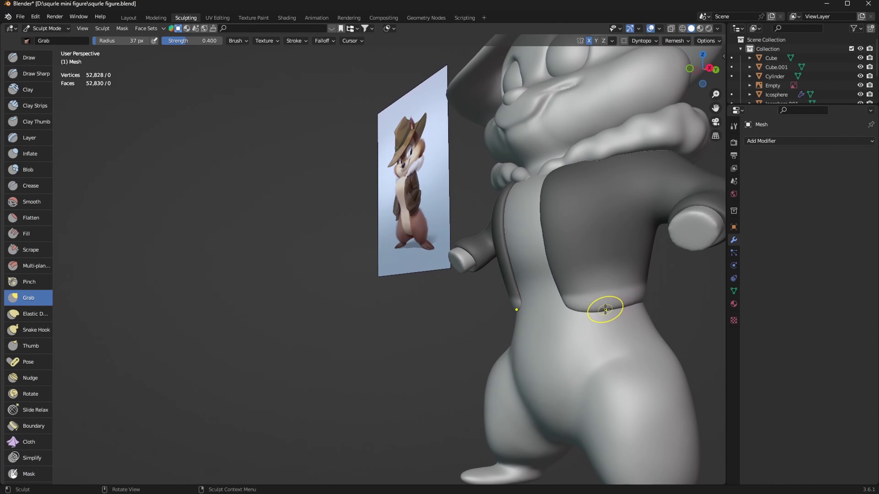
key("f")
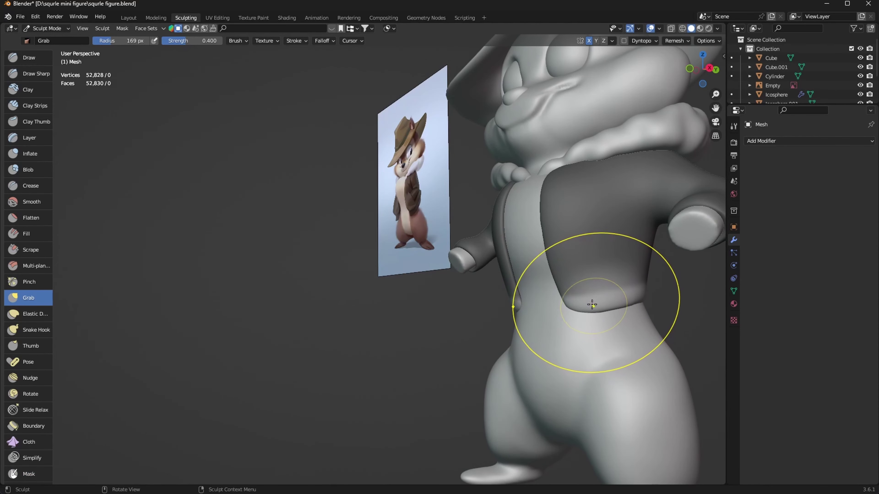
left_click(592, 305)
left_click(30, 153)
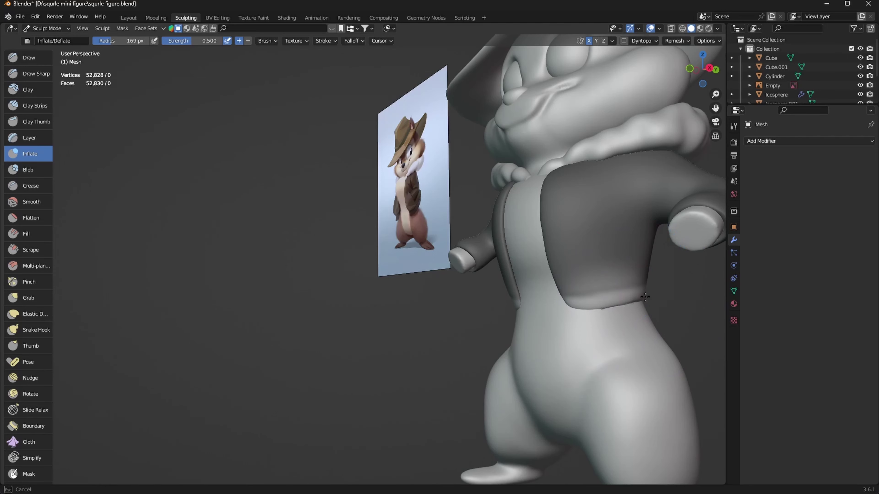
left_click_drag(623, 302, 612, 307, "ctrl")
Step: Clear the mask from the jacket and check it from behind
mouse_move(661, 314)
middle_mouse_down()
mouse_move(536, 308)
mouse_move(583, 304)
middle_mouse_up()
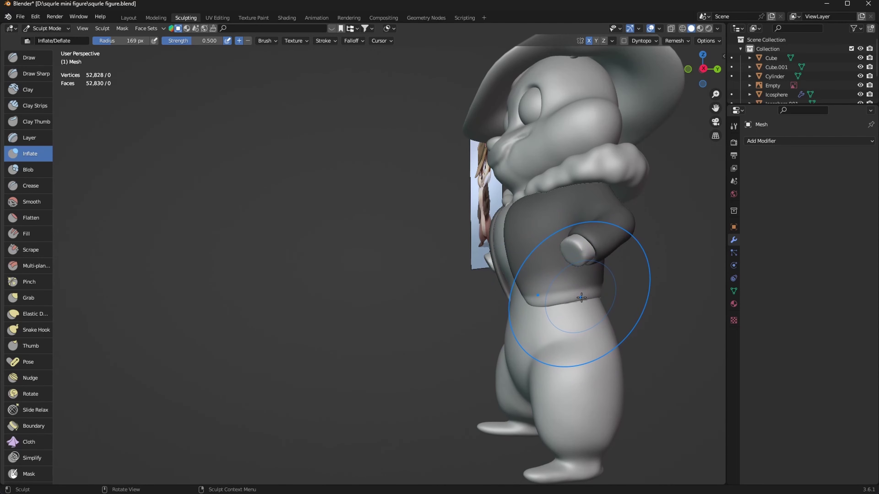
key("a")
left_click(585, 279)
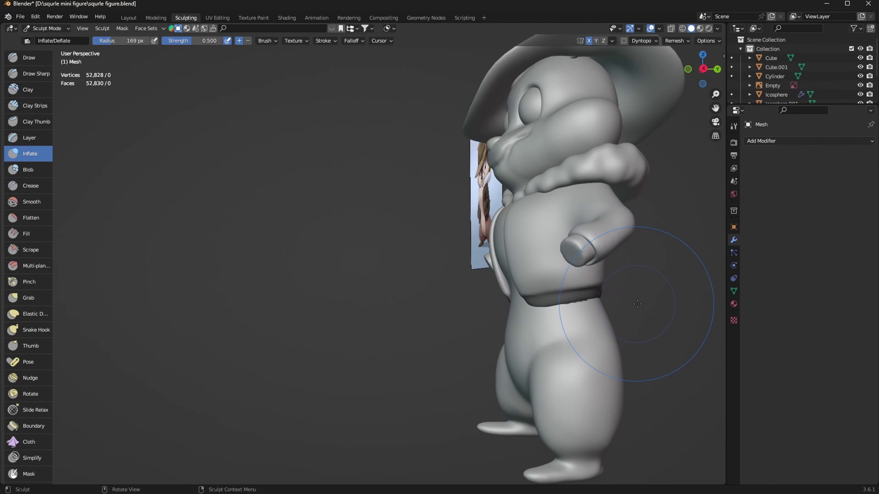
mouse_move(637, 304)
middle_mouse_down()
mouse_move(590, 313)
mouse_move(566, 305)
mouse_move(755, 324)
mouse_move(611, 314)
mouse_move(603, 300)
middle_mouse_up()
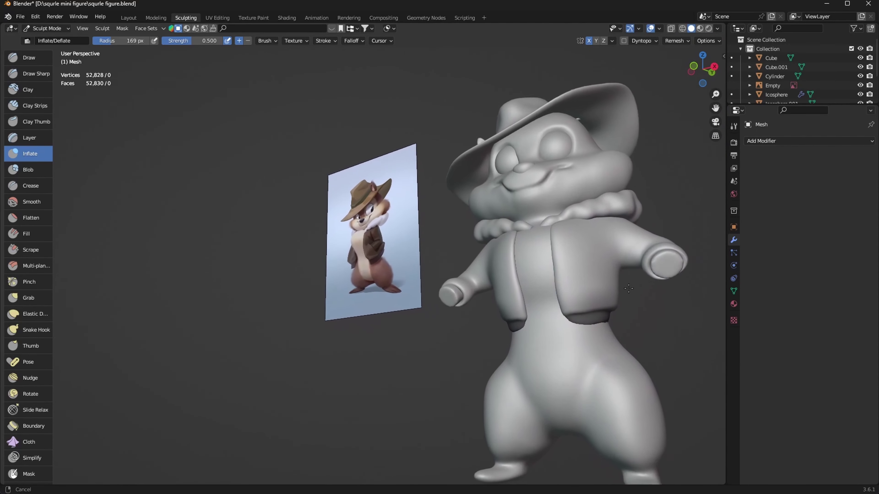
key("grave")
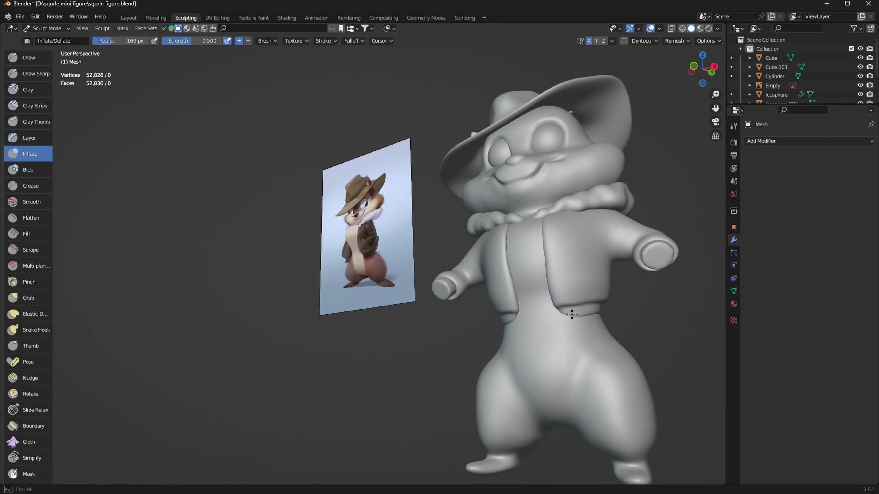
Step: Select the Blob brush and shrink its radius to 14 px
key("g")
mouse_move(582, 312)
middle_mouse_down()
mouse_move(598, 306)
mouse_move(631, 320)
mouse_move(609, 277)
mouse_move(603, 308)
mouse_move(648, 304)
mouse_move(612, 298)
middle_mouse_up()
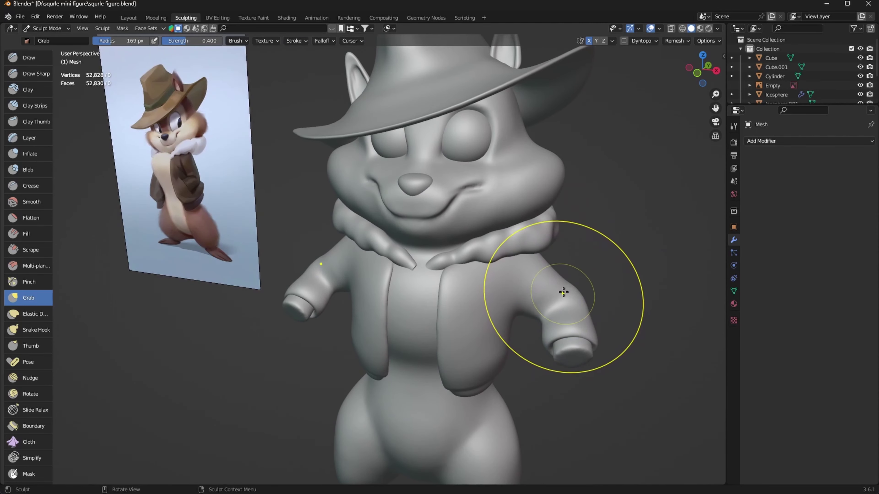
left_click(28, 170)
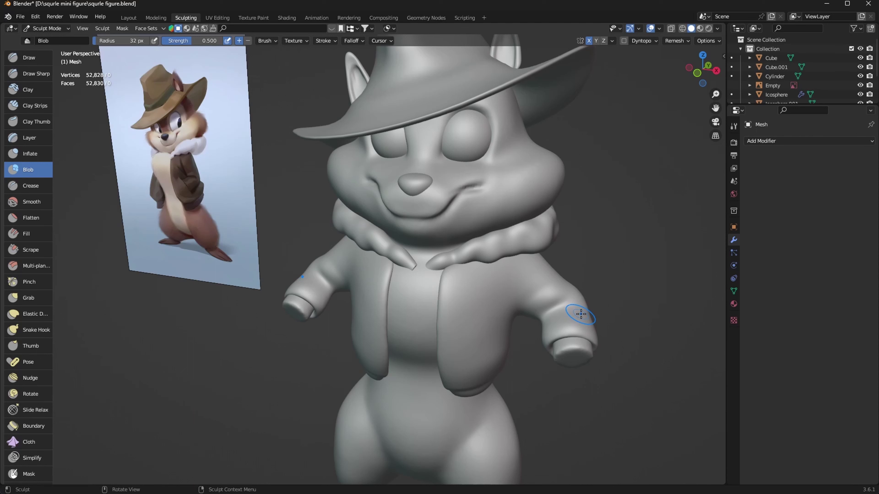
key("f")
left_click(553, 305)
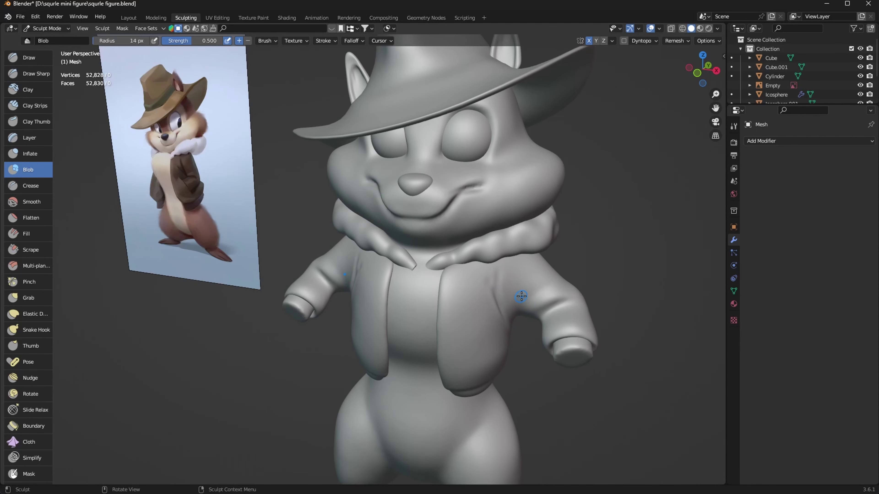
Step: Mask the jacket's front panel with the Mask brush and save squrle figure.blend
middle_click_drag(550, 328, 491, 296)
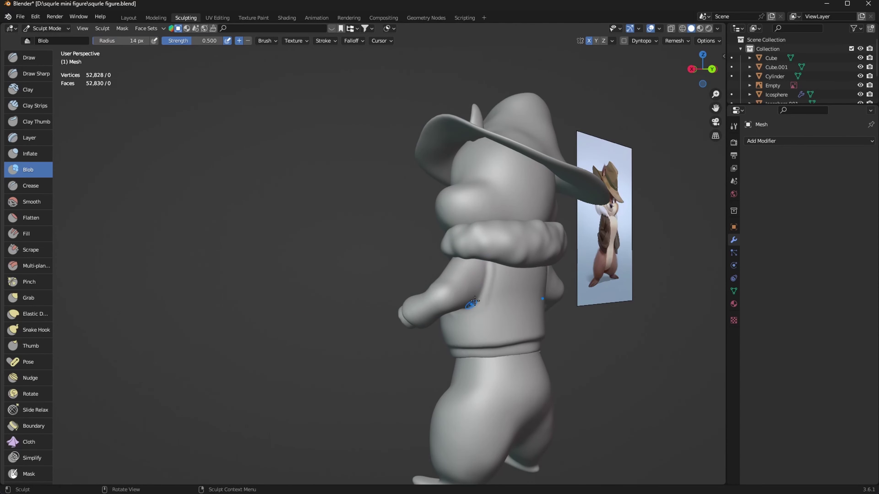
middle_click_drag(502, 327, 572, 273)
scroll(571, 274, "up", 3)
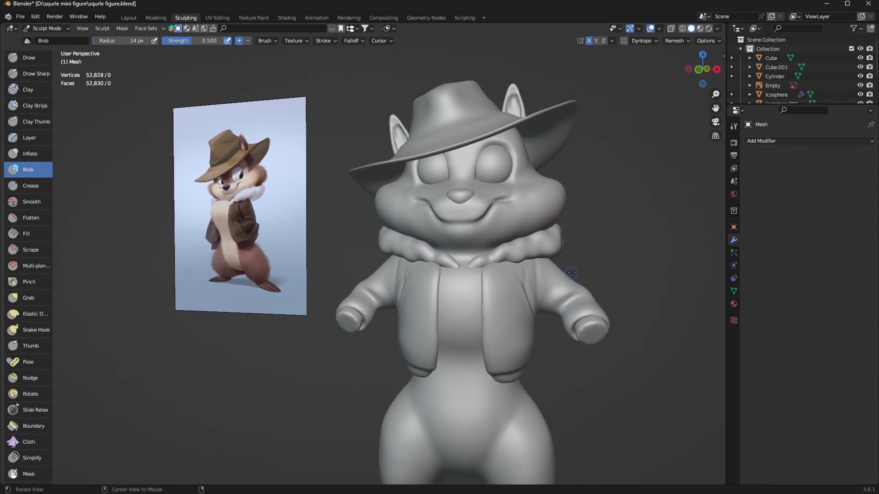
middle_click_drag(577, 338, 553, 308)
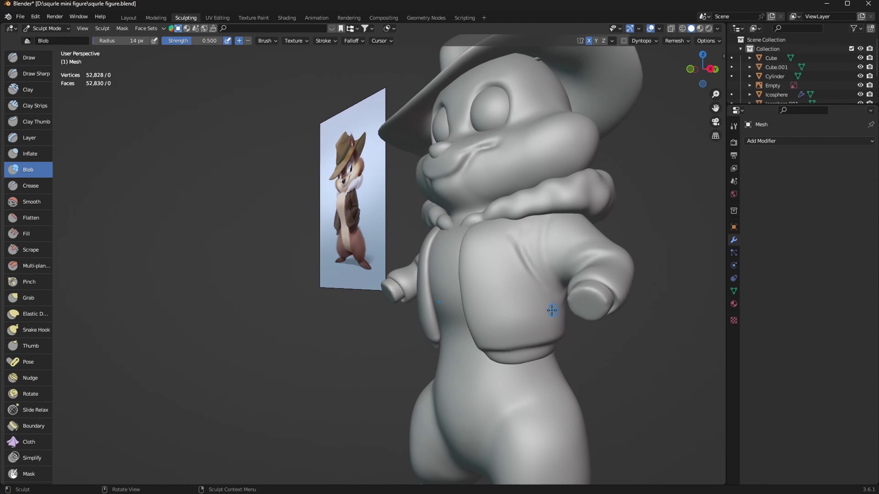
key("m")
key("ctrl+s")
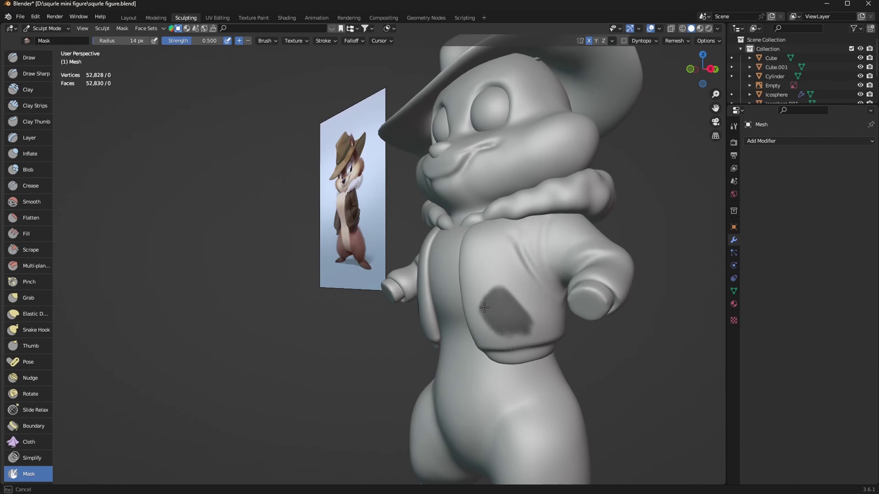
Step: Invert the mask and Grab-pull the free jacket patches into pocket shapes
middle_click_drag(547, 297, 492, 298)
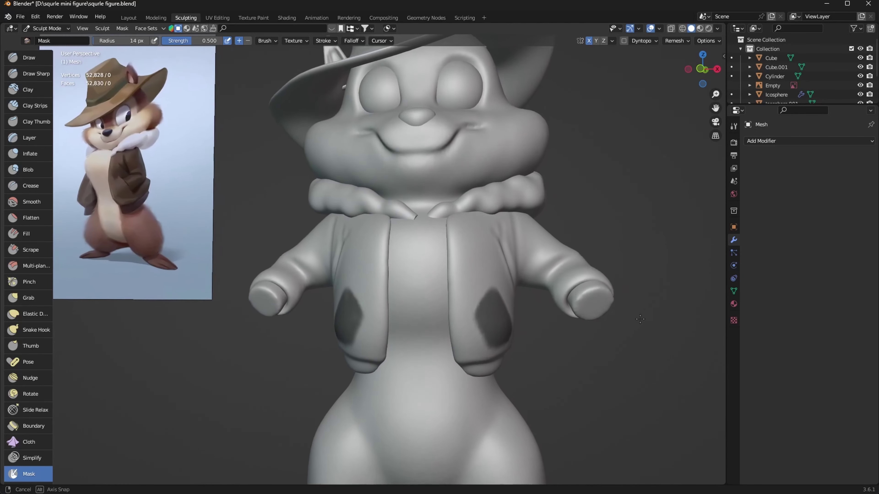
mouse_move(575, 340)
middle_mouse_down()
mouse_move(520, 344)
mouse_move(602, 353)
middle_mouse_up()
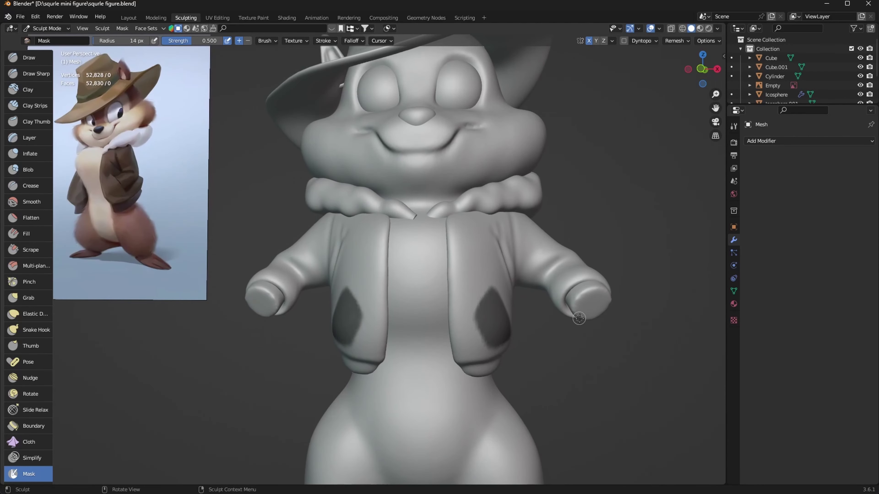
key("a")
left_click(557, 337)
key("g")
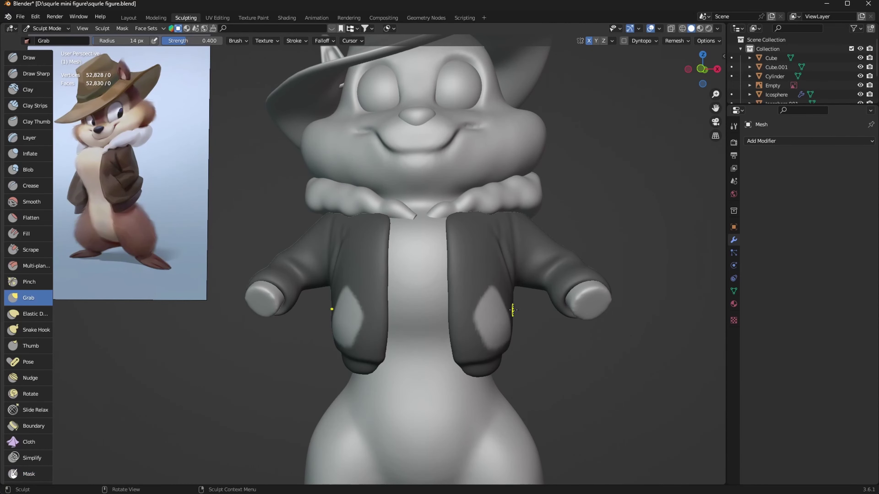
left_click_drag(508, 317, 531, 319)
mouse_move(531, 319)
middle_mouse_down()
mouse_move(436, 318)
mouse_move(467, 340)
mouse_move(451, 280)
middle_mouse_up()
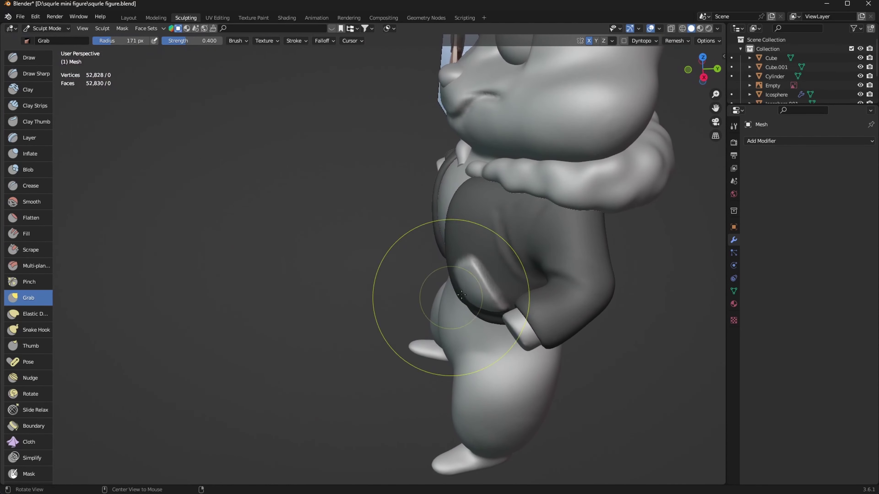
Step: Shrink the Grab brush to 87 px, then clear the mask and return to the Mask brush
key("f")
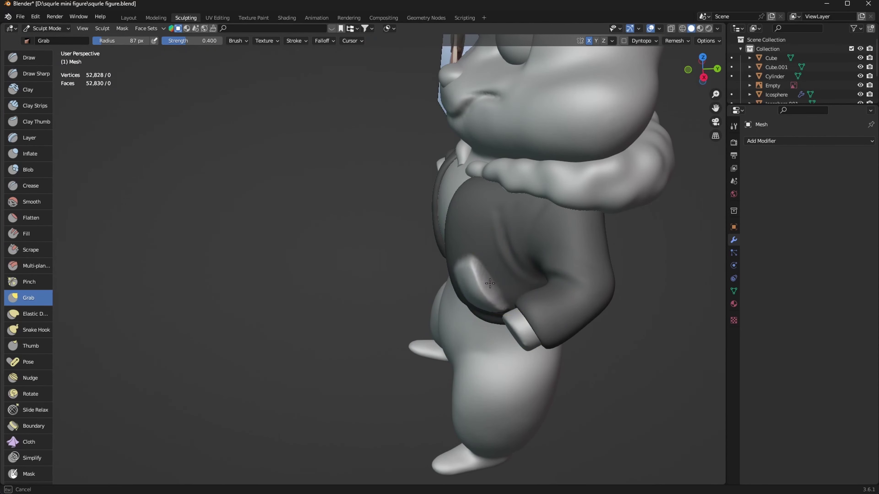
middle_click_drag(467, 318, 506, 273)
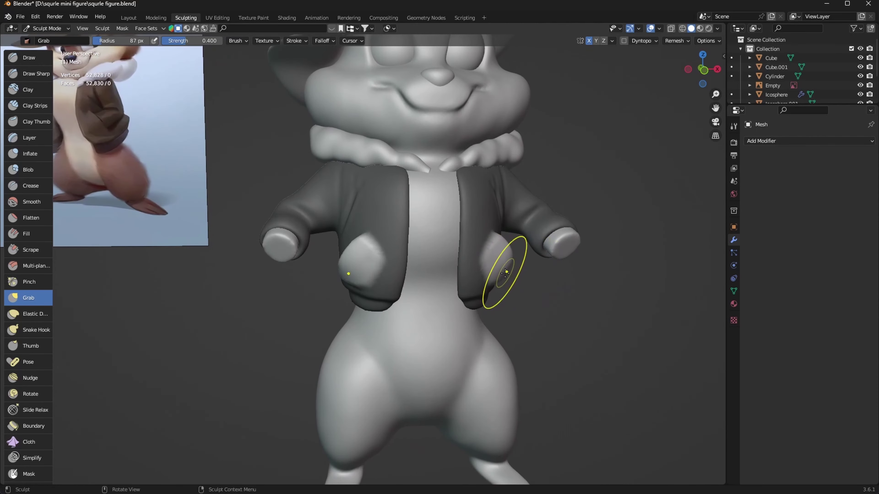
mouse_move(334, 342)
middle_mouse_down()
mouse_move(541, 314)
mouse_move(547, 251)
middle_mouse_up()
key("a")
left_click(607, 318)
mouse_move(591, 314)
middle_mouse_down()
mouse_move(599, 320)
mouse_move(617, 265)
middle_mouse_up()
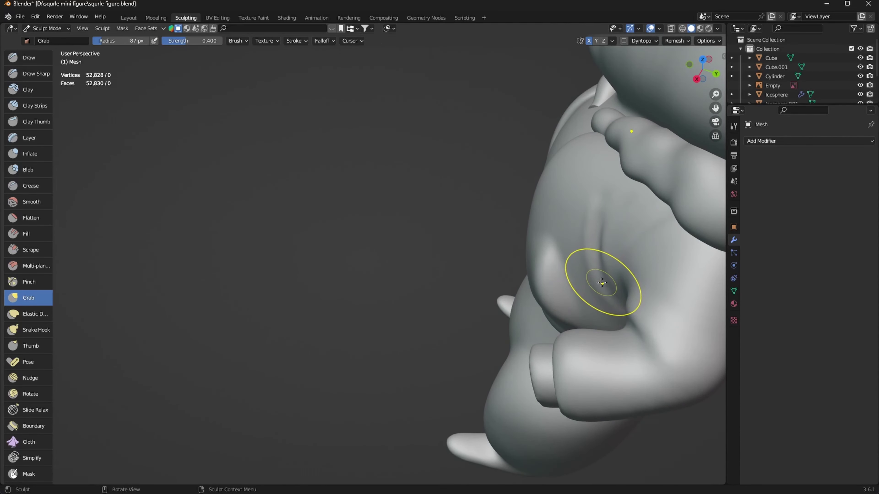
key("m")
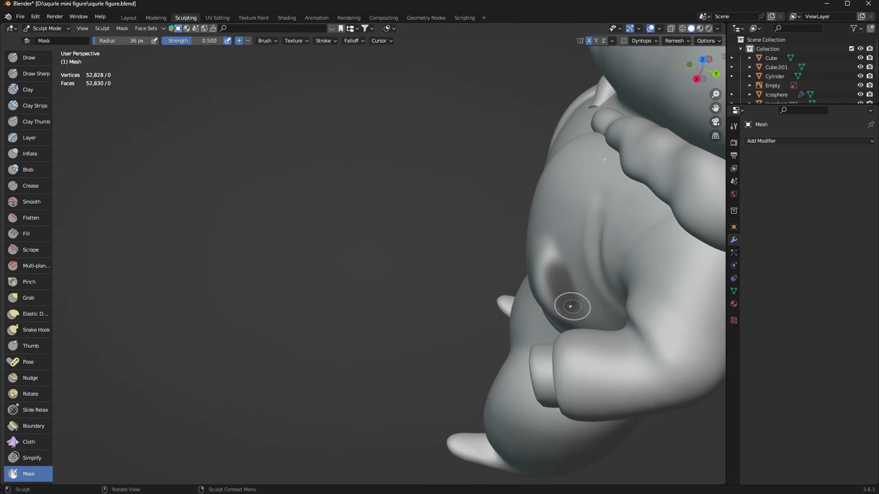
Step: Mask the jacket around the pocket from the mask menu, then switch to the Grab brush
middle_click_drag(551, 310, 525, 282)
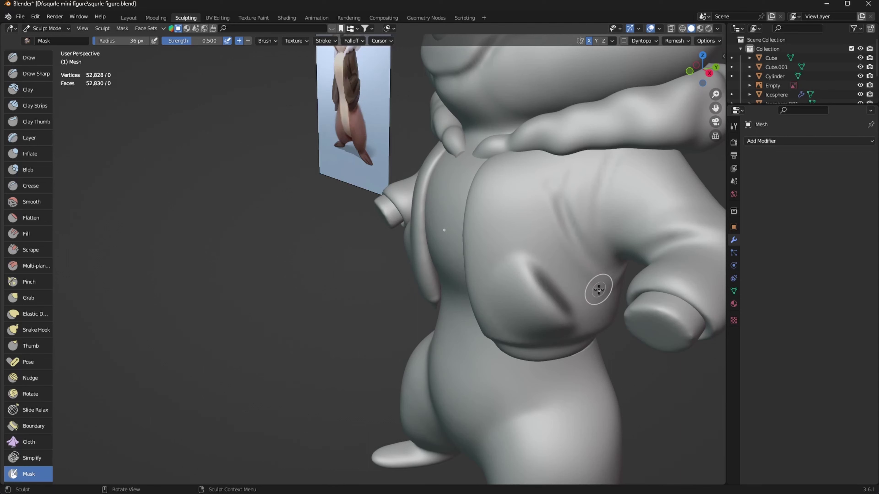
key("a")
left_click(542, 314)
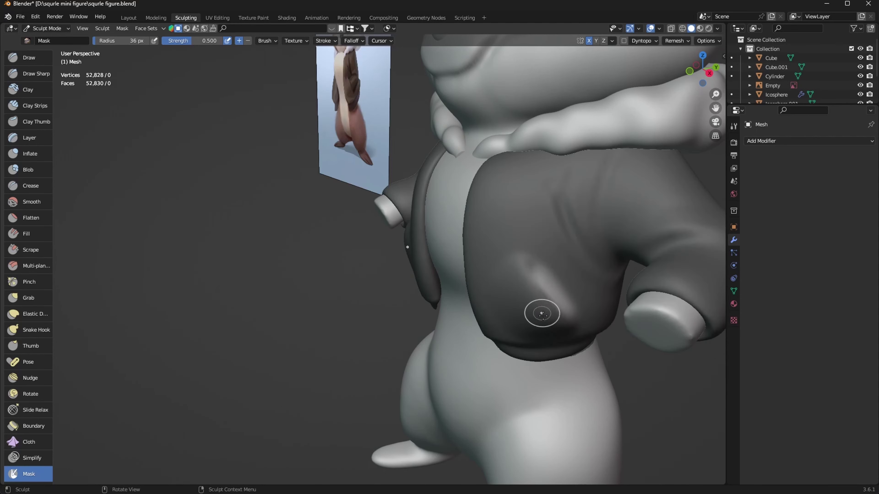
key("g")
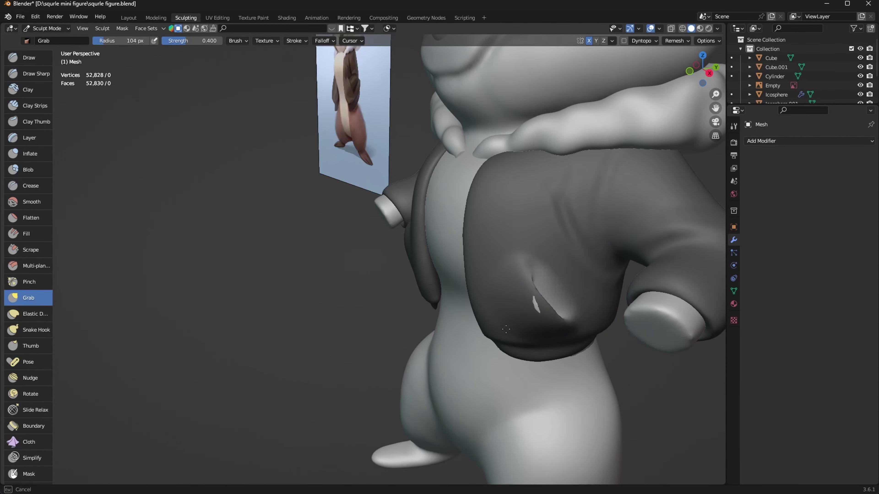
mouse_move(506, 329)
middle_mouse_down()
mouse_move(618, 313)
mouse_move(669, 249)
mouse_move(620, 308)
mouse_move(637, 226)
mouse_move(563, 302)
mouse_move(557, 323)
mouse_move(497, 283)
middle_mouse_up()
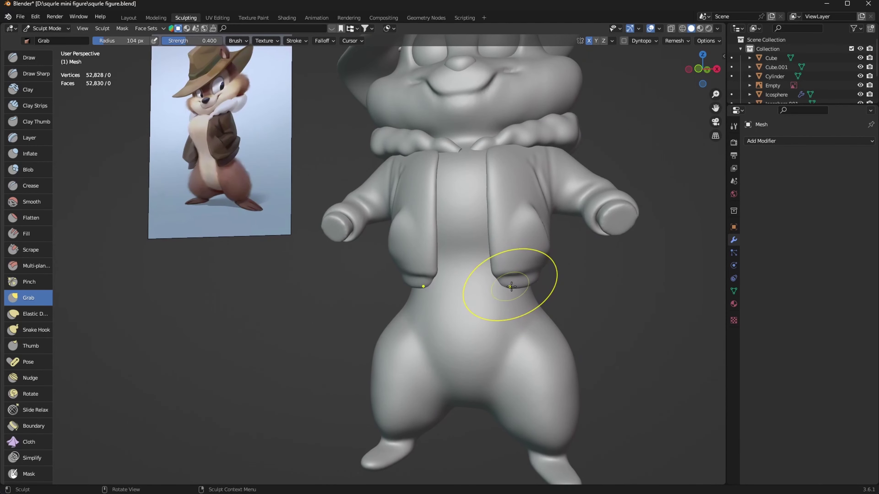
Step: Tuck the jacket's bottom hem toward the belly with a 62 px Grab brush
key("f")
left_click(499, 276)
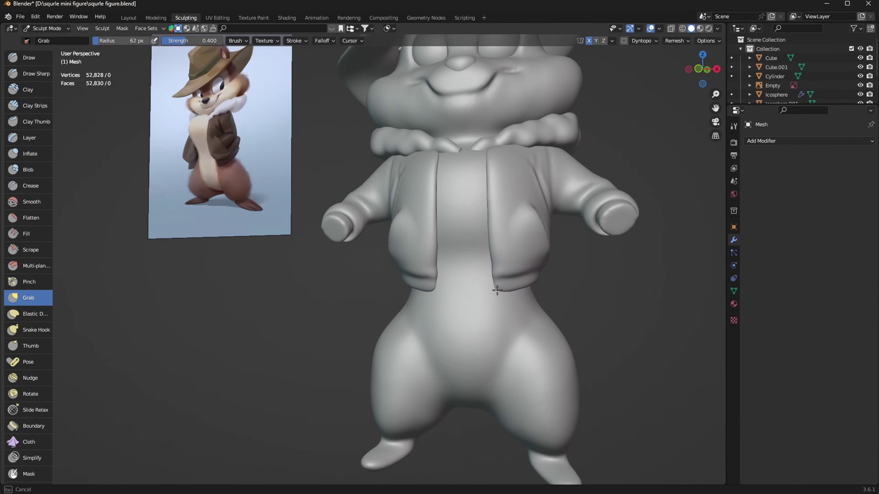
left_click_drag(502, 267, 508, 274)
middle_click_drag(441, 287, 469, 290)
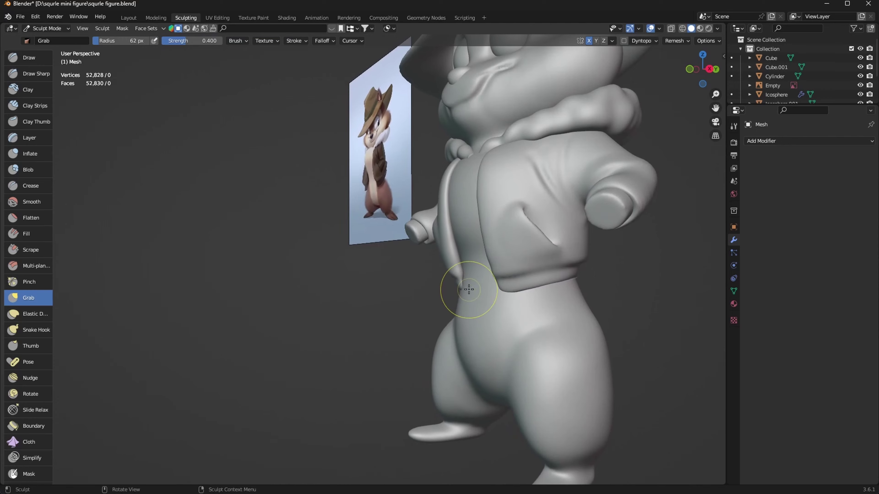
Step: Enlarge the brush to 147 px, view the whole figure, and save squrle figure.blend
key("f")
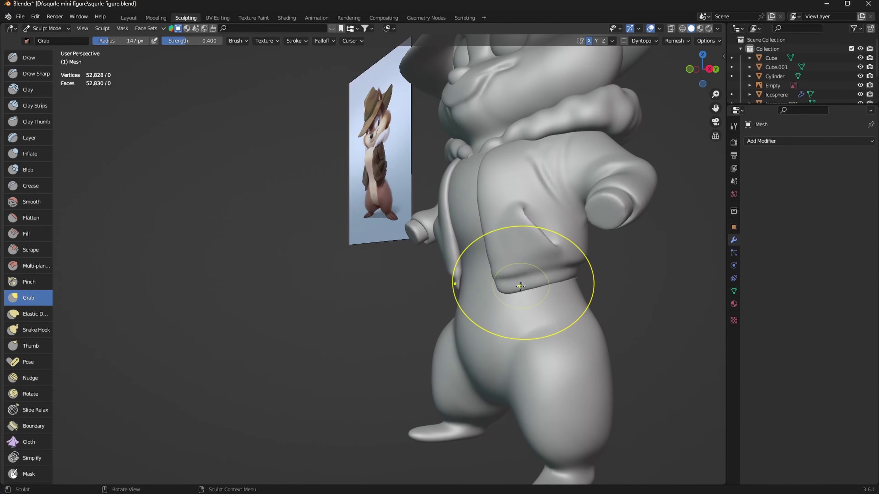
left_click(576, 280)
scroll(576, 280, "down", 4)
mouse_move(576, 280)
middle_mouse_down()
mouse_move(543, 295)
mouse_move(557, 294)
mouse_move(481, 240)
middle_mouse_up()
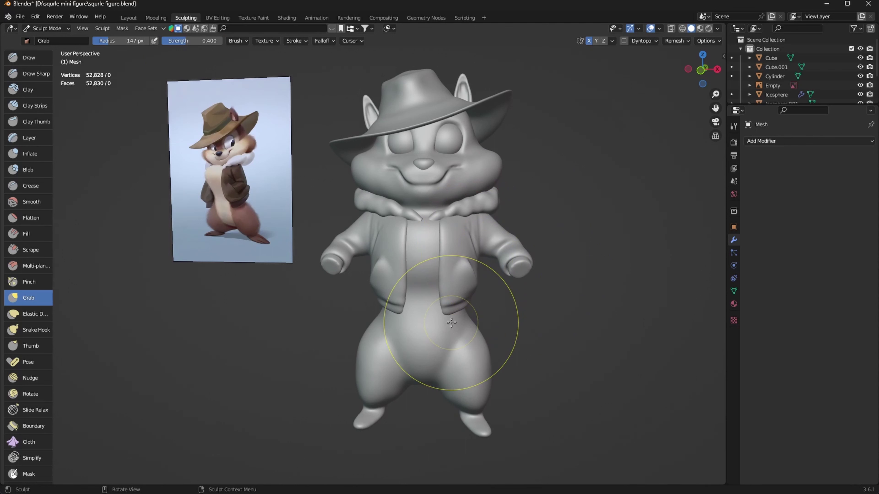
left_click(20, 16)
left_click(34, 74)
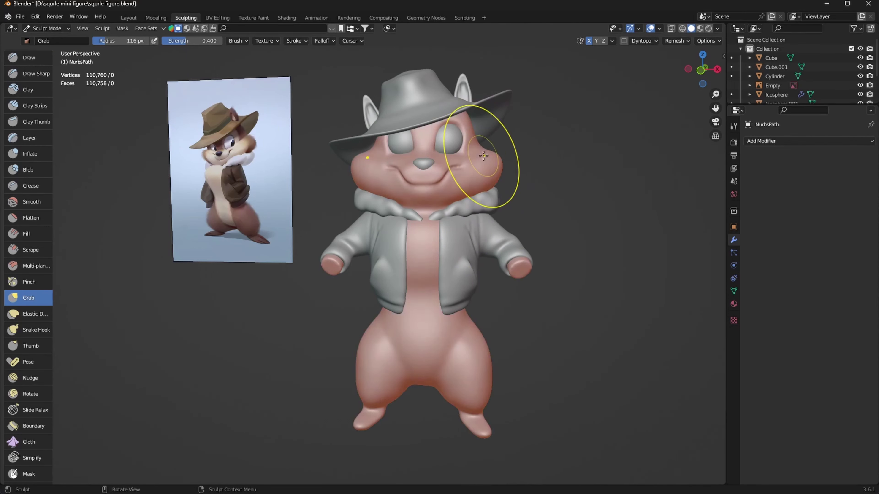
Step: Grab-pull the cheek surfaces beside and below the right eye, checking from several angles
left_click_drag(483, 156, 488, 140)
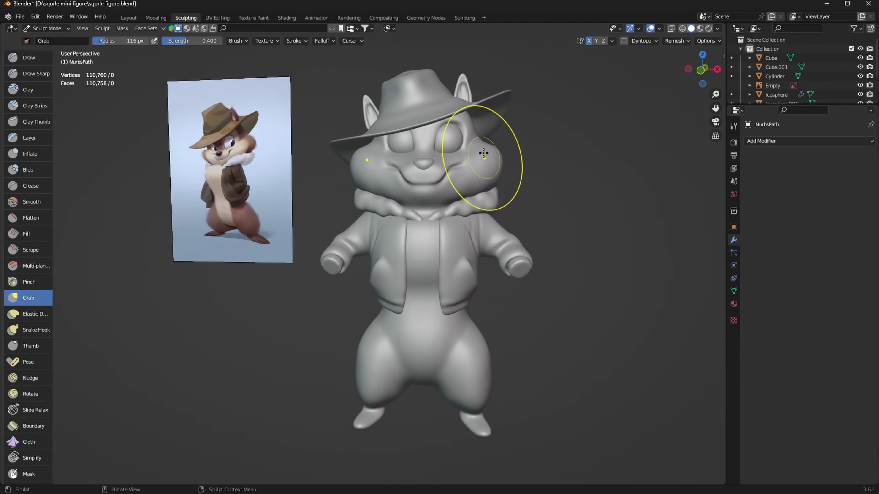
scroll(519, 255, "up", 5)
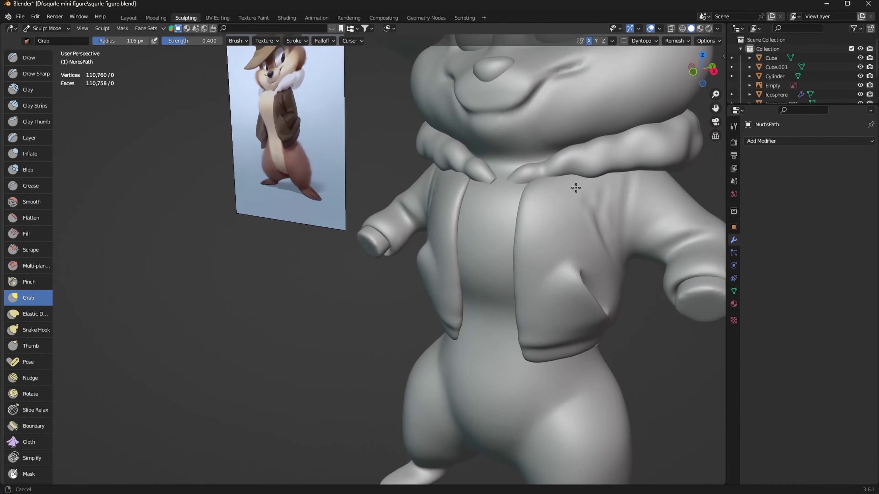
middle_click_drag(575, 187, 516, 145)
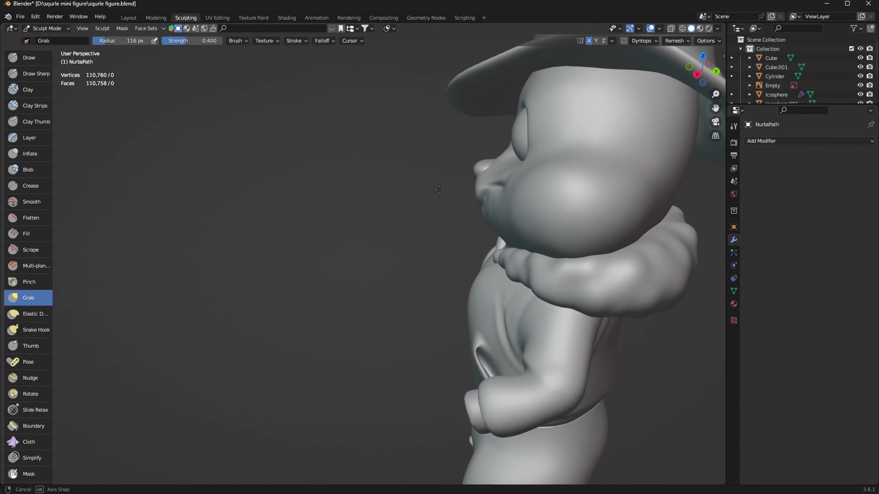
mouse_move(484, 166)
middle_mouse_down()
mouse_move(537, 167)
mouse_move(508, 137)
middle_mouse_up()
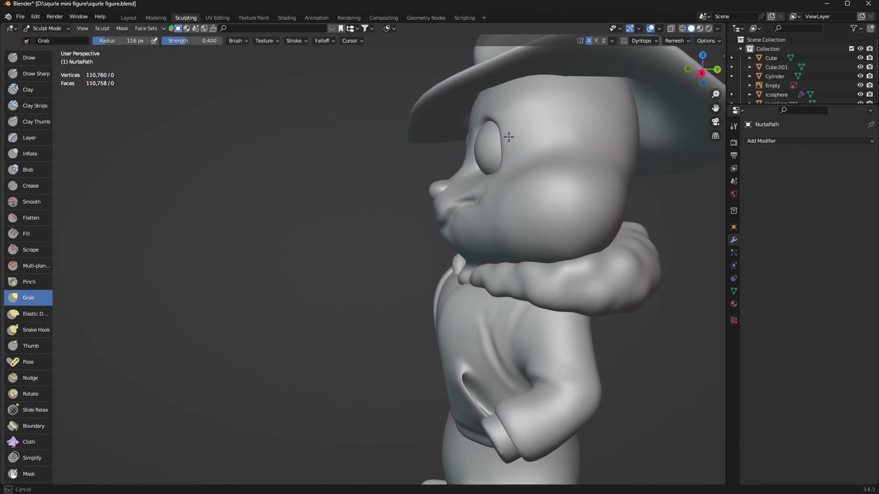
left_click_drag(514, 223, 489, 186)
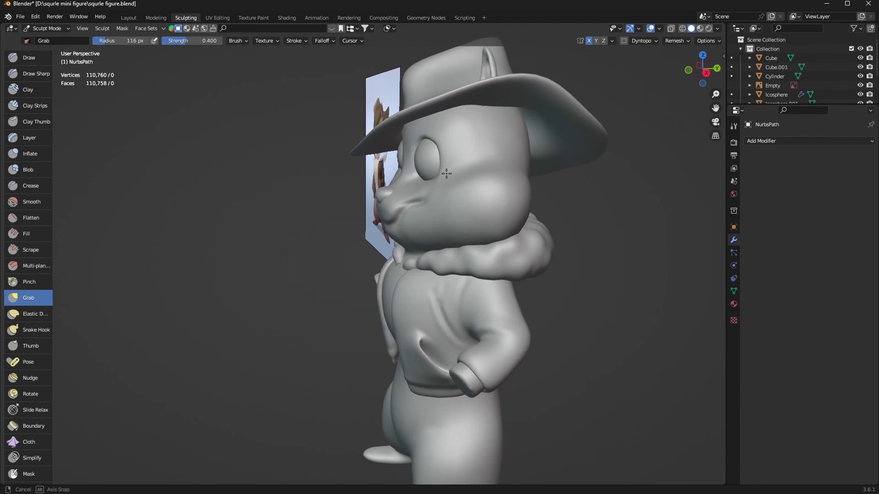
mouse_move(447, 173)
middle_mouse_down()
mouse_move(465, 173)
mouse_move(532, 204)
middle_mouse_up()
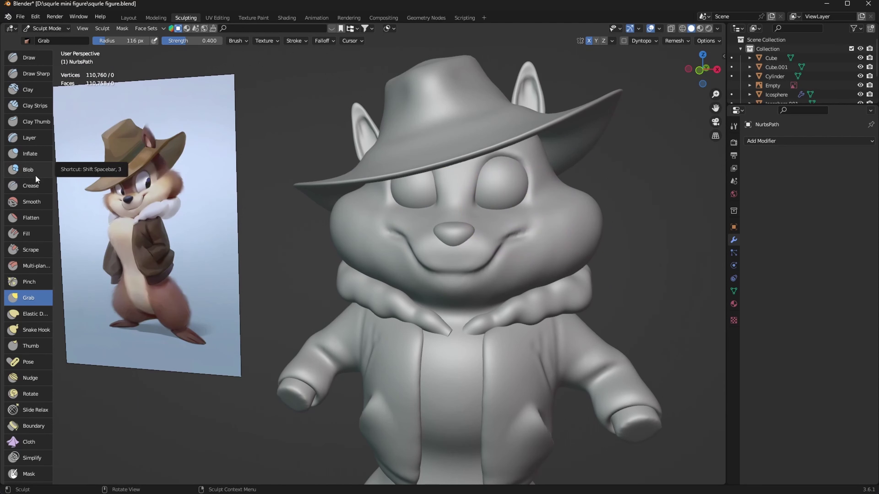
Step: Flatten the area between the eye and nose and the cheek beside the eye
left_click(31, 218)
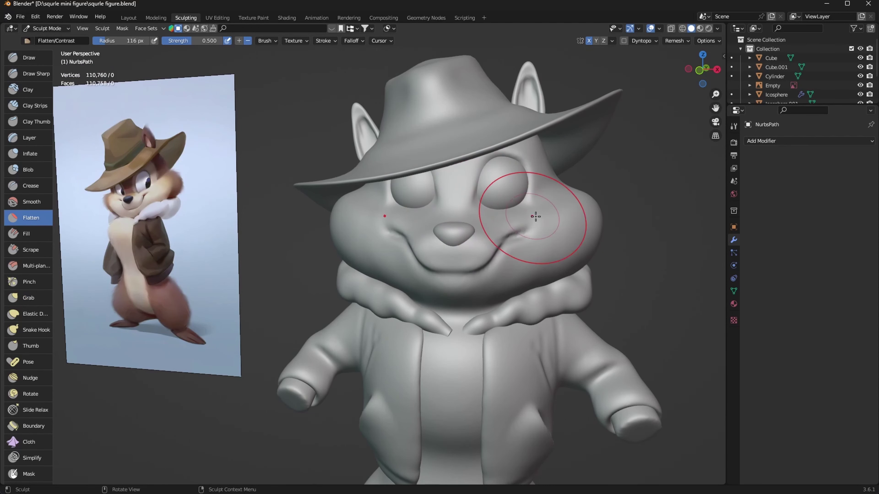
middle_click_drag(555, 173, 500, 246)
scroll(566, 175, "up", 4)
middle_click_drag(566, 174, 491, 174)
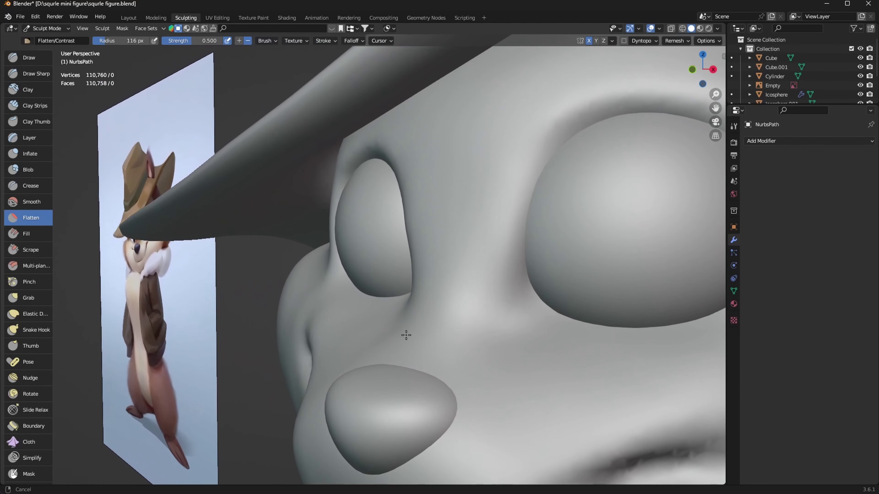
mouse_move(456, 289)
left_mouse_down()
mouse_move(487, 239)
mouse_move(443, 272)
mouse_move(520, 284)
left_mouse_up()
mouse_move(520, 285)
middle_mouse_down()
mouse_move(500, 304)
mouse_move(487, 212)
middle_mouse_up()
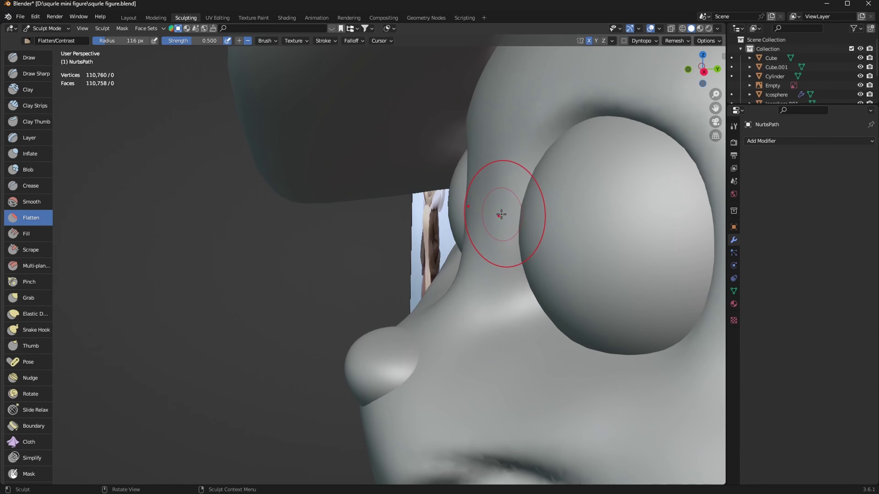
Step: Set the brush radius to 176 px and frame the eye area from the front
key("f")
left_click(470, 264)
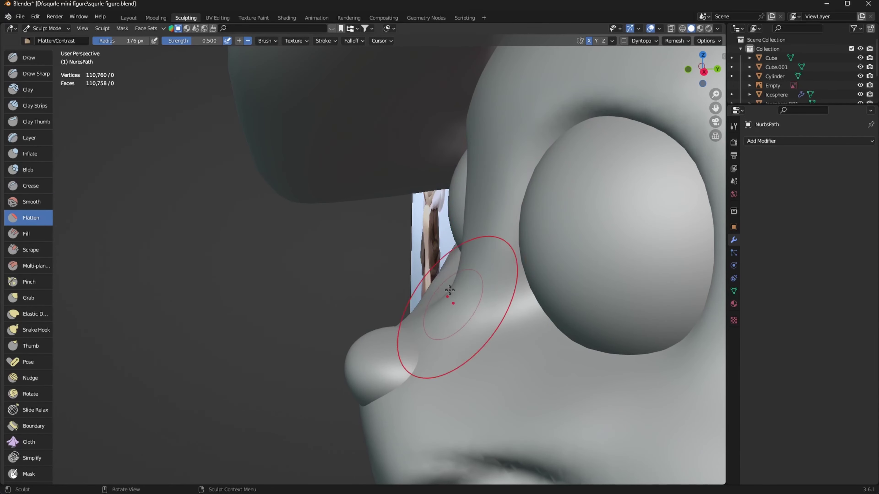
middle_click_drag(510, 265, 467, 250)
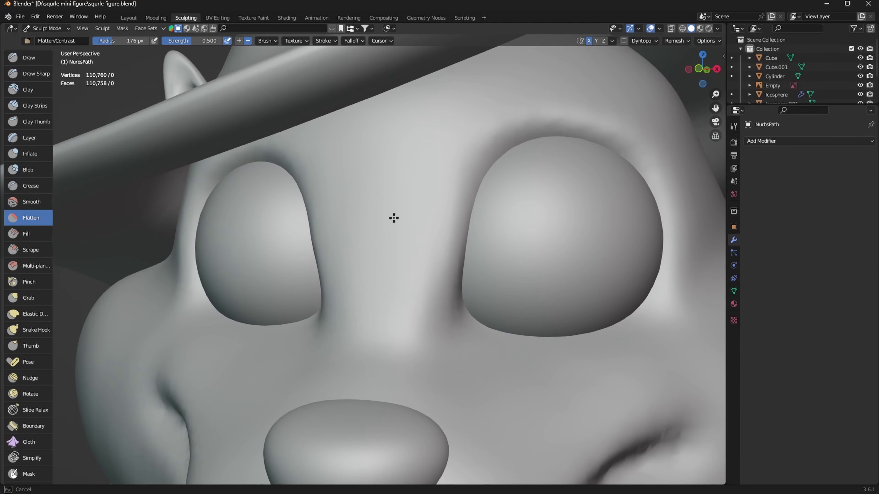
middle_click_drag(432, 183, 446, 177)
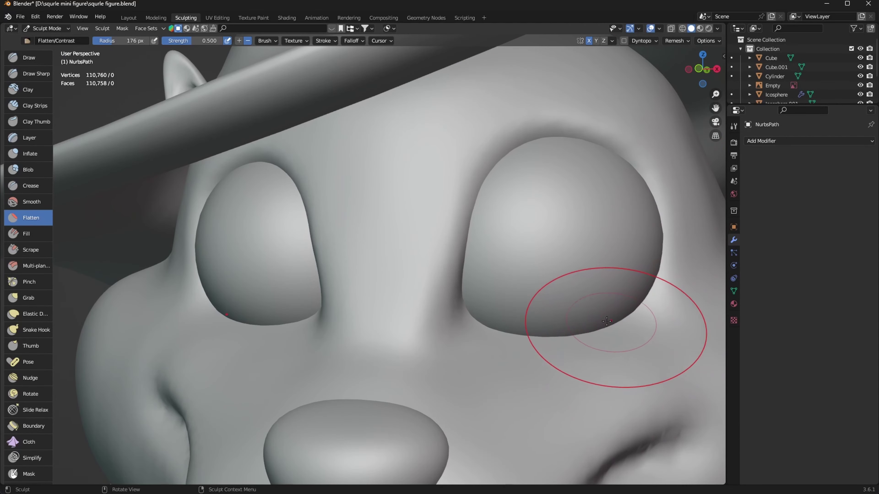
Step: With the Grab brush, pull the lower lip and mouth into shape in side profile
key("g")
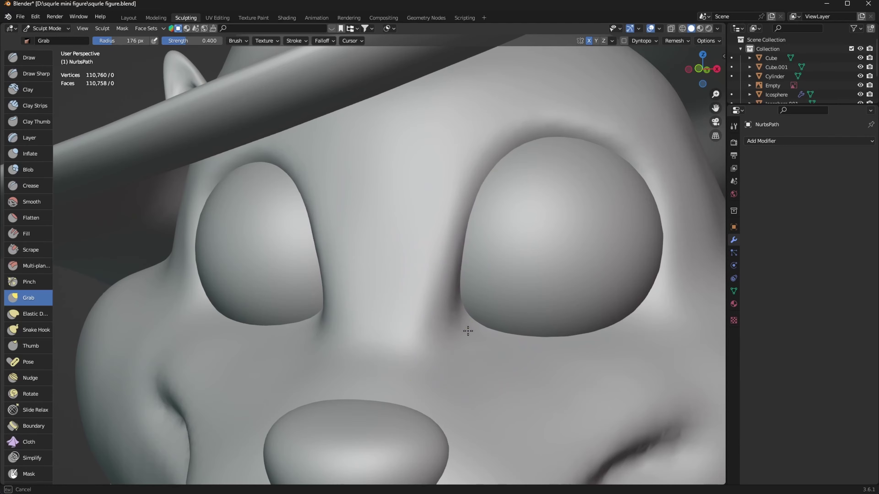
scroll(529, 332, "down", 2)
scroll(556, 328, "down", 5)
mouse_move(555, 328)
middle_mouse_down()
mouse_move(510, 338)
mouse_move(487, 323)
middle_mouse_up()
left_click_drag(486, 323, 465, 247)
middle_click_drag(465, 248, 551, 306)
middle_click_drag(441, 295, 452, 295)
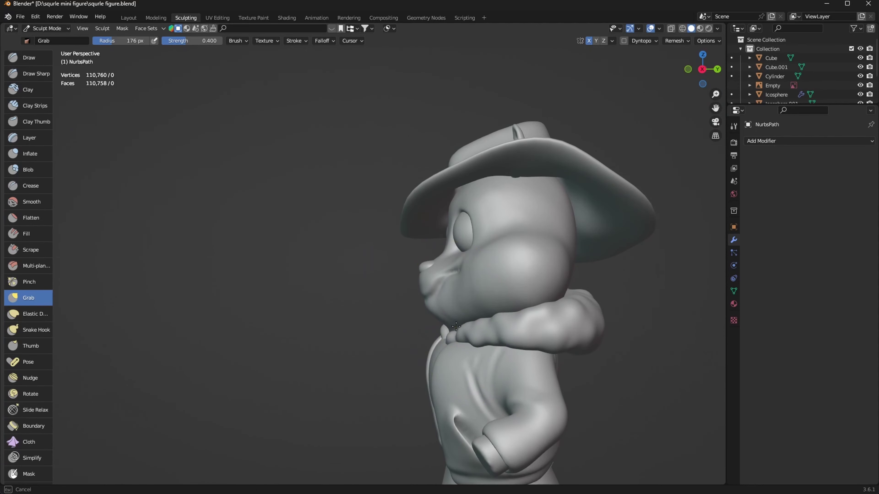
Step: Shrink the Grab brush to 79 px and inspect the face from side and front
key("f")
left_click(445, 319)
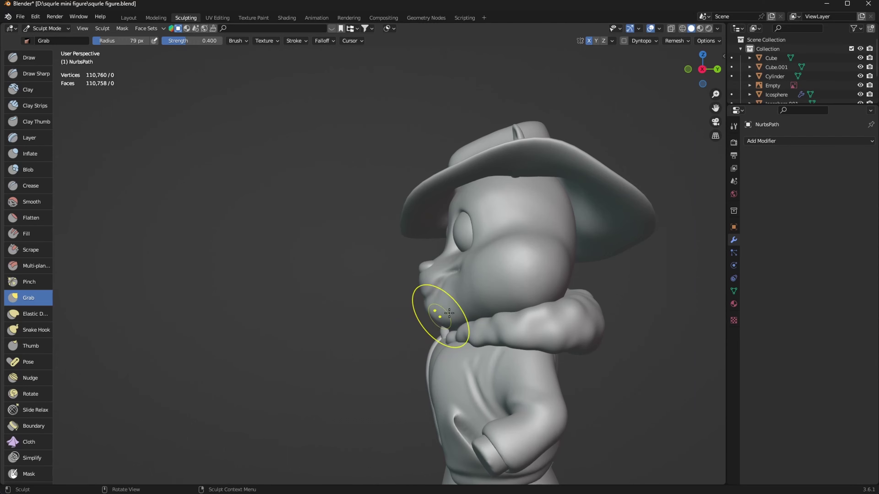
middle_click_drag(497, 327, 498, 325)
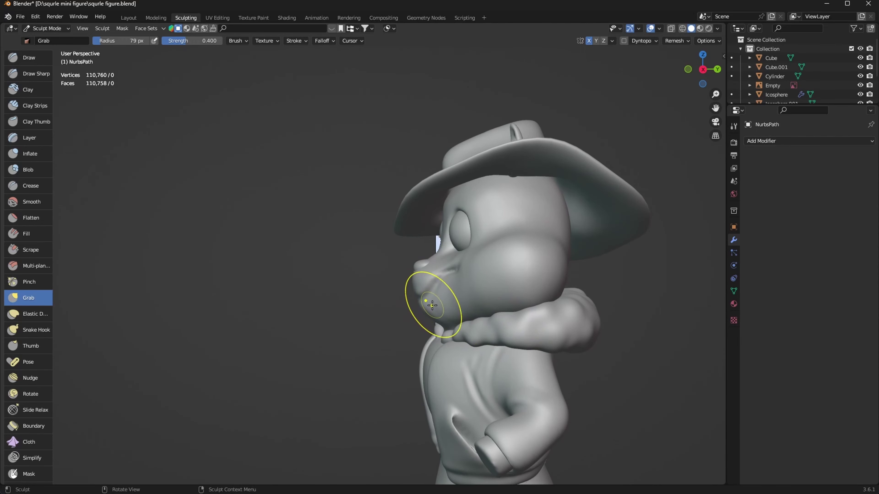
left_click_drag(482, 322, 449, 309, "alt")
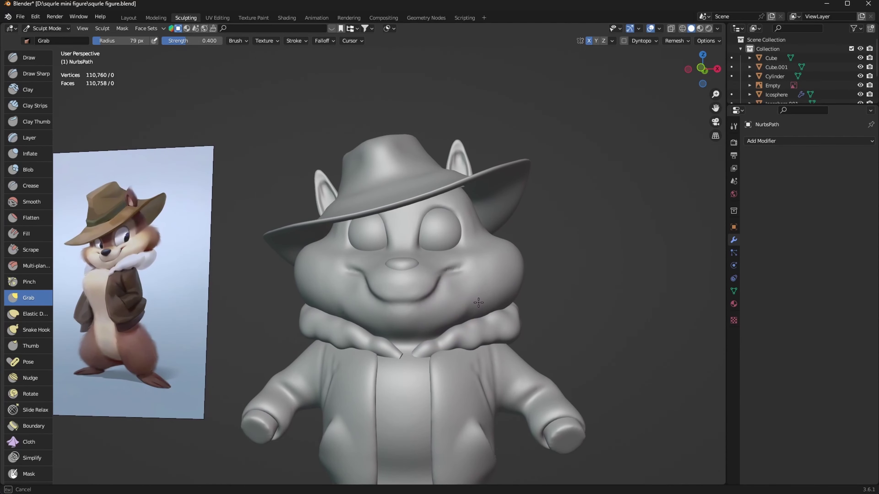
middle_click_drag(568, 304, 599, 307)
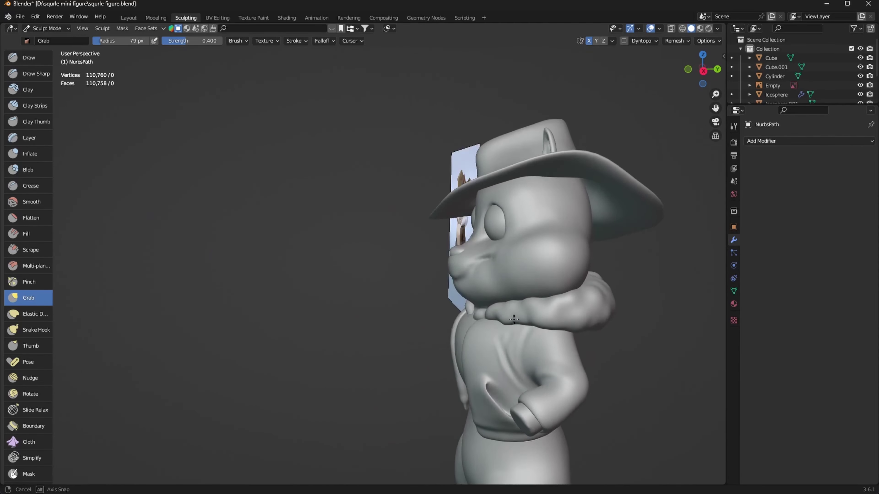
mouse_move(598, 307)
middle_mouse_down()
mouse_move(563, 277)
mouse_move(506, 318)
middle_mouse_up()
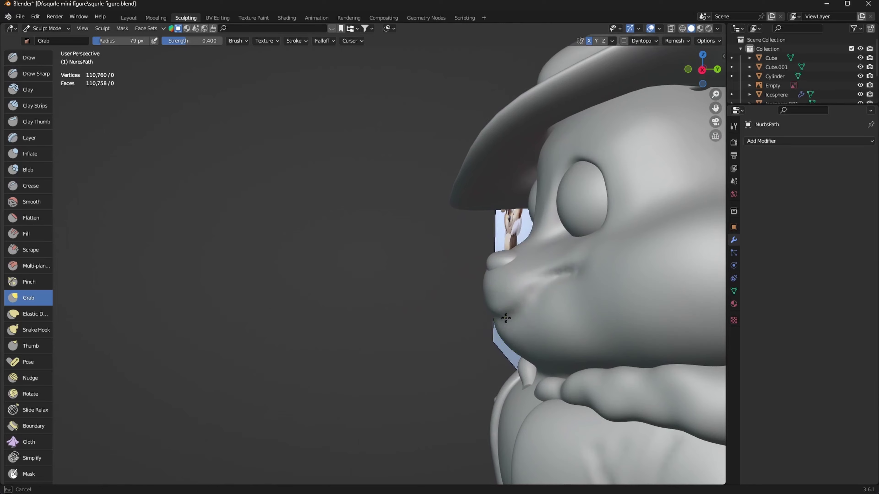
middle_click_drag(530, 353, 465, 311)
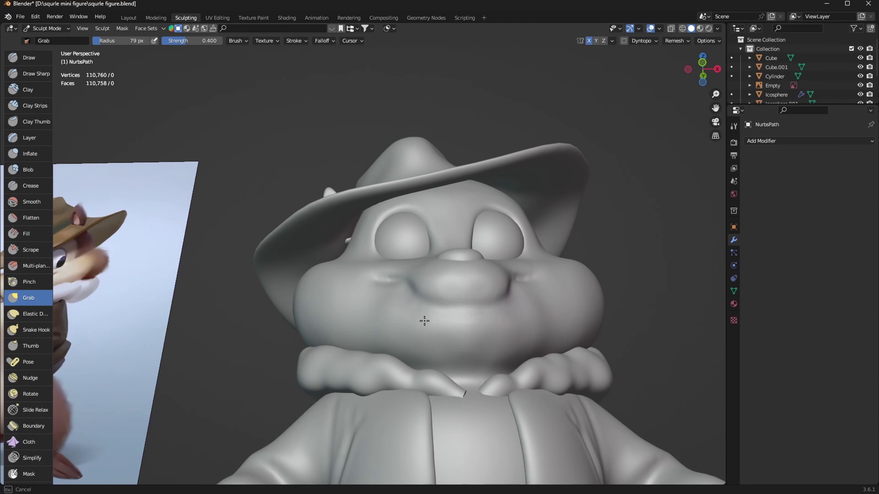
middle_click_drag(424, 320, 573, 280)
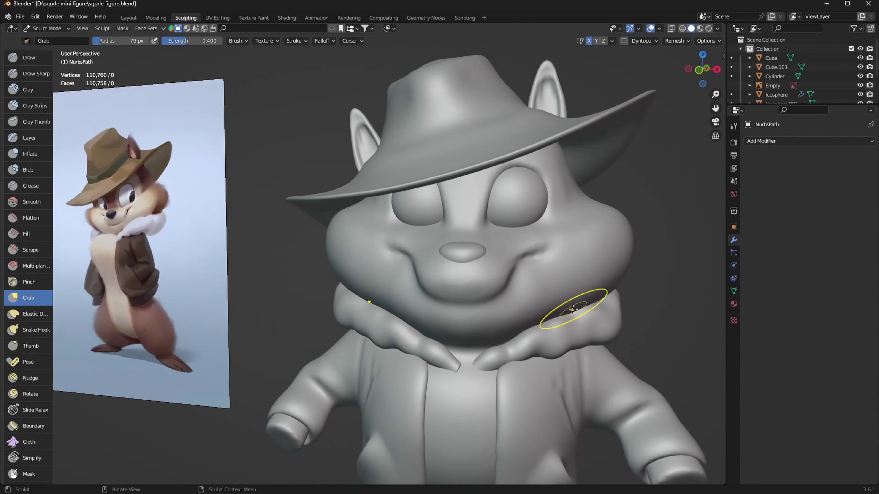
Step: Carve a deeper smile crease at the mouth corner with a 32 px Draw Sharp brush
key("shift+space")
key("f")
left_click(484, 302)
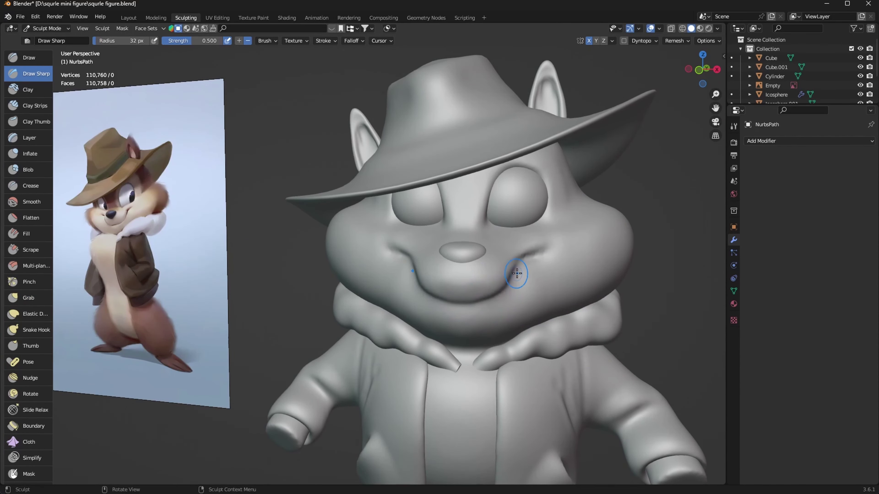
left_click_drag(519, 261, 507, 284)
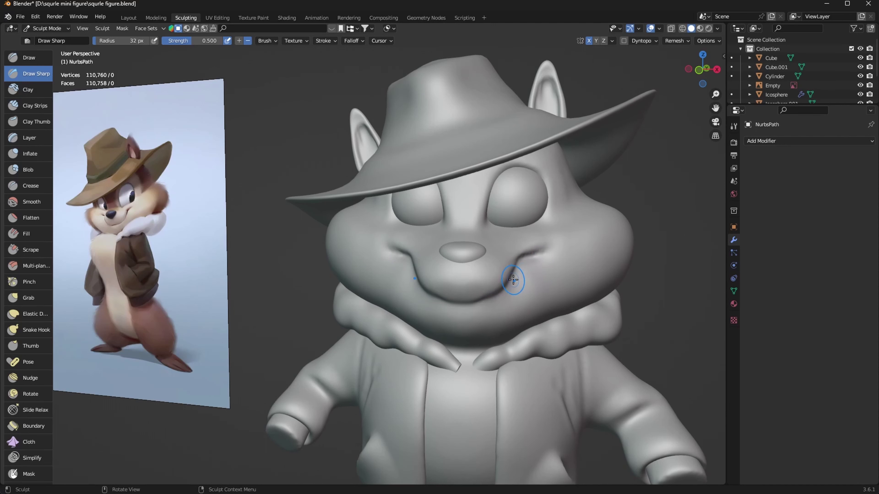
Step: Build up a little volume along the chin, then orbit to a side view
key("x")
mouse_move(476, 316)
left_mouse_down()
mouse_move(503, 300)
mouse_move(490, 320)
left_mouse_up()
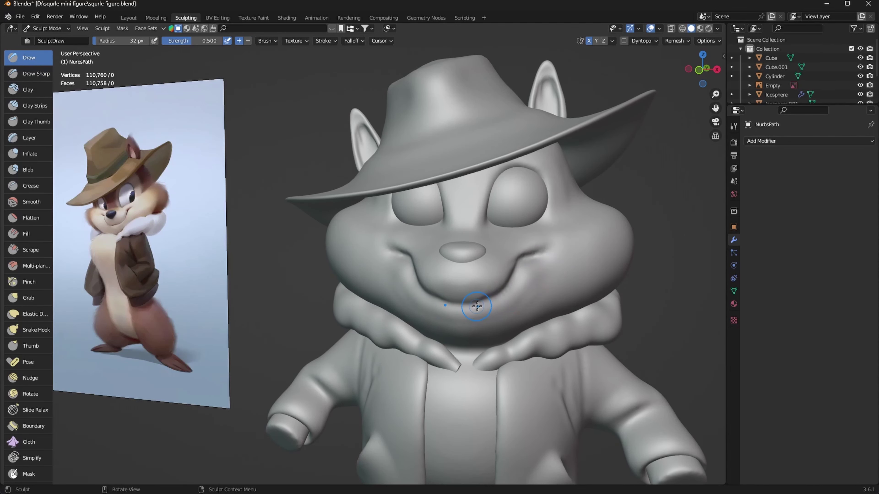
key("shift+x")
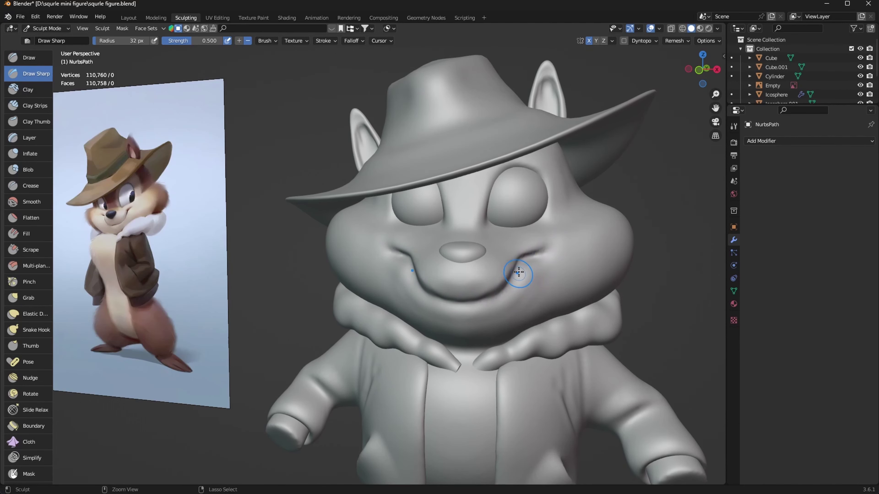
mouse_move(593, 313)
middle_mouse_down()
mouse_move(509, 318)
mouse_move(498, 298)
middle_mouse_up()
Step: With a 113 px Grab brush, pull the right cheek and smile into shape
key("g")
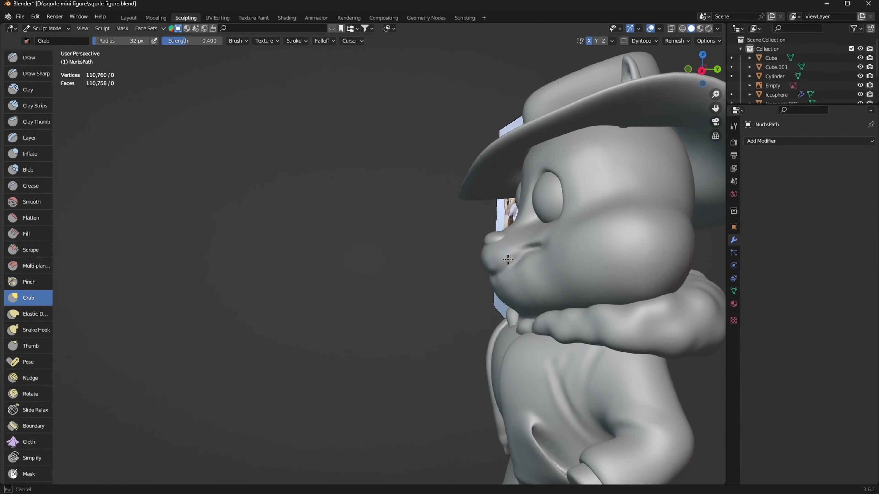
mouse_move(470, 345)
middle_mouse_down()
mouse_move(557, 308)
mouse_move(579, 256)
middle_mouse_up()
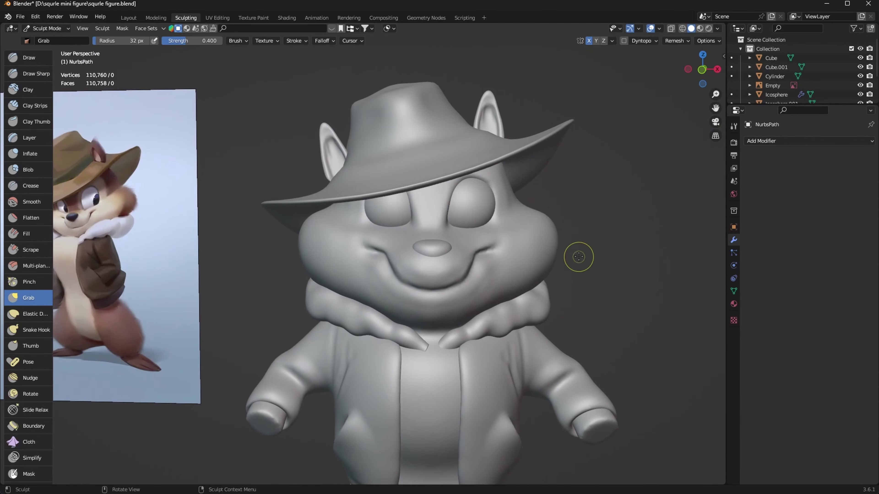
key("f")
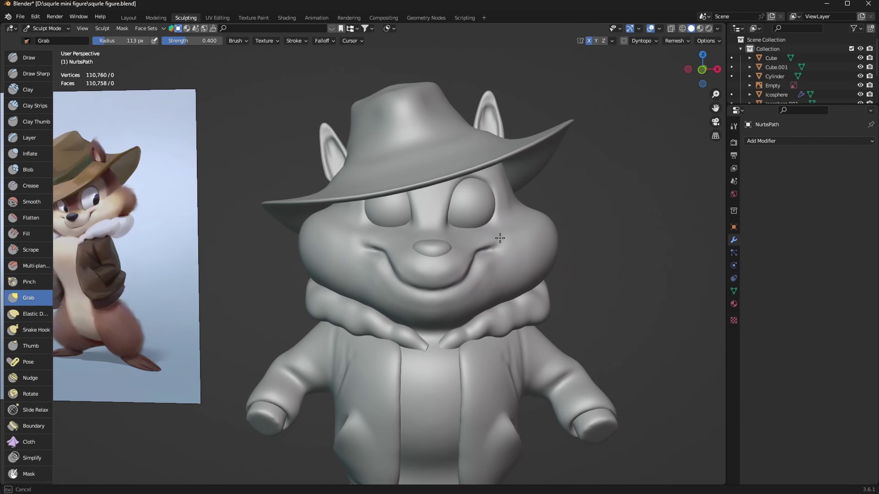
left_click(489, 263)
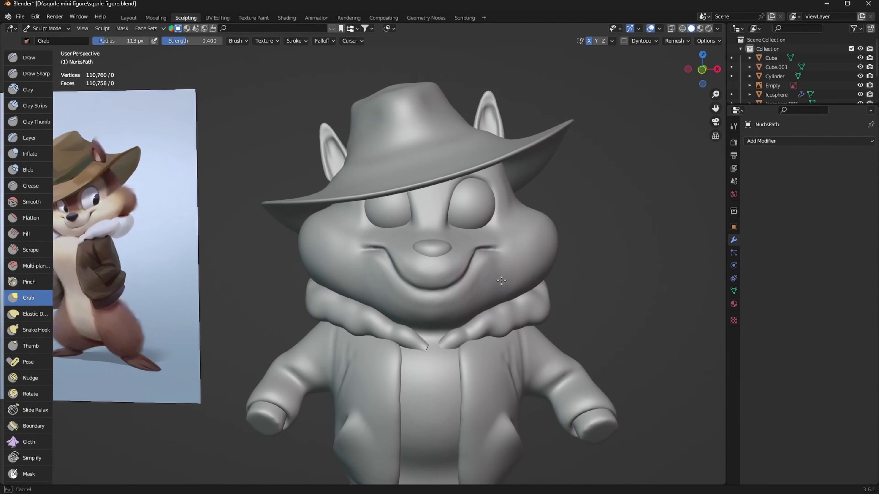
mouse_move(546, 312)
middle_mouse_down()
mouse_move(491, 222)
mouse_move(578, 255)
middle_mouse_up()
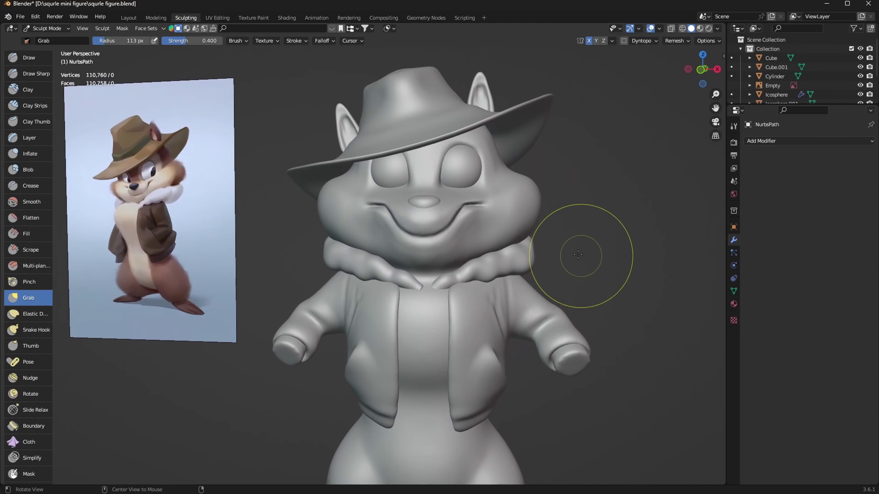
mouse_move(490, 196)
left_mouse_down()
mouse_move(495, 208)
mouse_move(467, 220)
left_mouse_up()
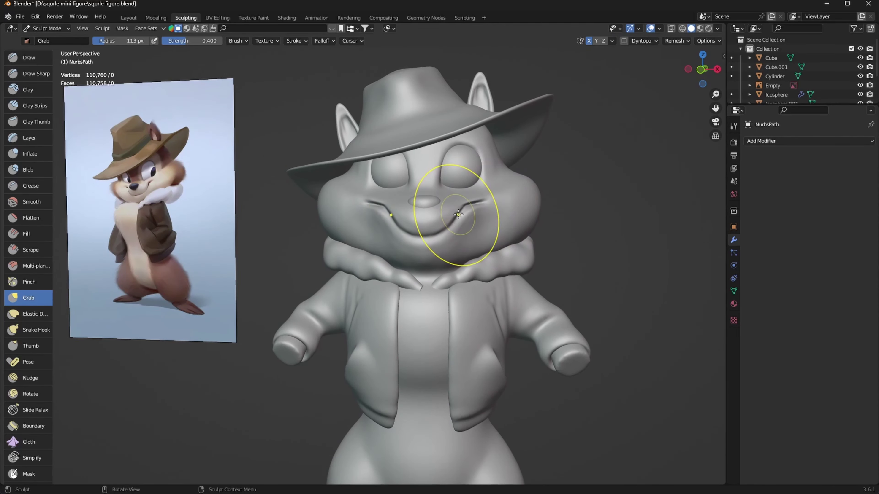
mouse_move(466, 220)
middle_mouse_down()
mouse_move(494, 265)
mouse_move(470, 244)
middle_mouse_up()
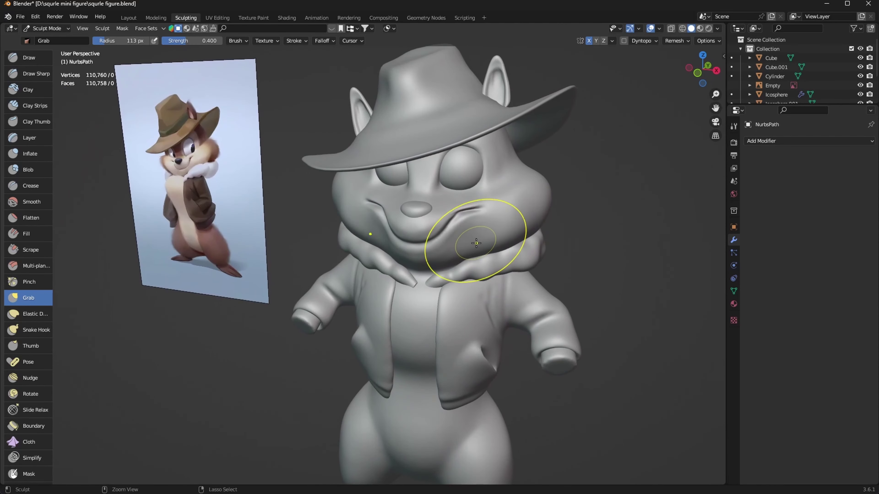
left_click_drag(471, 244, 469, 225)
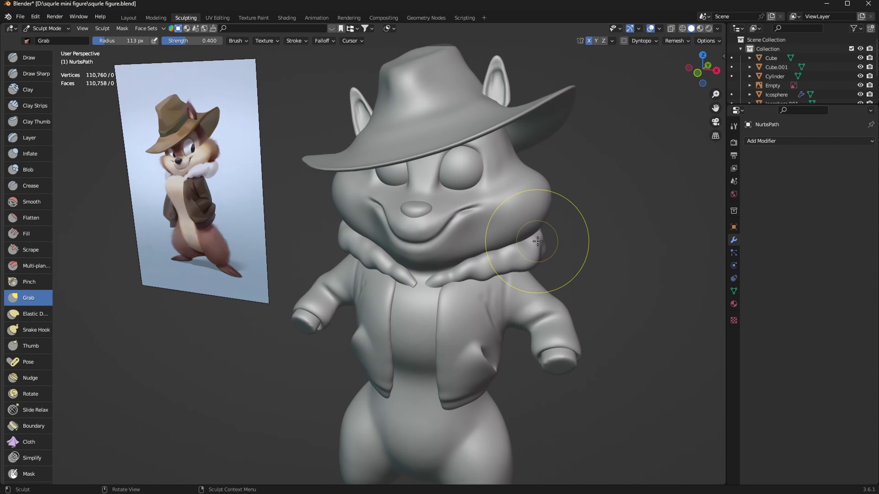
Step: Shrink the brush to 56 px and compare the face from side and front
key("f")
left_click(482, 235)
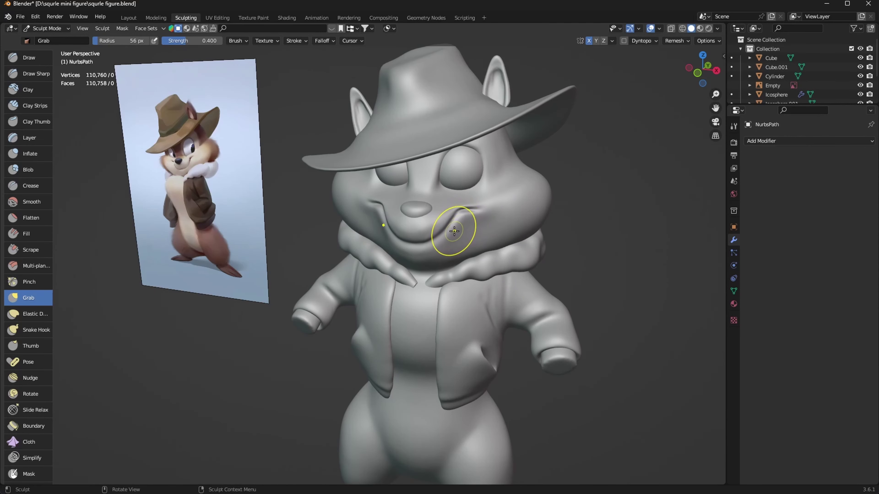
middle_click_drag(454, 231, 533, 232)
mouse_move(453, 254)
middle_mouse_down()
mouse_move(448, 241)
mouse_move(460, 249)
mouse_move(475, 238)
middle_mouse_up()
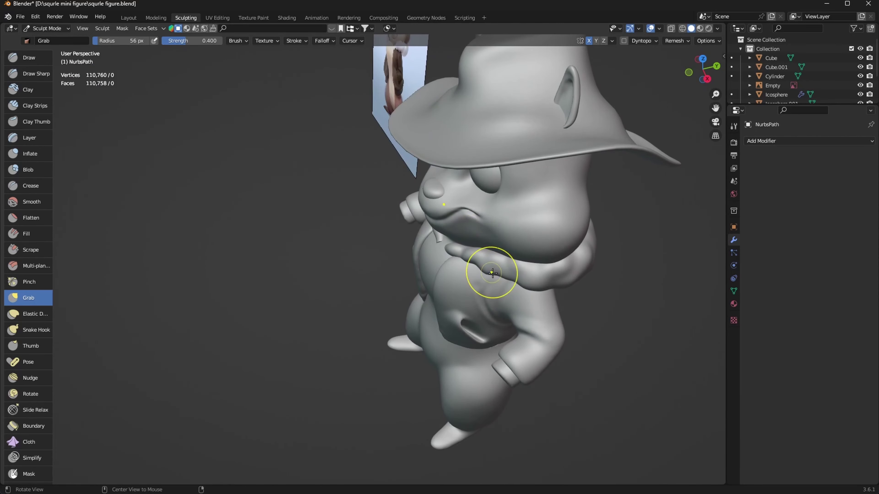
middle_click_drag(492, 273, 582, 235)
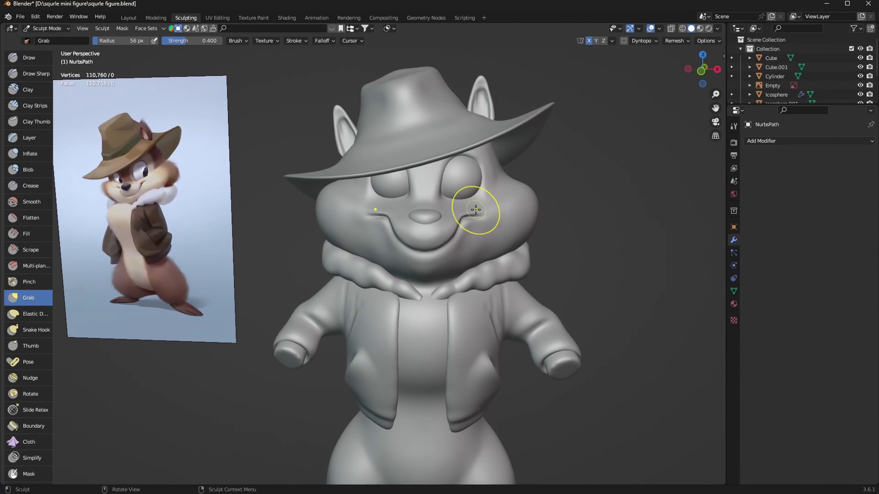
mouse_move(475, 210)
middle_mouse_down()
mouse_move(471, 202)
mouse_move(487, 196)
middle_mouse_up()
mouse_move(491, 234)
middle_mouse_down()
mouse_move(434, 221)
mouse_move(502, 201)
middle_mouse_up()
Step: Enlarge the brush to 149 px and pull the cheeks near the mouth and the chin downward
scroll(519, 194, "up", 5)
key("f")
left_click(526, 174)
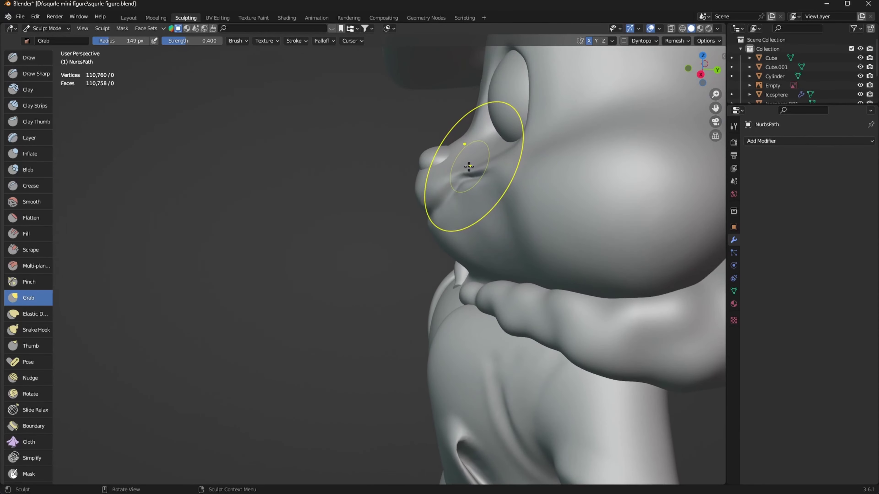
left_click_drag(488, 194, 482, 204)
left_click_drag(454, 178, 492, 186)
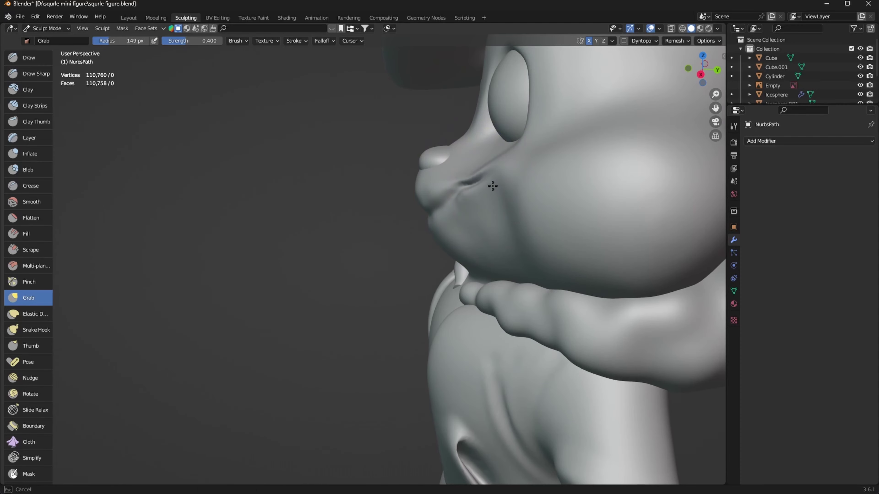
middle_click_drag(409, 281, 484, 242)
scroll(484, 242, "down", 5)
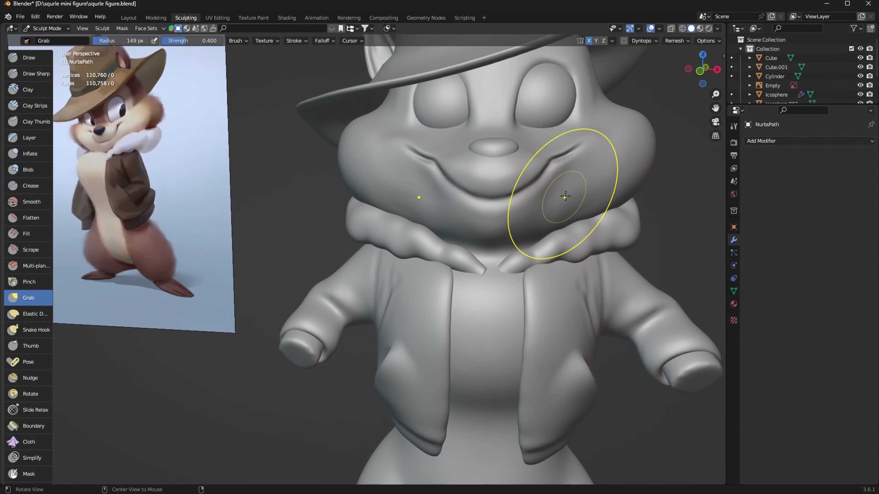
mouse_move(526, 196)
left_mouse_down()
mouse_move(530, 224)
mouse_move(540, 180)
mouse_move(560, 196)
mouse_move(575, 184)
left_mouse_up()
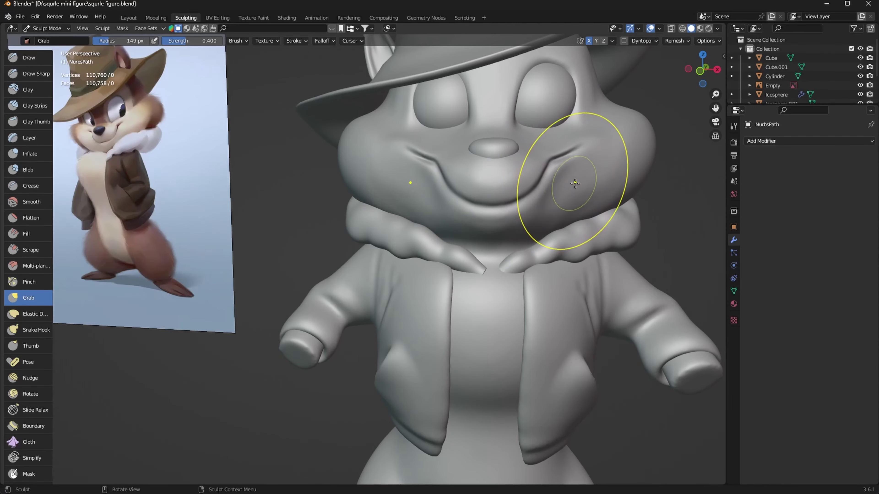
Step: Inspect the face from another angle and select the Inflate/Deflate brush
mouse_move(588, 196)
middle_mouse_down()
mouse_move(600, 225)
mouse_move(490, 206)
middle_mouse_up()
mouse_move(549, 225)
middle_mouse_down()
mouse_move(497, 265)
mouse_move(588, 265)
mouse_move(569, 262)
mouse_move(606, 223)
mouse_move(585, 249)
middle_mouse_up()
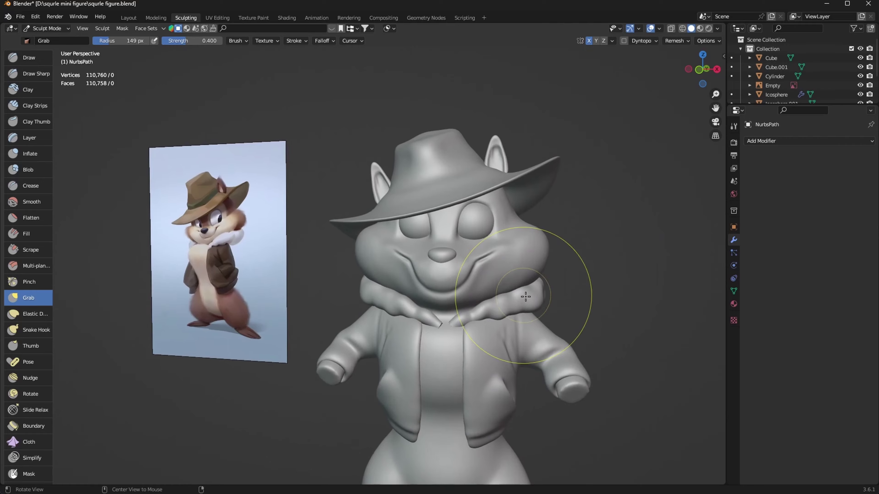
scroll(450, 270, "up", 5)
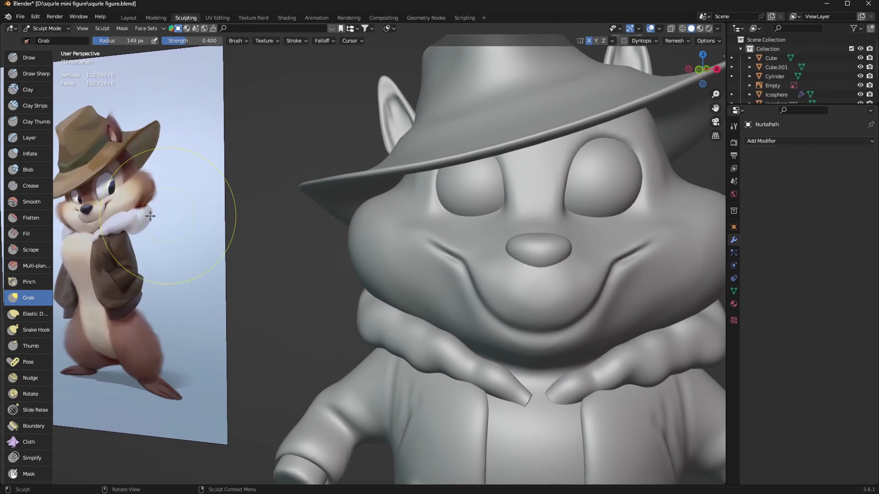
left_click(38, 154)
scroll(641, 255, "up", 3)
middle_click_drag(589, 277, 667, 265, "shift")
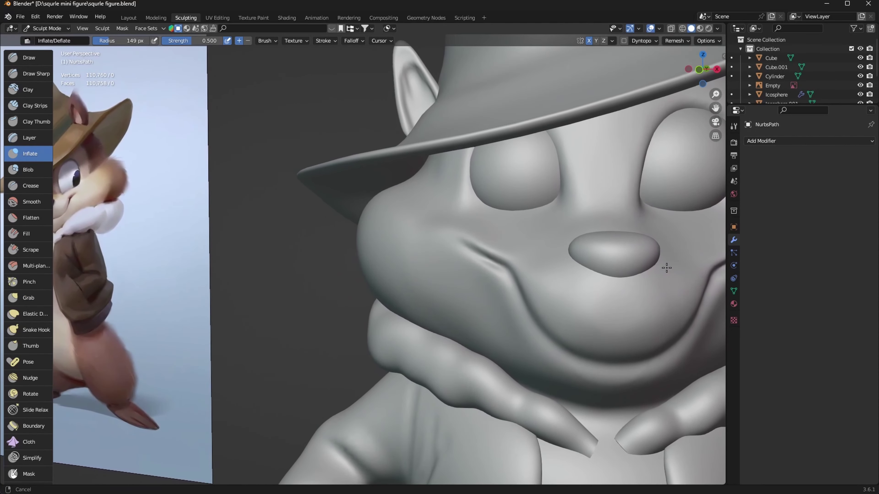
Step: Move the reference image 1.24 m to the right along X
left_click(192, 235)
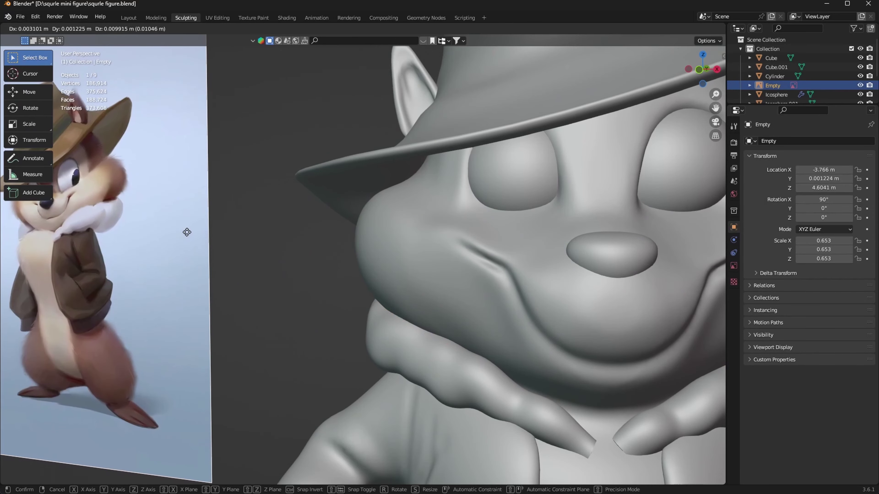
key("g")
key("x")
left_click(341, 241)
mouse_move(650, 311)
middle_mouse_down()
mouse_move(482, 302)
mouse_move(503, 300)
middle_mouse_up()
Step: Deselect the reference image and return the chipmunk head to Sculpt Mode
key("ctrl+Tab")
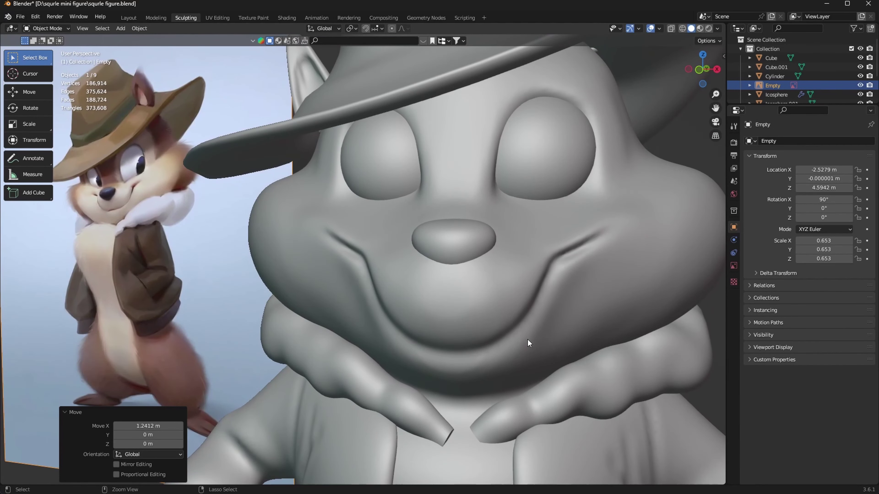
key("ctrl+Tab")
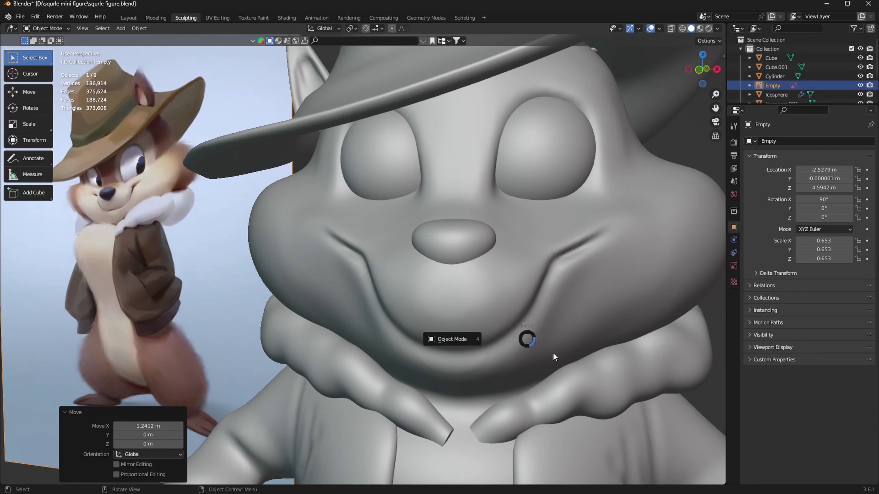
key("alt+a")
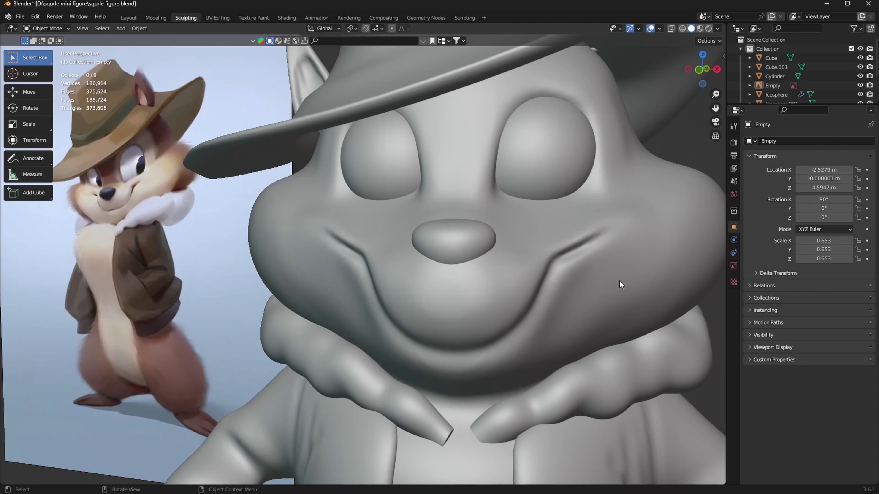
key("ctrl+Tab")
left_click(614, 289)
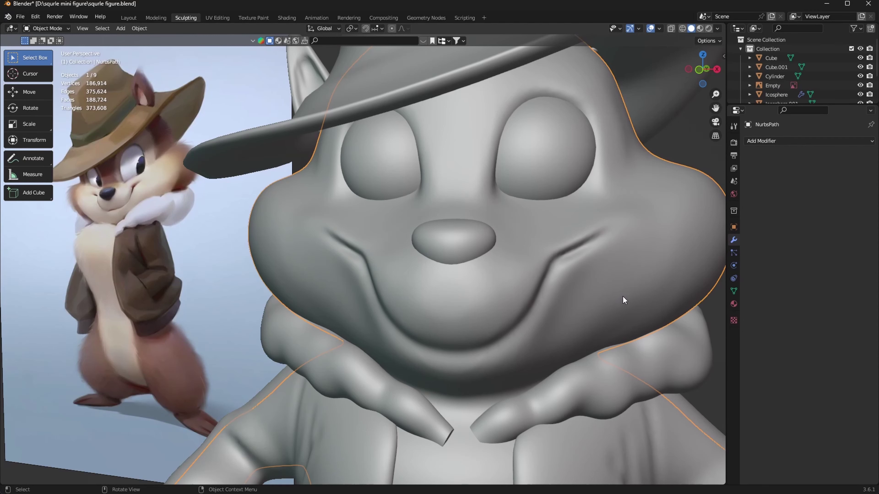
key("ctrl+Tab")
Step: Inflate the smile crease and under both eyes at 36 px, then grab-pull the crease
left_click(634, 346)
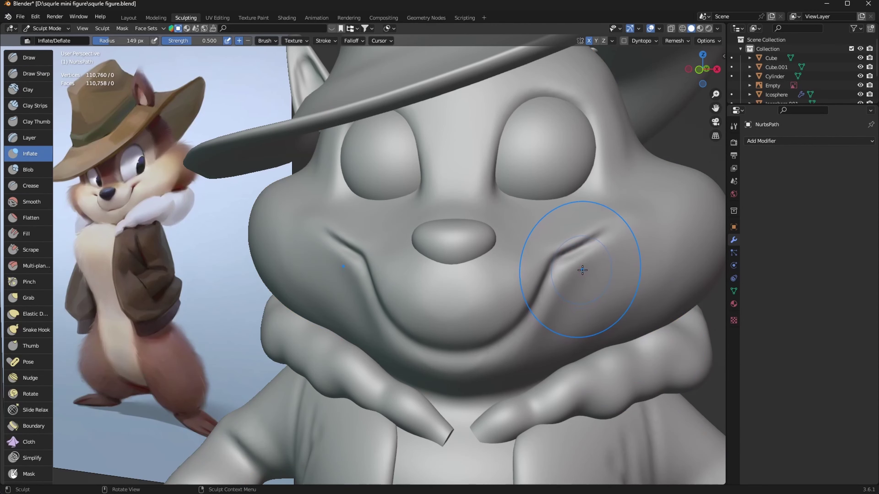
key("f")
left_click(520, 325)
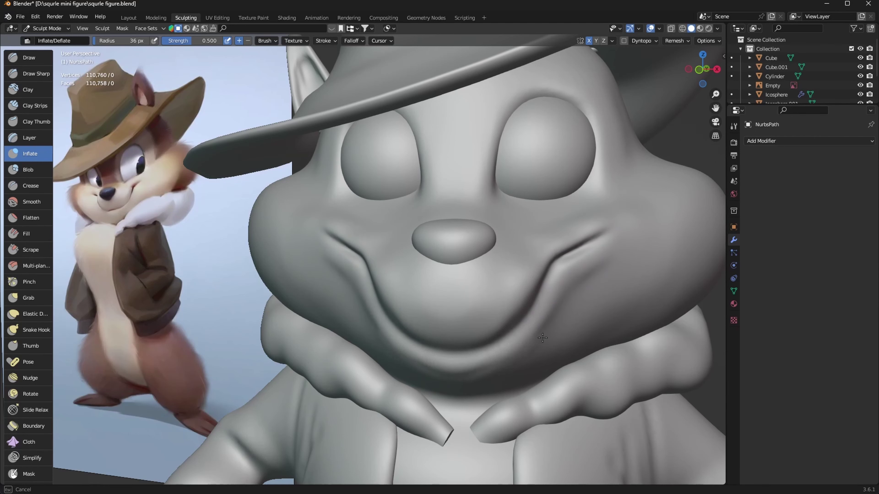
left_click_drag(495, 333, 549, 269, "ctrl")
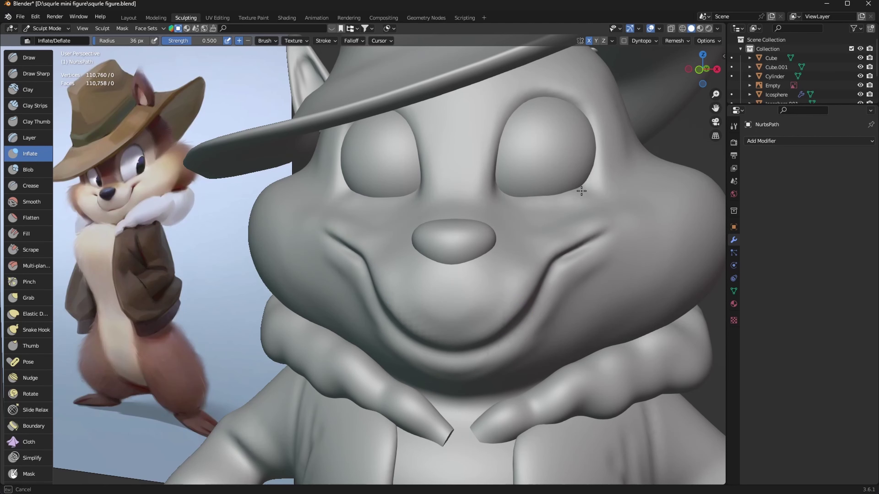
left_click_drag(375, 193, 401, 196)
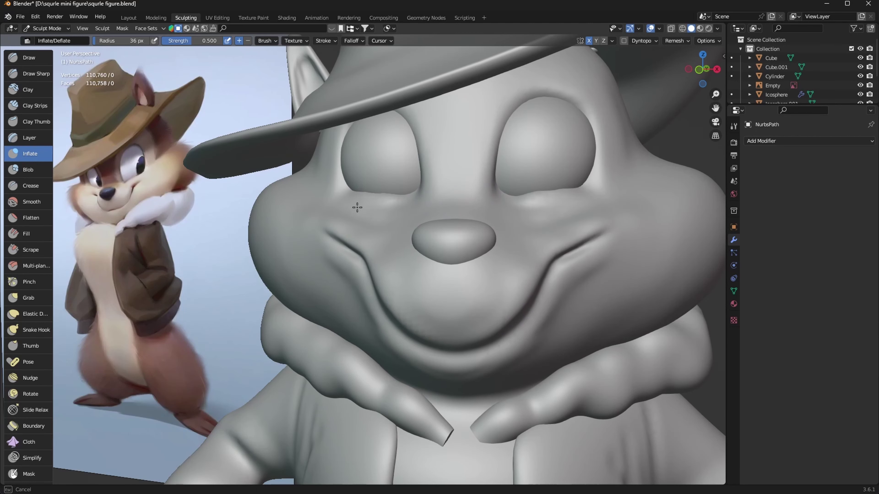
key("g")
left_click_drag(555, 261, 566, 284)
Step: With a 146 px Grab brush, reshape the smile region and lift the dent under the mouth
key("f")
mouse_move(565, 285)
middle_mouse_down()
mouse_move(588, 261)
mouse_move(568, 294)
middle_mouse_up()
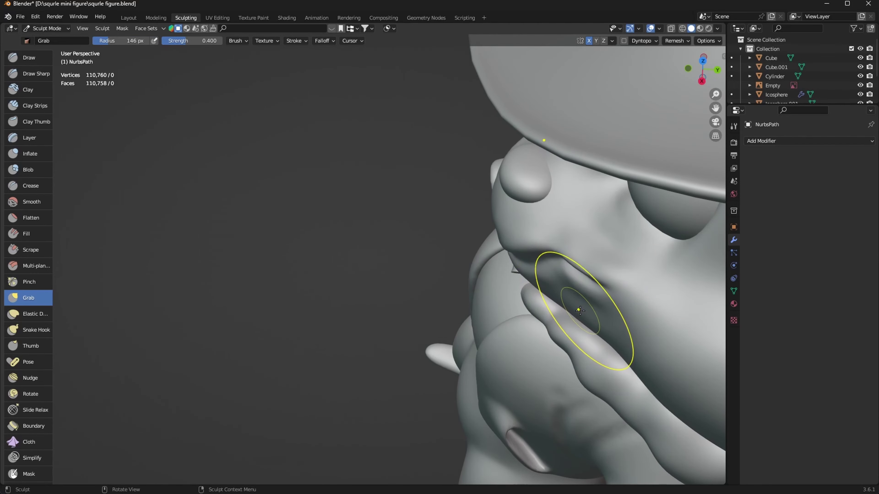
mouse_move(516, 330)
middle_mouse_down()
mouse_move(623, 269)
mouse_move(616, 321)
mouse_move(592, 310)
middle_mouse_up()
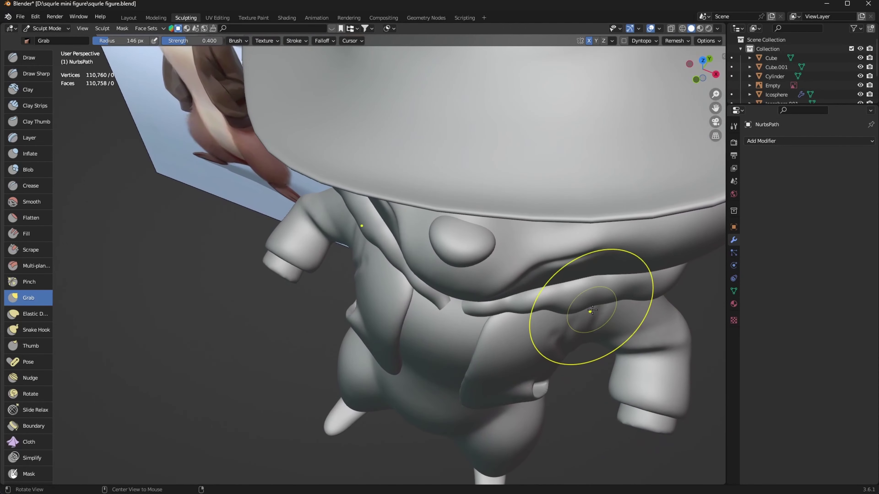
left_click_drag(593, 310, 553, 265)
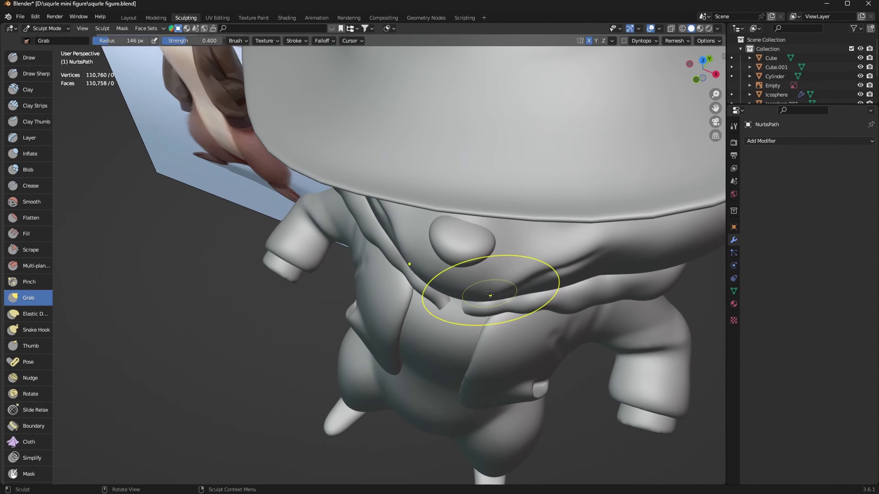
mouse_move(490, 284)
middle_mouse_down()
mouse_move(576, 267)
mouse_move(526, 284)
mouse_move(563, 202)
mouse_move(549, 195)
mouse_move(561, 156)
middle_mouse_up()
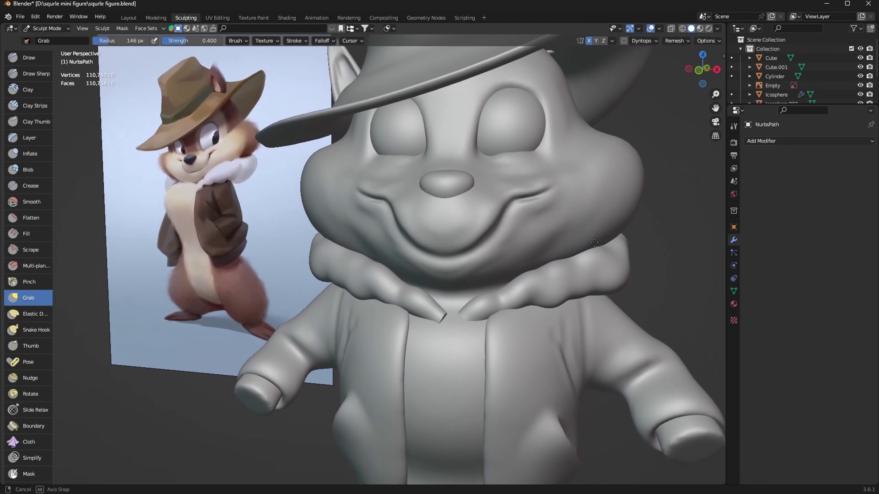
middle_click_drag(588, 218, 590, 222)
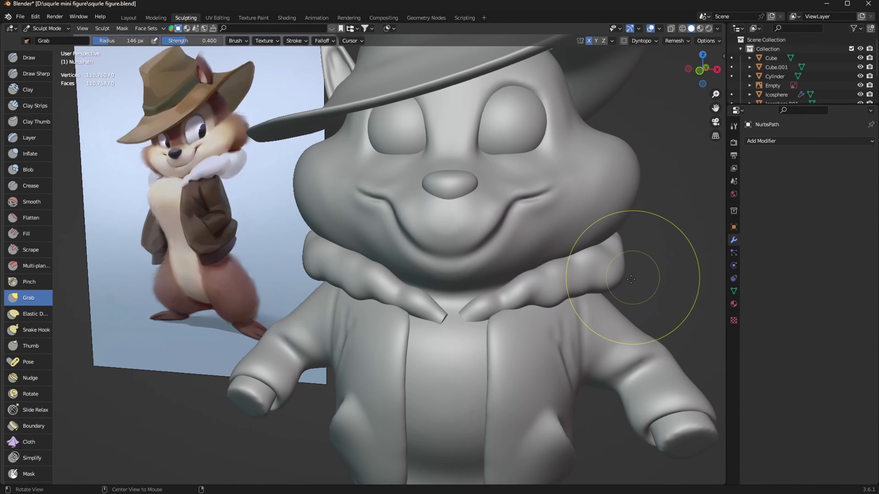
middle_click_drag(630, 279, 575, 277)
Step: Resize the brush to 93 px, try Blob, then return to Grab at 155 px
key("f")
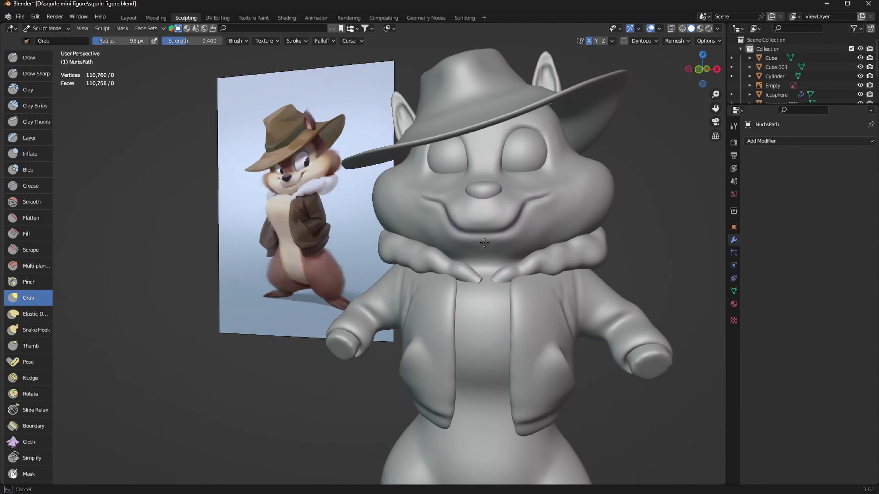
mouse_move(497, 263)
middle_mouse_down()
mouse_move(526, 286)
mouse_move(514, 250)
mouse_move(581, 338)
mouse_move(521, 247)
middle_mouse_up()
key("b")
key("g")
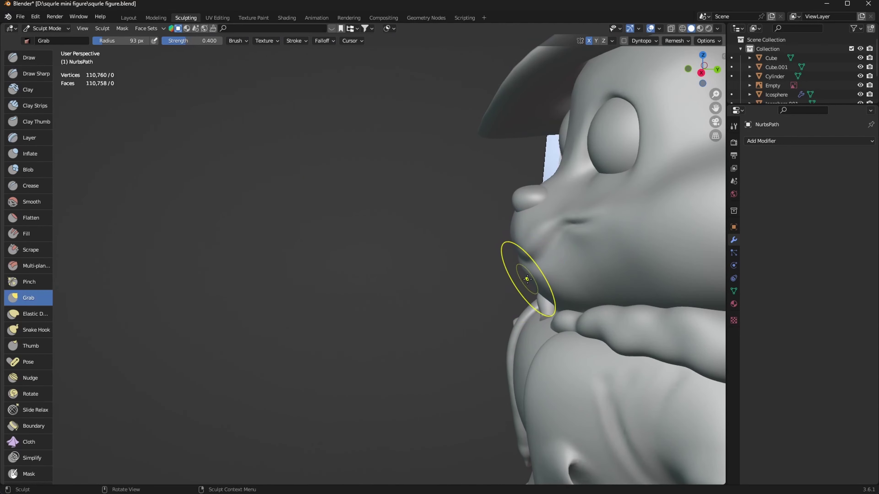
key("f")
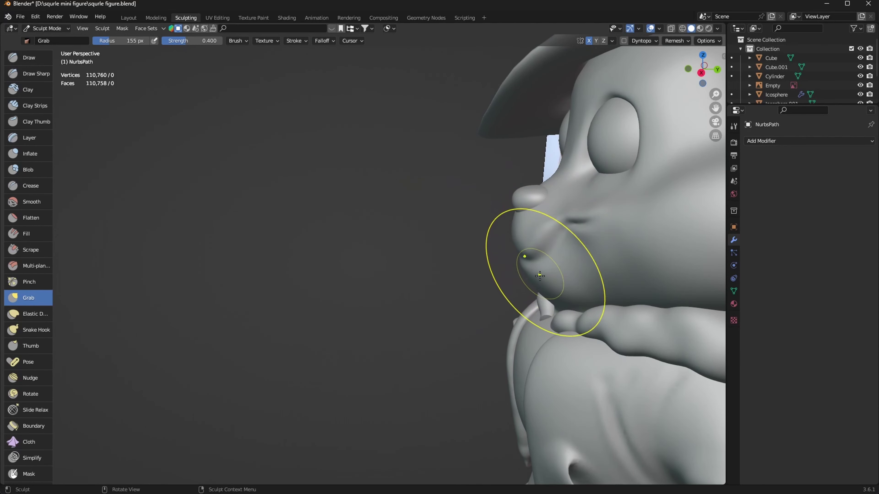
middle_click_drag(540, 276, 566, 238)
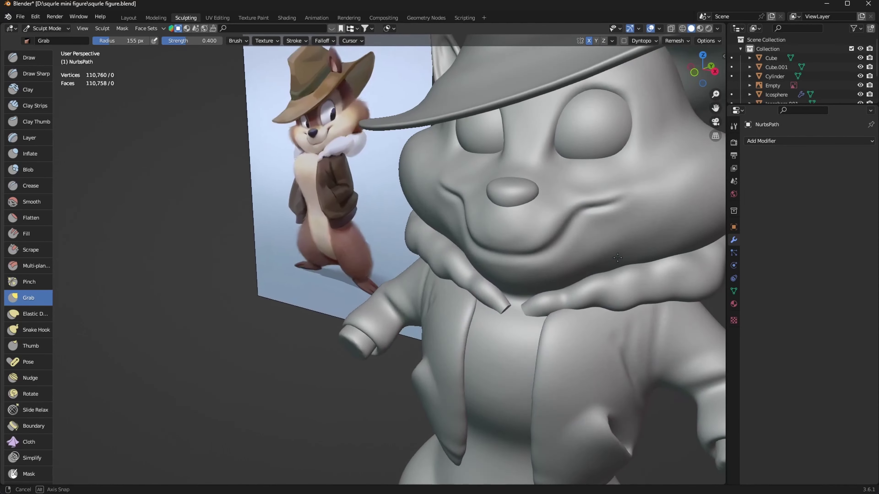
mouse_move(610, 275)
middle_mouse_down()
mouse_move(555, 280)
mouse_move(623, 273)
middle_mouse_up()
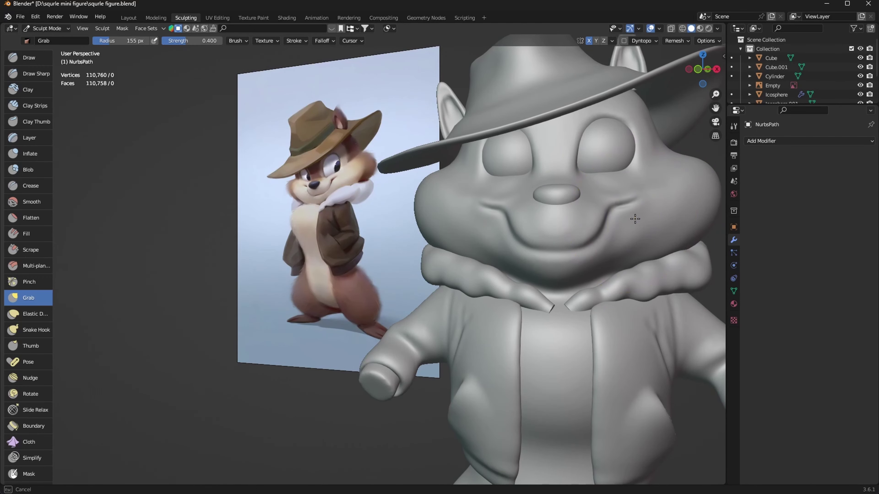
Step: Drag the cheek crease down-left and lift the mouth and lower lip slightly
left_click_drag(624, 196, 607, 203)
mouse_move(563, 265)
middle_mouse_down()
mouse_move(569, 275)
mouse_move(597, 244)
middle_mouse_up()
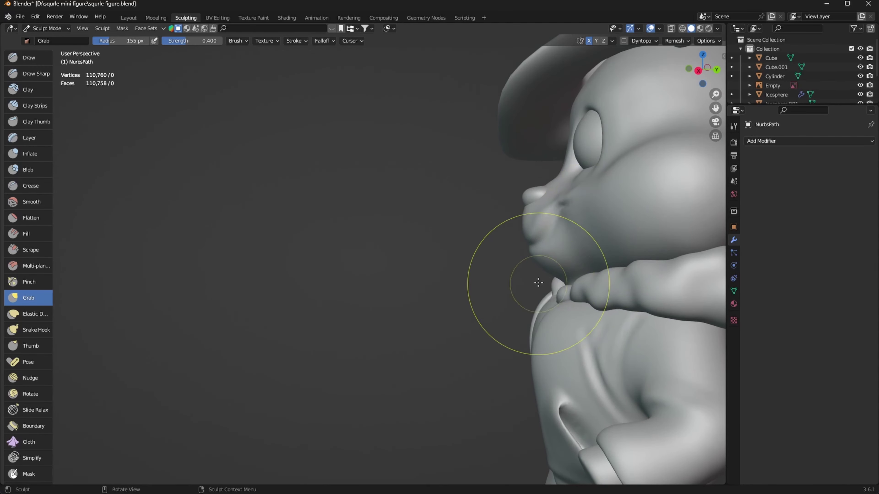
middle_click_drag(538, 282, 666, 262)
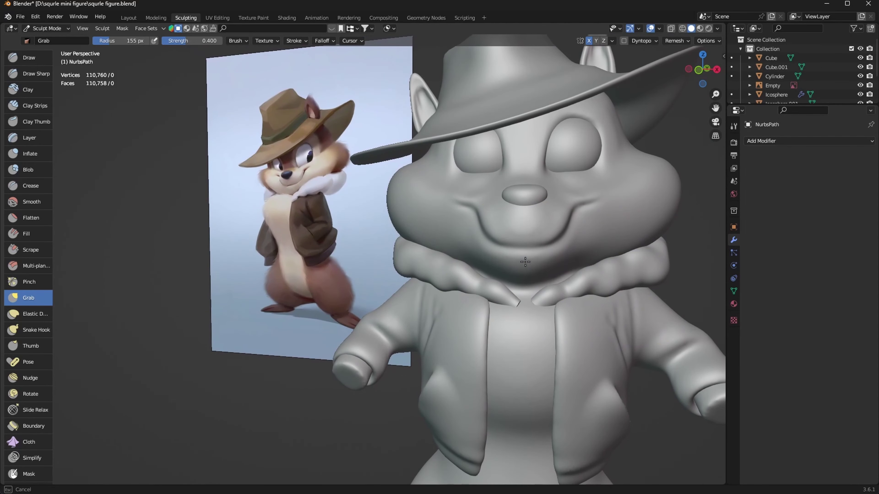
mouse_move(539, 251)
left_mouse_down()
mouse_move(546, 236)
mouse_move(527, 254)
mouse_move(539, 275)
left_mouse_up()
mouse_move(540, 274)
middle_mouse_down()
mouse_move(549, 265)
mouse_move(559, 314)
mouse_move(618, 266)
mouse_move(545, 225)
mouse_move(607, 309)
mouse_move(608, 275)
mouse_move(638, 263)
middle_mouse_up()
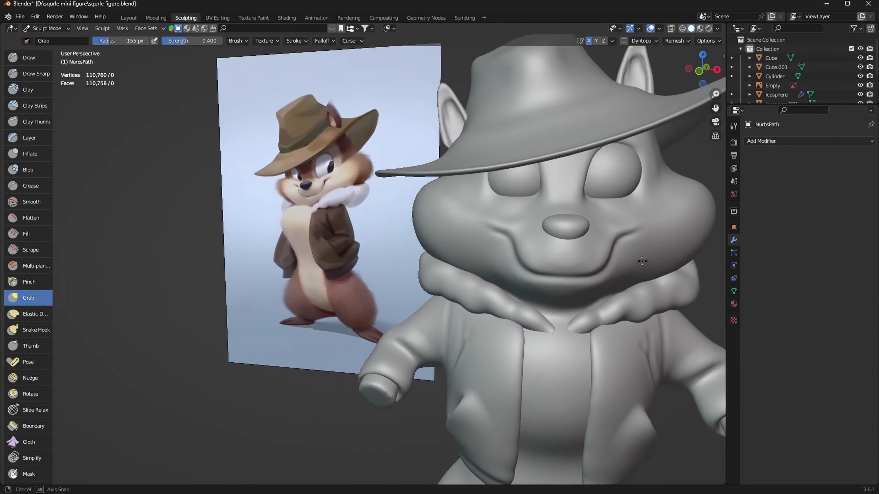
Step: Switch to the Draw Sharp brush with a 56 px radius
key("shift+d")
key("f")
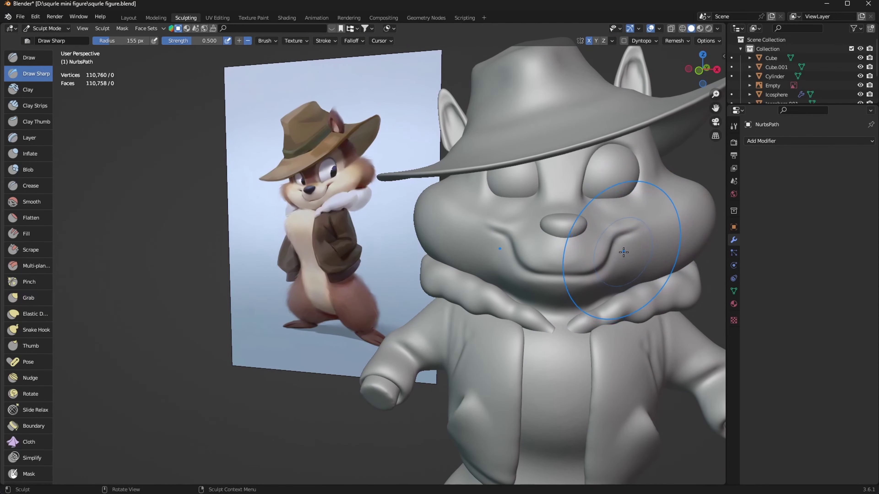
left_click(604, 262)
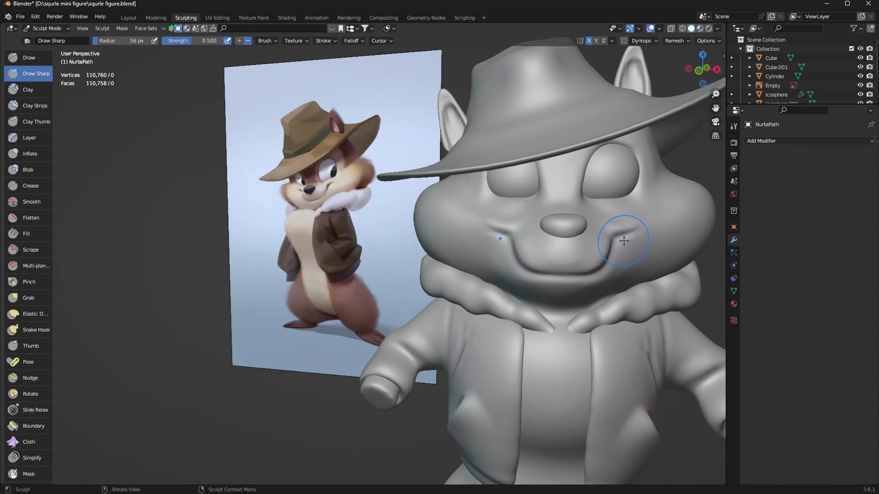
Step: Set the brush to 25 px and voxel-remesh the sculpt at 0.005 m voxel size
key("f")
left_click(614, 240)
key("shift+r")
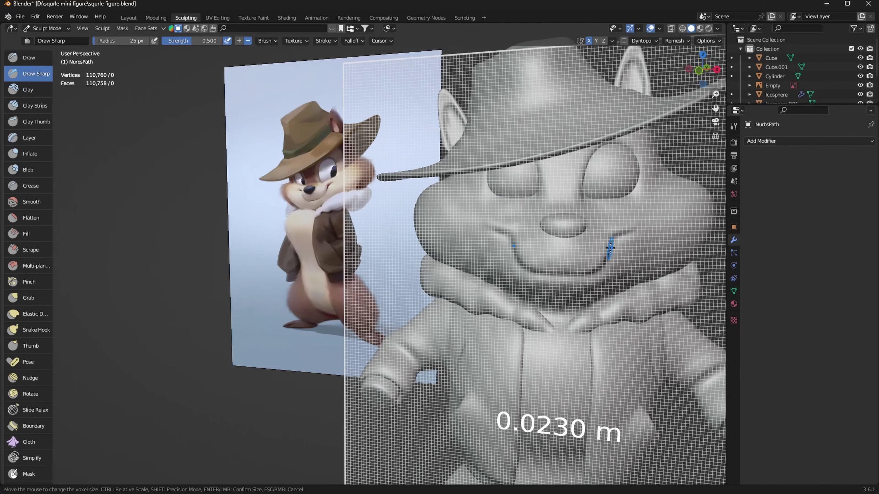
left_click(625, 258)
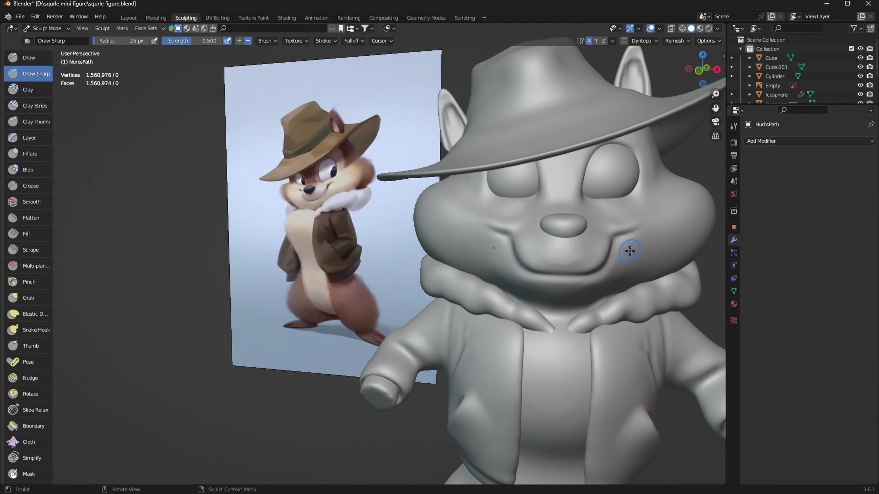
Step: Set the Grab brush to 101 px and pull the lip area into shape
key("g")
key("f")
left_click(626, 252)
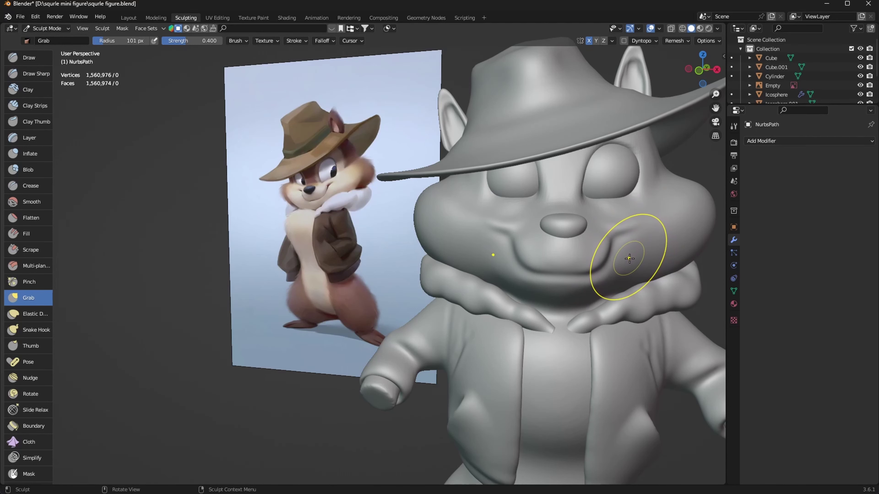
key("shift+d")
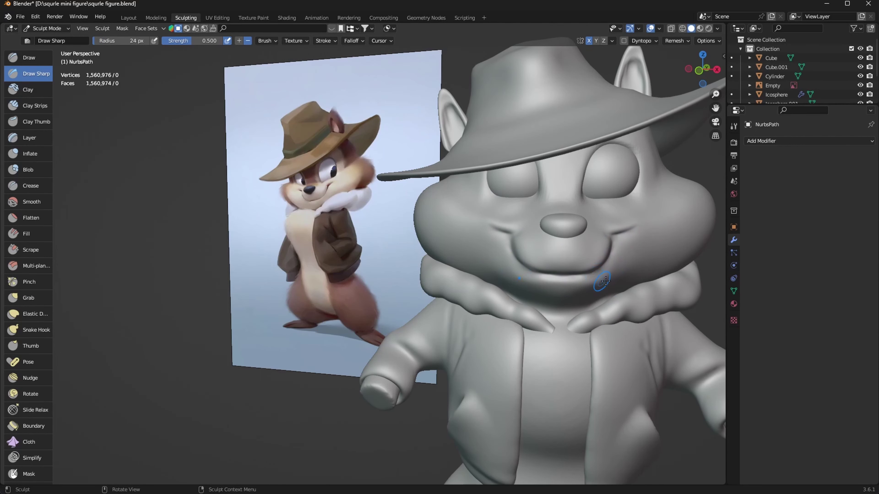
middle_click_drag(605, 281, 594, 278)
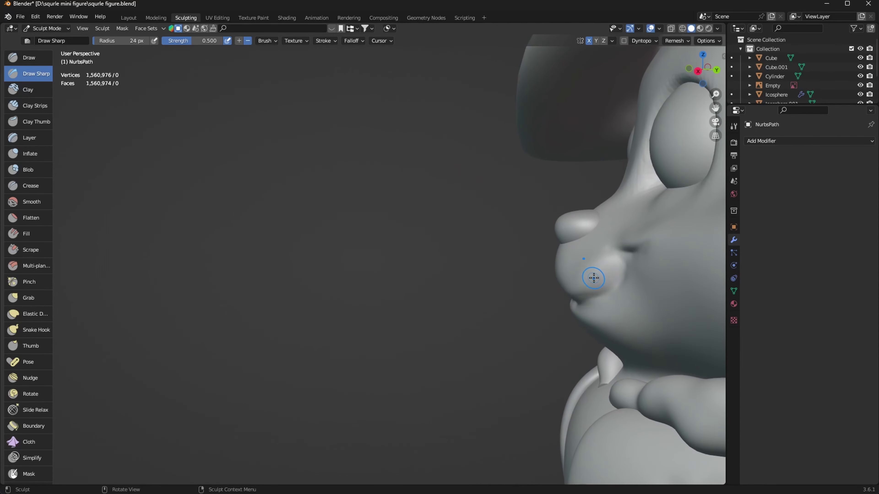
key("g")
left_click_drag(627, 297, 605, 279)
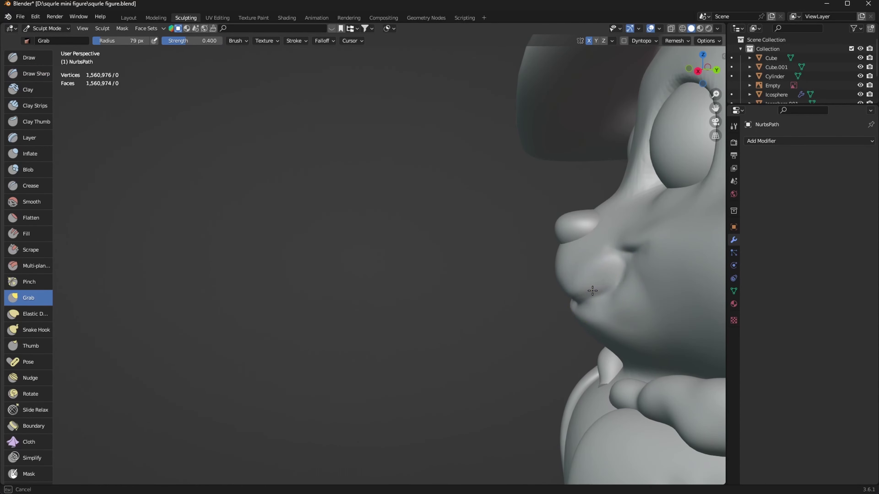
Step: Enlarge the brush to 144 px while checking the face from side and front
mouse_move(589, 280)
middle_mouse_down()
mouse_move(641, 290)
mouse_move(663, 320)
mouse_move(527, 271)
middle_mouse_up()
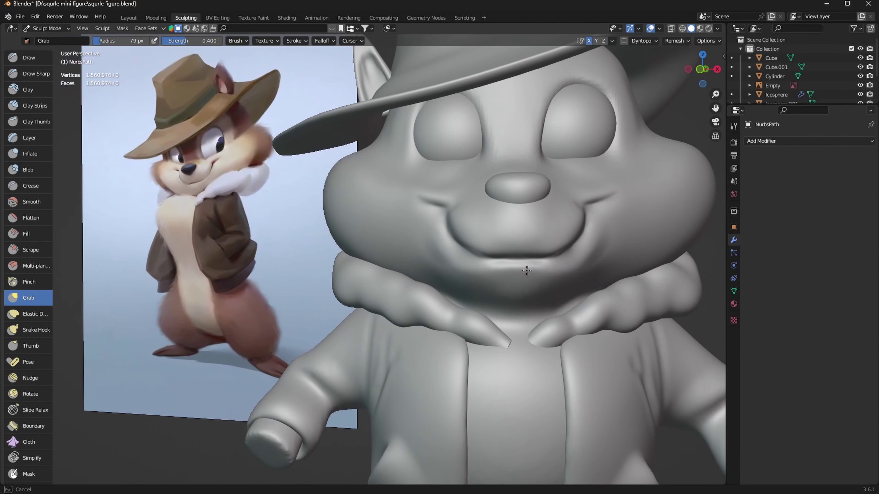
mouse_move(590, 258)
middle_mouse_down()
mouse_move(539, 269)
mouse_move(547, 283)
mouse_move(529, 264)
mouse_move(521, 281)
middle_mouse_up()
key("f")
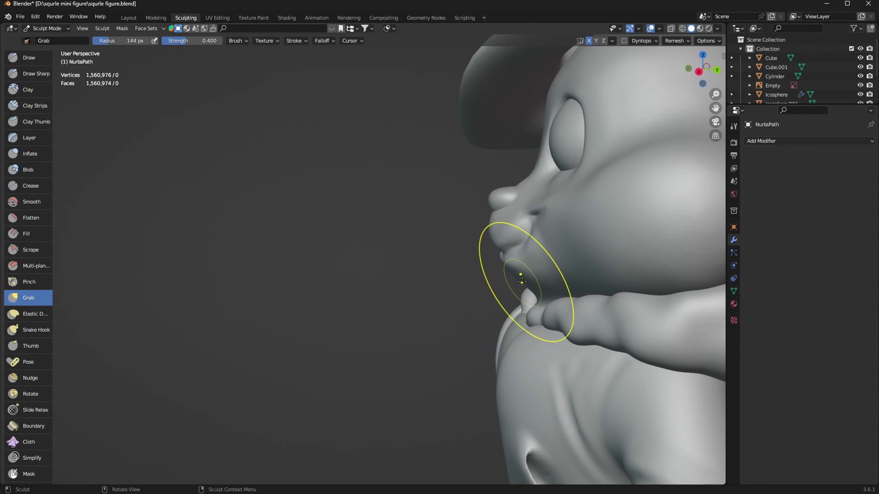
mouse_move(527, 317)
middle_mouse_down()
mouse_move(547, 271)
mouse_move(589, 290)
mouse_move(570, 244)
middle_mouse_up()
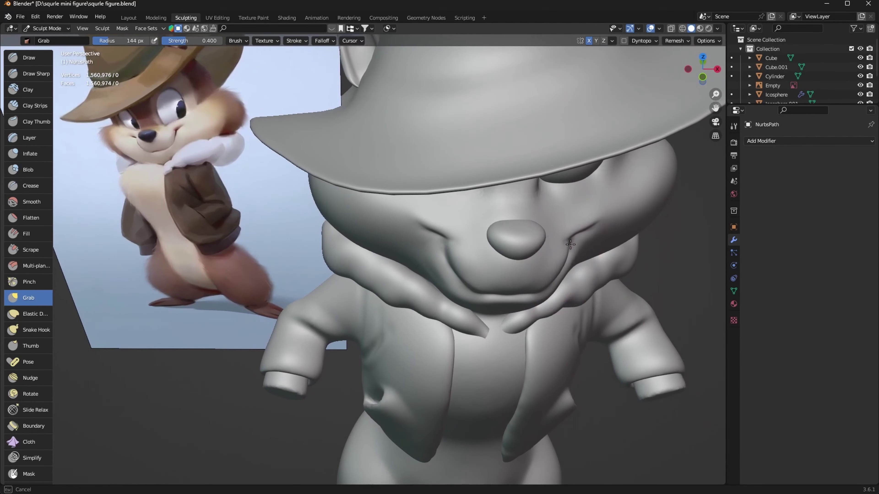
mouse_move(550, 275)
middle_mouse_down()
mouse_move(471, 333)
mouse_move(464, 310)
mouse_move(569, 275)
middle_mouse_up()
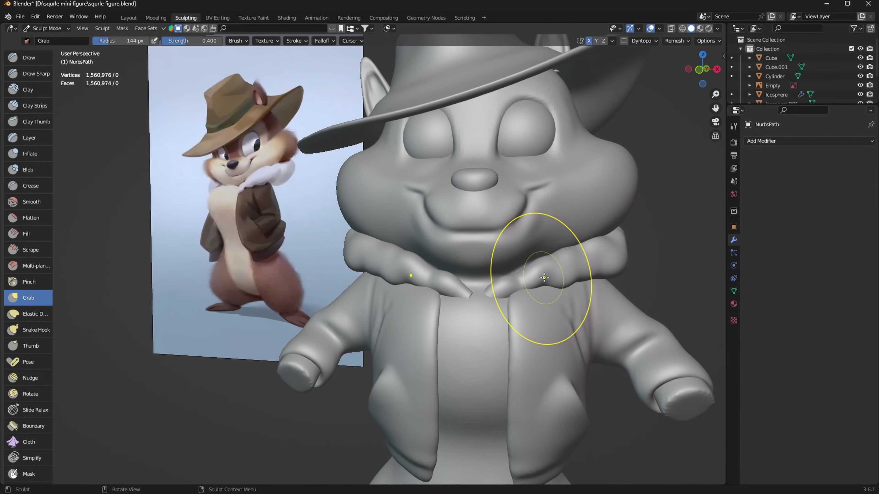
Step: Switch to the Draw Sharp brush with a 28 px radius
key("shift+x")
key("f")
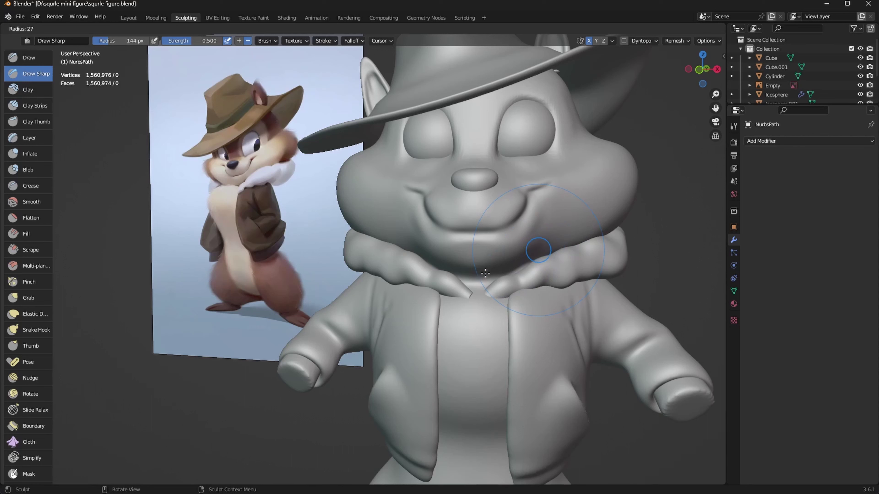
left_click(469, 232)
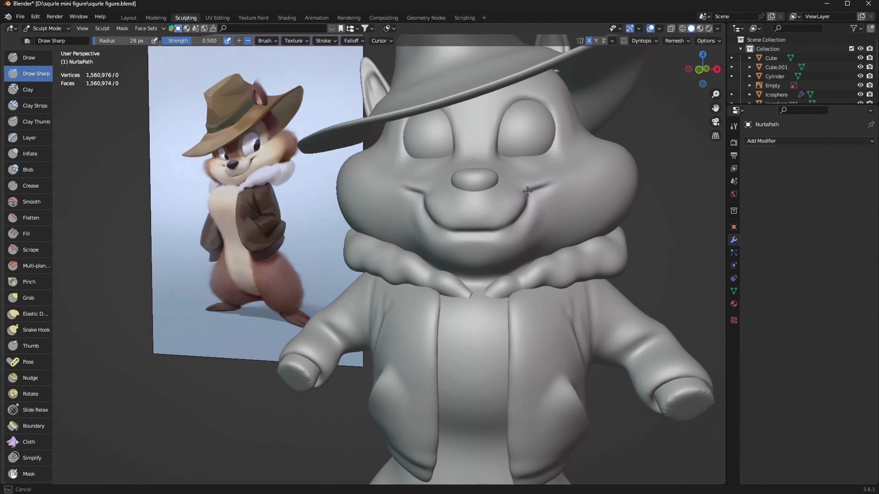
mouse_move(513, 257)
middle_mouse_down()
mouse_move(491, 244)
mouse_move(528, 234)
middle_mouse_up()
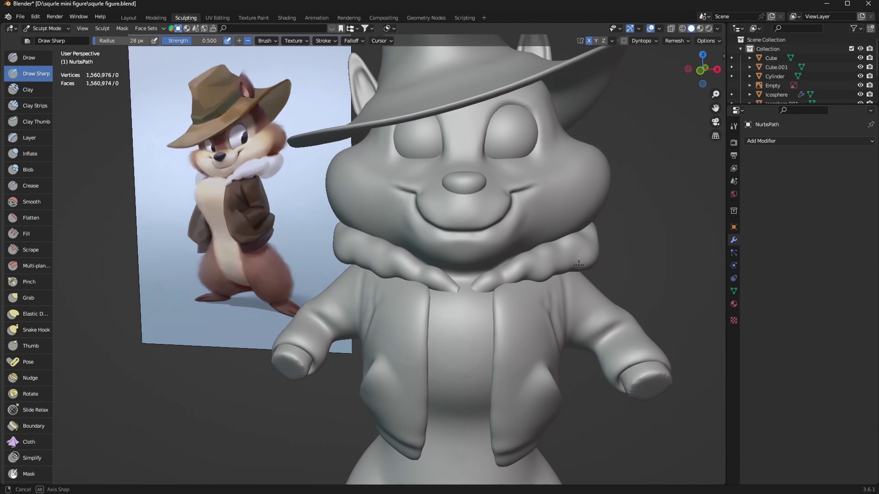
Step: Return to the Grab brush and pull the chipmunk's nose upward
key("f")
left_click(553, 224)
key("g")
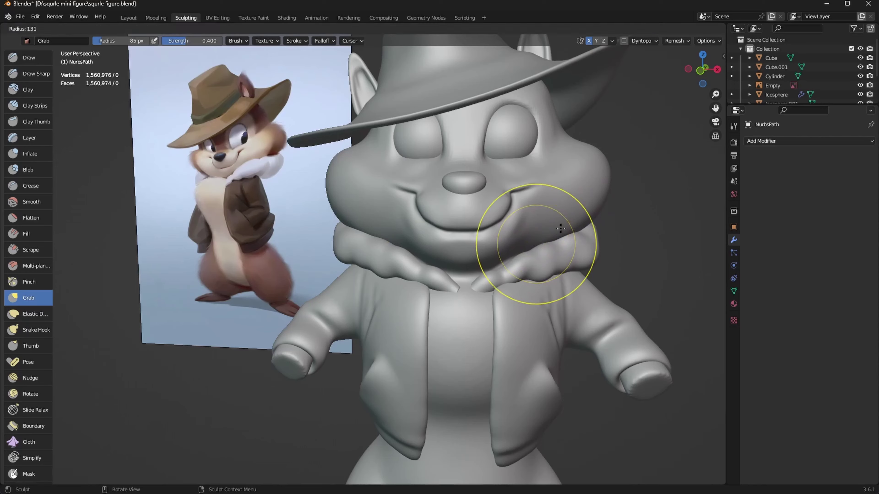
mouse_move(490, 221)
middle_mouse_down()
mouse_move(444, 265)
mouse_move(555, 245)
mouse_move(527, 221)
middle_mouse_up()
scroll(555, 245, "up", 5)
mouse_move(527, 221)
left_mouse_down()
mouse_move(559, 232)
mouse_move(526, 197)
left_mouse_up()
Step: Shrink the brush to 101 px and zoom in on the chipmunk's face
middle_click_drag(547, 201, 569, 226)
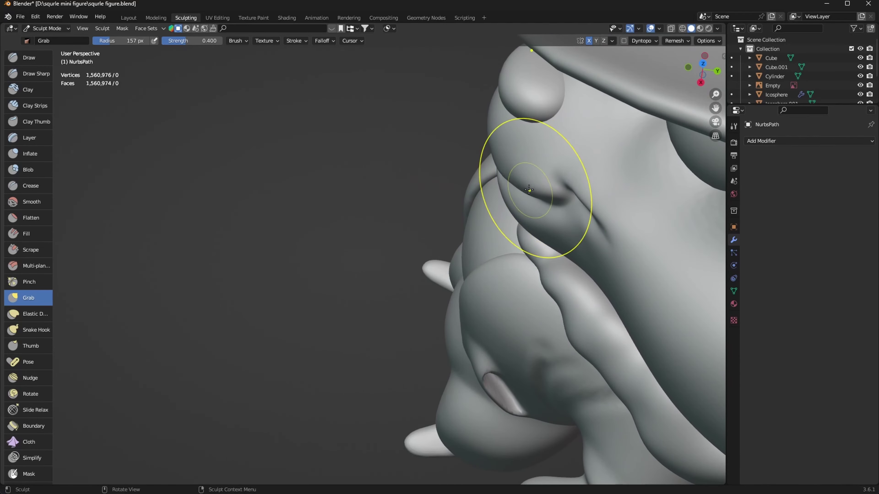
mouse_move(530, 186)
middle_mouse_down()
mouse_move(604, 218)
mouse_move(449, 166)
mouse_move(480, 170)
mouse_move(504, 147)
middle_mouse_up()
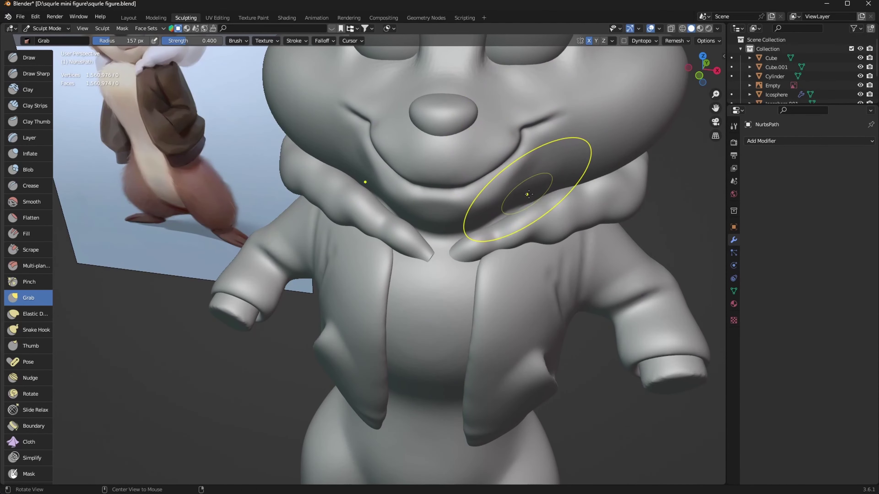
scroll(519, 198, "down", 5)
scroll(505, 251, "up", 4)
middle_click_drag(529, 206, 497, 182)
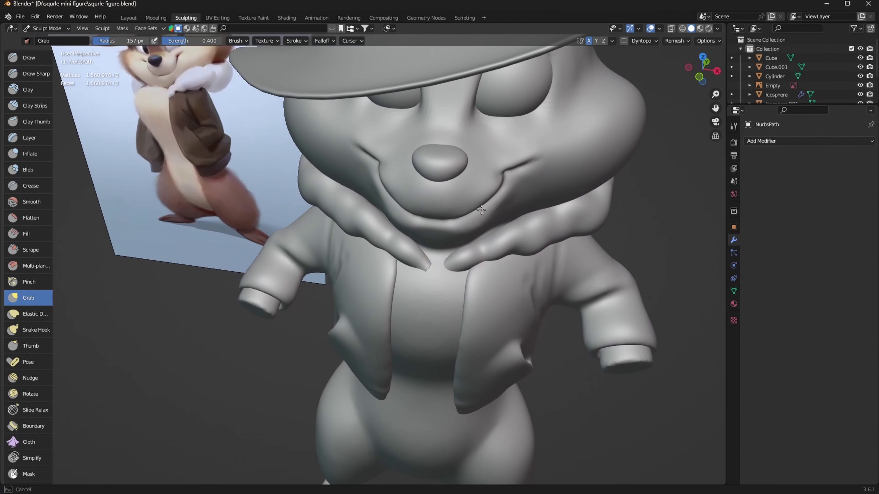
key("f")
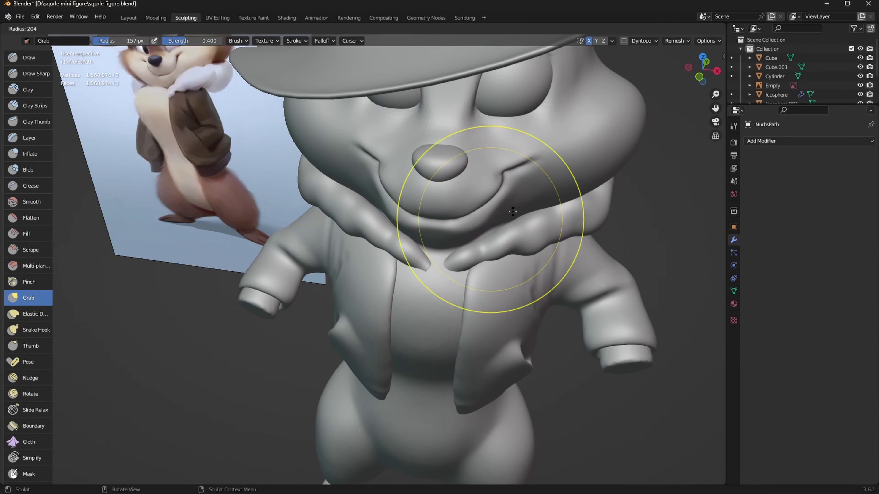
middle_click_drag(452, 231, 519, 225)
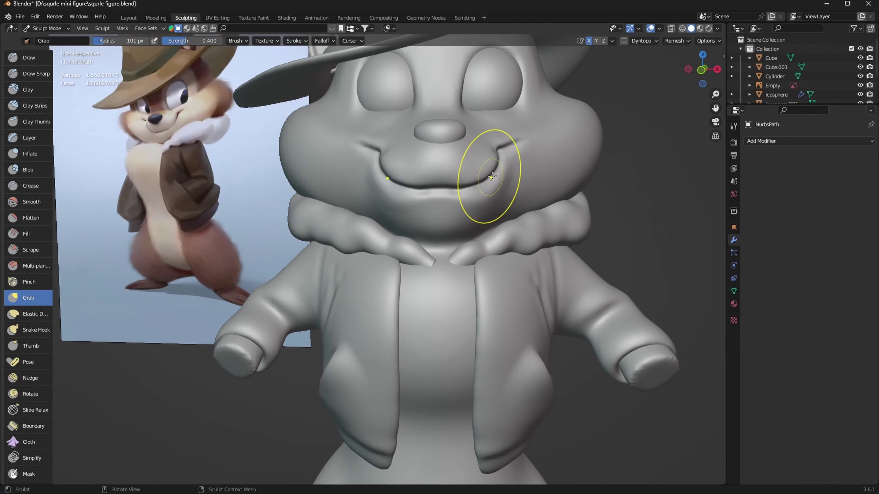
middle_click_drag(491, 174, 409, 217)
mouse_move(482, 187)
middle_mouse_down("ctrl")
mouse_move(470, 223)
mouse_move(553, 260)
middle_mouse_up("ctrl")
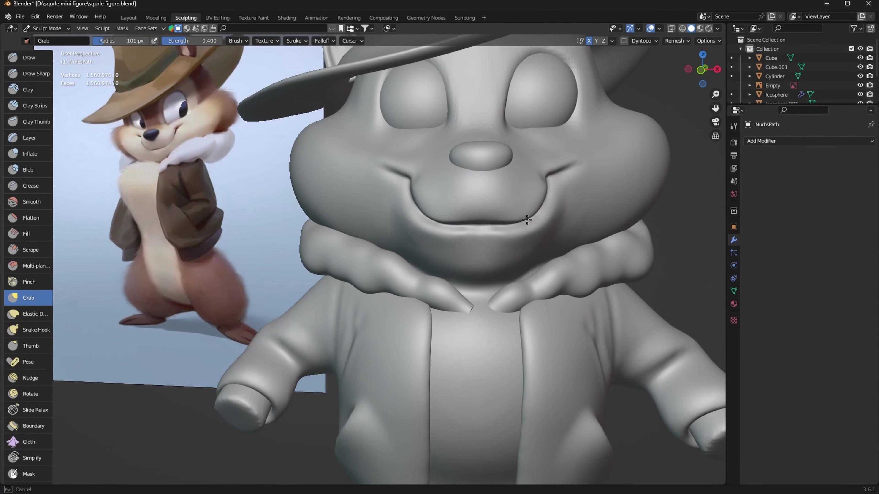
mouse_move(544, 248)
middle_mouse_down()
mouse_move(522, 229)
mouse_move(501, 279)
middle_mouse_up()
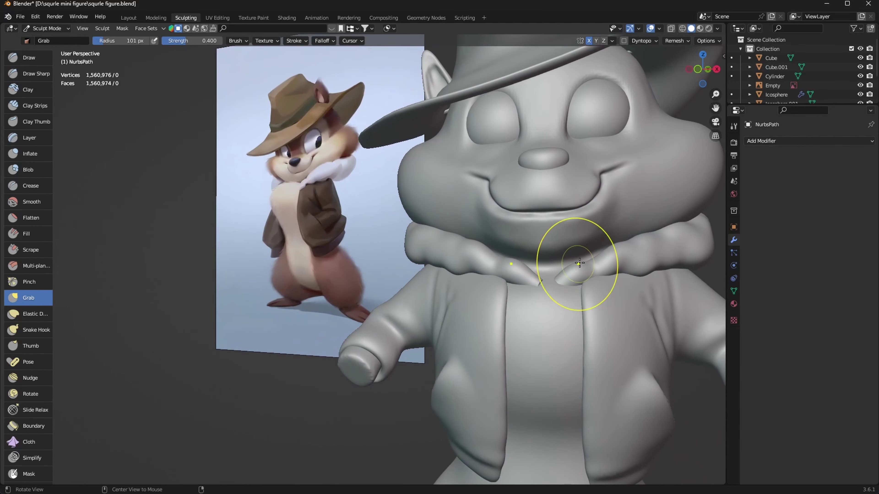
Step: Pull the cheek and mouth corner, then reshape the mouth with a 149 px brush
left_click_drag(579, 265, 588, 216)
mouse_move(588, 217)
middle_mouse_down()
mouse_move(581, 290)
mouse_move(599, 224)
middle_mouse_up()
left_click_drag(598, 223, 601, 218)
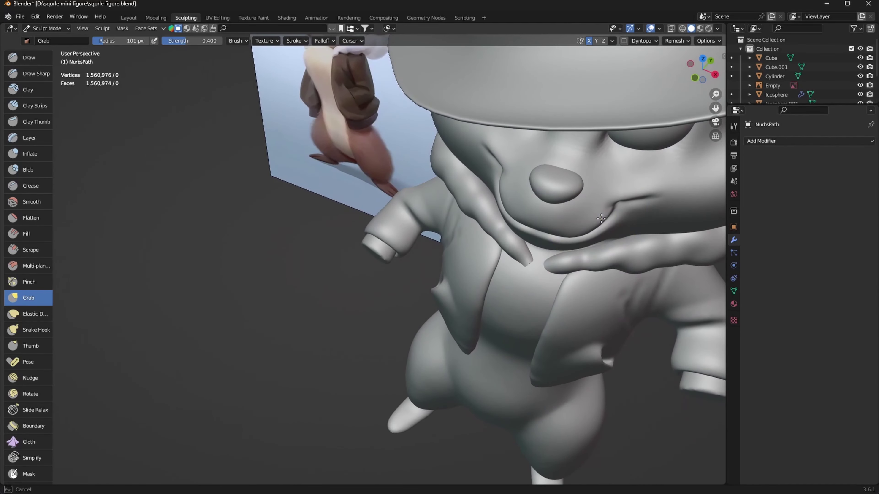
middle_click_drag(539, 230, 524, 212)
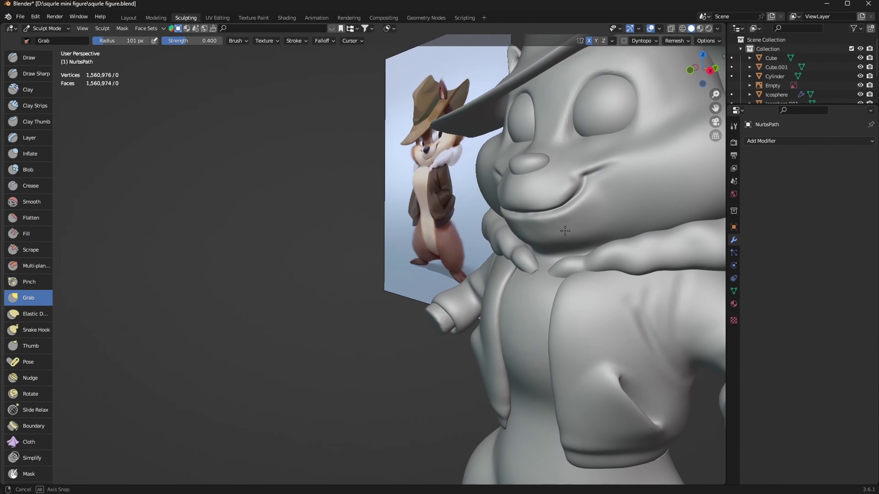
key("f")
left_click(533, 204)
left_click_drag(535, 204, 536, 211)
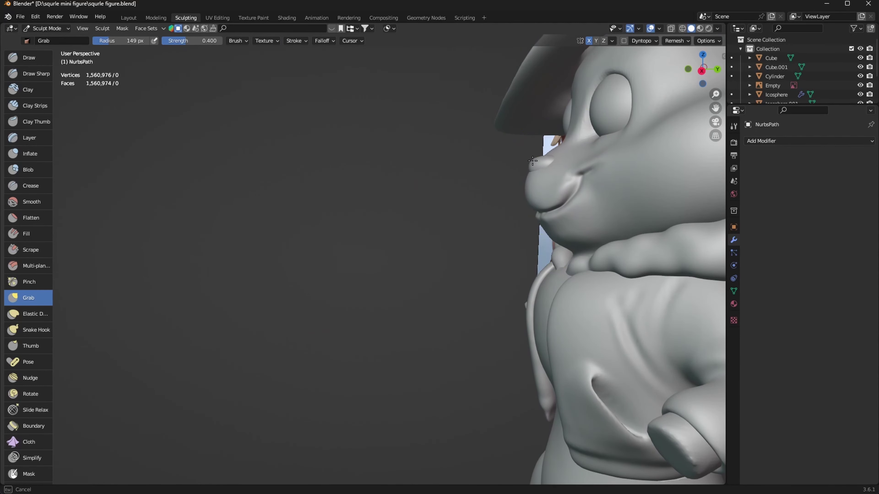
middle_click_drag(504, 250, 544, 286)
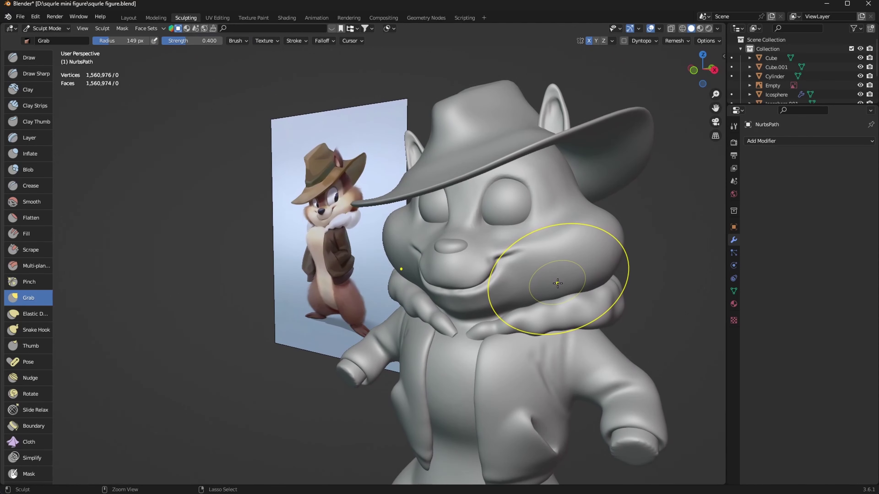
Step: Switch from Sculpt Mode to Object Mode and clear the selection
key("ctrl+Tab")
left_click(485, 282)
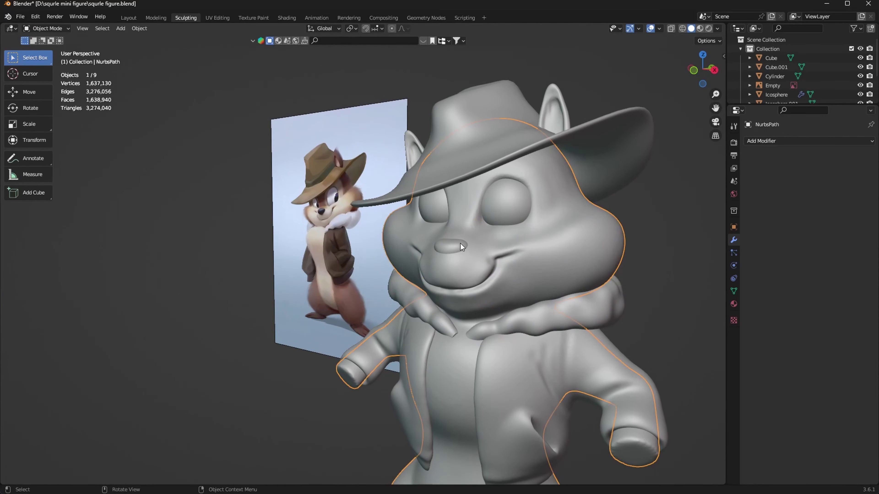
left_click(460, 243)
mouse_move(460, 243)
middle_mouse_down()
mouse_move(515, 273)
mouse_move(509, 277)
middle_mouse_up()
key("g")
key("y")
key("Escape")
left_click(472, 305)
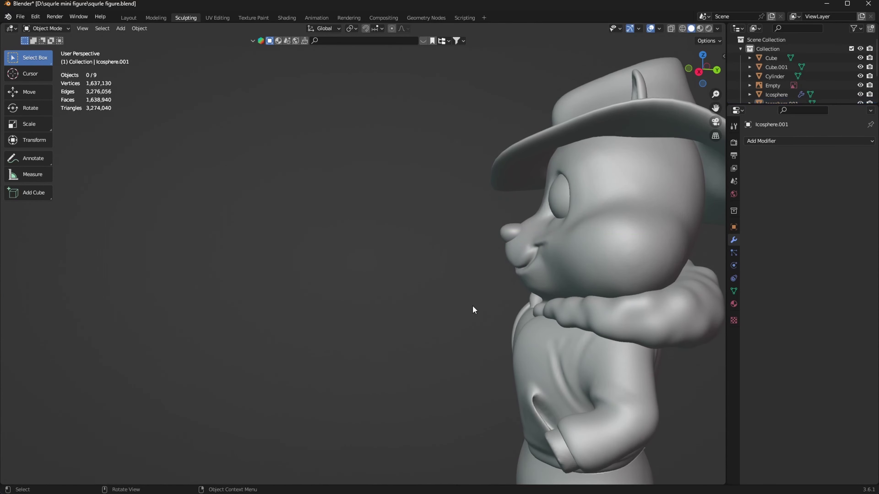
middle_click_drag(473, 305, 639, 283)
Step: Save the figure file squrle figure.blend
left_click(21, 17)
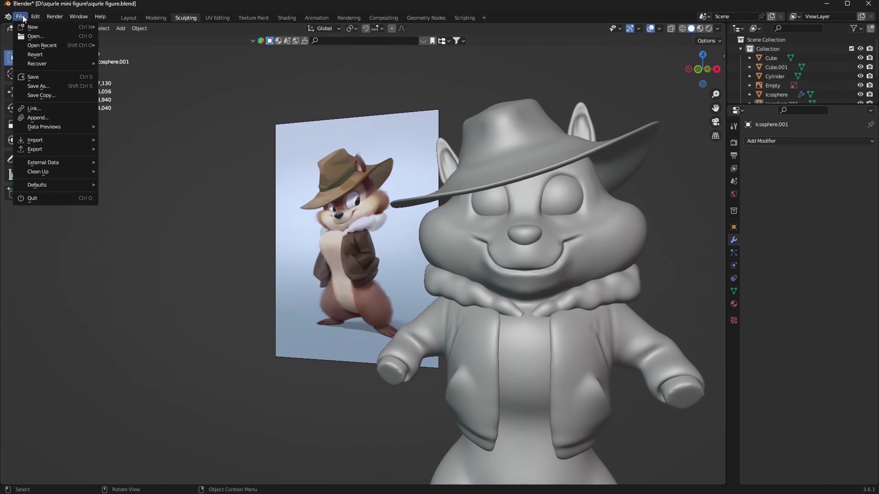
scroll(498, 250, "down", 3)
scroll(541, 341, "down", 2)
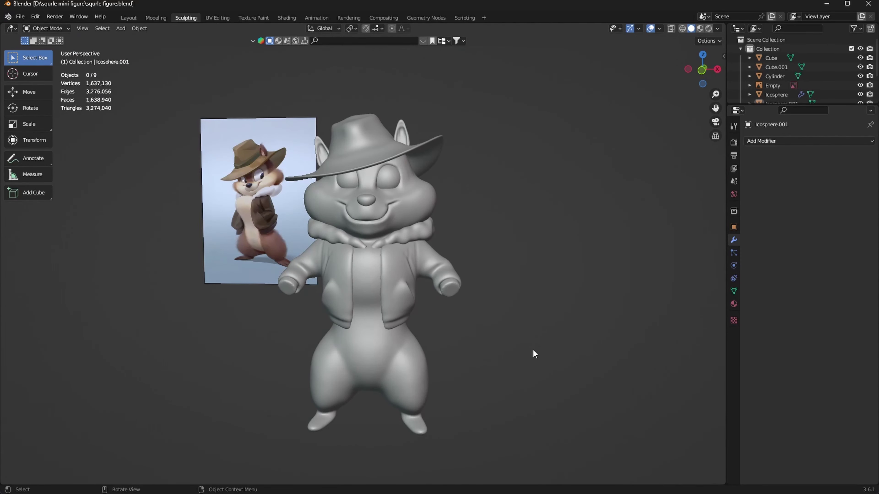
Step: Select the hat (Cylinder) object and enter Edit Mode on its mesh
left_click(408, 163)
scroll(504, 290, "up", 2)
scroll(550, 227, "up", 3)
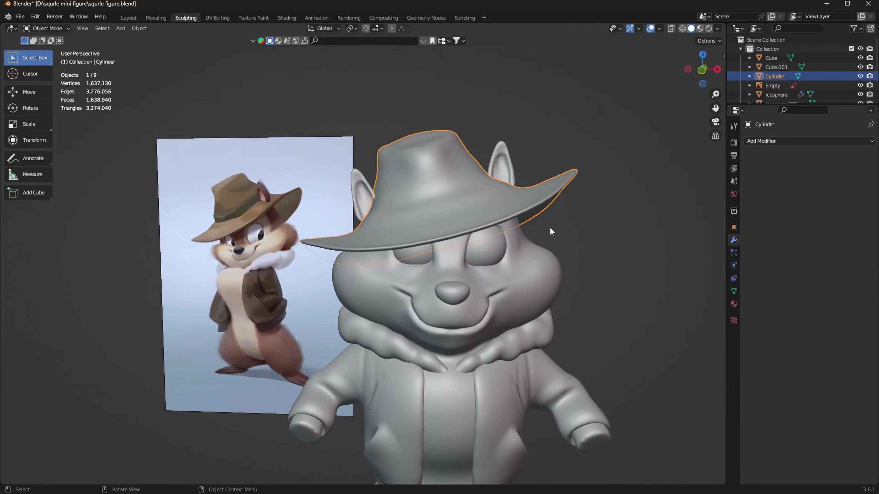
key("Tab")
Step: Expand the chosen crown edges into edge loops, then undo a trial duplicate
middle_click_drag(547, 233, 544, 252)
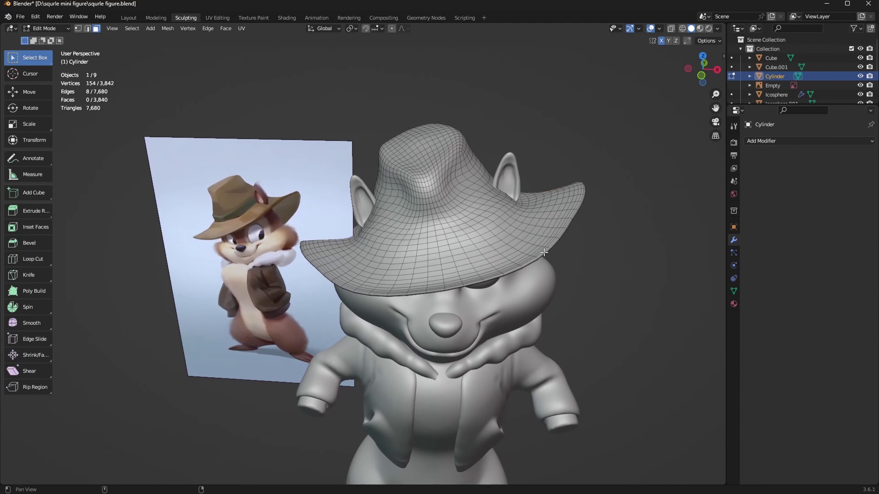
scroll(544, 253, "up", 2)
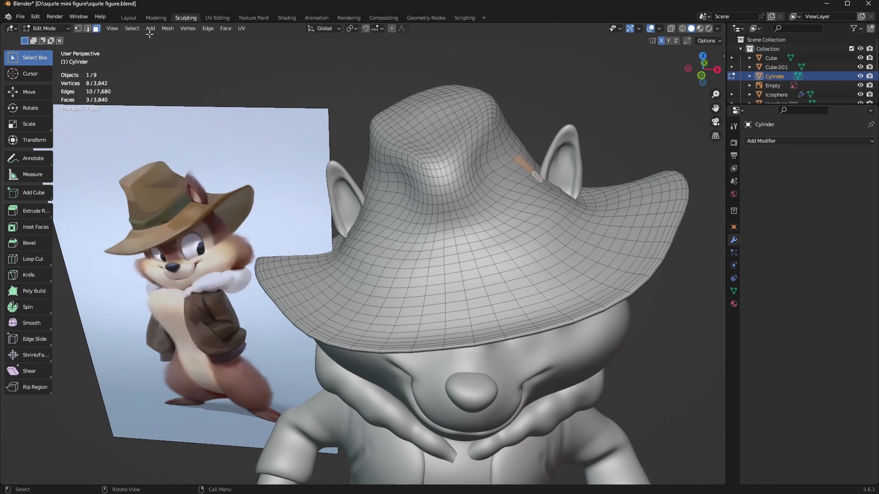
left_click(132, 28)
mouse_move(151, 177)
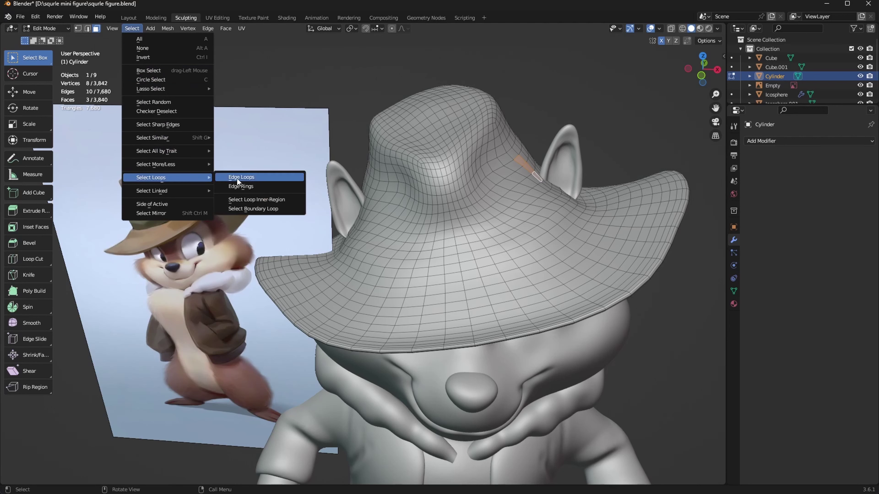
left_click(239, 178)
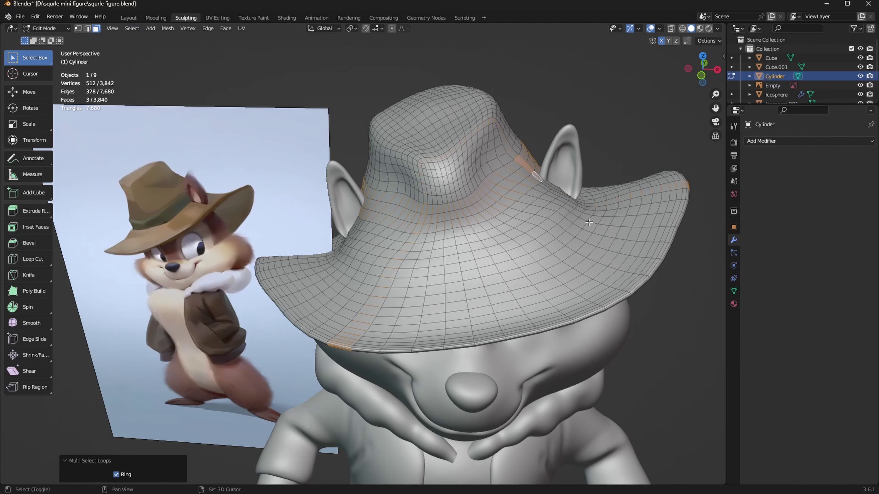
key("shift+d")
key("Escape")
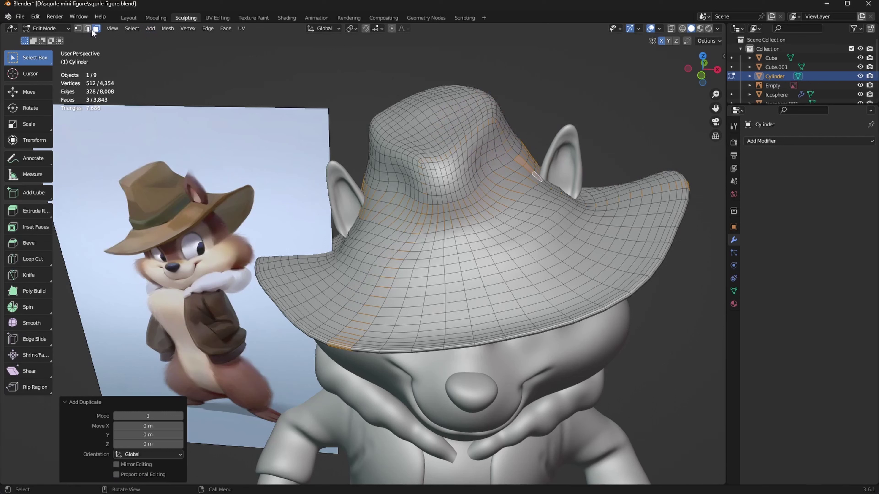
key("ctrl+z")
key("ctrl+z")
Step: Select the edge loops again, then undo back to the original edges
left_click(132, 28)
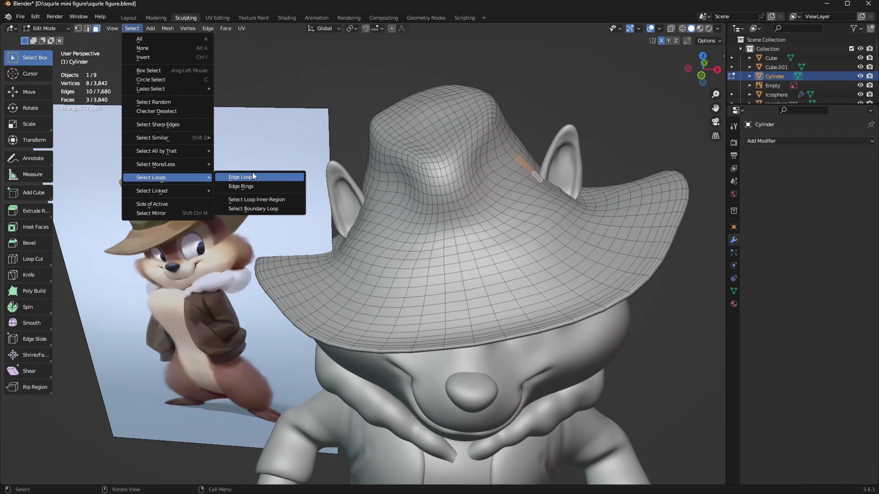
left_click(259, 178)
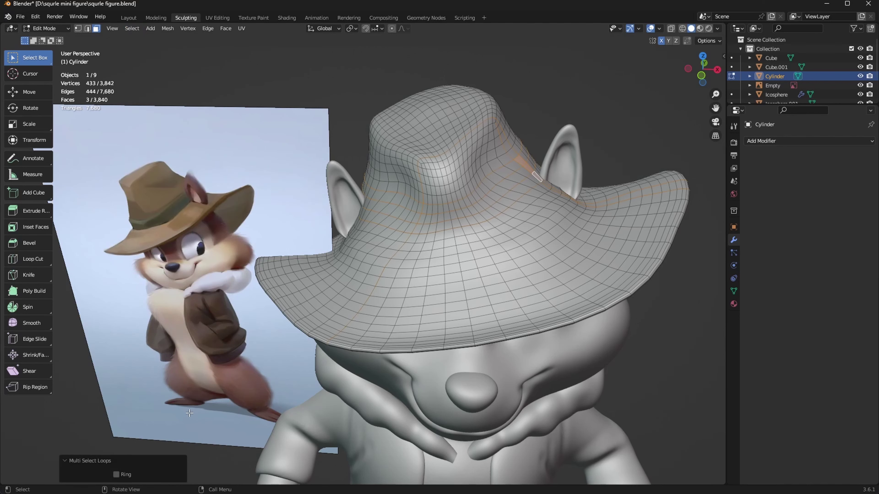
key("ctrl+z")
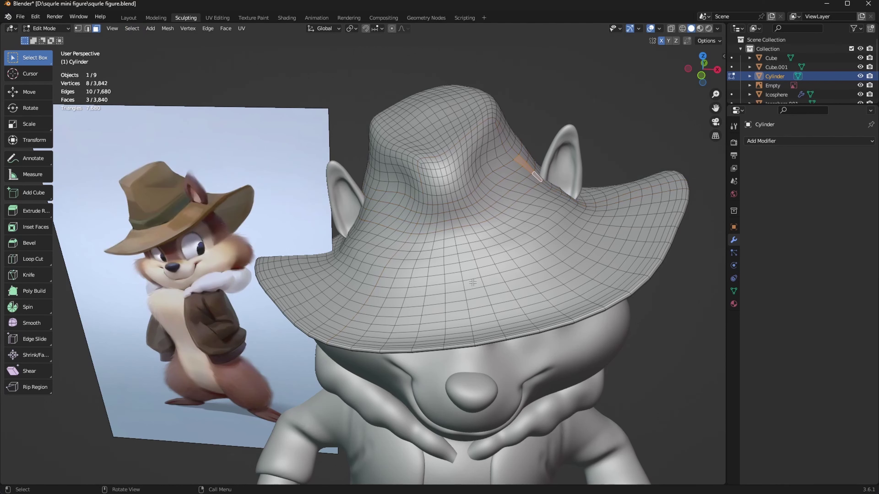